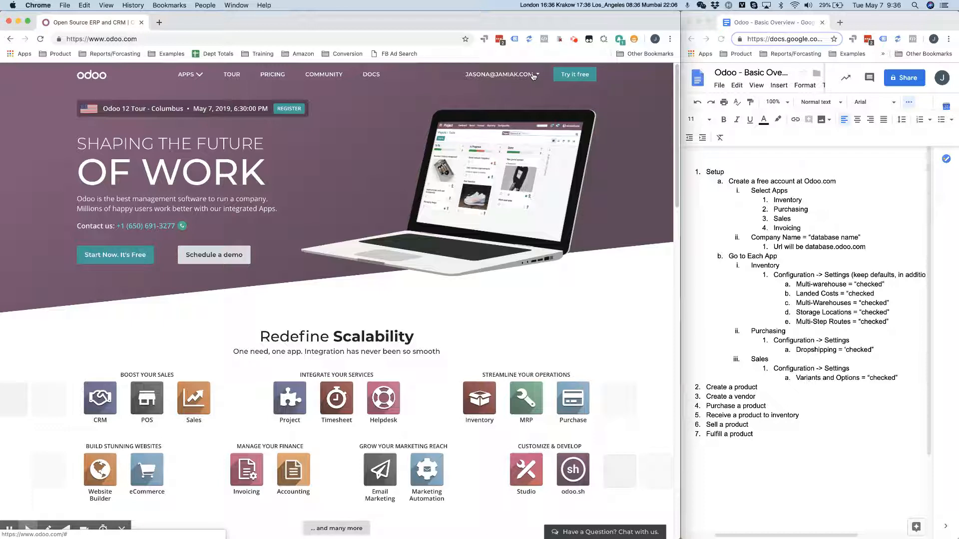
# Step: Go to the account's list of databases and start creating a new database
pyautogui.click(534, 75)
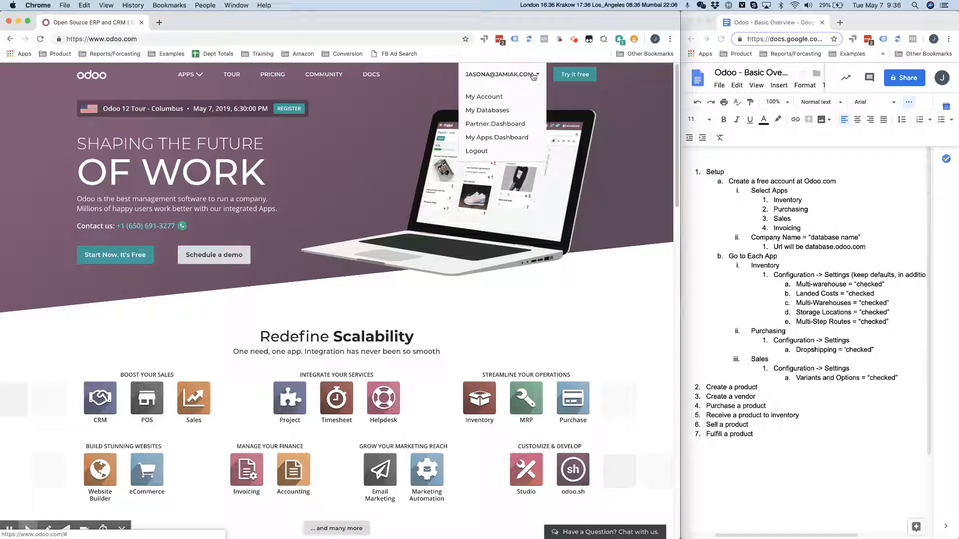
pyautogui.click(512, 113)
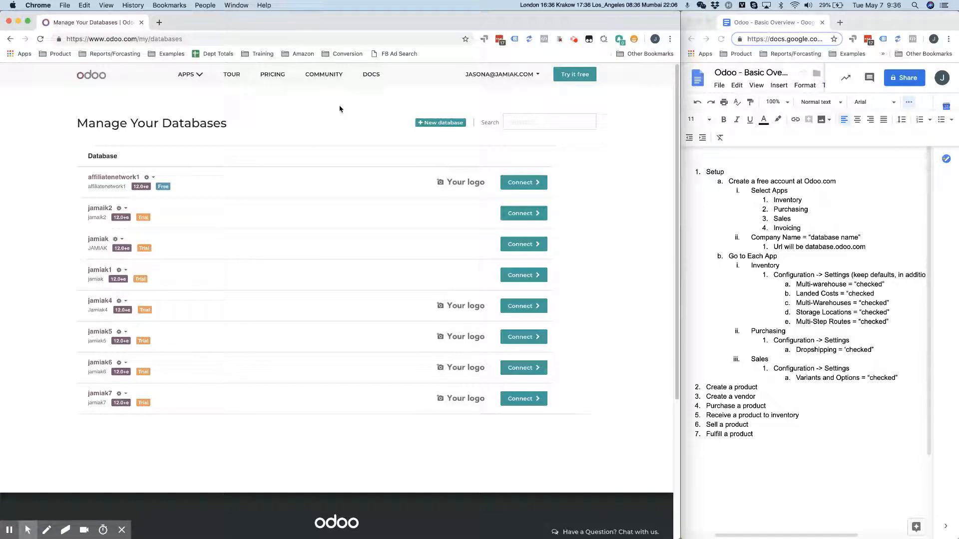
pyautogui.click(444, 125)
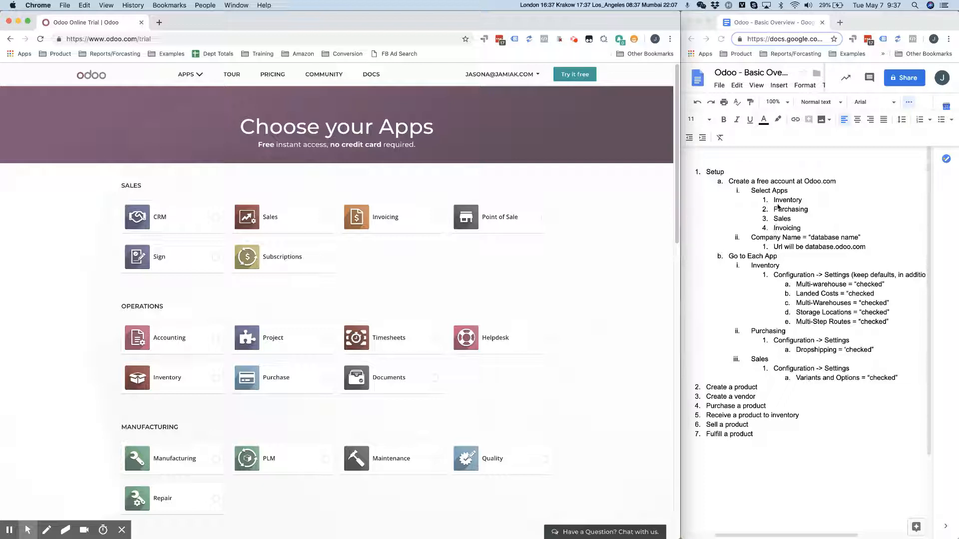
# Step: Select the Sales, Invoicing, Accounting, Inventory and Purchase apps for the trial and continue to the configuration form
pyautogui.click(325, 218)
pyautogui.click(363, 218)
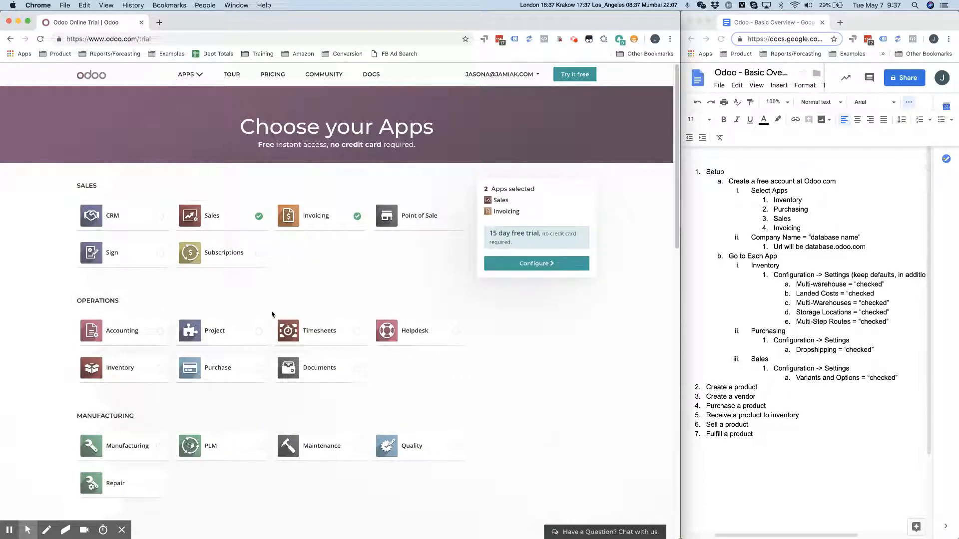
pyautogui.click(157, 333)
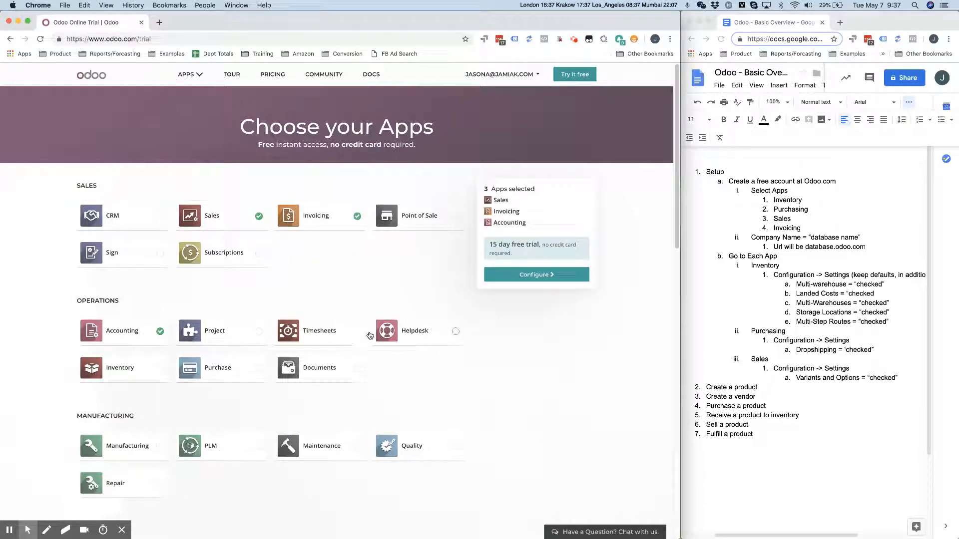
pyautogui.click(131, 371)
pyautogui.click(218, 370)
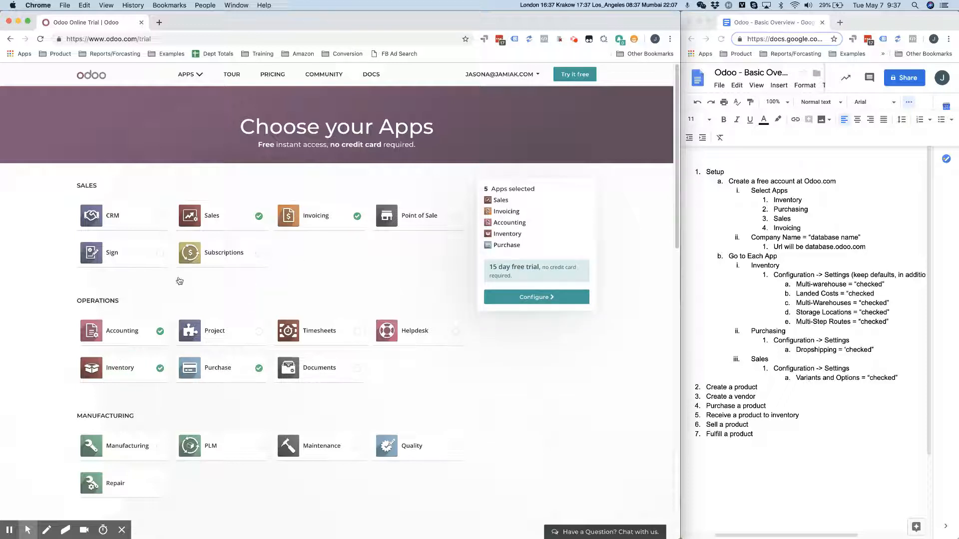
pyautogui.click(536, 298)
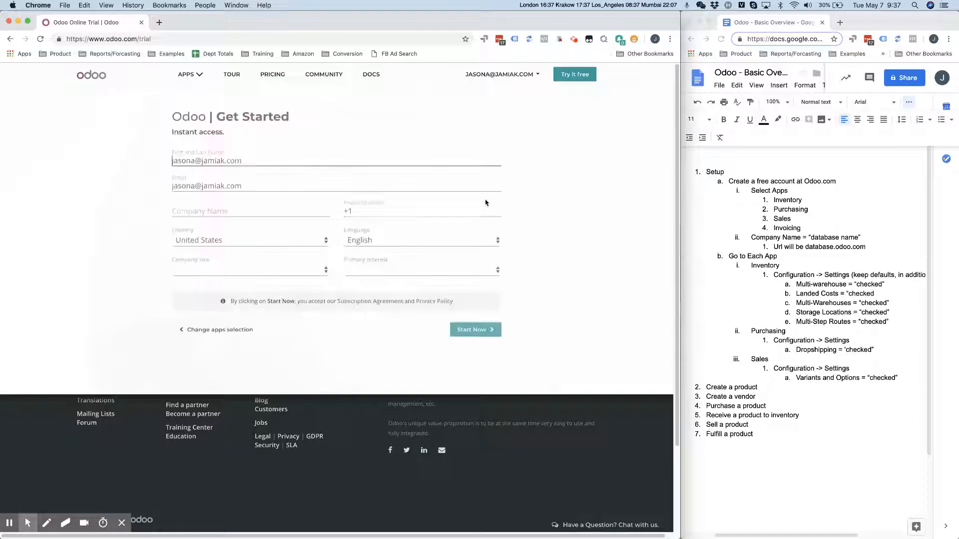
# Step: Register the database with company name jamiak8, company size 20 - 50 employees and primary interest "I am a teacher or a student"
pyautogui.press('Tab')
pyautogui.press('Tab')
pyautogui.write('j')
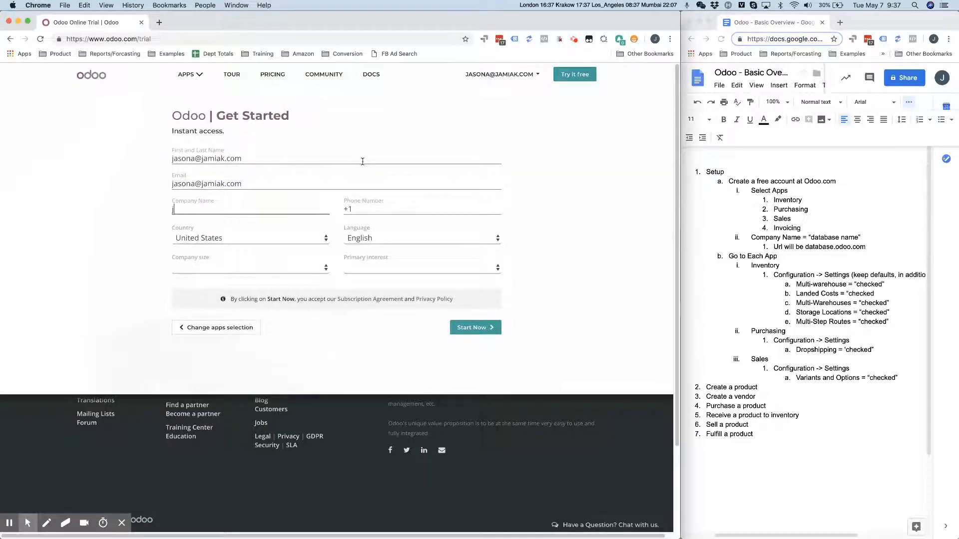
pyautogui.write('amiak8')
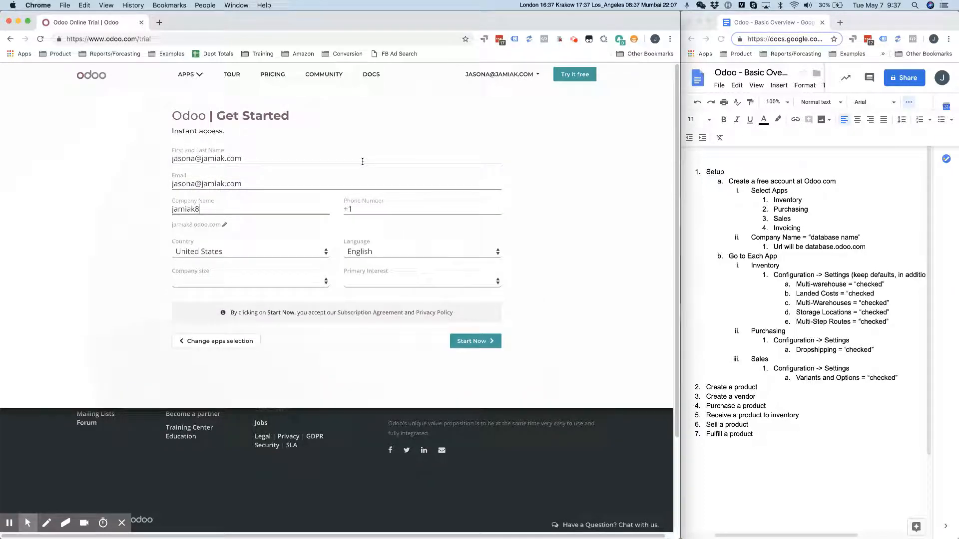
pyautogui.click(273, 284)
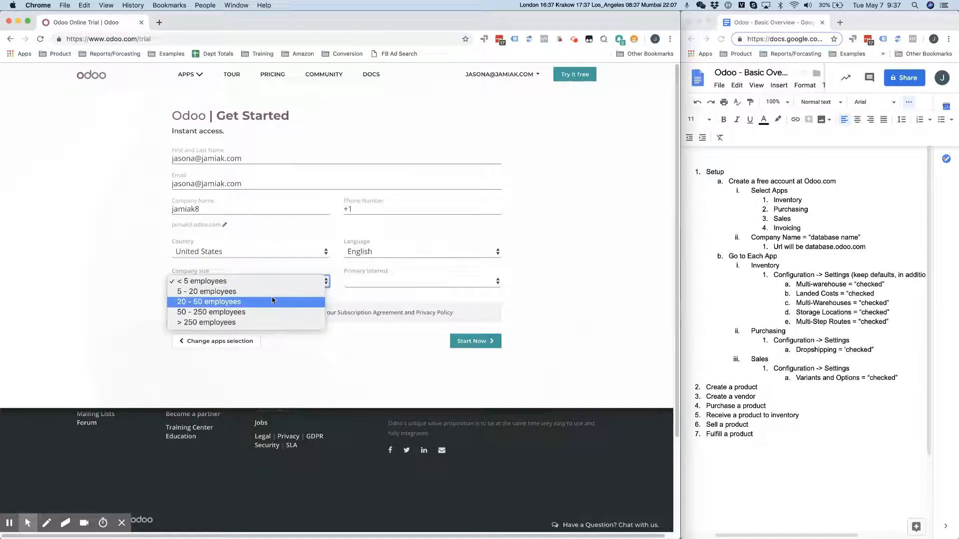
pyautogui.click(273, 302)
pyautogui.click(387, 284)
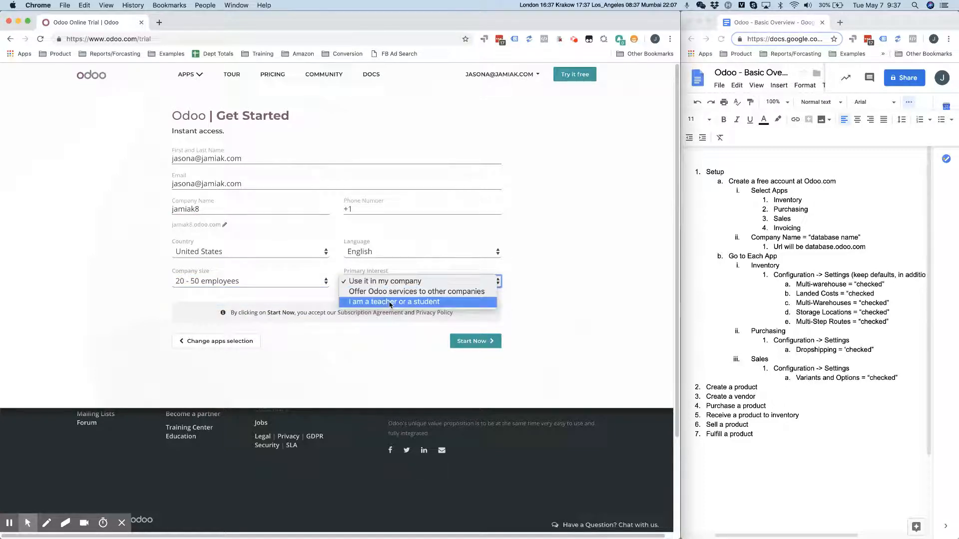
pyautogui.click(390, 303)
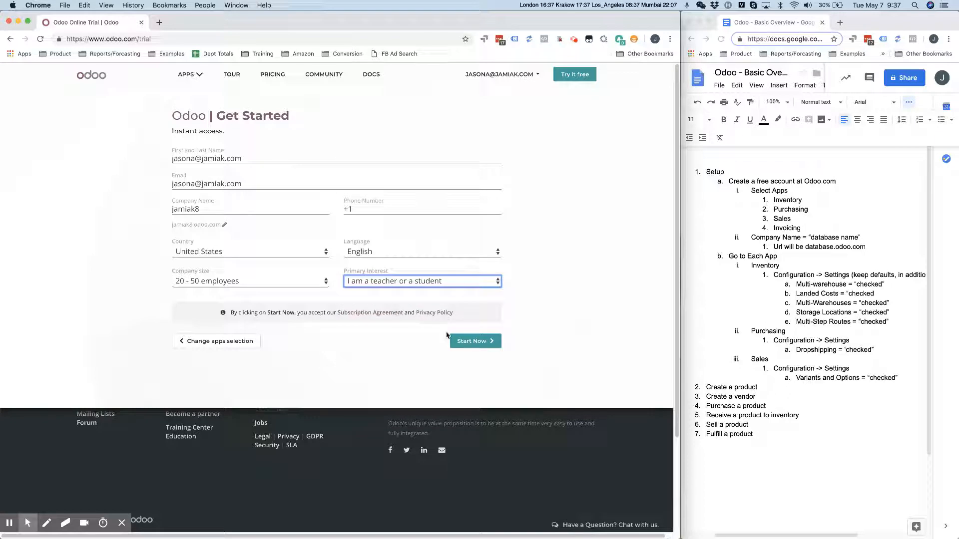
pyautogui.click(474, 342)
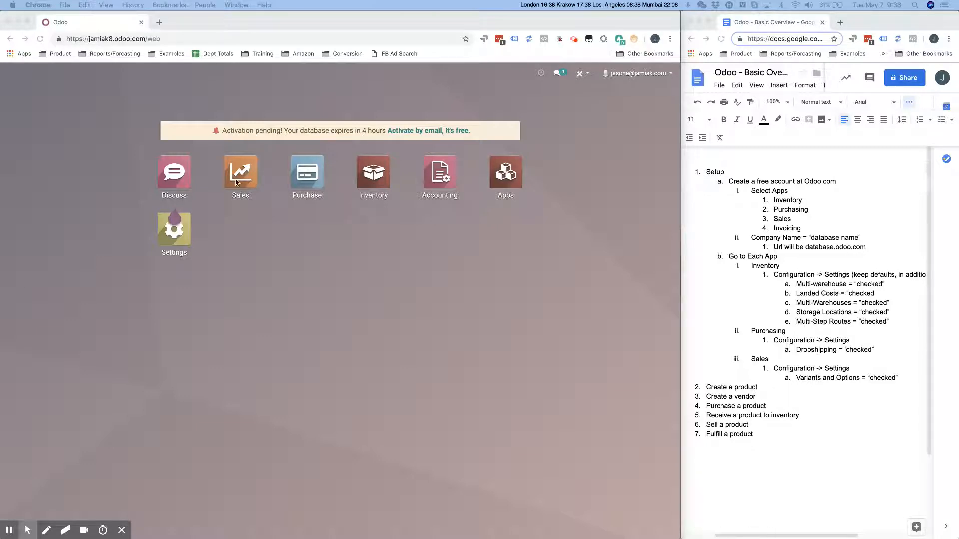
pyautogui.click(371, 172)
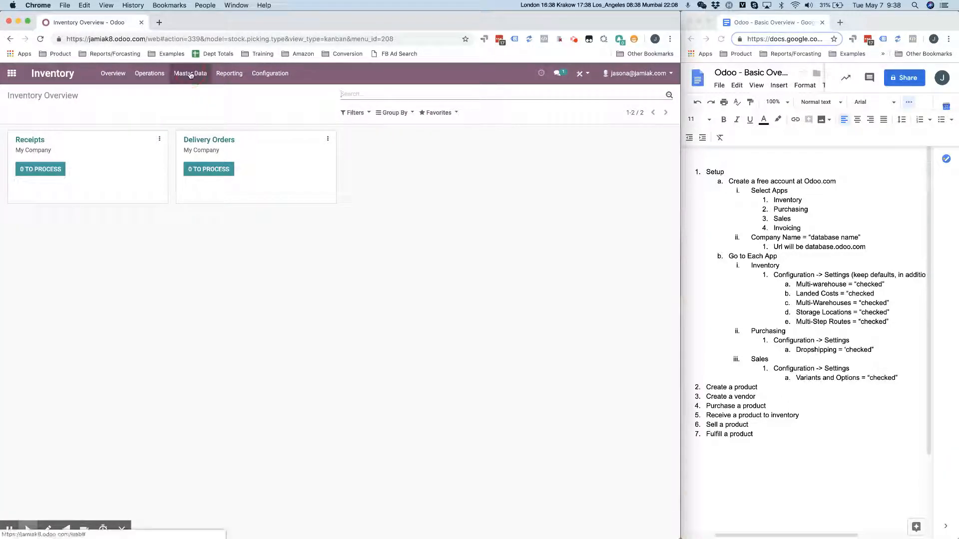
pyautogui.click(191, 75)
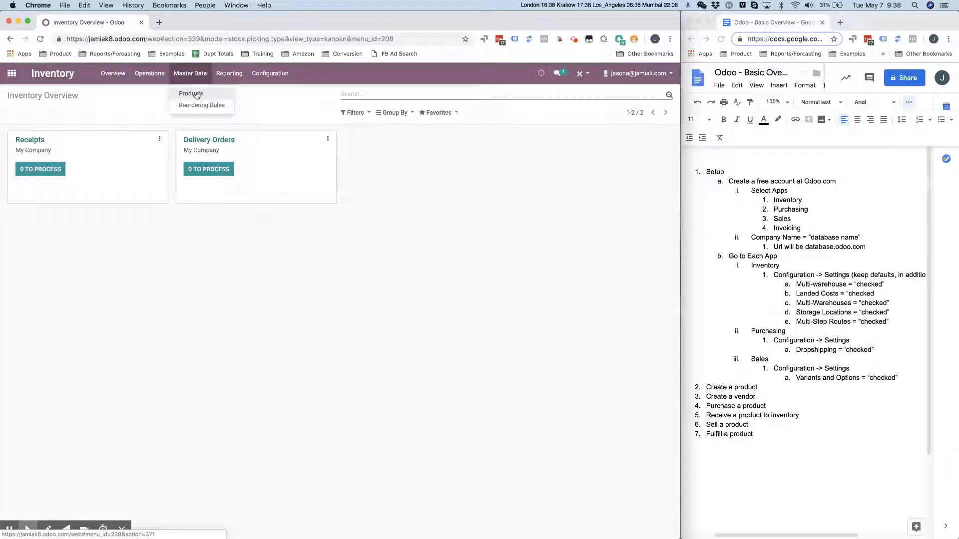
pyautogui.click(278, 101)
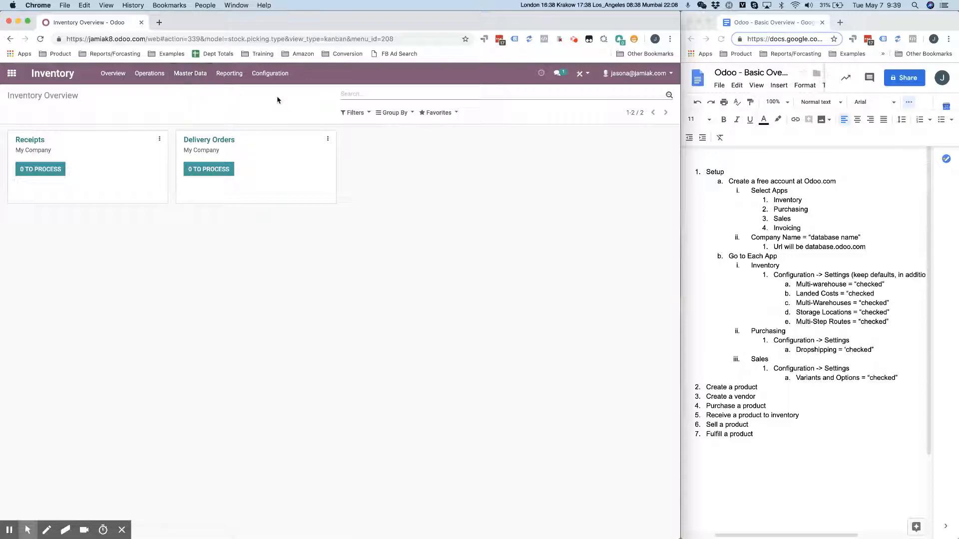
pyautogui.click(274, 79)
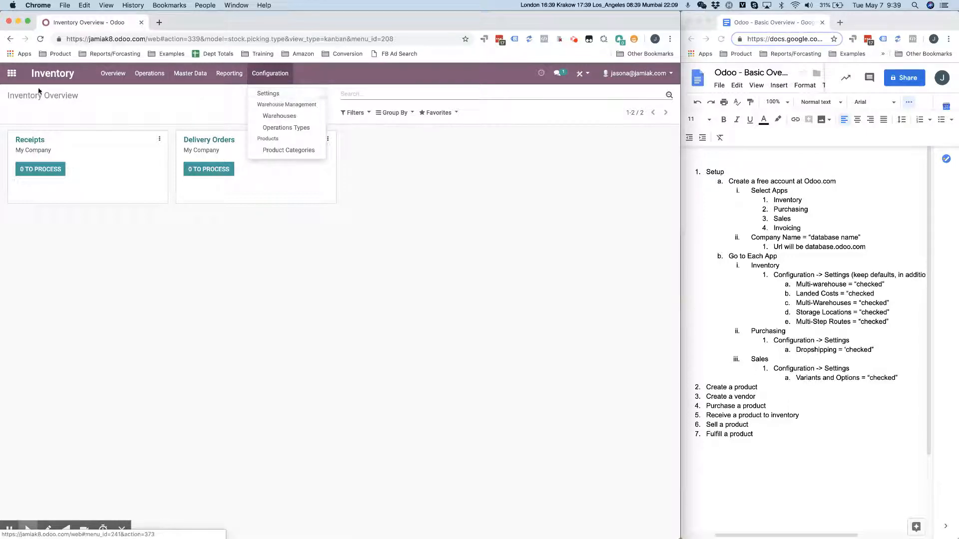
pyautogui.click(11, 74)
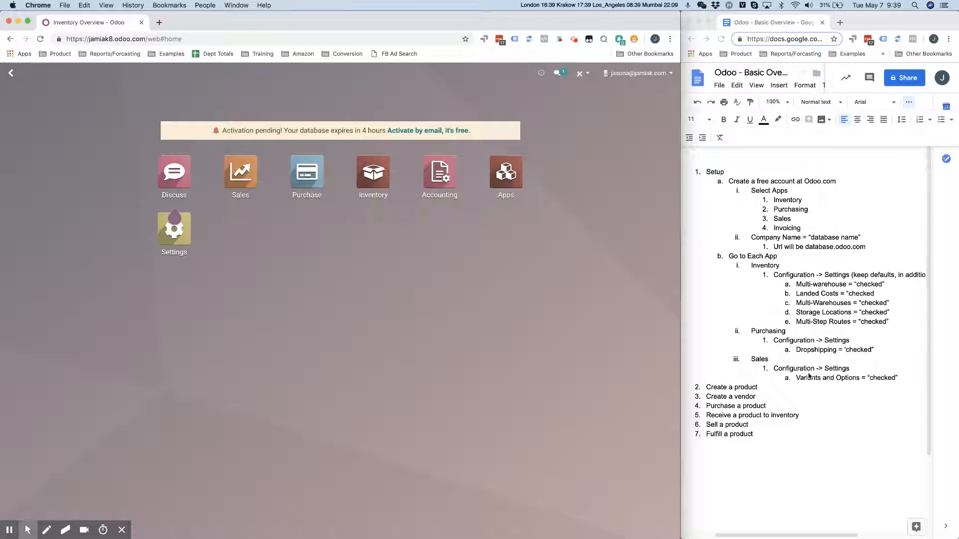
# Step: Enable Multi-Step Routes and Multi-Warehouses in the Inventory app's configuration settings
pyautogui.click(378, 172)
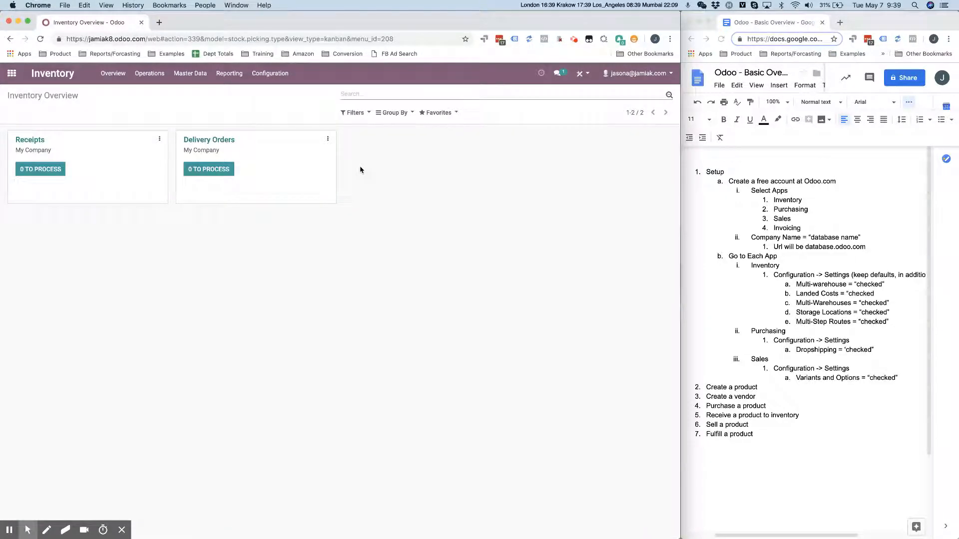
pyautogui.click(272, 73)
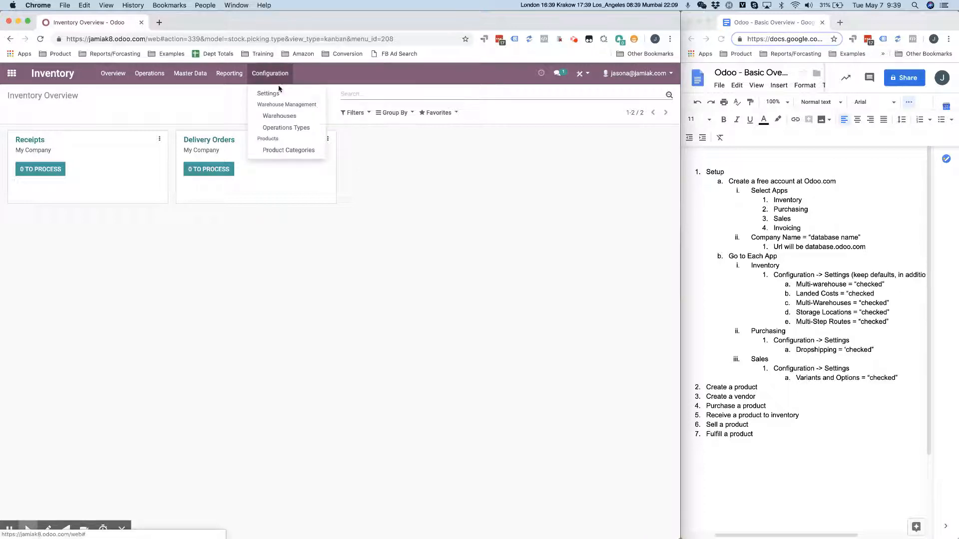
pyautogui.click(278, 96)
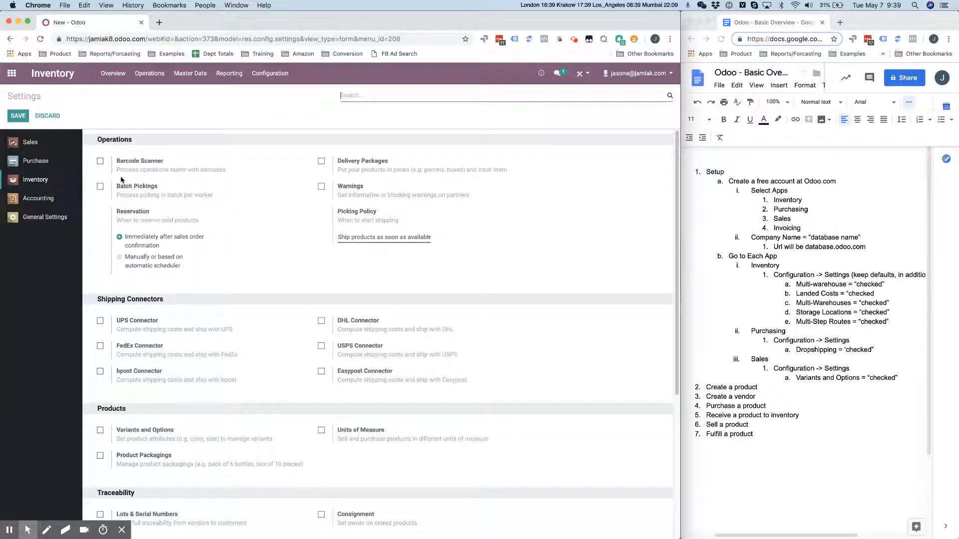
pyautogui.scroll(-5, 305, 245)
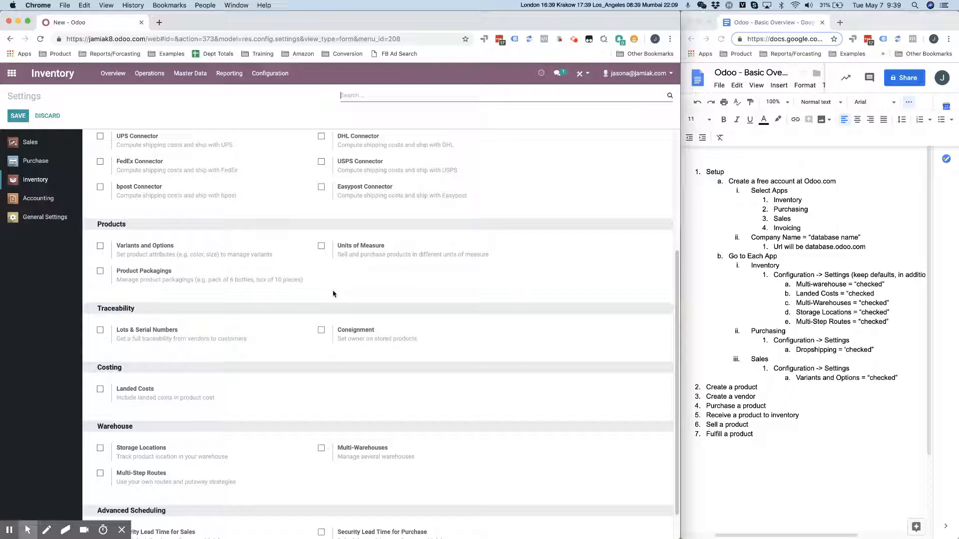
pyautogui.scroll(-1, 428, 298)
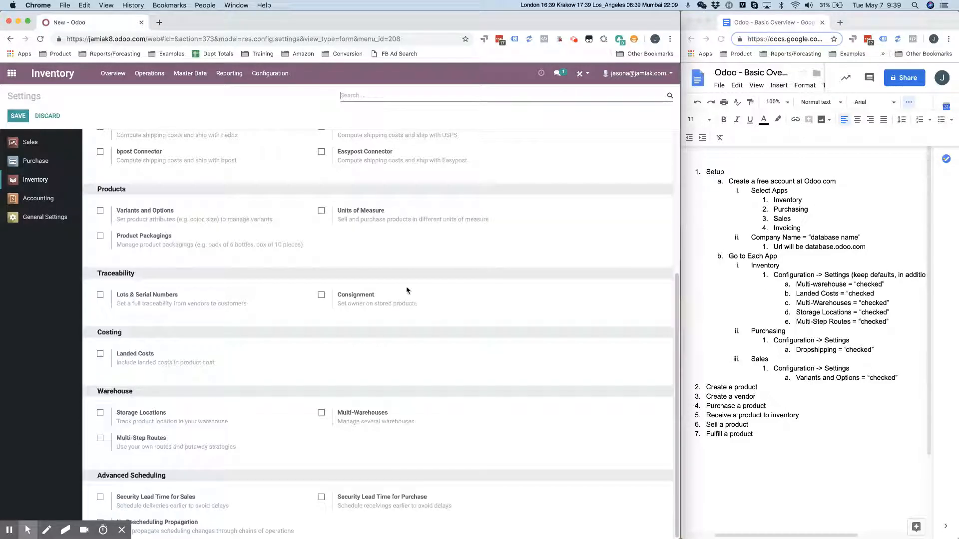
pyautogui.click(100, 439)
pyautogui.click(321, 413)
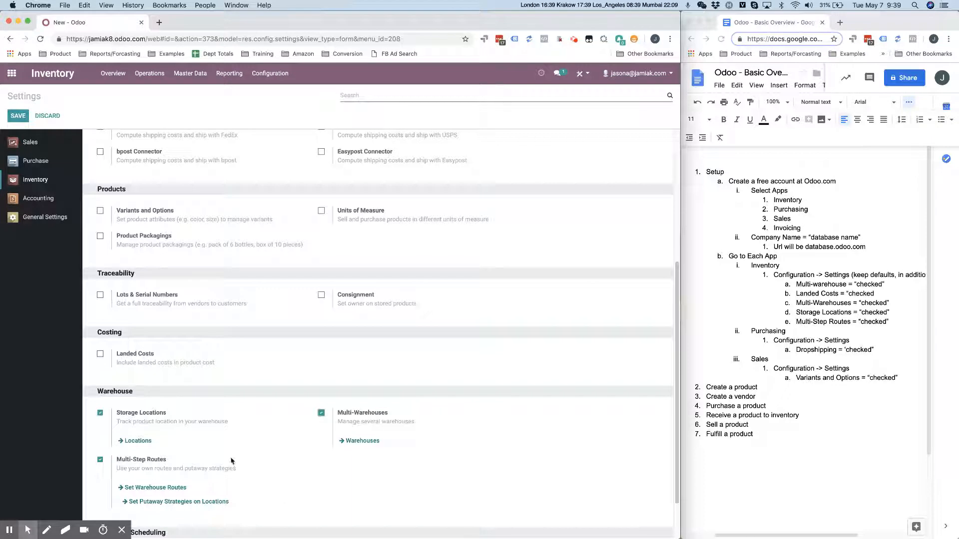
pyautogui.click(100, 356)
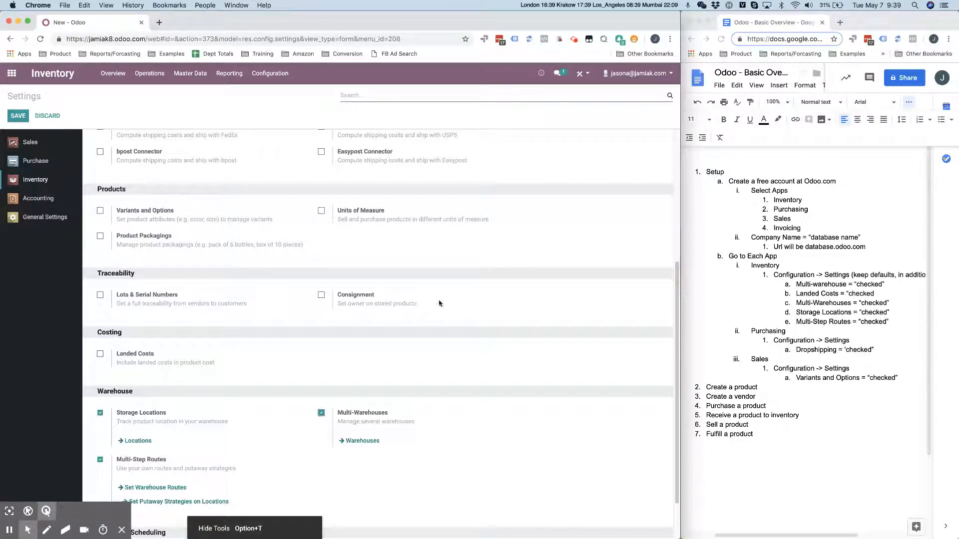
pyautogui.scroll(1, 465, 292)
pyautogui.scroll(3, 465, 292)
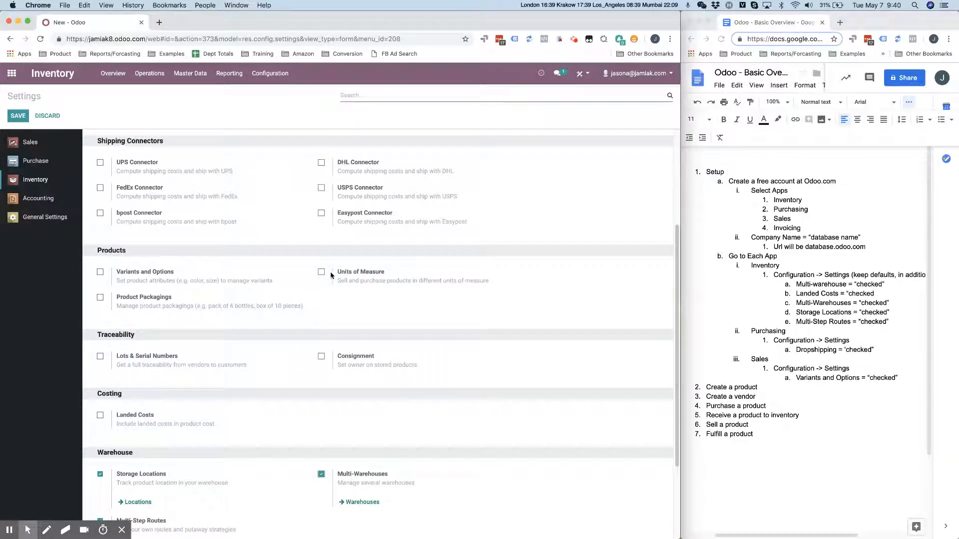
pyautogui.scroll(8, 297, 258)
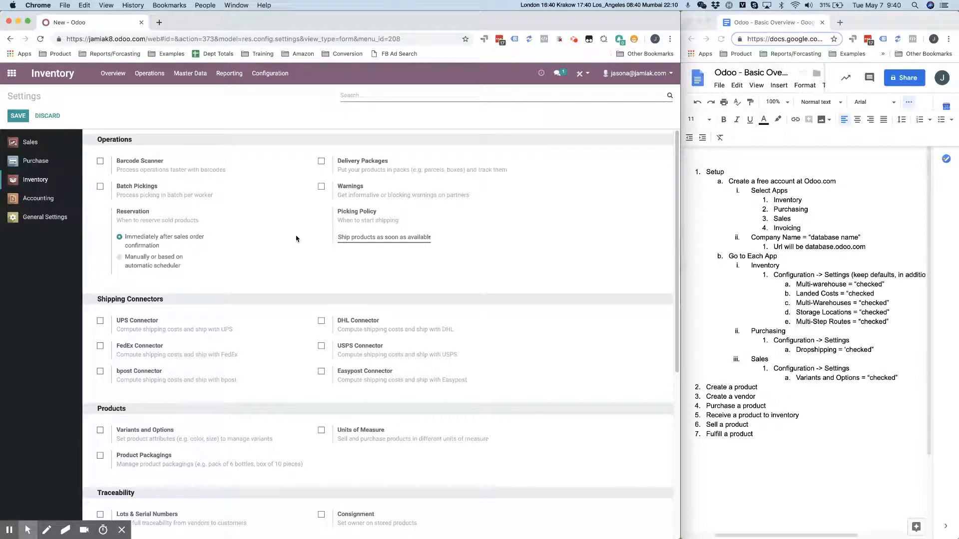
pyautogui.scroll(-14, 298, 237)
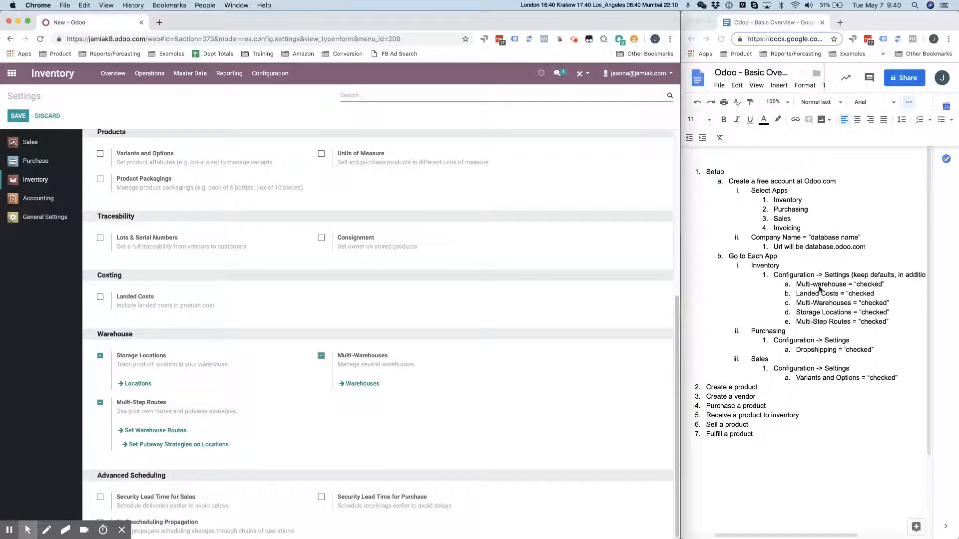
# Step: In the Google Docs outline, delete the duplicate "Multi-warehouse" line from the Inventory configuration list
pyautogui.click(895, 284)
pyautogui.moveTo(896, 284); pyautogui.dragTo(778, 281)
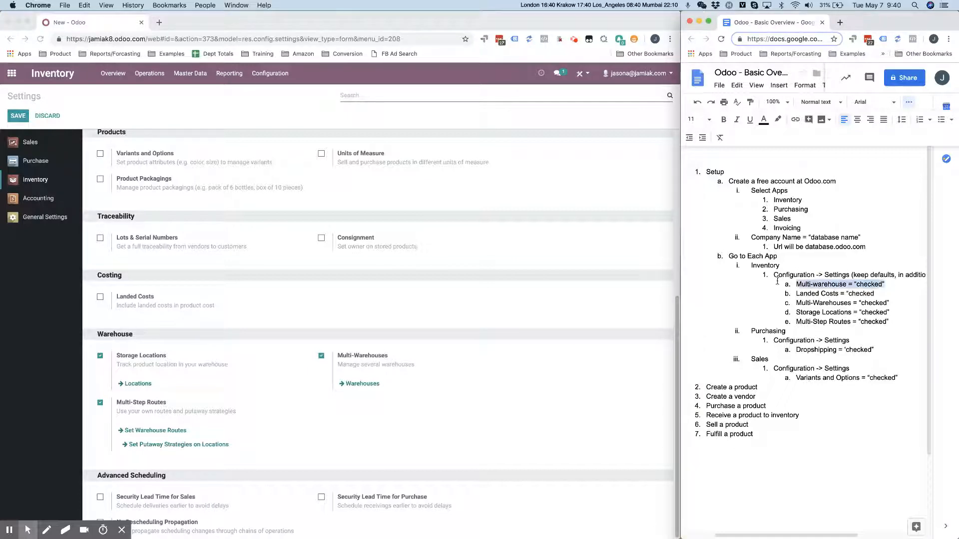
pyautogui.press('BackSpace')
pyautogui.press('BackSpace')
pyautogui.press('BackSpace')
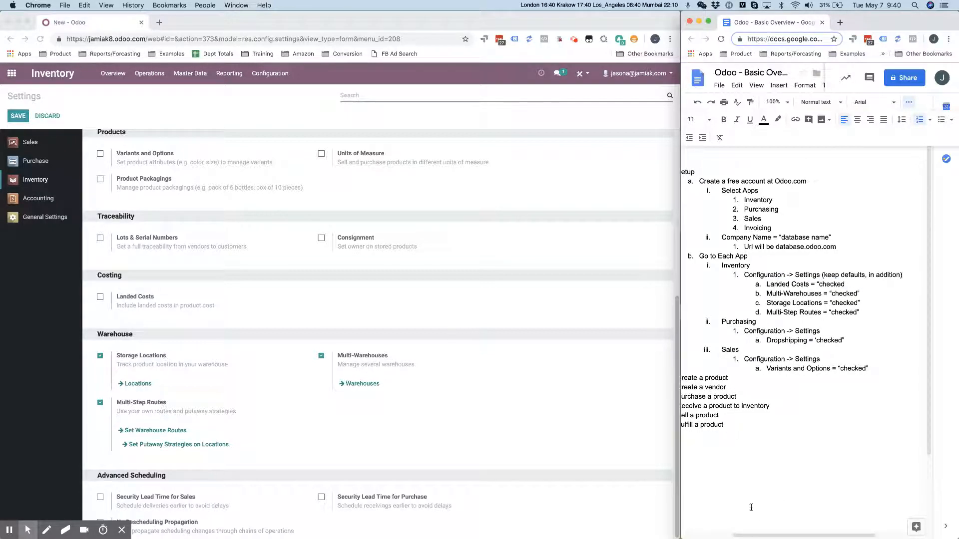
pyautogui.hscroll(-5, 721, 534)
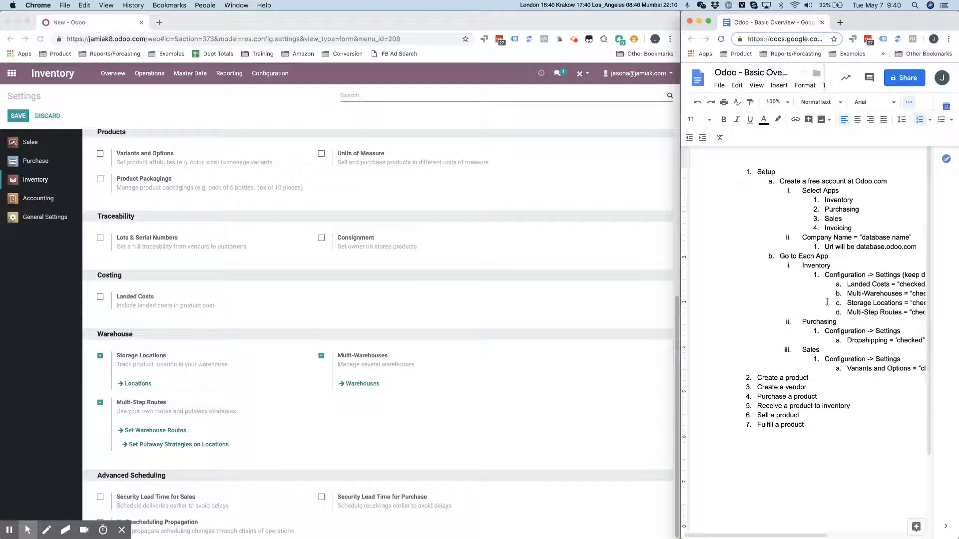
# Step: Back in Odoo, save the Inventory settings and enable Dropshipping in the Purchase settings
pyautogui.click(477, 320)
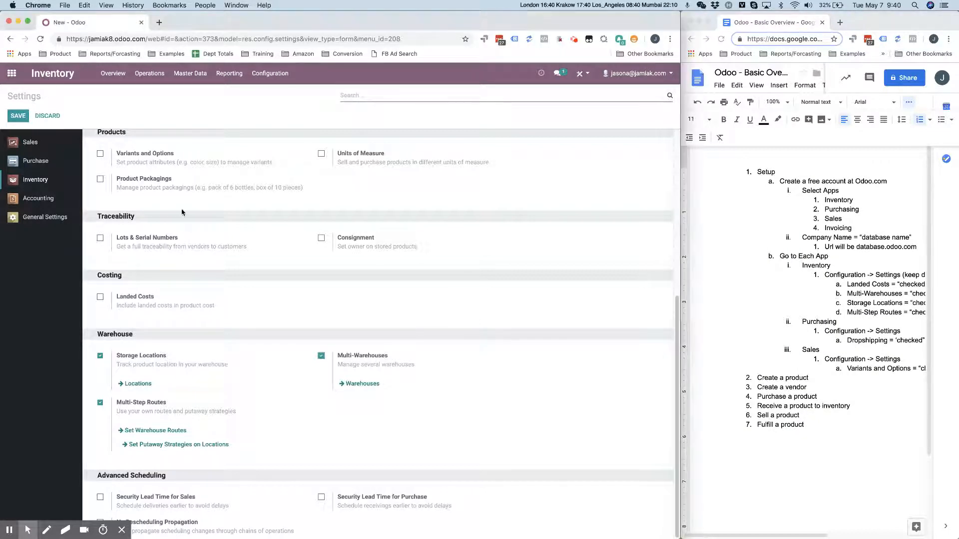
pyautogui.click(18, 118)
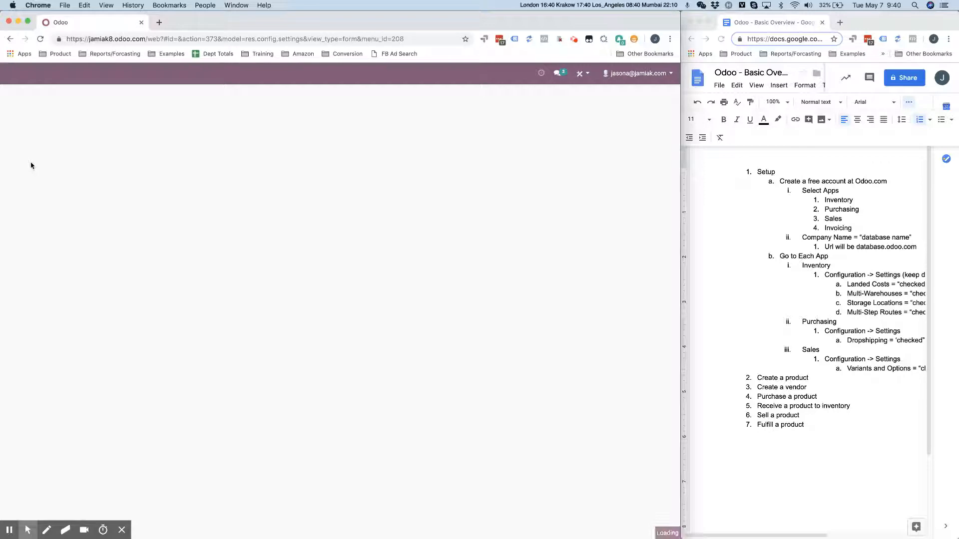
pyautogui.click(31, 161)
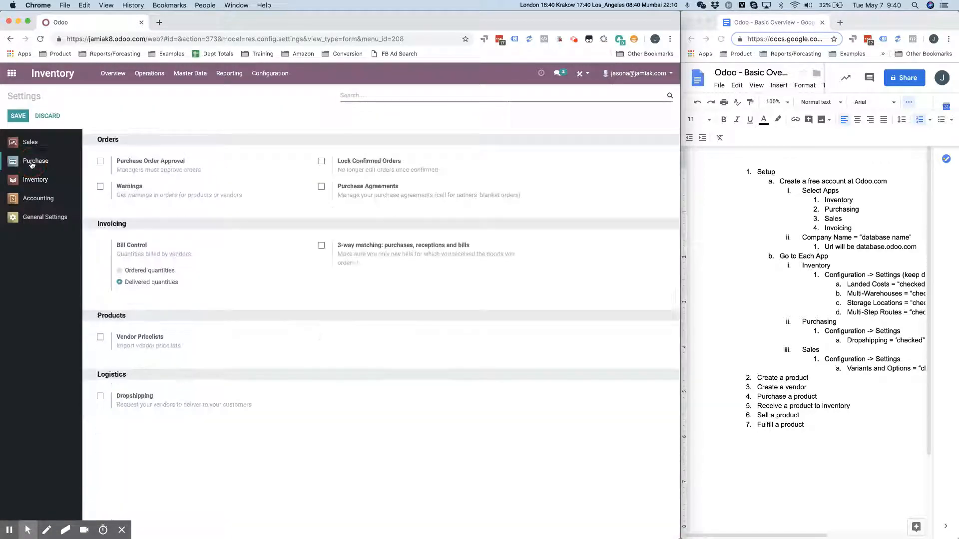
pyautogui.click(101, 397)
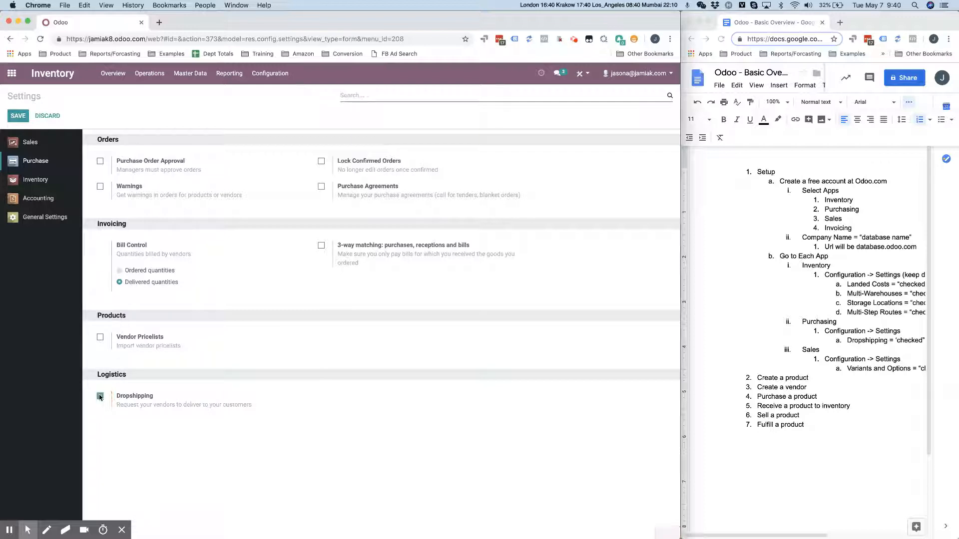
# Step: Save the Purchase settings, bring the full outline text into view in the Google Docs window, and close the OdooBot chat in Odoo
pyautogui.click(17, 120)
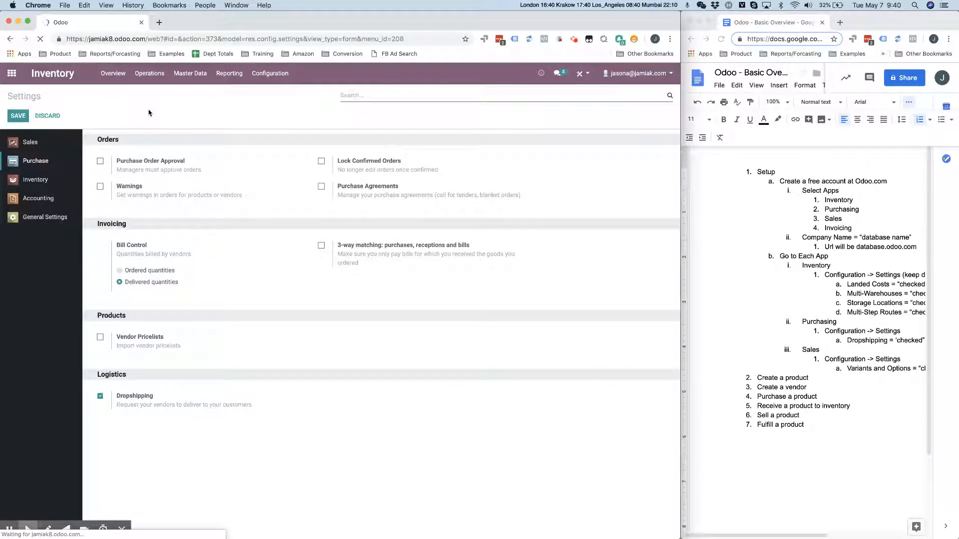
pyautogui.click(756, 538)
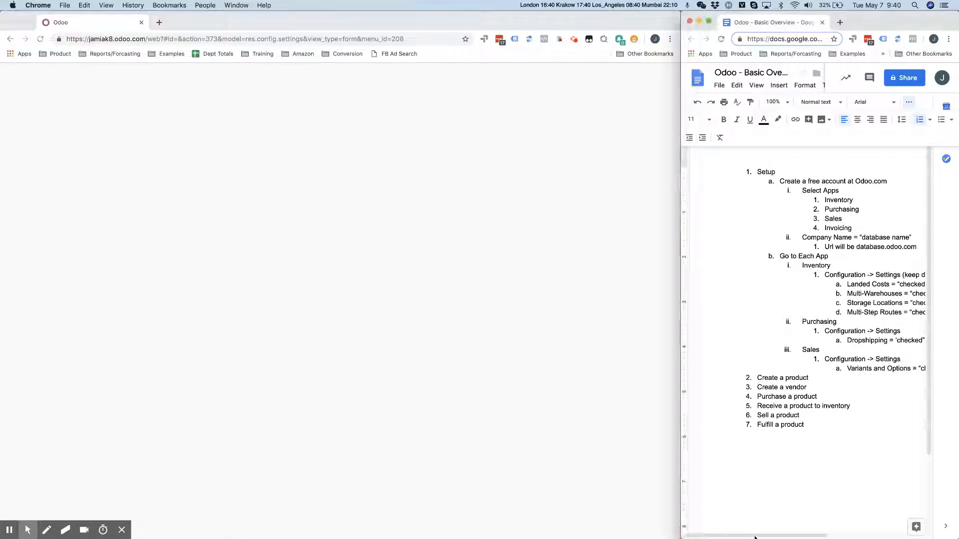
pyautogui.moveTo(763, 537); pyautogui.dragTo(797, 536)
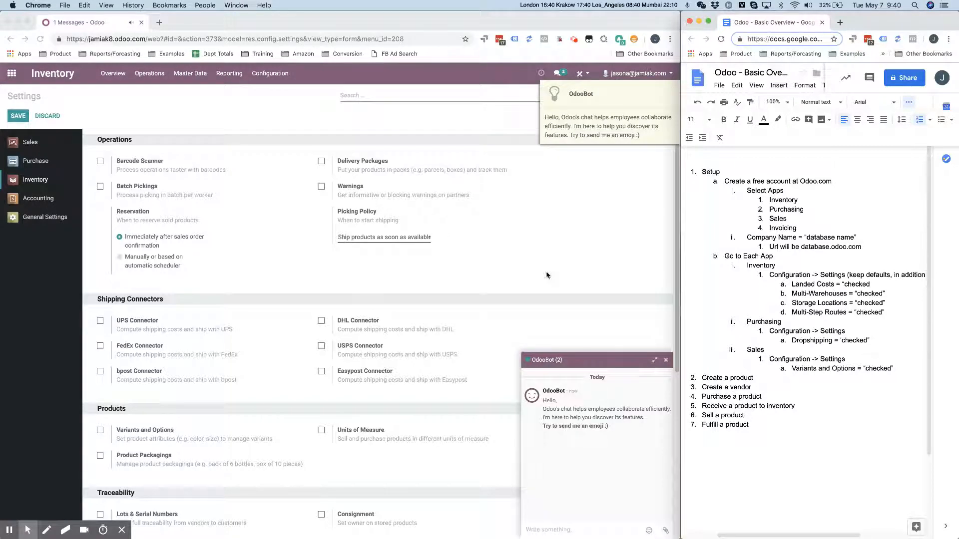
pyautogui.click(666, 360)
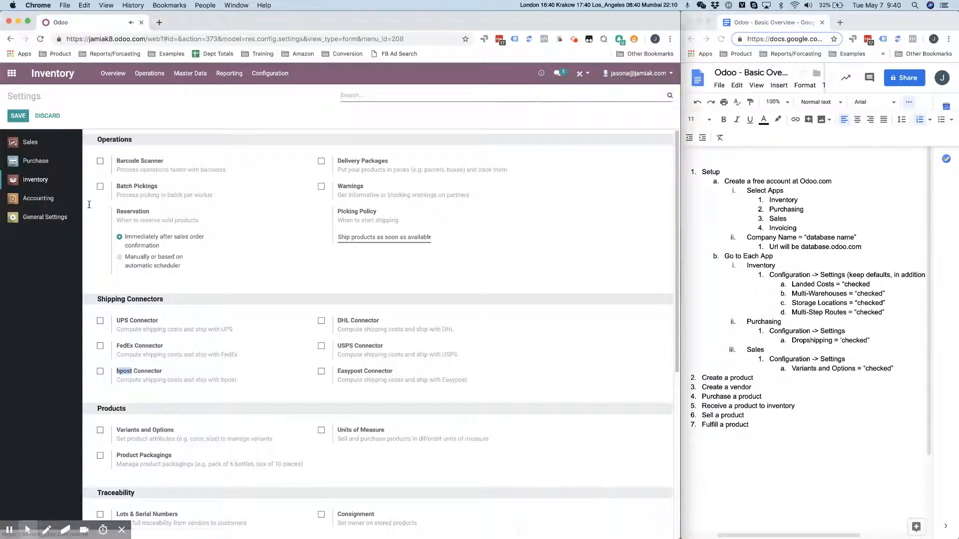
# Step: Enable Variants and Options in the Sales settings and save the settings
pyautogui.click(32, 143)
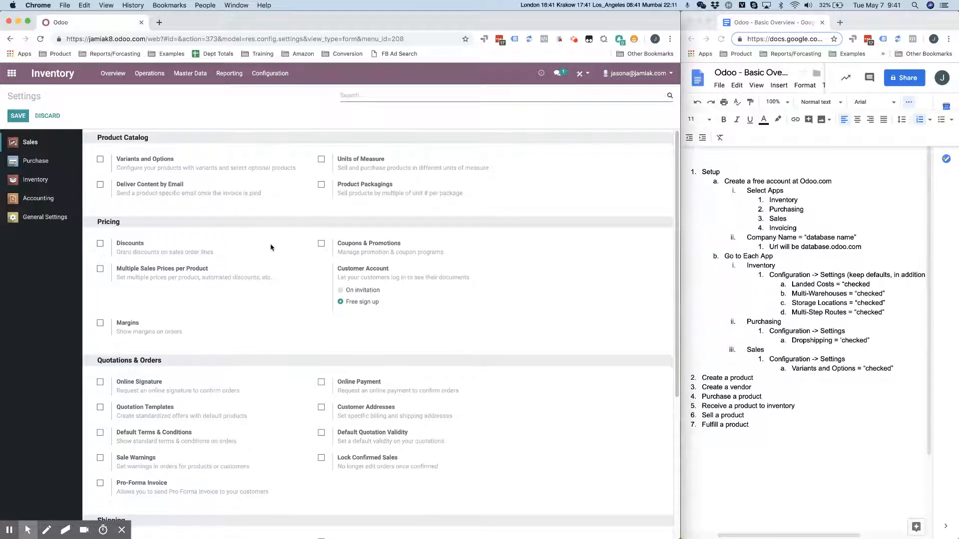
pyautogui.scroll(-1, 271, 248)
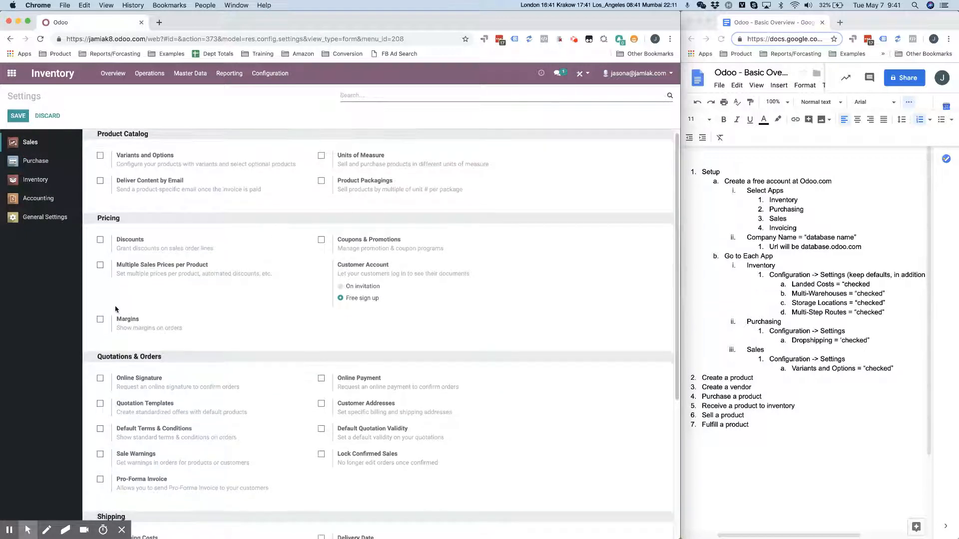
pyautogui.click(100, 156)
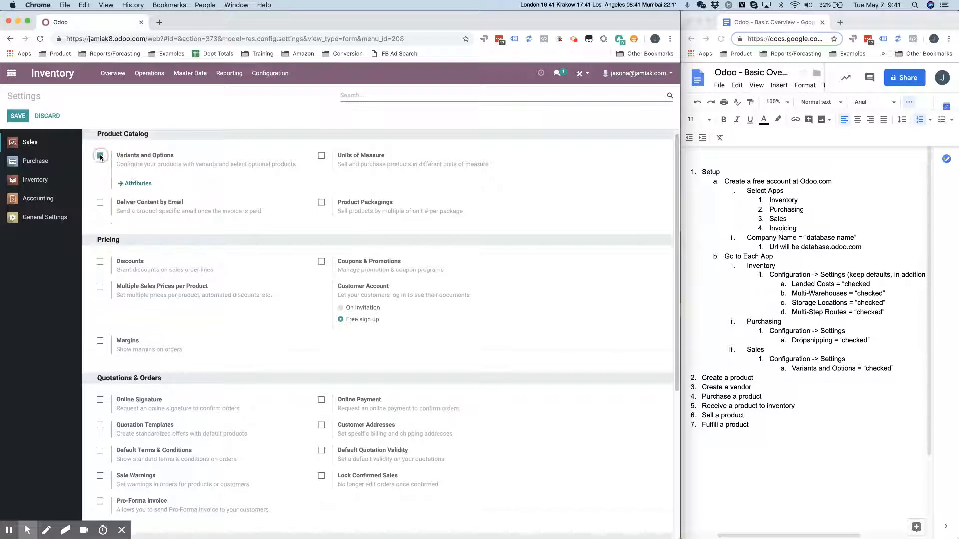
pyautogui.click(17, 118)
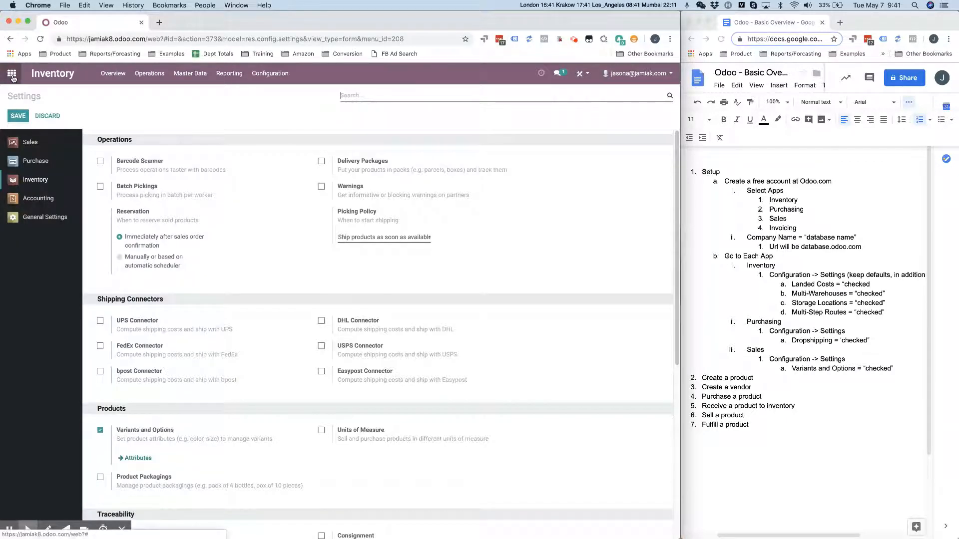
# Step: Look through the General Settings down to the Integrations section
pyautogui.click(38, 218)
pyautogui.scroll(-1, 315, 185)
pyautogui.scroll(-7, 313, 184)
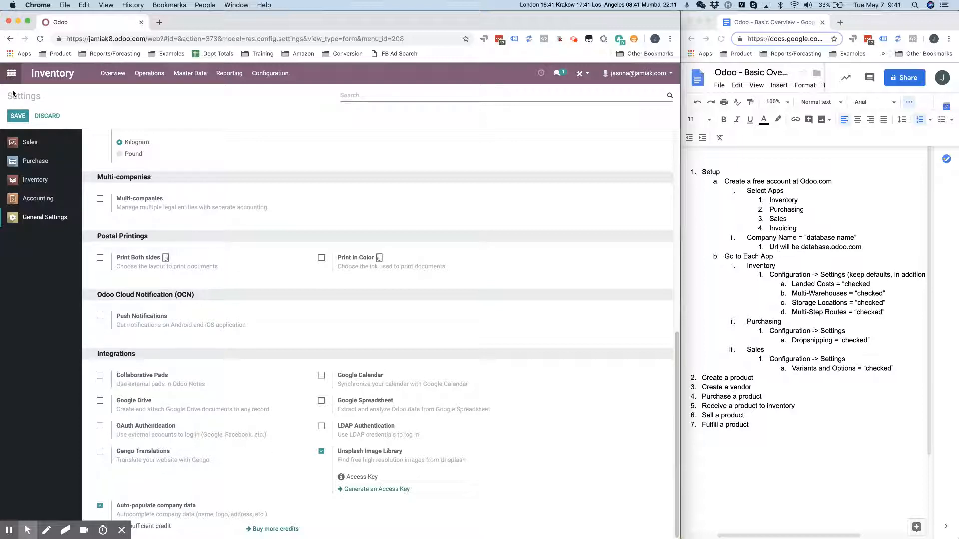
# Step: Open the Inventory app and group its overview by Warehouse
pyautogui.click(18, 73)
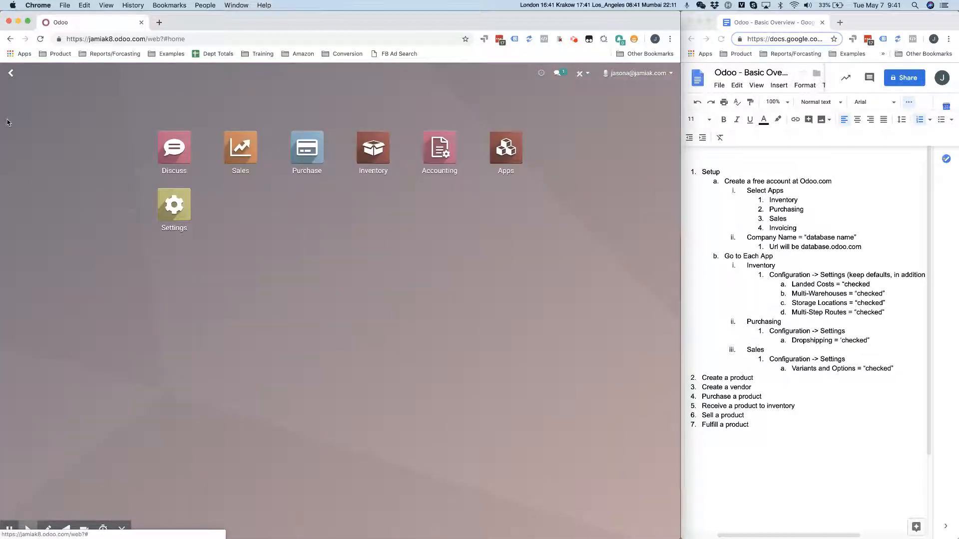
pyautogui.click(343, 208)
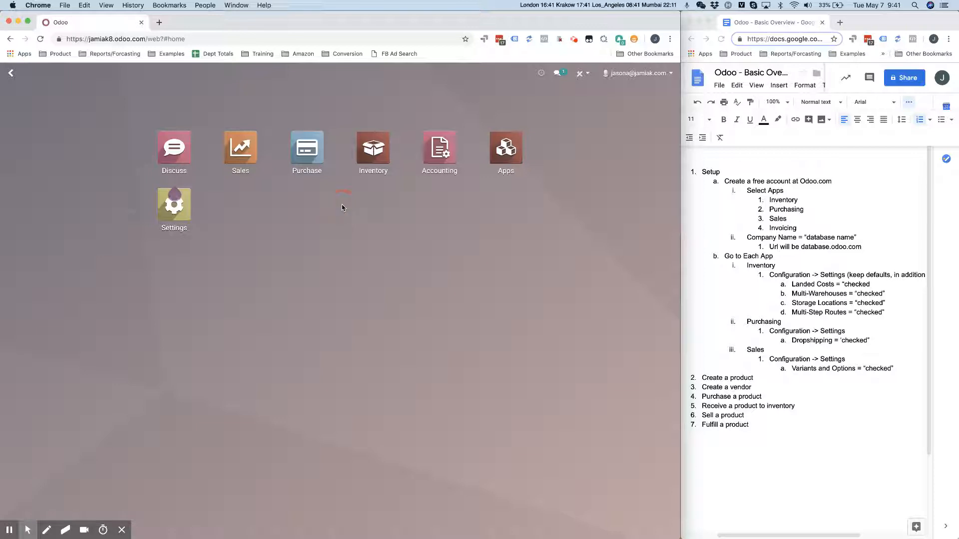
pyautogui.click(375, 150)
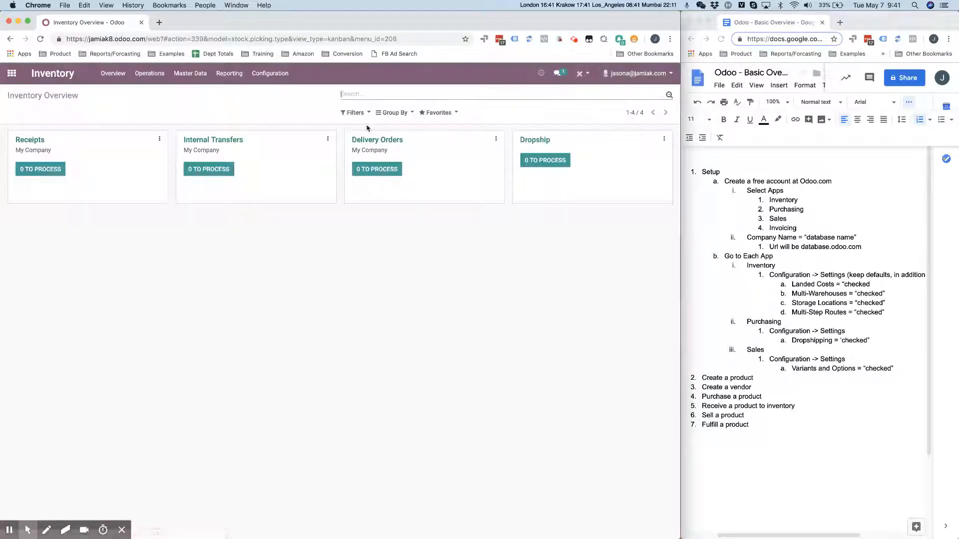
pyautogui.click(193, 106)
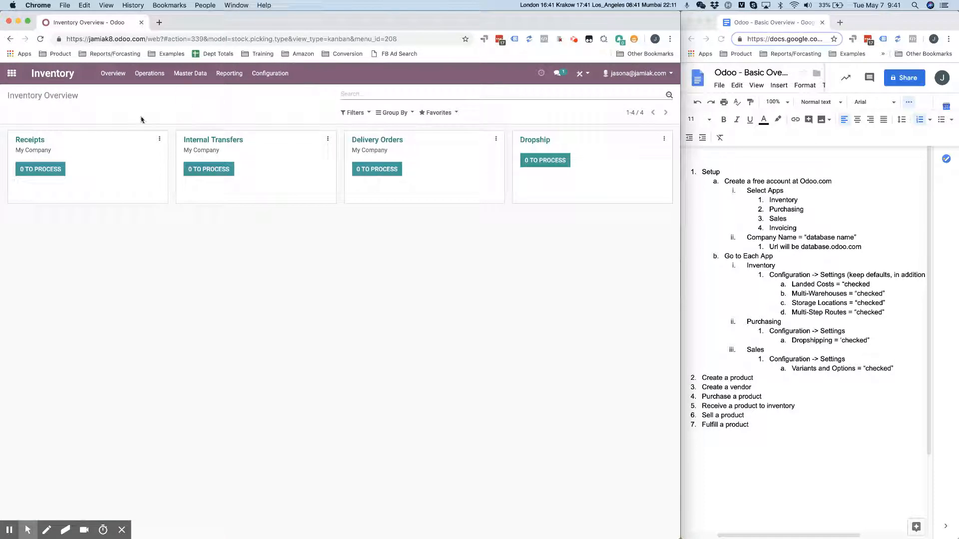
pyautogui.click(392, 116)
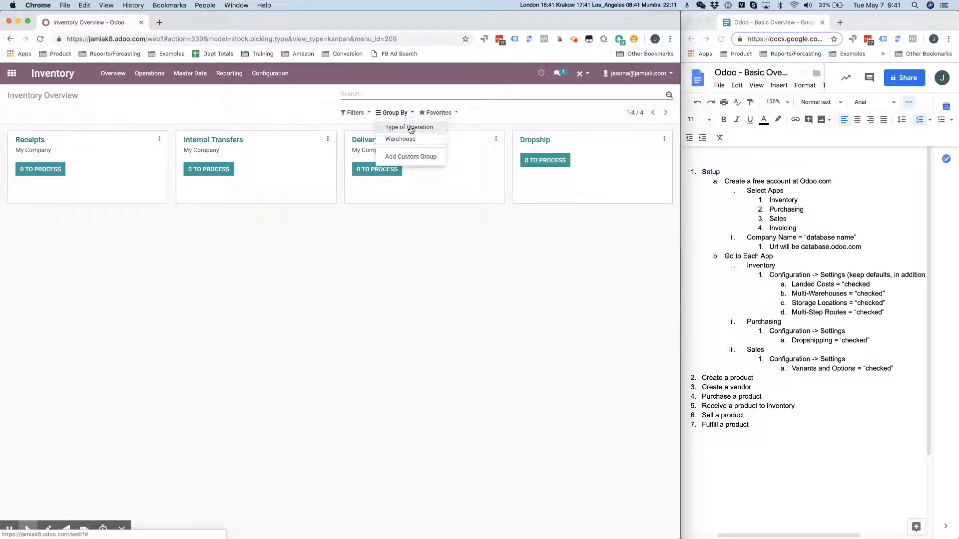
pyautogui.click(401, 138)
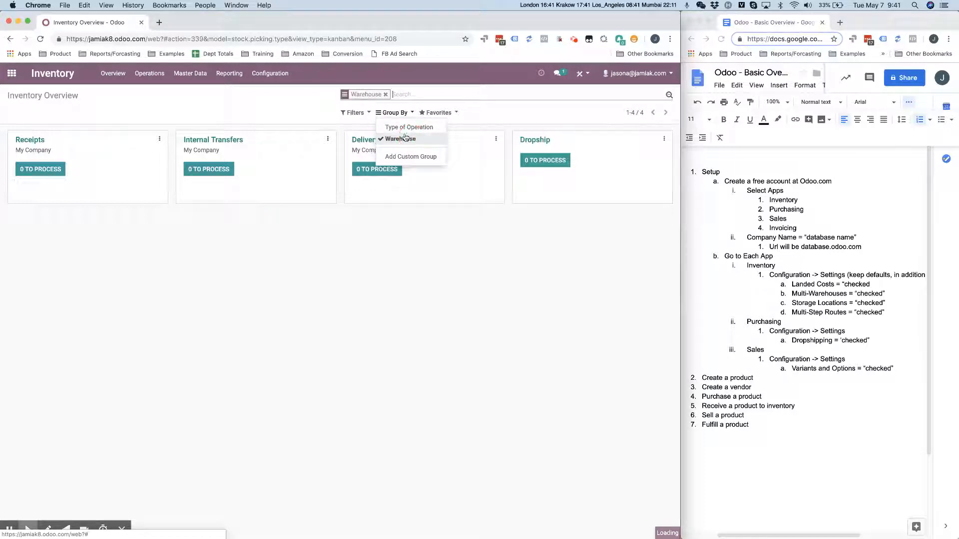
pyautogui.click(286, 109)
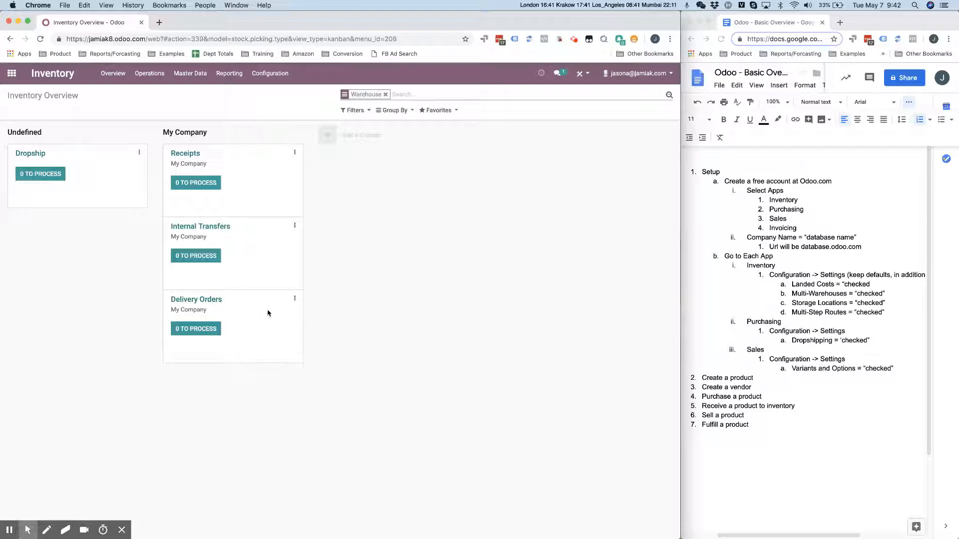
# Step: Create a new product in Inventory named "Really Cool Product", keeping Storable Product as its product type
pyautogui.click(190, 80)
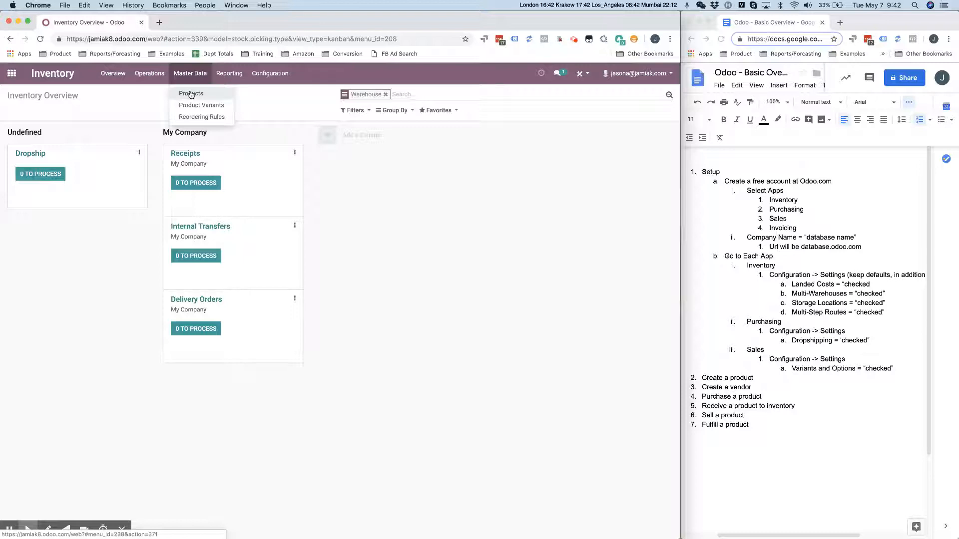
pyautogui.click(191, 93)
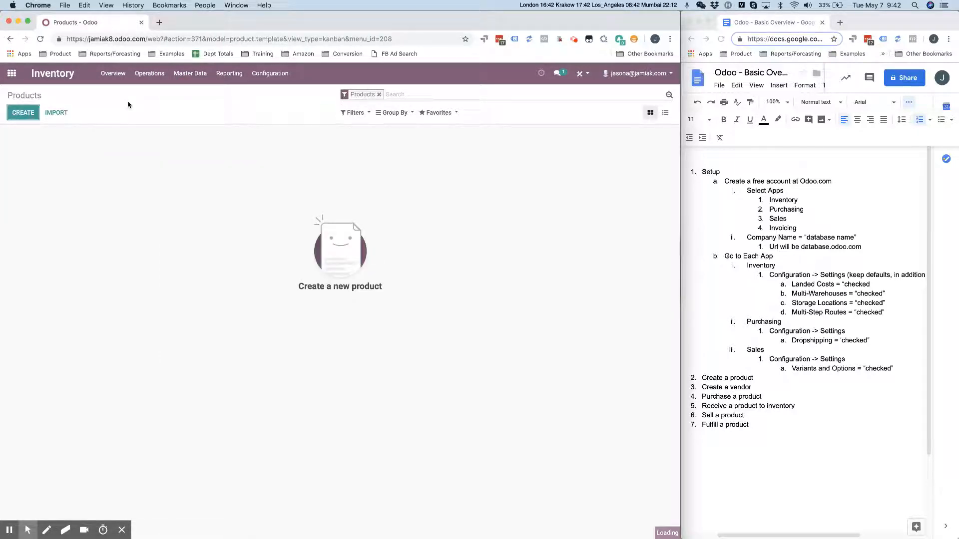
pyautogui.write('Really Cool Product')
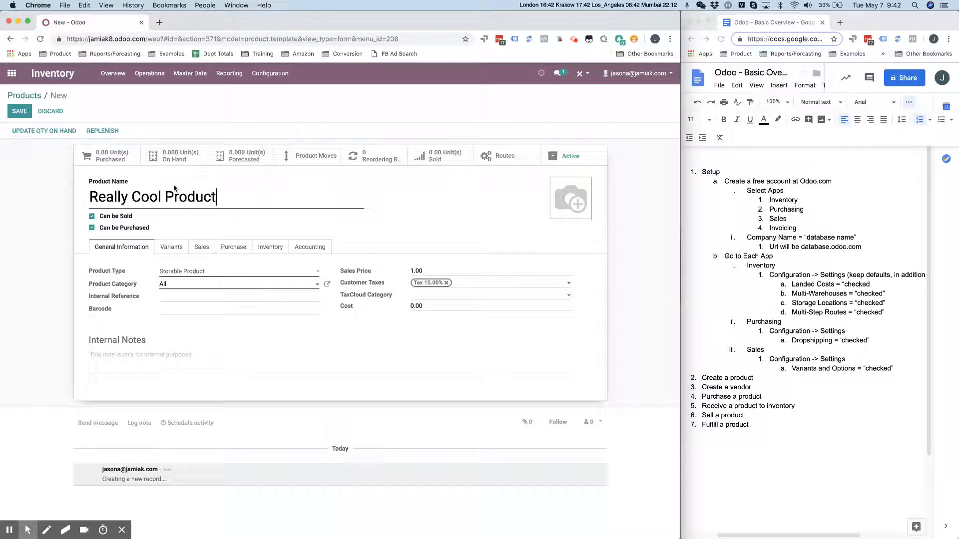
pyautogui.click(180, 274)
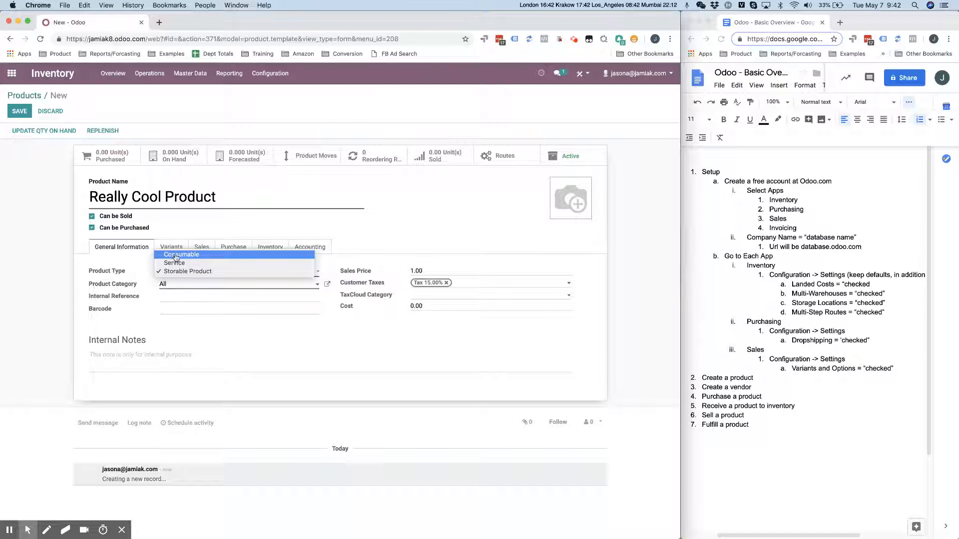
pyautogui.click(84, 280)
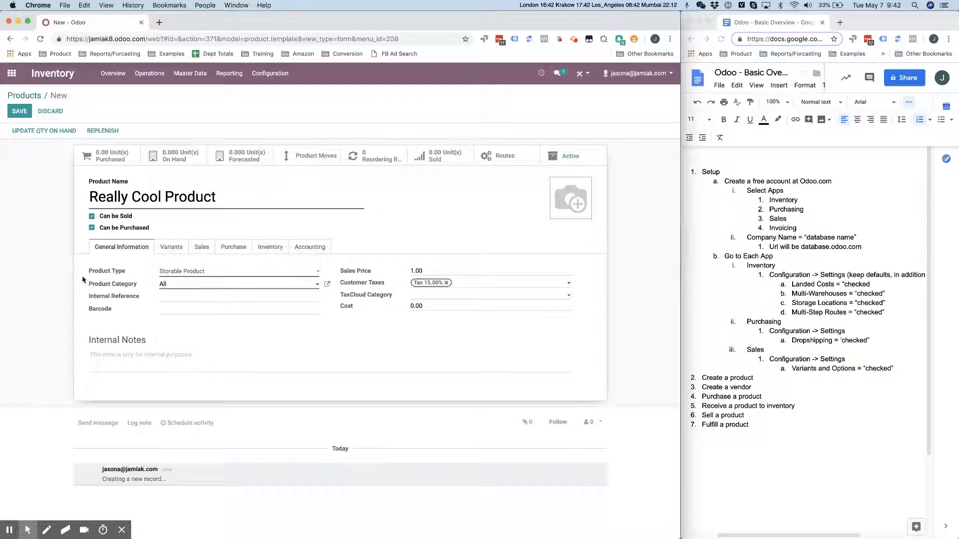
# Step: Remove the 15% customer tax from the product, and set its sales price to 12 and its cost to 80
pyautogui.click(168, 295)
pyautogui.click(448, 283)
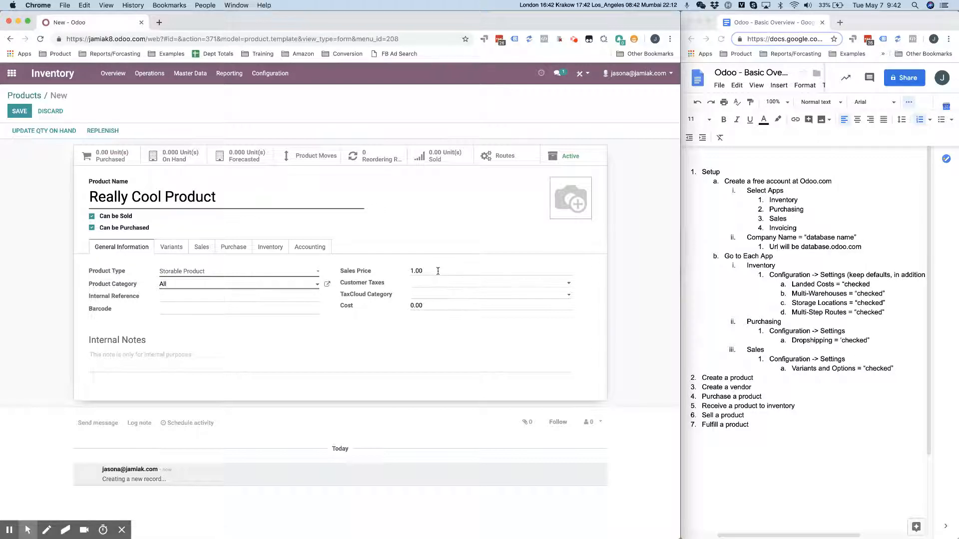
pyautogui.click(438, 271)
pyautogui.write('12.')
pyautogui.press('Tab')
pyautogui.click(431, 305)
pyautogui.write('80')
# Step: Review the product's variants and sales options, and start a new vendor line in its purchase details
pyautogui.click(176, 248)
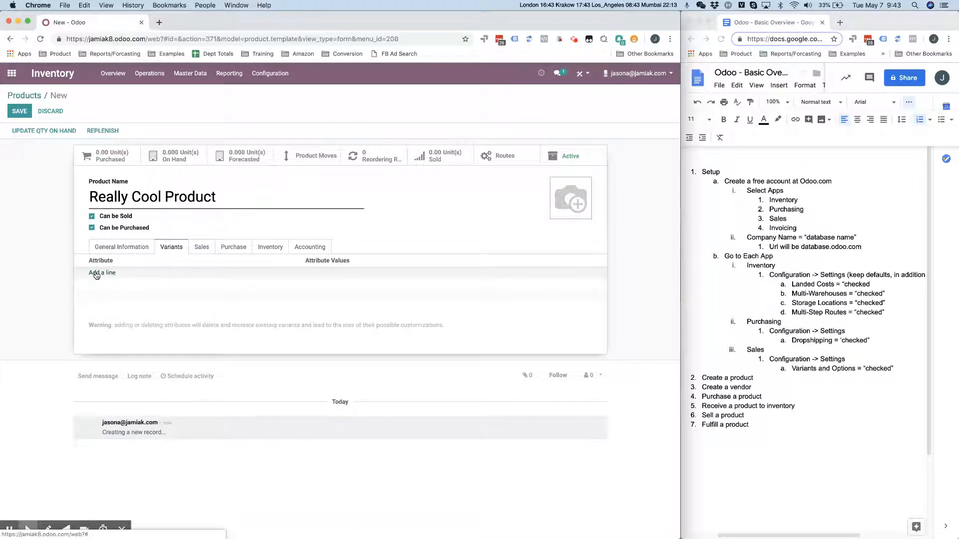
pyautogui.click(198, 248)
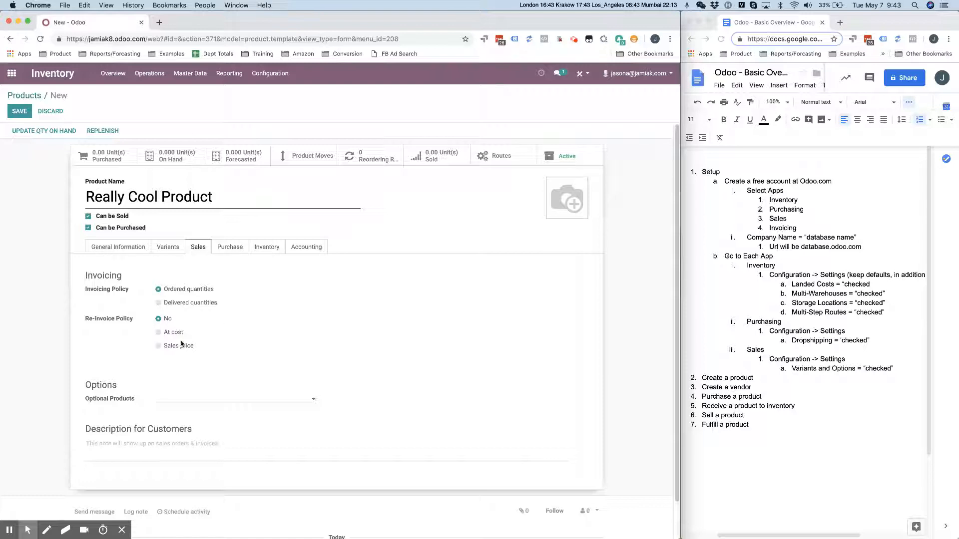
pyautogui.click(226, 249)
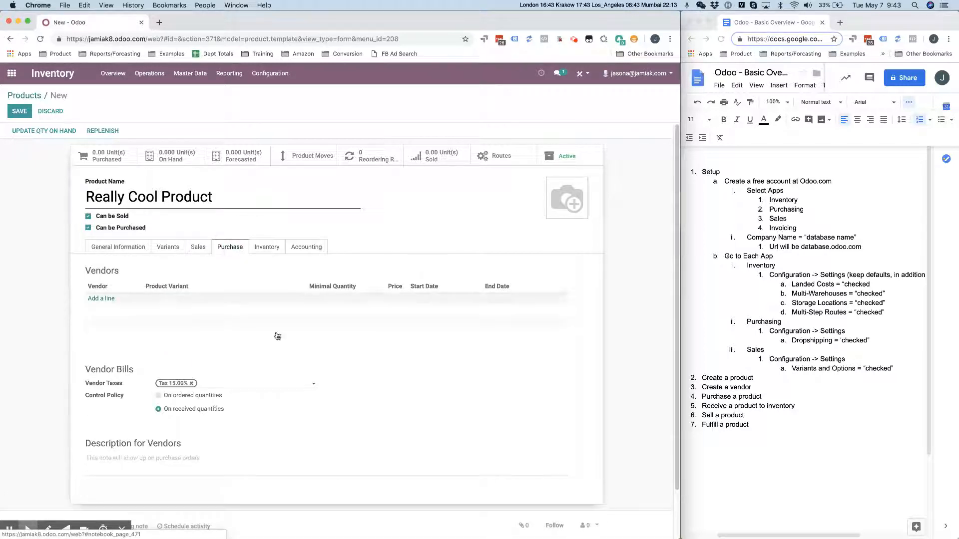
pyautogui.click(109, 300)
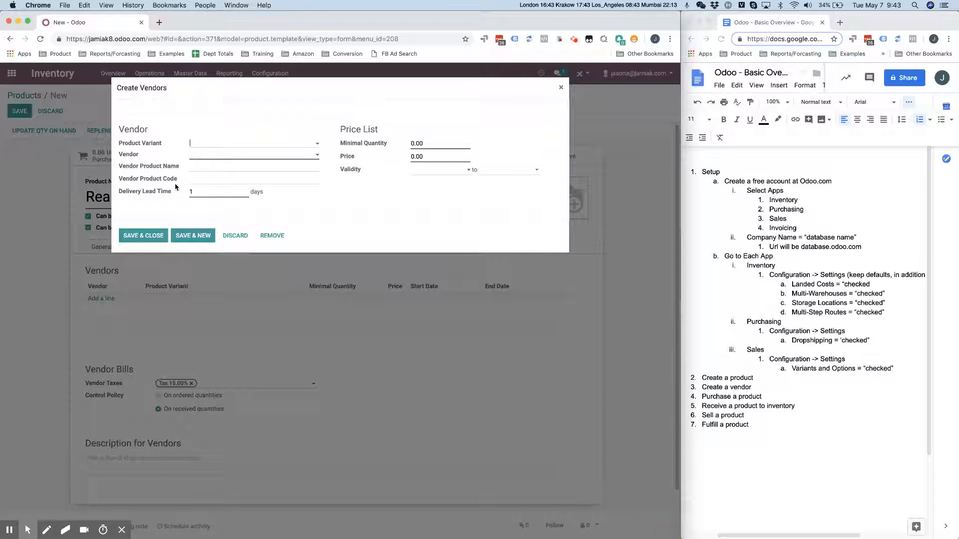
pyautogui.write('Our New')
pyautogui.write(' Variant')
pyautogui.press('Tab')
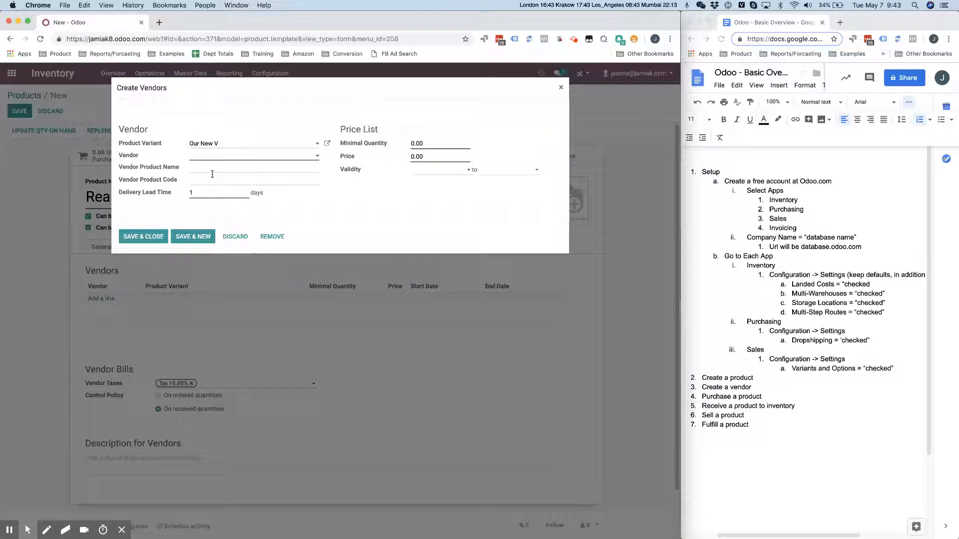
pyautogui.click(246, 146)
pyautogui.tripleClick(245, 145)
pyautogui.press('BackSpace')
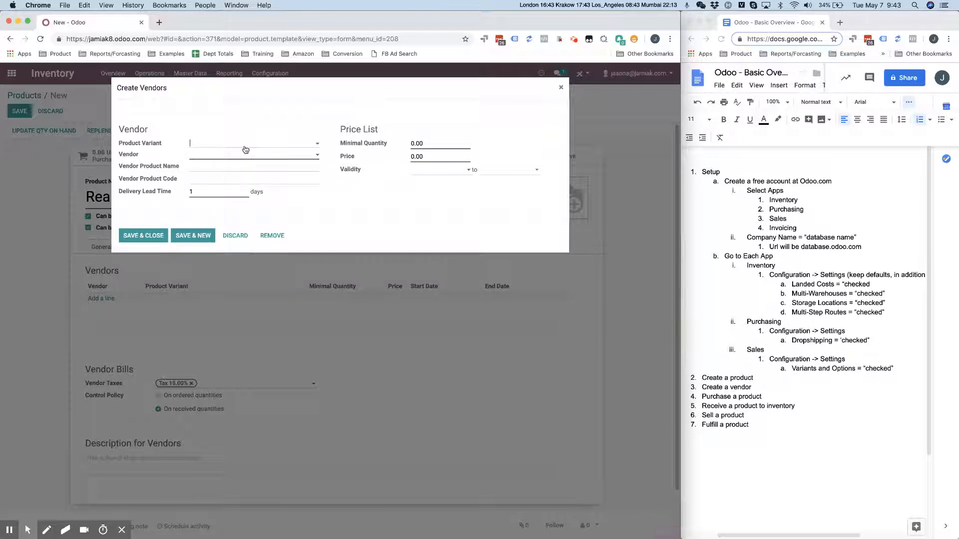
# Step: Create a vendor named "Our New Vendor" as the vendor of the new line
pyautogui.click(220, 156)
pyautogui.write('Our New Vendor')
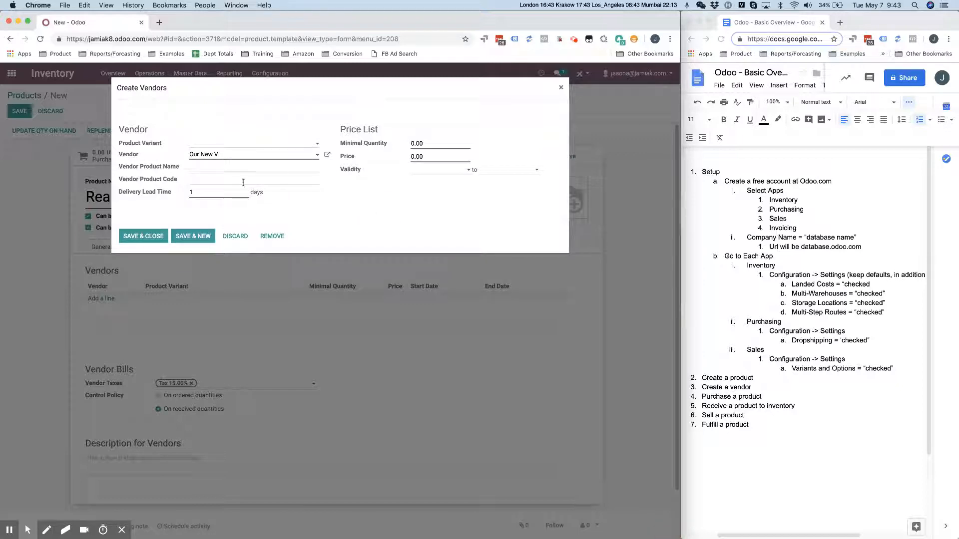
pyautogui.click(248, 159)
pyautogui.write('endro')
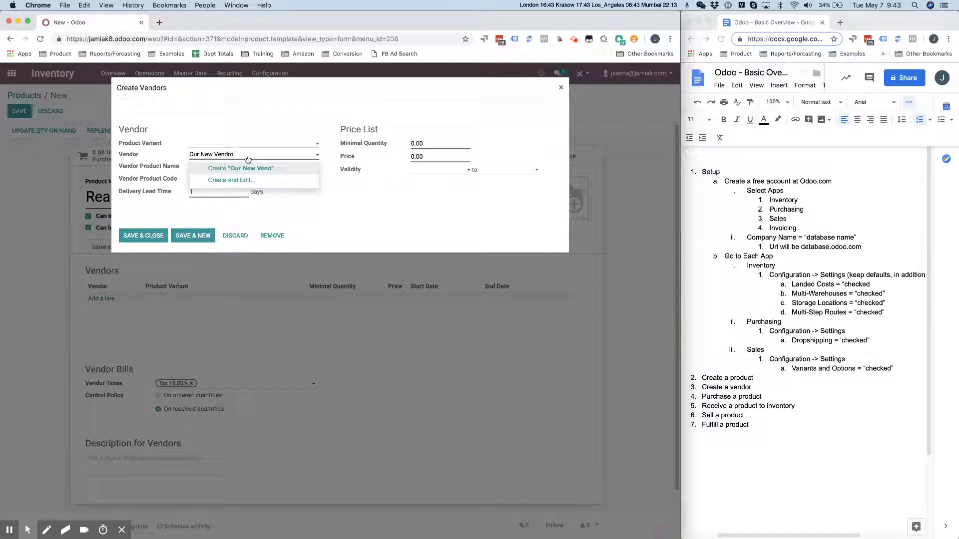
pyautogui.press('BackSpace')
pyautogui.press('BackSpace')
pyautogui.write('or')
pyautogui.click(248, 168)
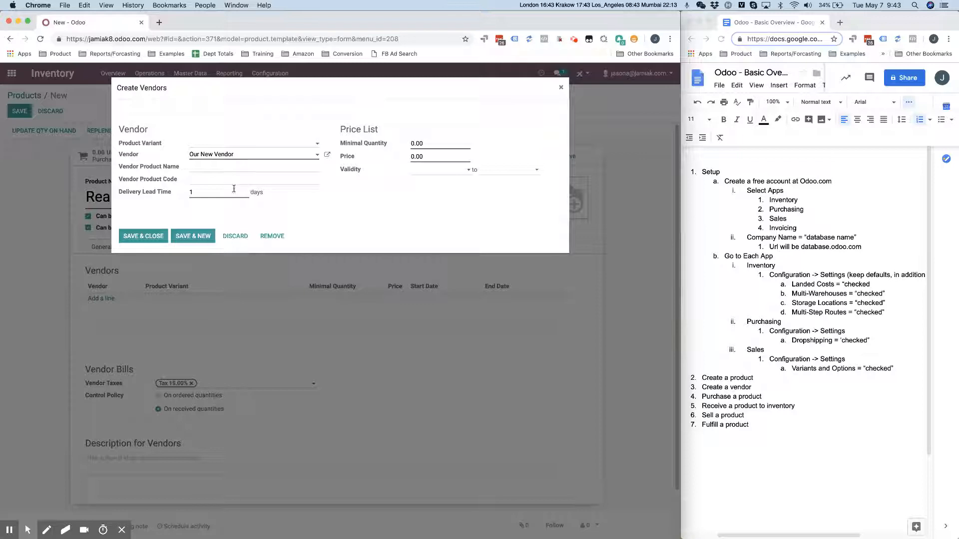
# Step: Set the vendor price to 9.00, save the vendor line, and remove the 15% vendor tax from the product
pyautogui.click(195, 179)
pyautogui.moveTo(428, 159); pyautogui.dragTo(398, 159)
pyautogui.write('8.')
pyautogui.click(430, 169)
pyautogui.click(364, 200)
pyautogui.click(155, 236)
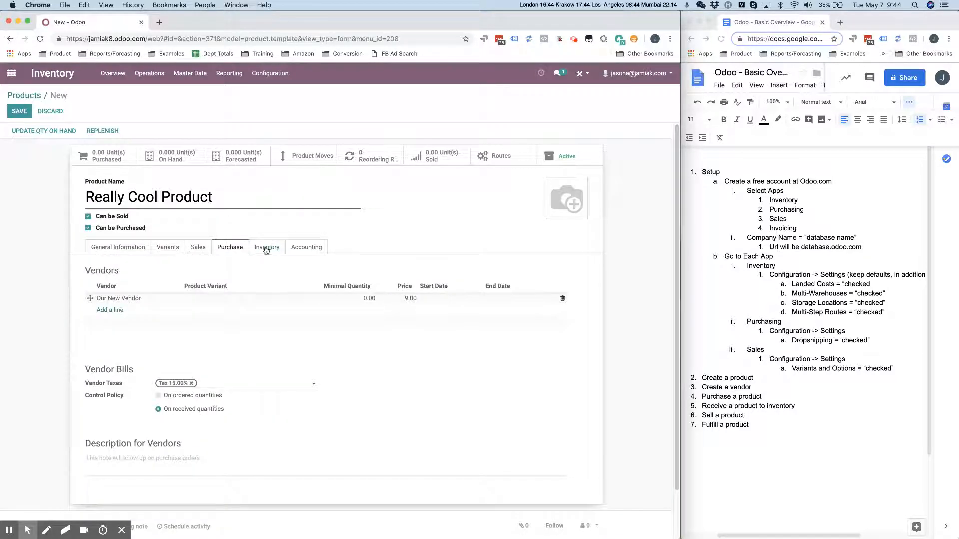
pyautogui.click(192, 383)
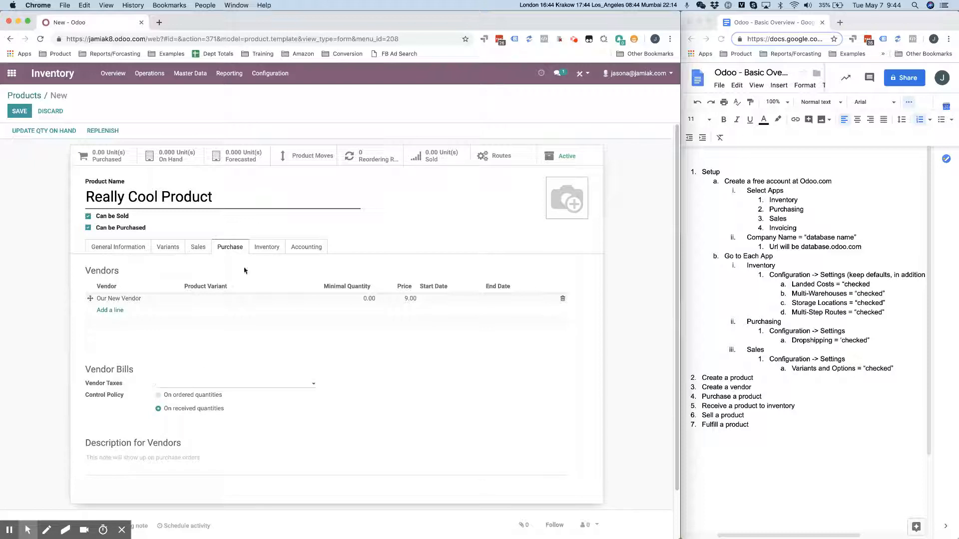
# Step: Set the product's weight to 2.00 and its volume to 10 in the inventory logistics details
pyautogui.click(258, 250)
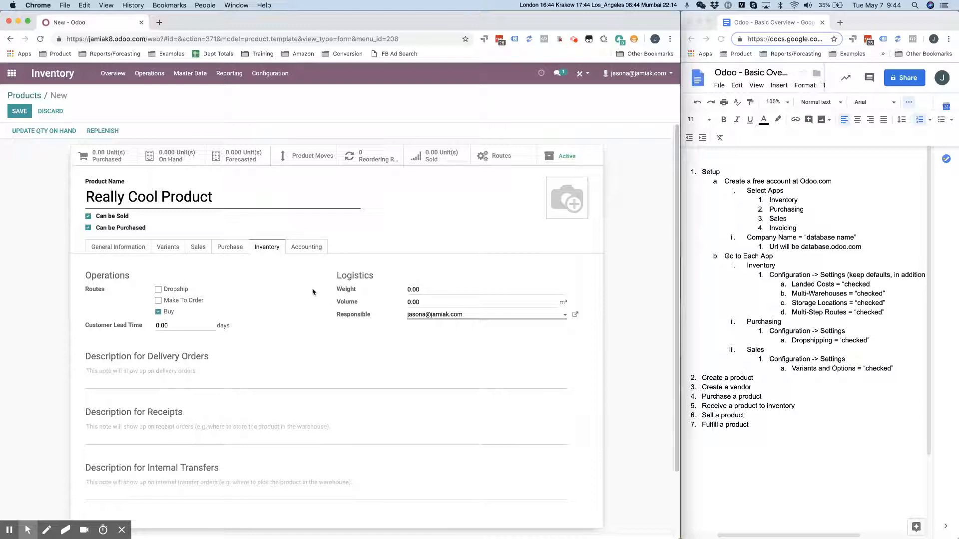
pyautogui.click(405, 290)
pyautogui.press('Tab')
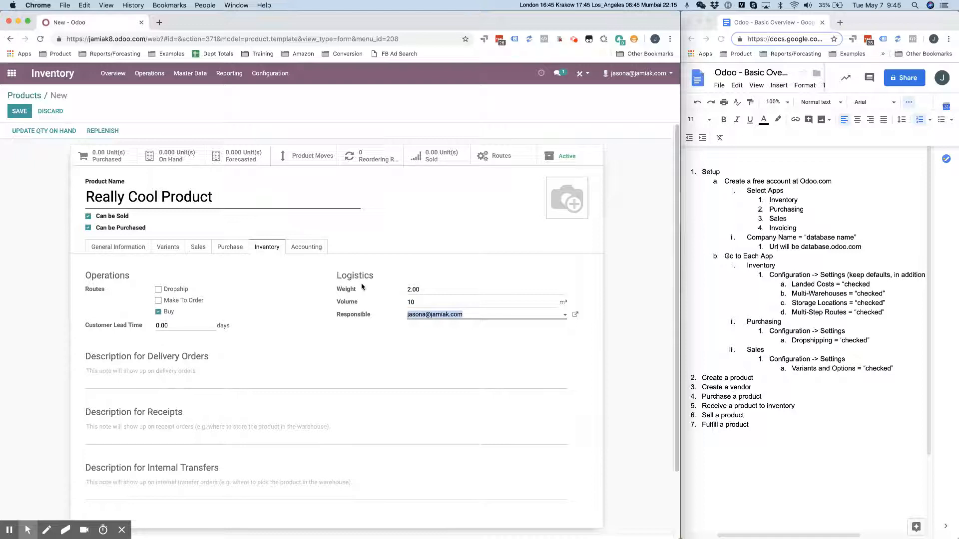
# Step: Check the accounting details of Really Cool Product and save the product
pyautogui.click(331, 375)
pyautogui.click(306, 248)
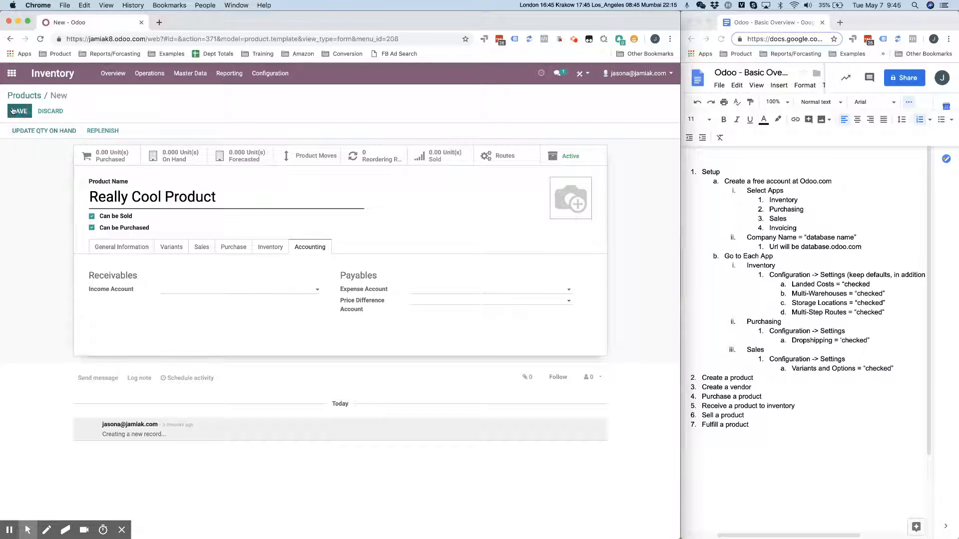
pyautogui.click(15, 111)
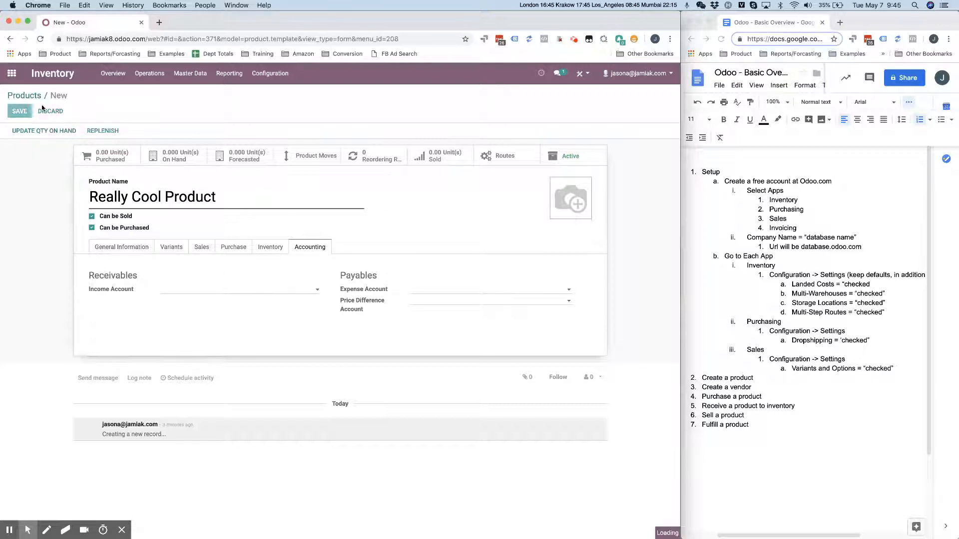
pyautogui.click(97, 115)
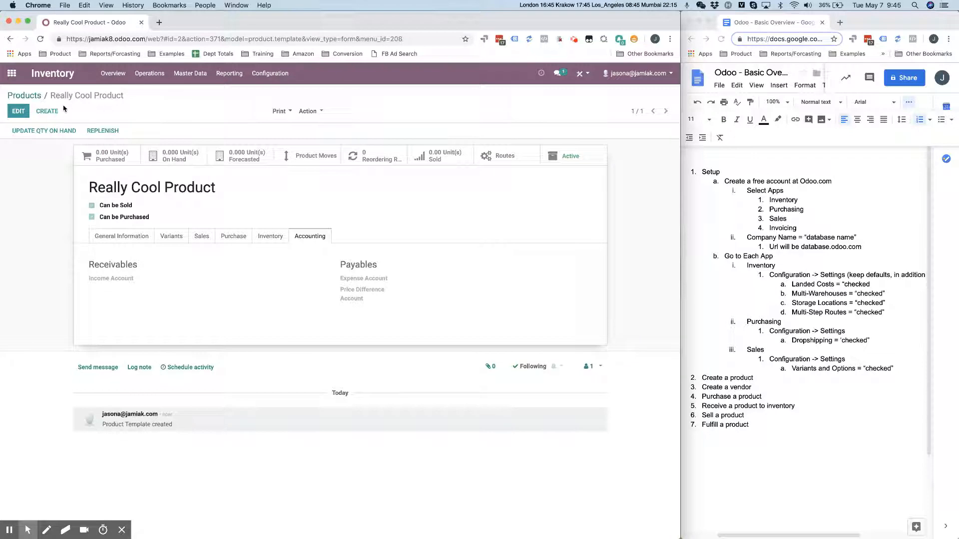
# Step: Delete the unwanted product "Our New V" and return to the products list
pyautogui.click(24, 95)
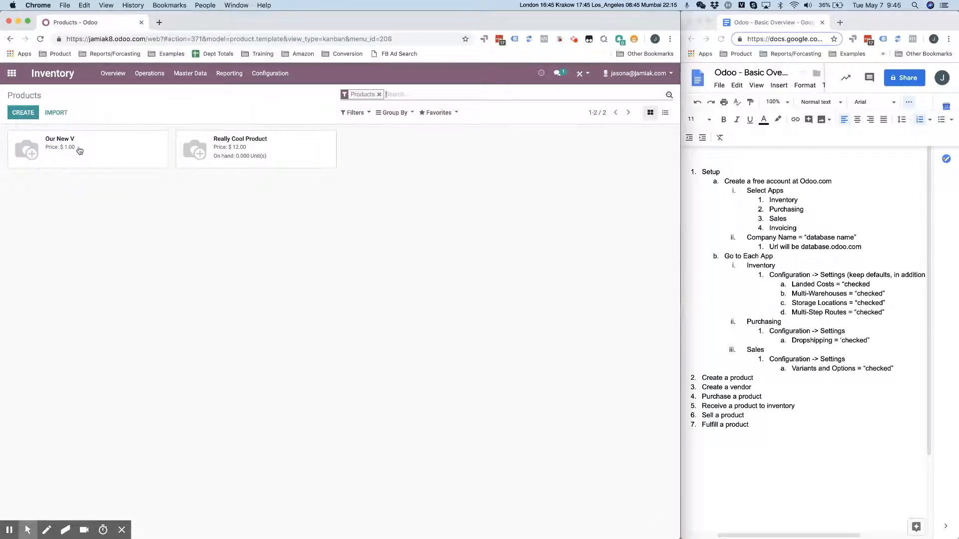
pyautogui.click(80, 150)
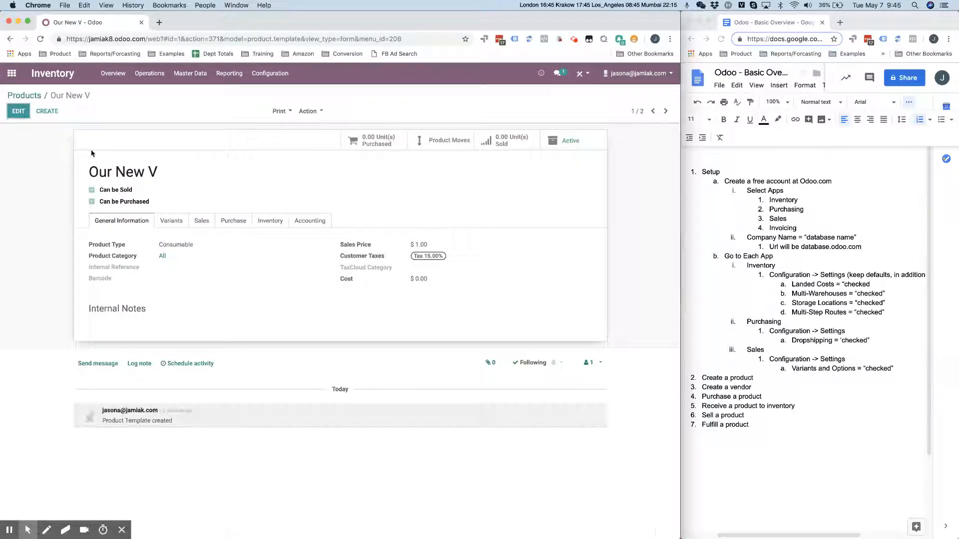
pyautogui.click(309, 111)
pyautogui.click(317, 128)
pyautogui.click(205, 137)
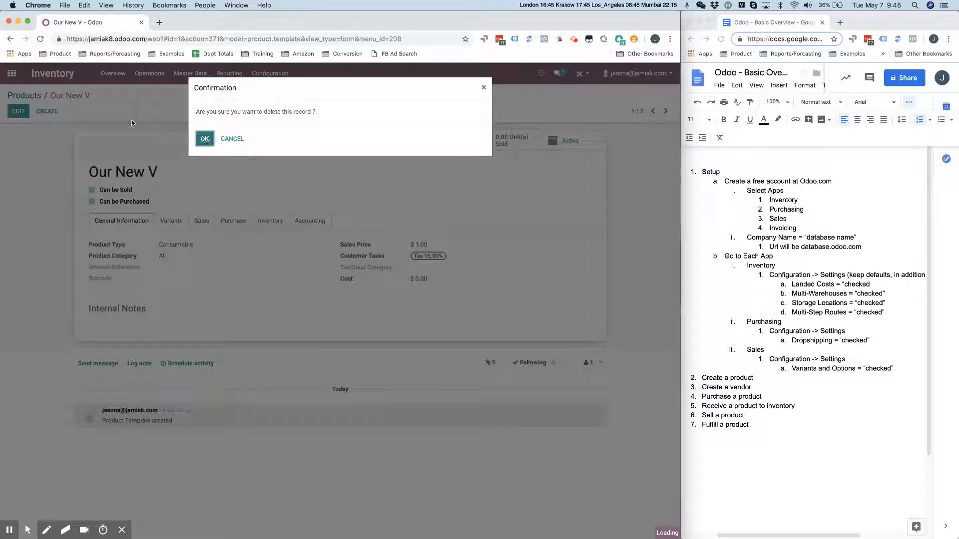
pyautogui.click(23, 95)
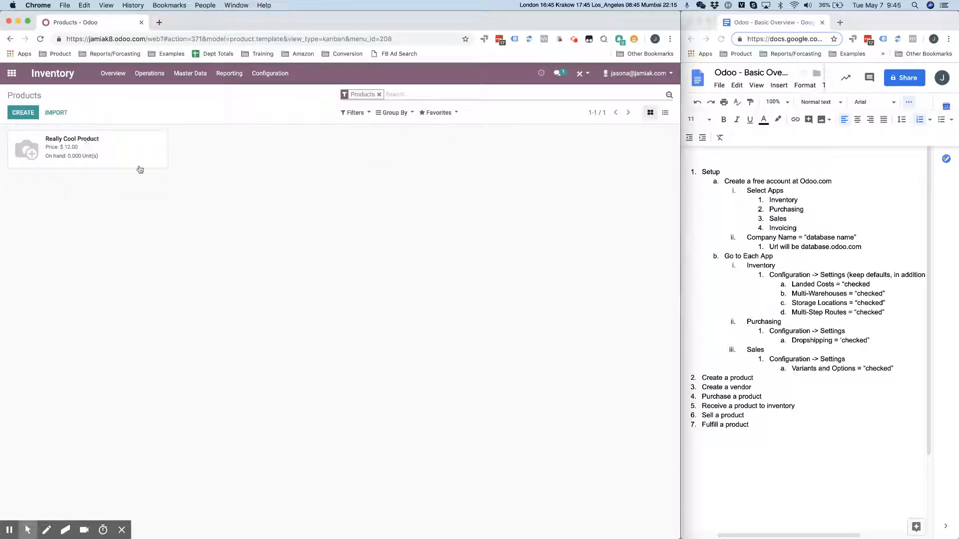
pyautogui.click(11, 75)
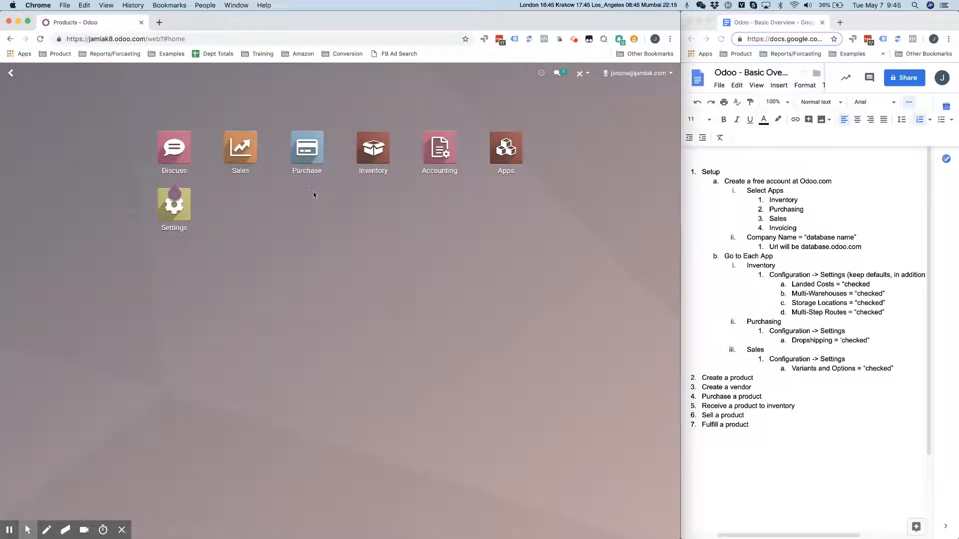
pyautogui.click(740, 378)
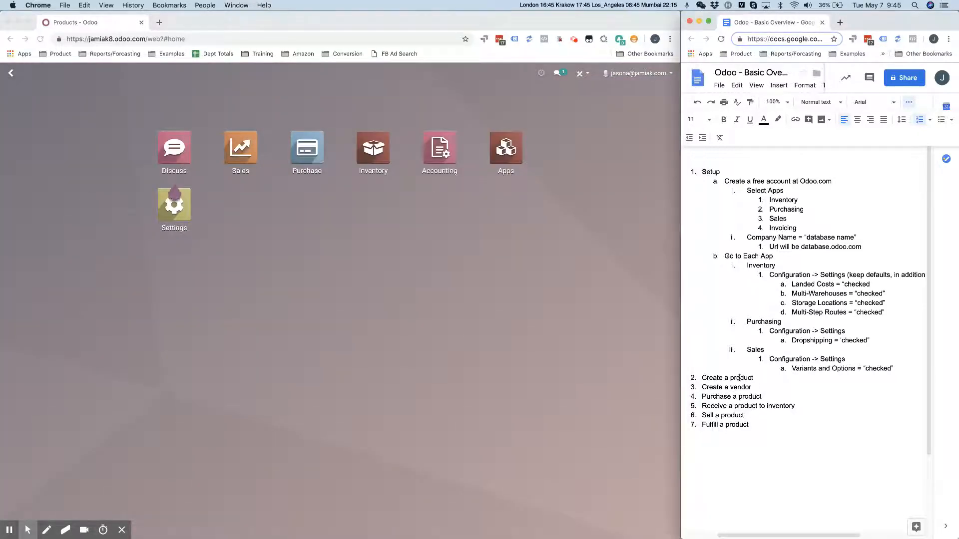
pyautogui.moveTo(755, 378); pyautogui.dragTo(715, 387)
pyautogui.click(754, 388)
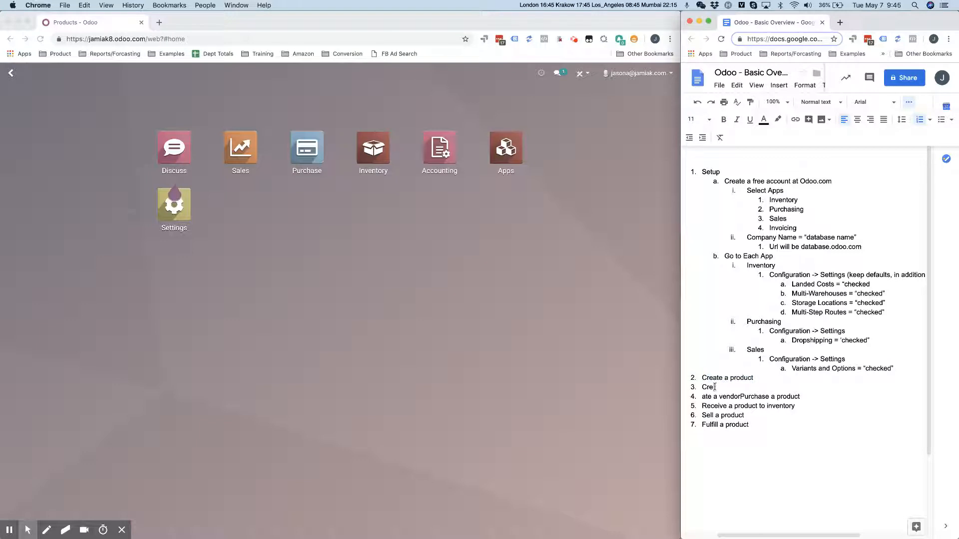
pyautogui.press('super+z')
pyautogui.click(579, 336)
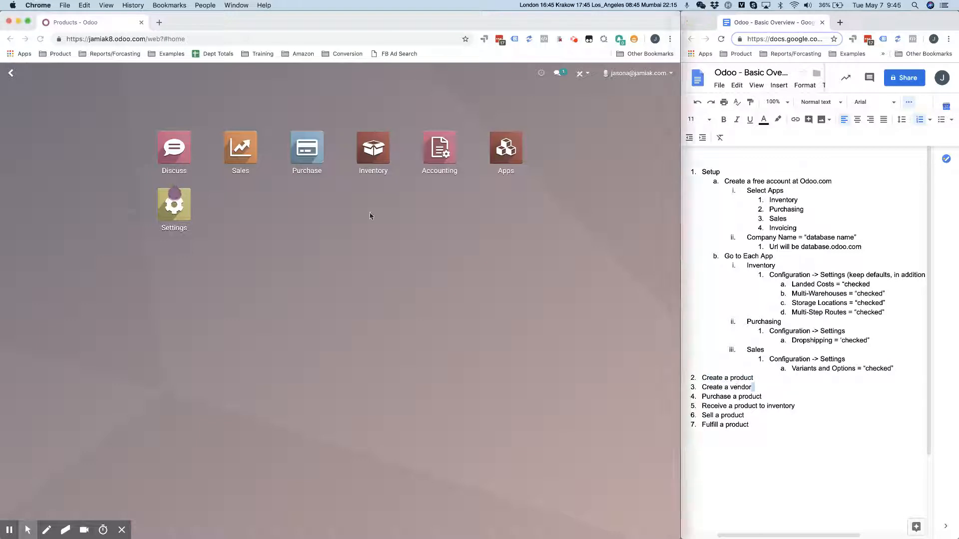
pyautogui.click(373, 147)
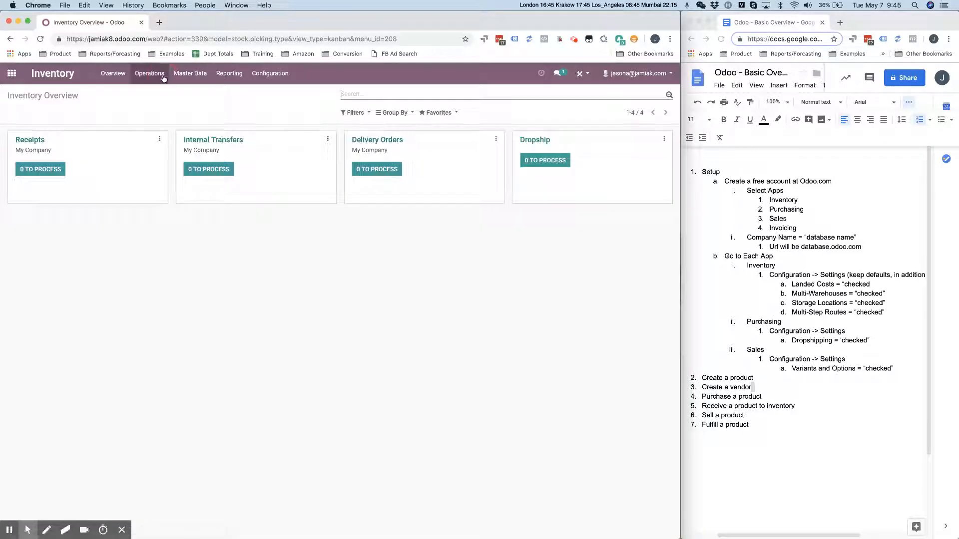
pyautogui.click(150, 73)
pyautogui.click(191, 75)
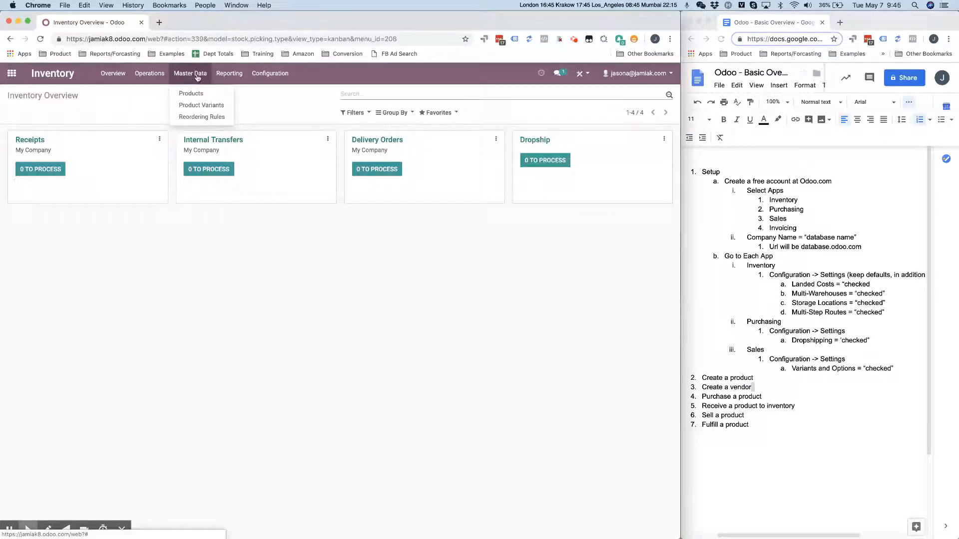
pyautogui.moveTo(272, 75)
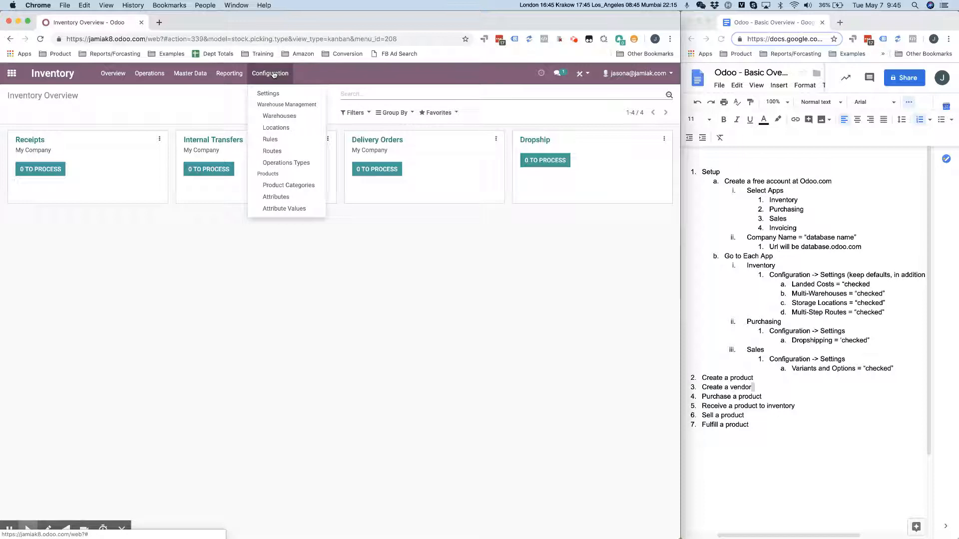
# Step: Delete the unwanted vendor "Our New V" in the Purchase app and return to the vendors list
pyautogui.click(11, 74)
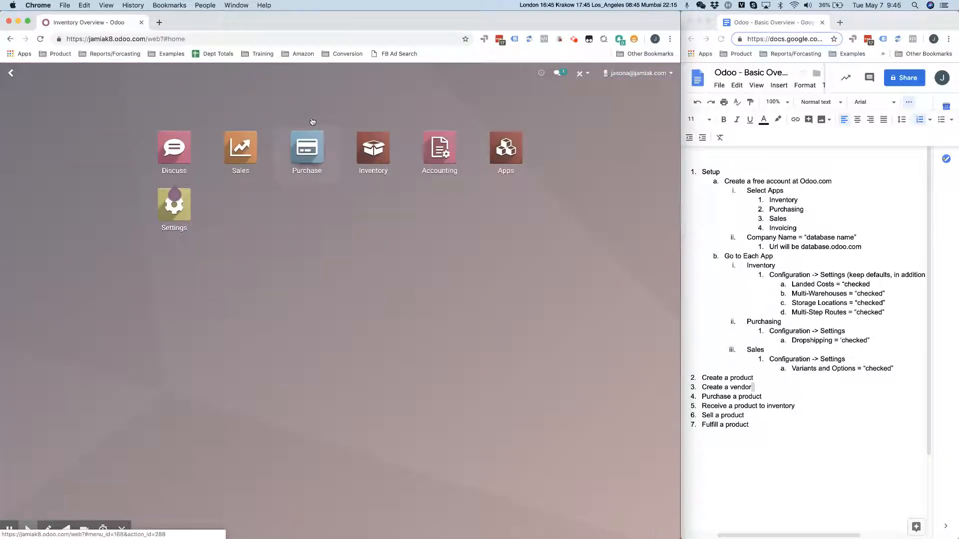
pyautogui.click(312, 122)
pyautogui.click(126, 75)
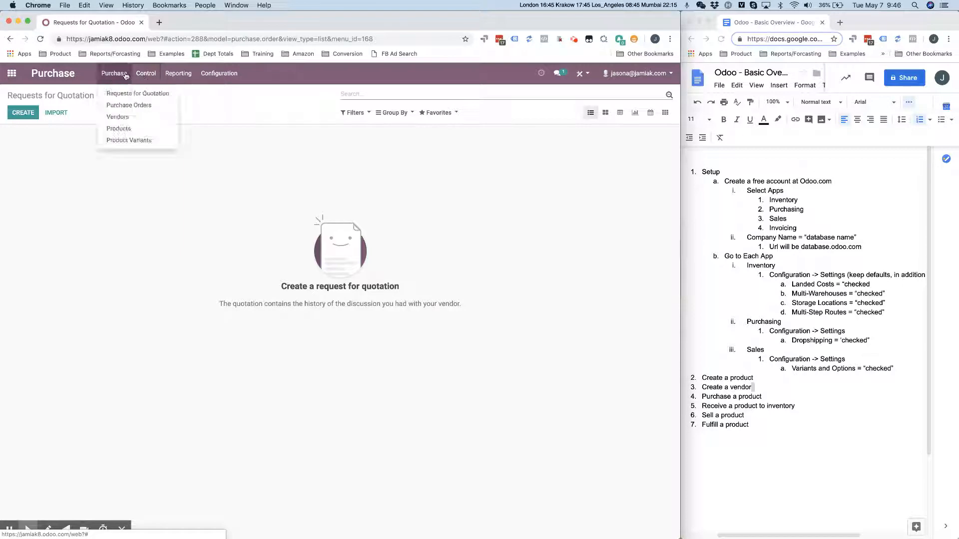
pyautogui.click(122, 117)
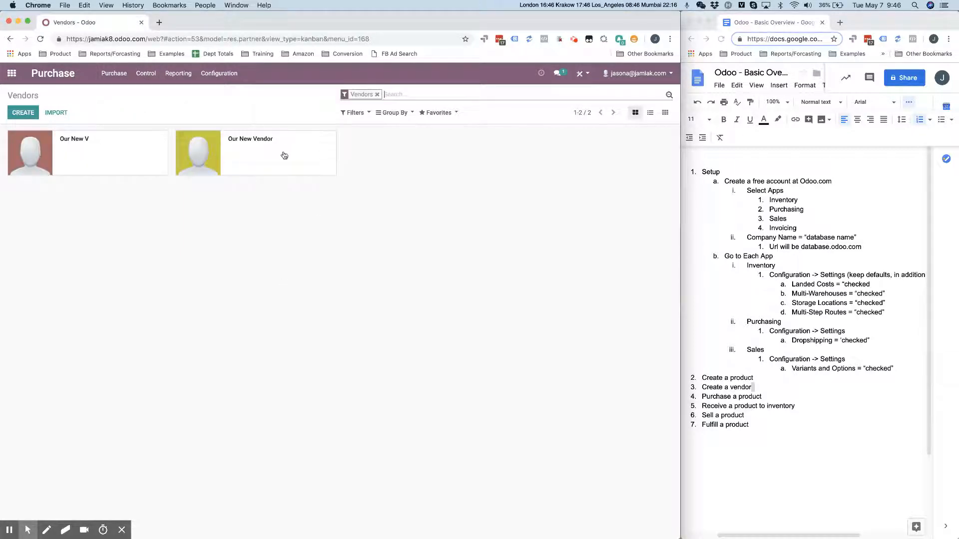
pyautogui.click(119, 155)
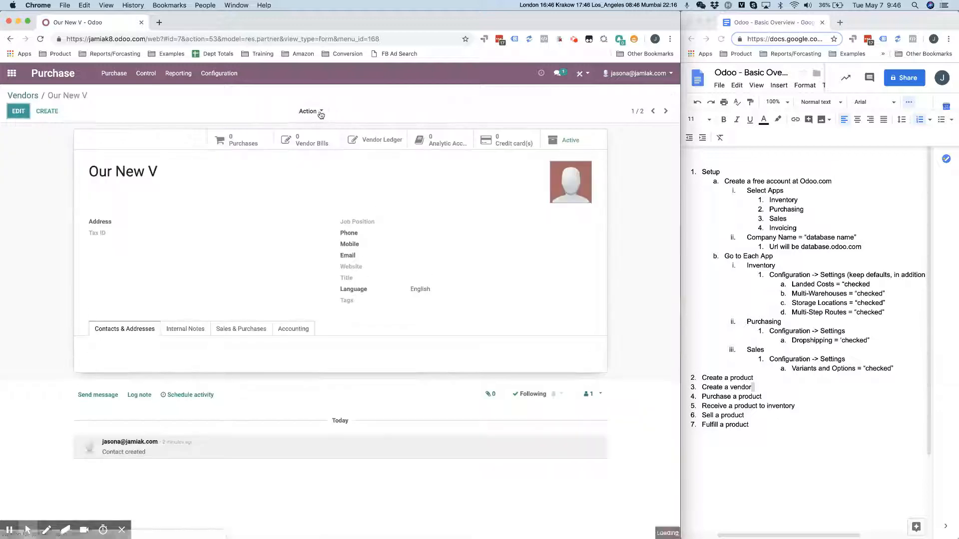
pyautogui.click(325, 112)
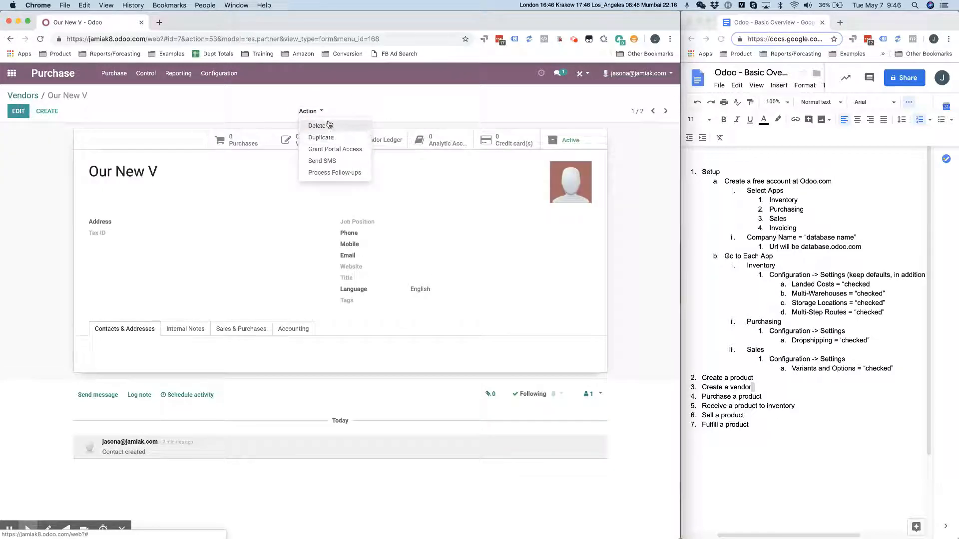
pyautogui.click(328, 126)
pyautogui.click(205, 138)
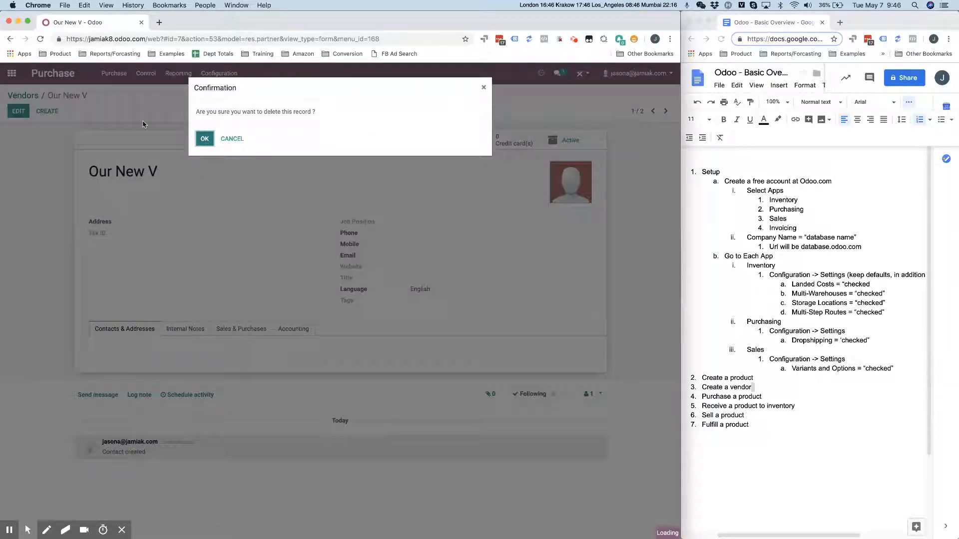
pyautogui.click(20, 96)
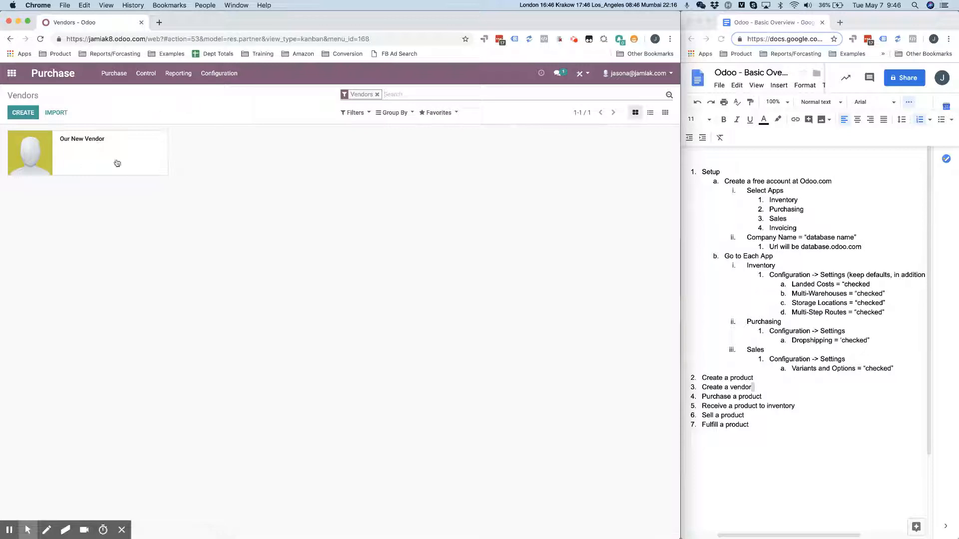
# Step: Compare the activity, list and kanban views of the vendors, finishing in the list view
pyautogui.click(663, 116)
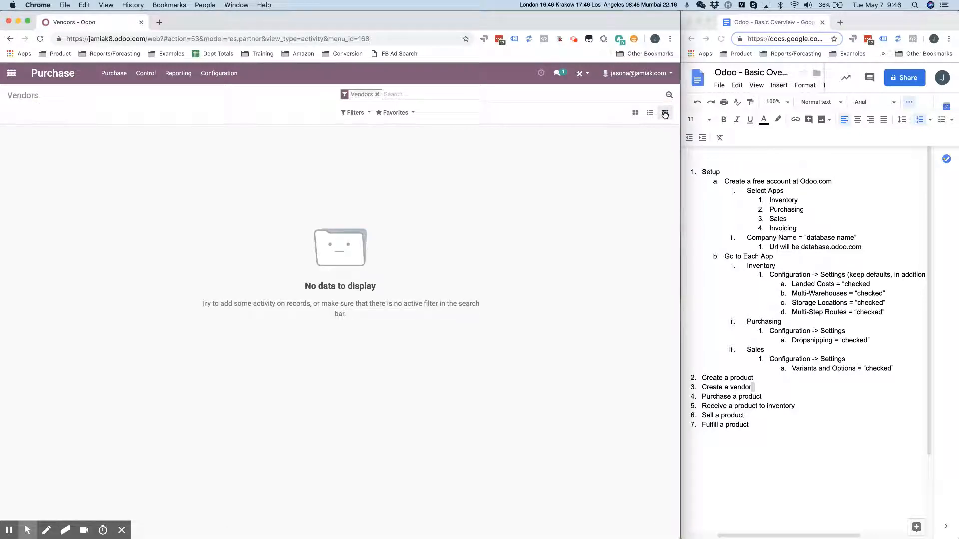
pyautogui.click(651, 115)
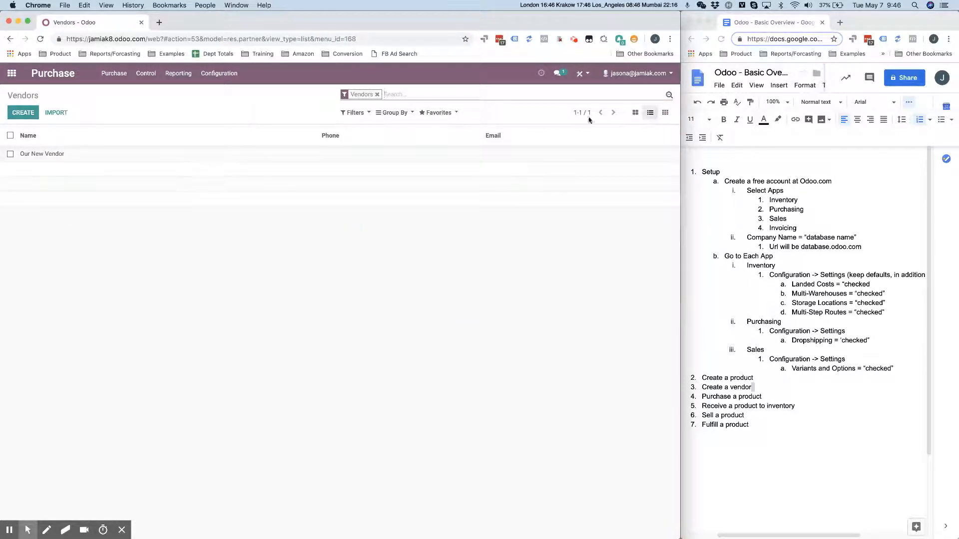
pyautogui.click(635, 113)
pyautogui.click(649, 113)
# Step: Examine the vendor list's filters and the fields available for custom grouping
pyautogui.click(359, 113)
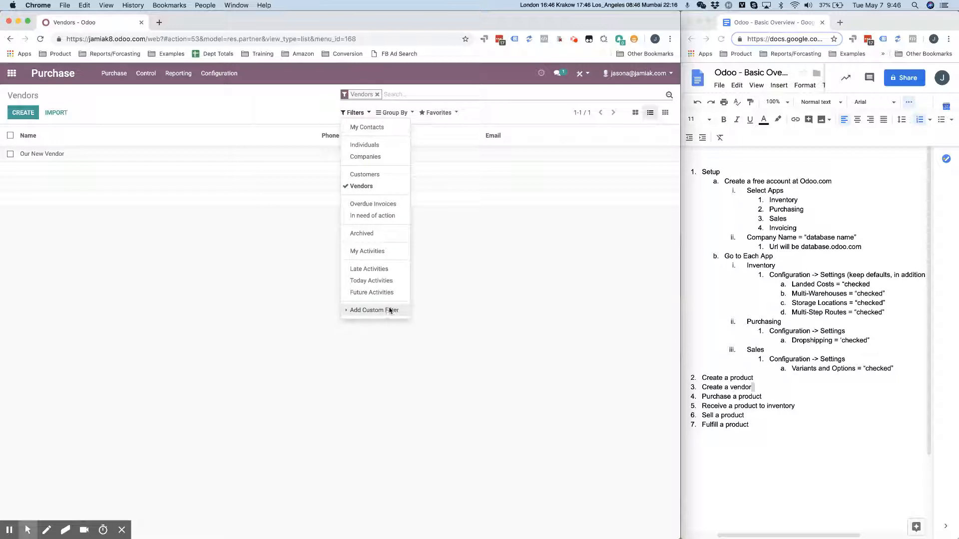
pyautogui.click(395, 115)
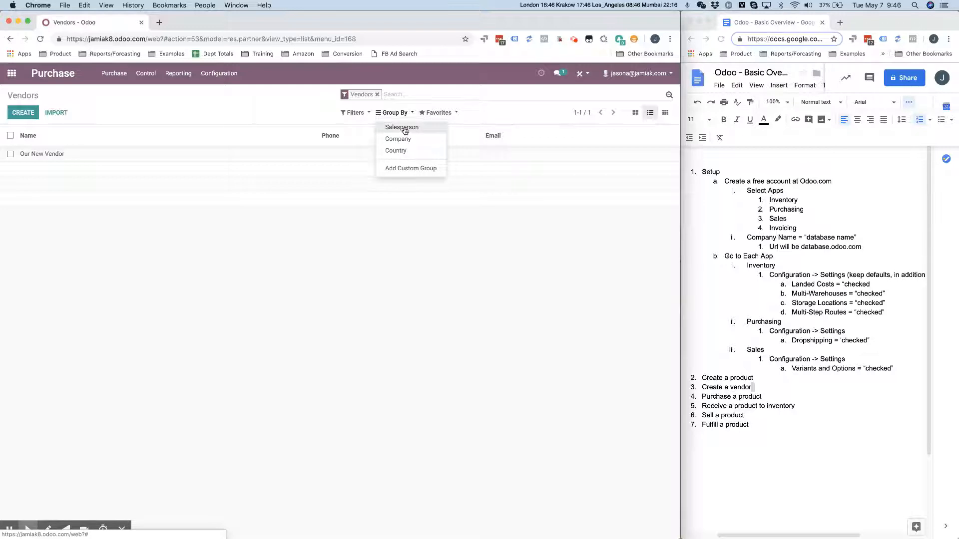
pyautogui.click(407, 169)
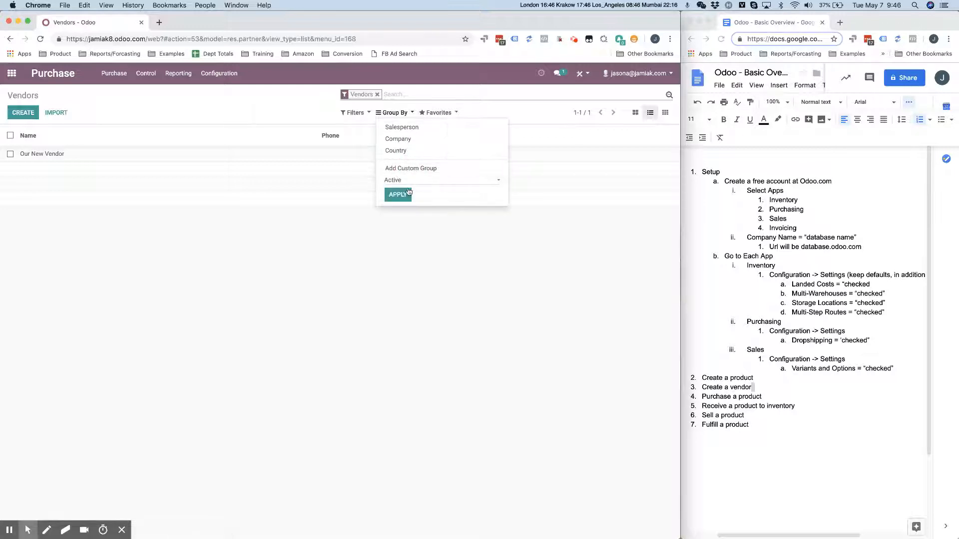
pyautogui.click(409, 181)
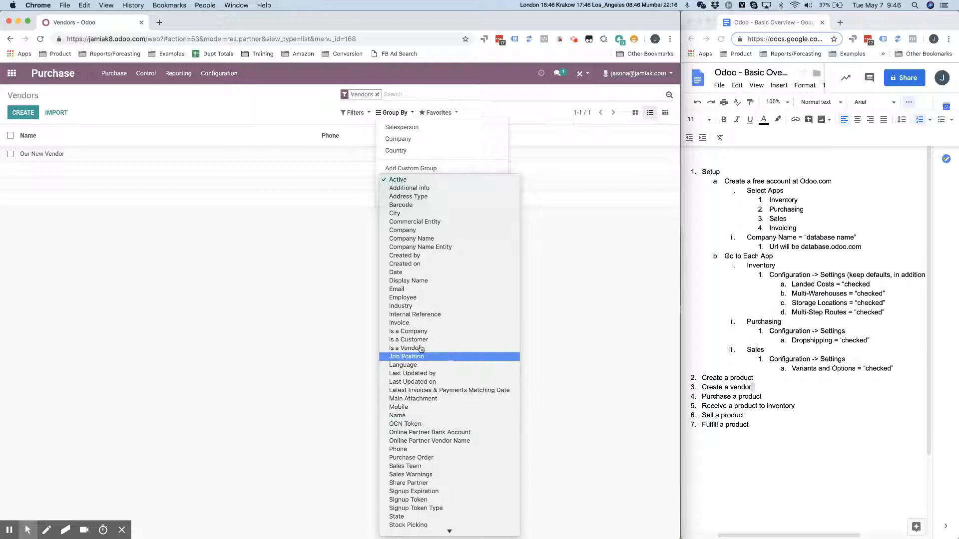
pyautogui.click(302, 295)
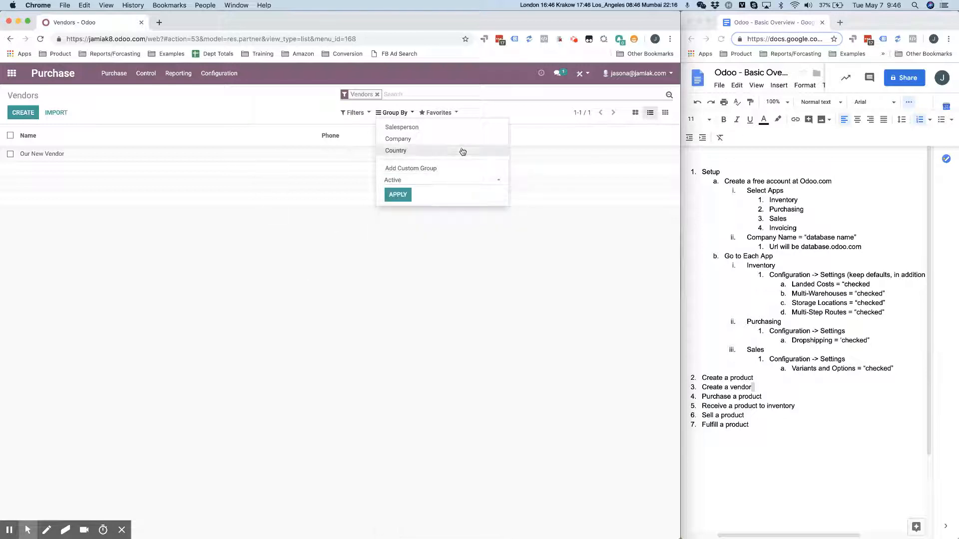
# Step: Examine the options for saving the current vendor search as a favorite, without saving it
pyautogui.click(438, 112)
pyautogui.click(450, 128)
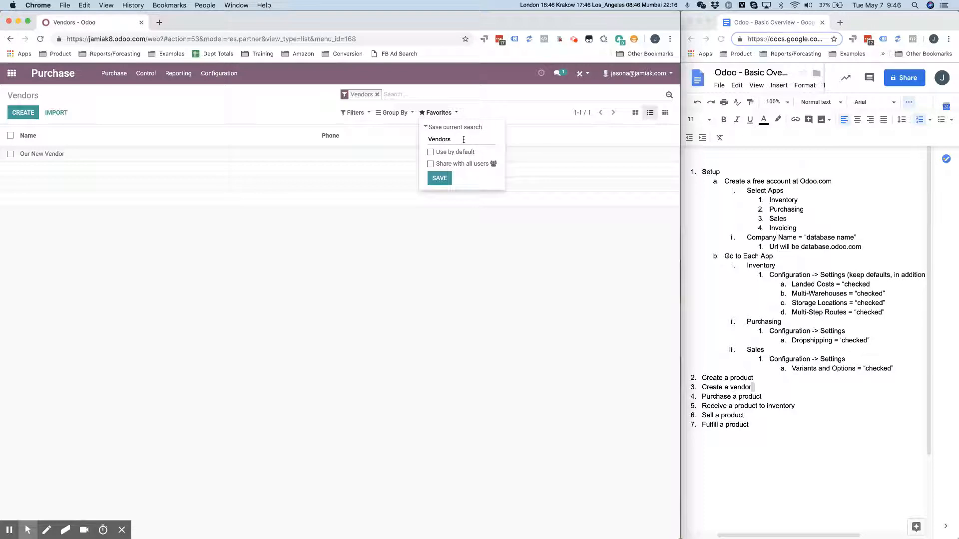
pyautogui.click(285, 105)
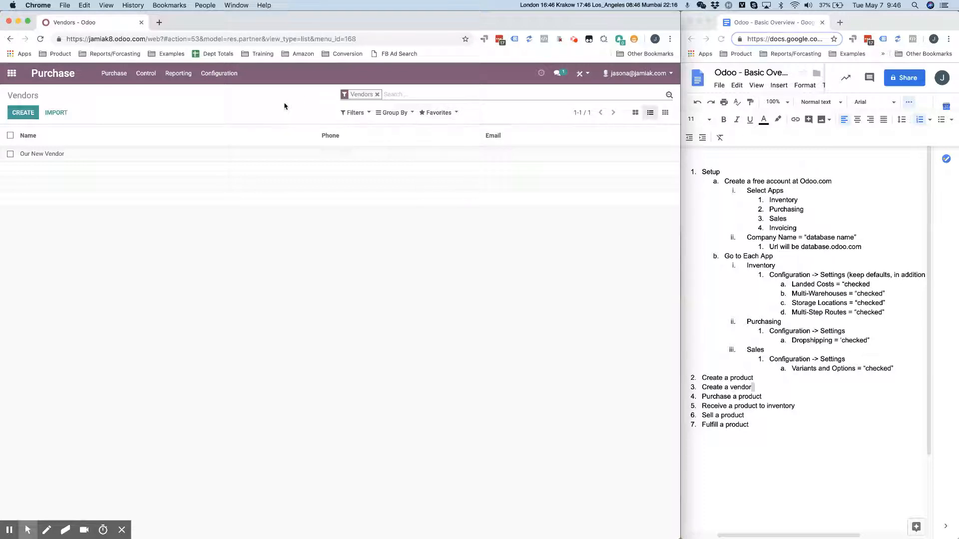
pyautogui.click(428, 114)
pyautogui.click(450, 128)
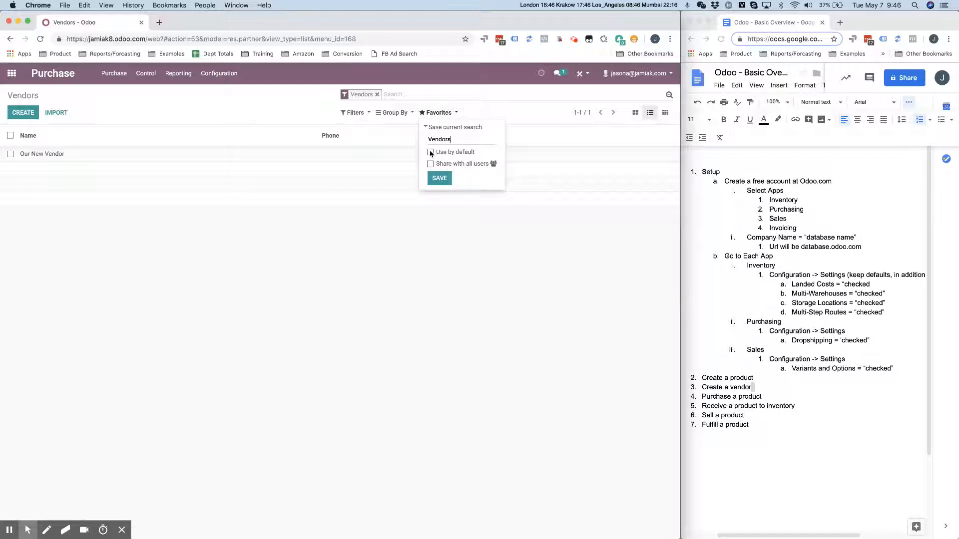
pyautogui.click(278, 104)
pyautogui.click(271, 104)
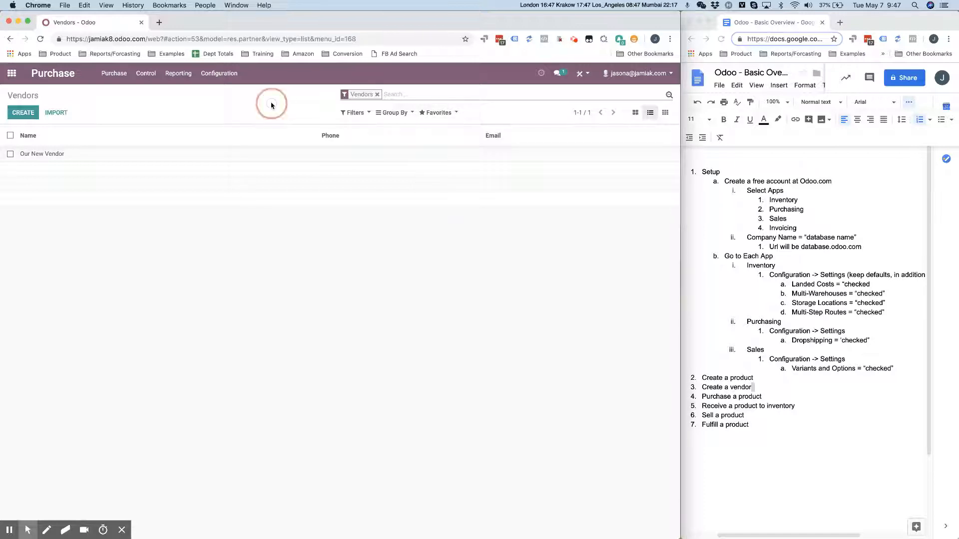
# Step: Open the purchase orders list in the Purchase app
pyautogui.click(159, 105)
pyautogui.click(225, 102)
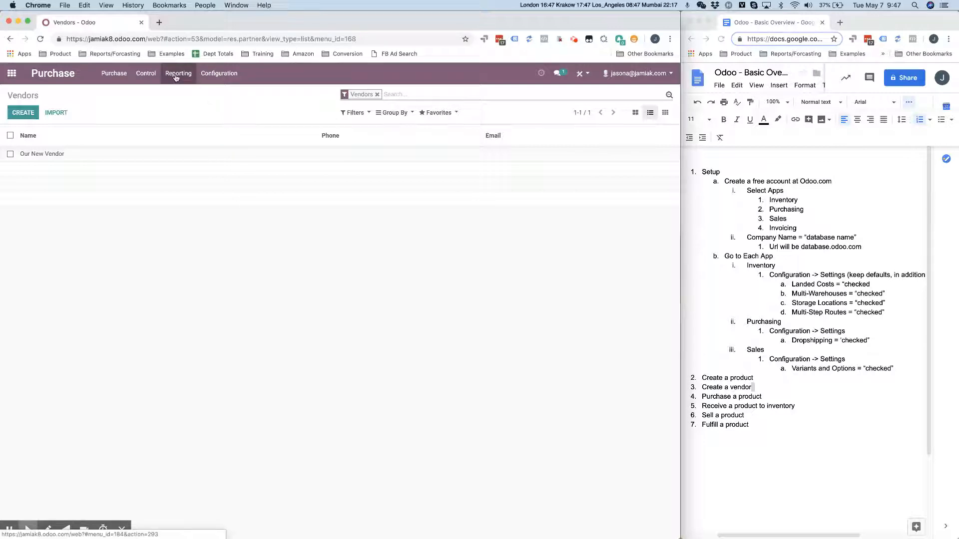
pyautogui.click(114, 74)
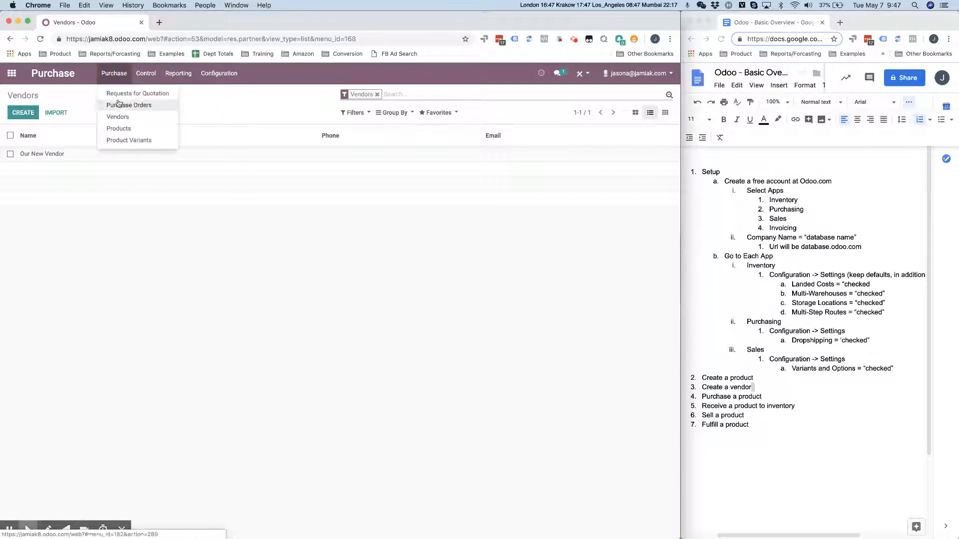
pyautogui.click(120, 106)
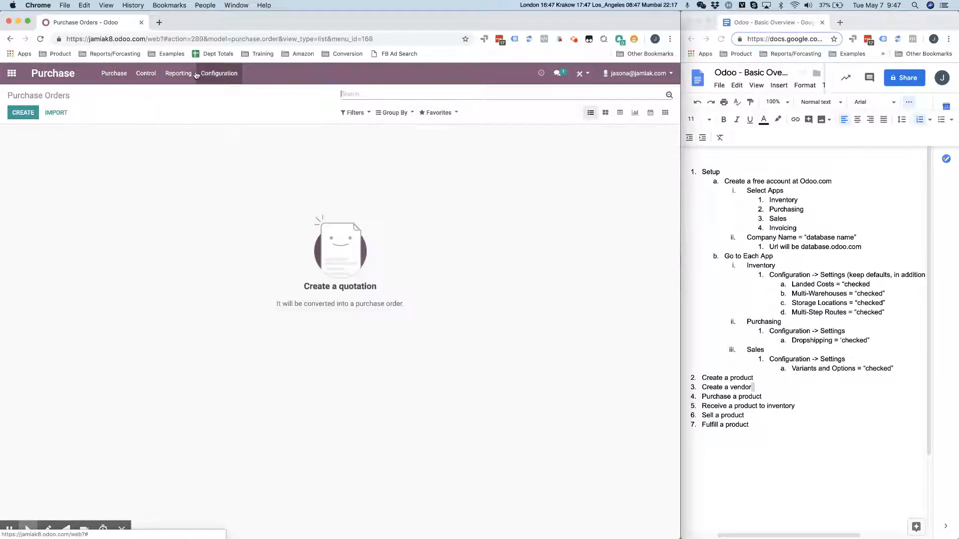
# Step: Create a new request for quotation with Our New Vendor as the vendor
pyautogui.click(23, 113)
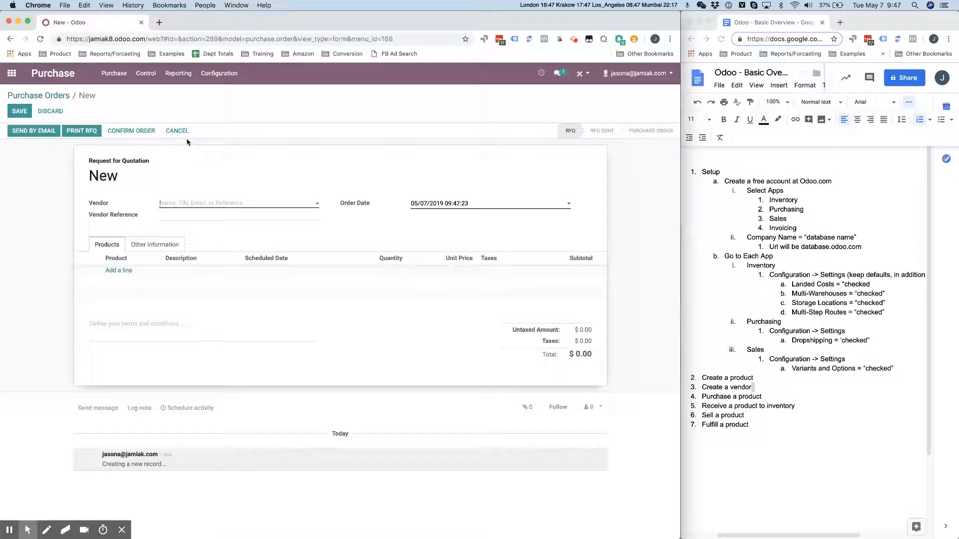
pyautogui.write('new')
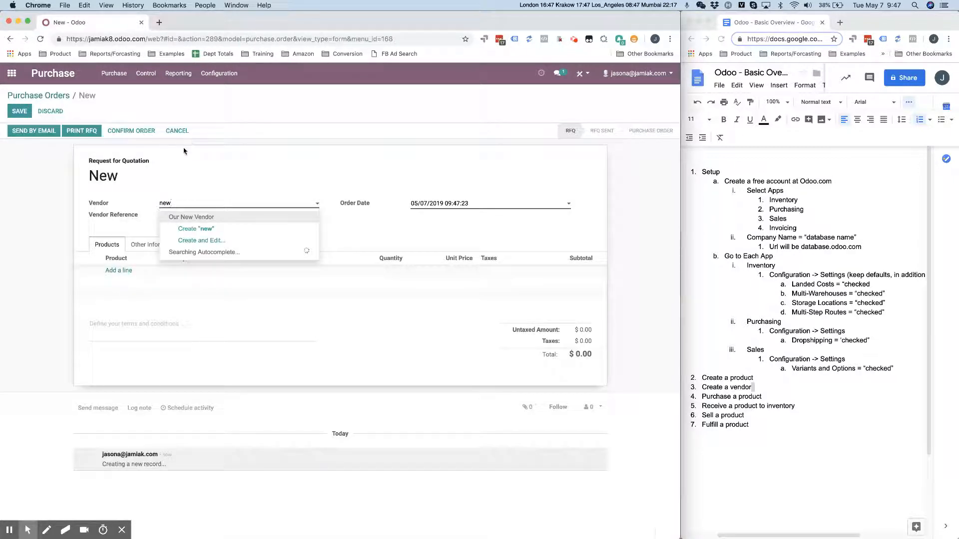
pyautogui.click(196, 217)
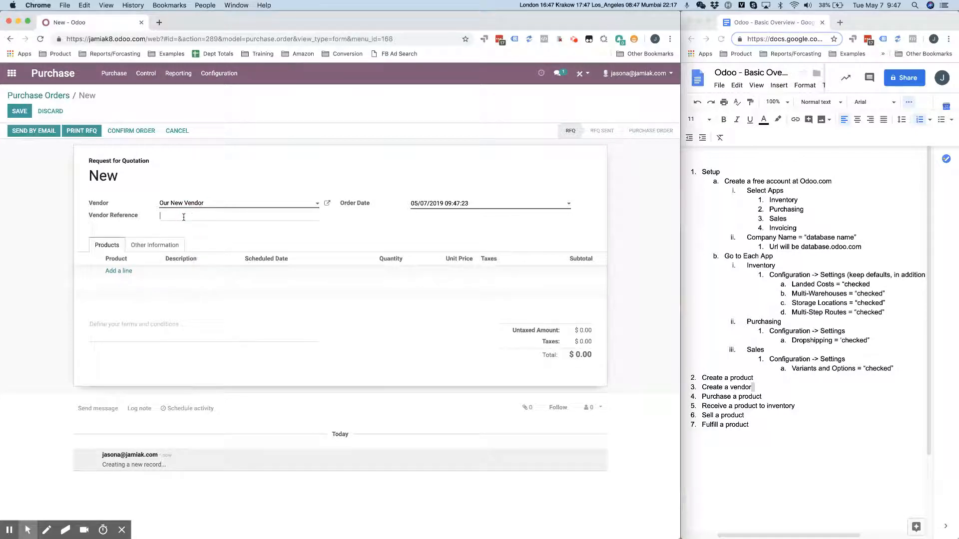
# Step: Add a line for Really Cool Product to the request for quotation and set its quantity to 100
pyautogui.click(117, 271)
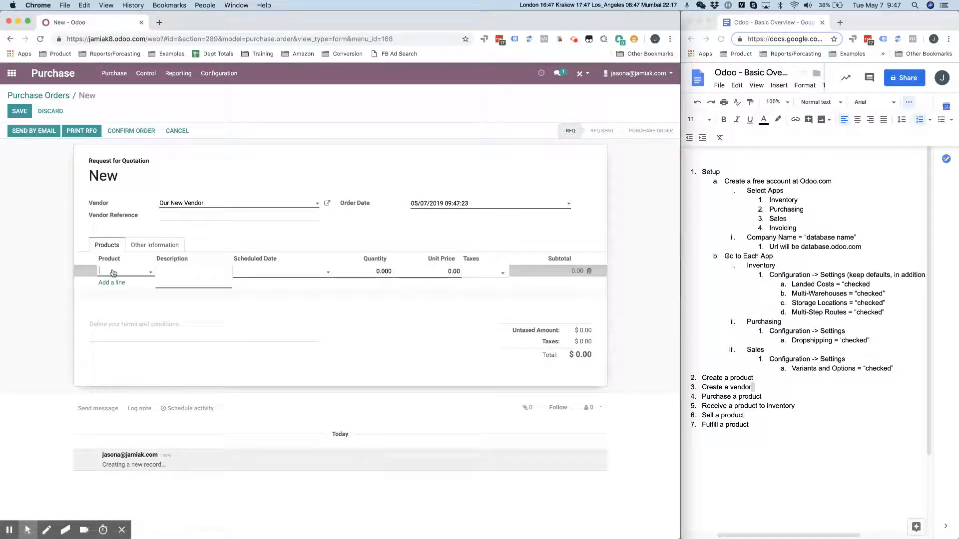
pyautogui.write('real')
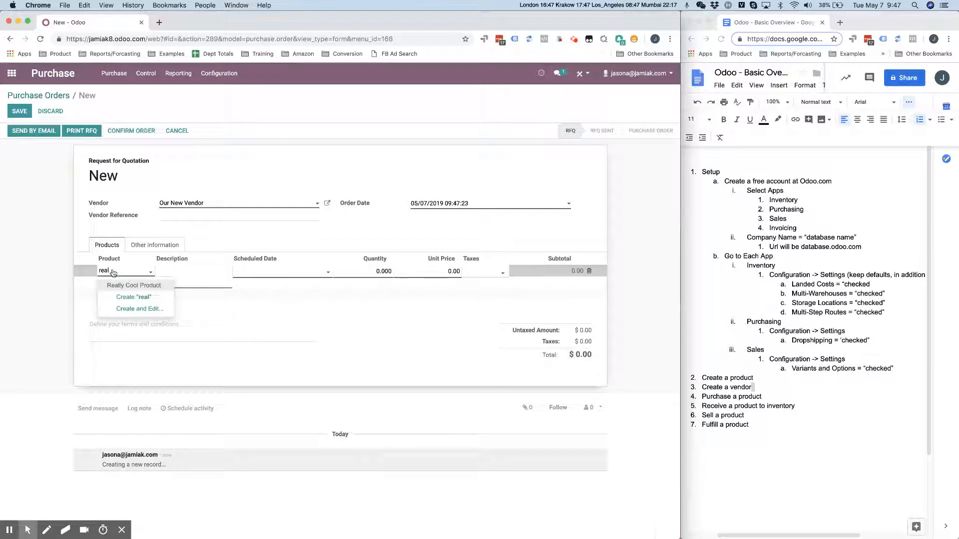
pyautogui.click(148, 286)
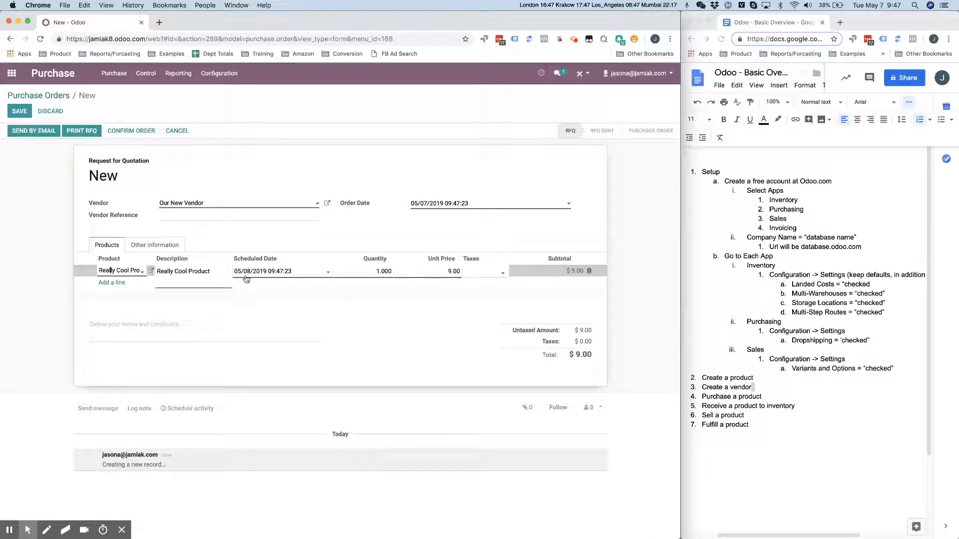
pyautogui.click(383, 272)
pyautogui.write('100')
pyautogui.press('Tab')
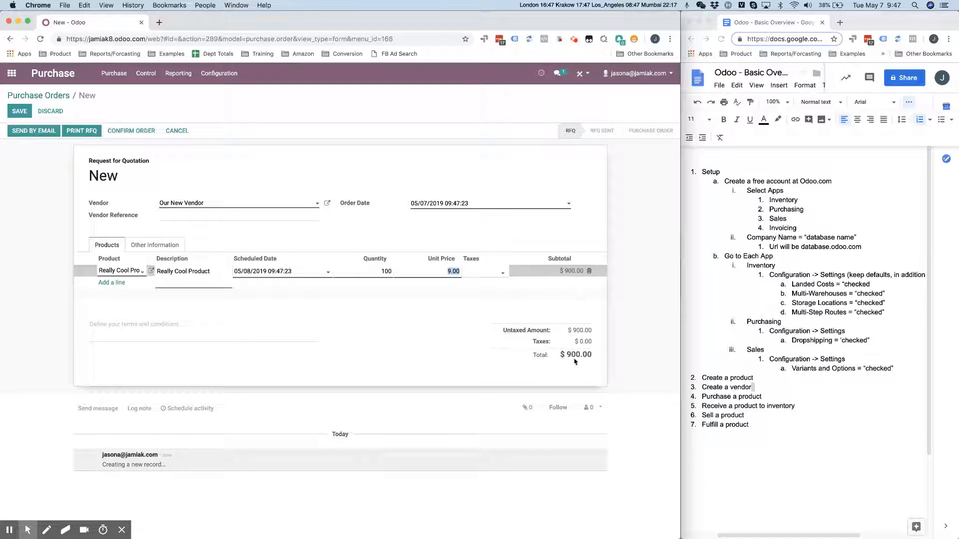
pyautogui.click(148, 283)
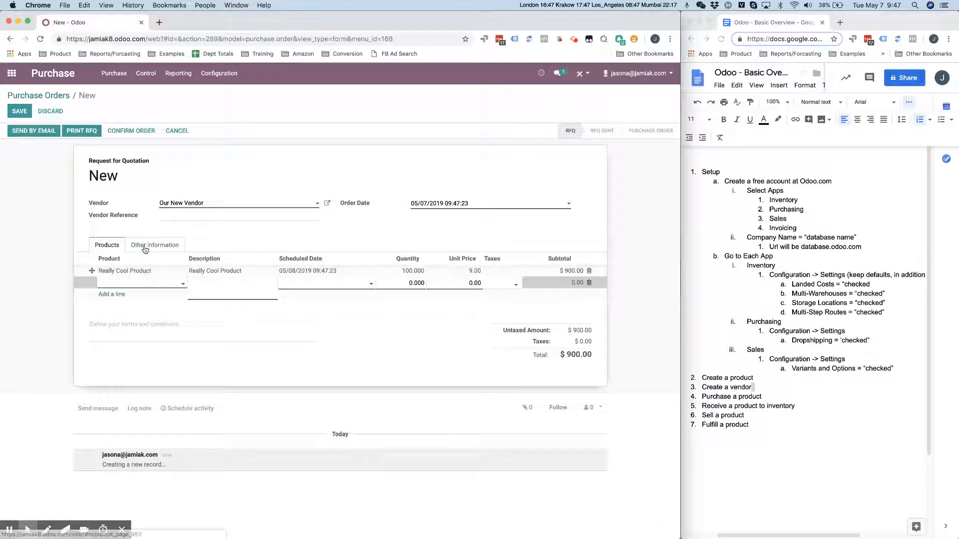
# Step: In the order's other information, keep delivery to My Company: Receipts and set the scheduled date to 06/01/2019
pyautogui.click(146, 248)
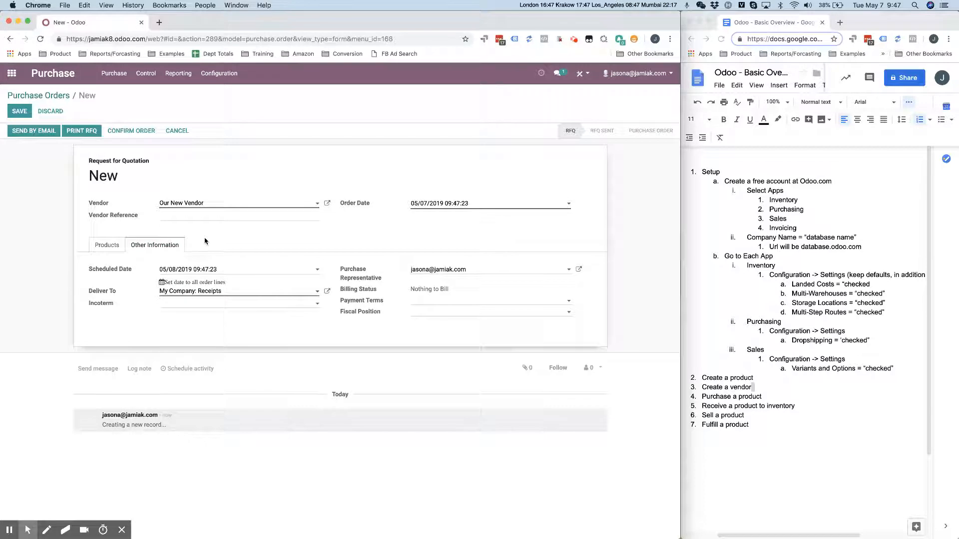
pyautogui.click(217, 293)
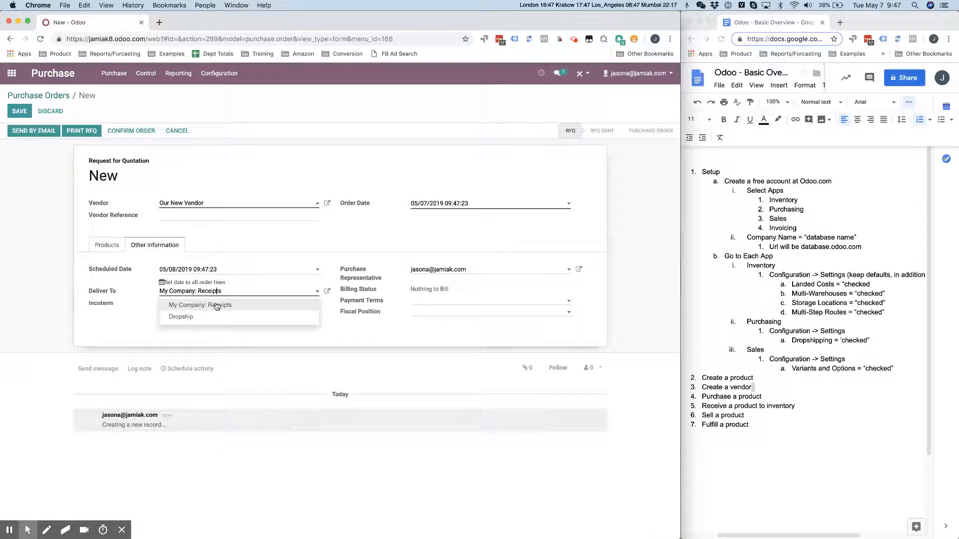
pyautogui.click(177, 309)
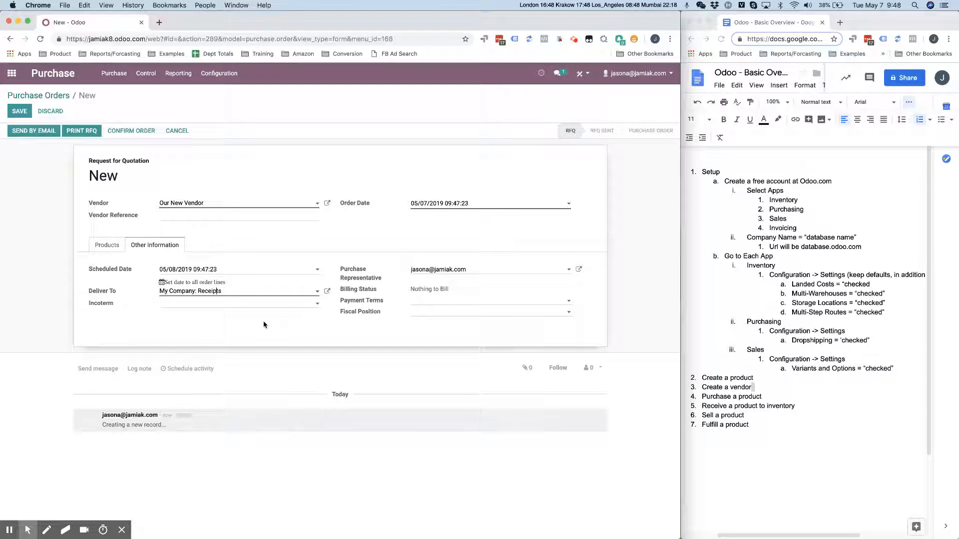
pyautogui.click(240, 272)
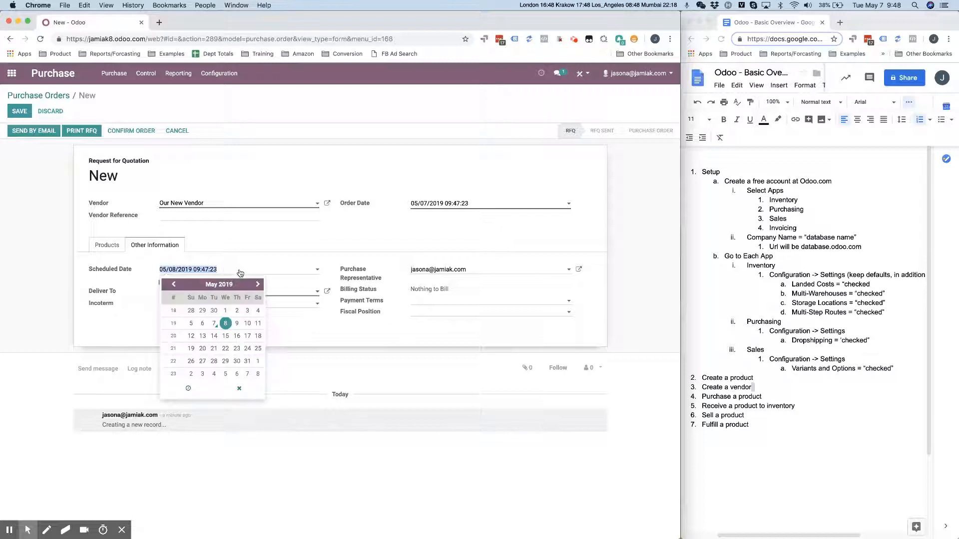
pyautogui.click(227, 365)
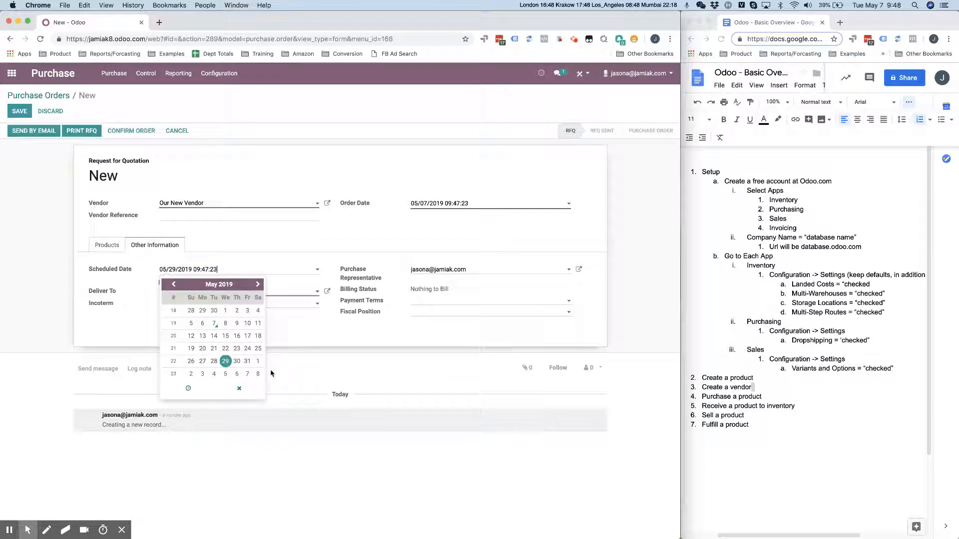
pyautogui.click(247, 361)
pyautogui.click(258, 362)
pyautogui.click(297, 336)
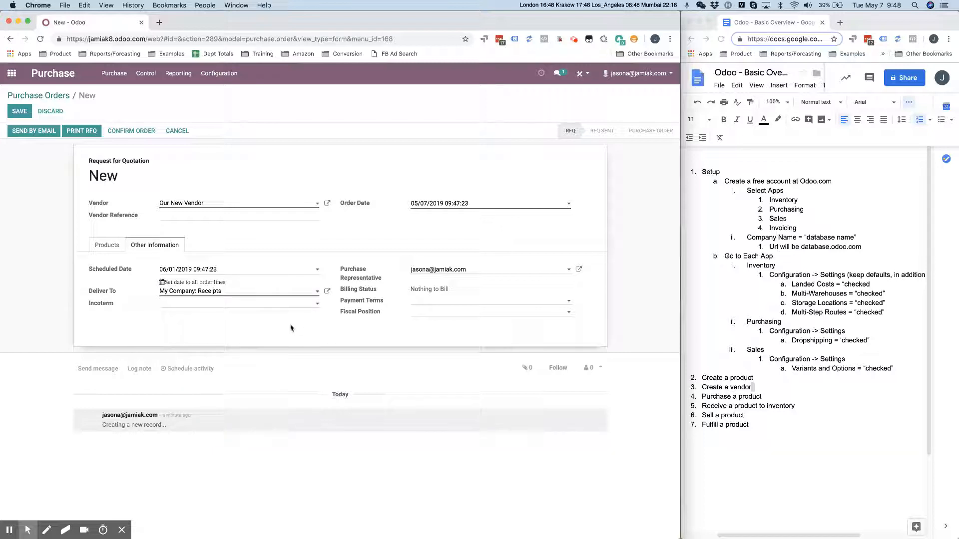
# Step: Set payment terms to 30 Net Days, the fiscal position for United States and incoterm EX WORKS, and save the order
pyautogui.click(427, 306)
pyautogui.click(434, 335)
pyautogui.click(440, 315)
pyautogui.click(446, 329)
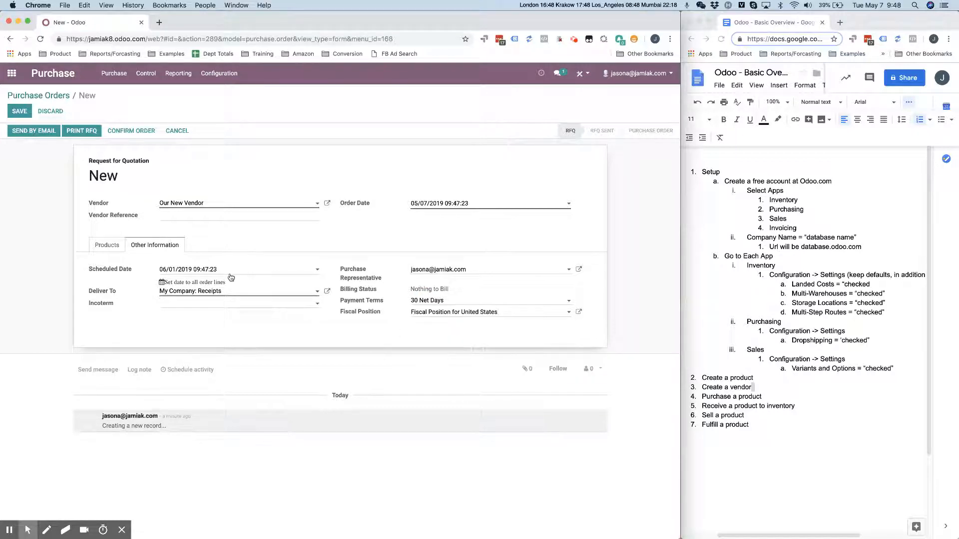
pyautogui.click(259, 304)
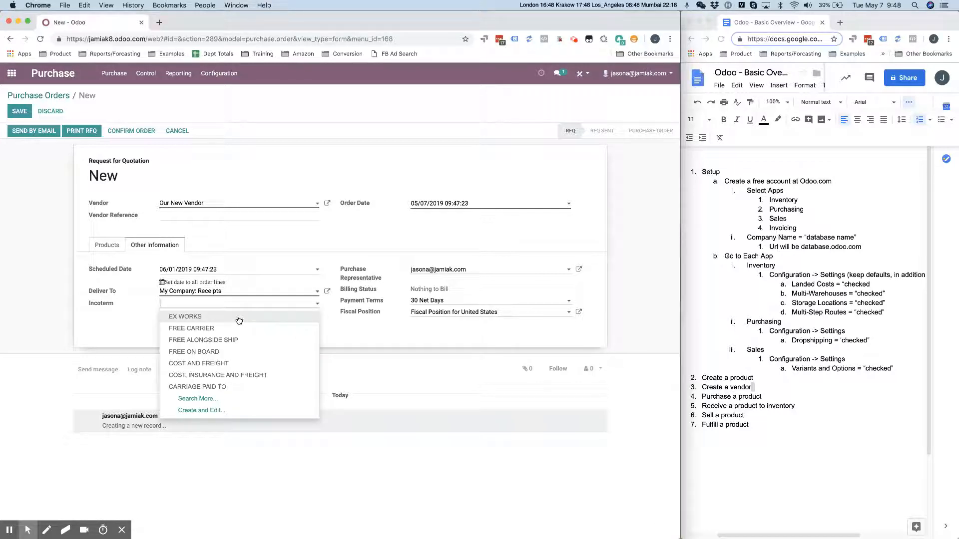
pyautogui.click(239, 320)
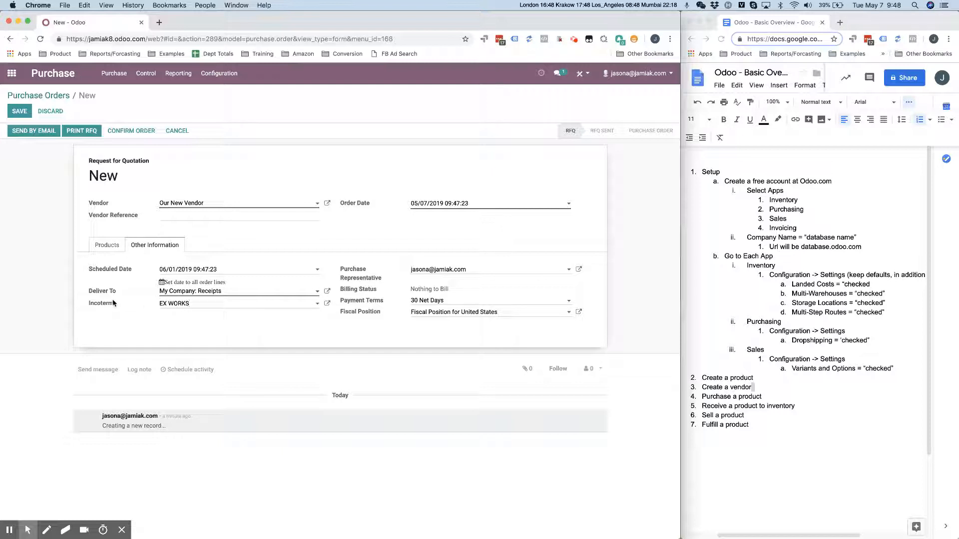
pyautogui.click(110, 245)
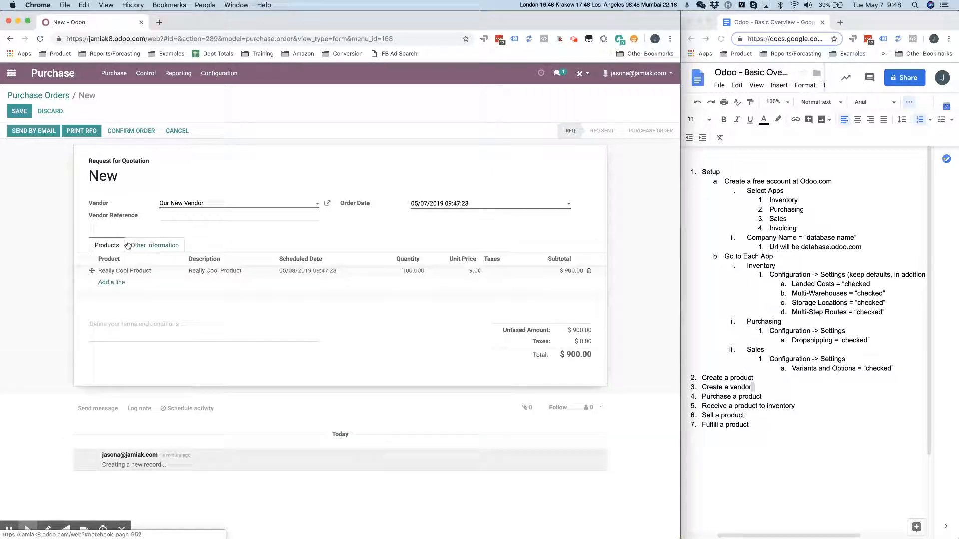
pyautogui.click(19, 111)
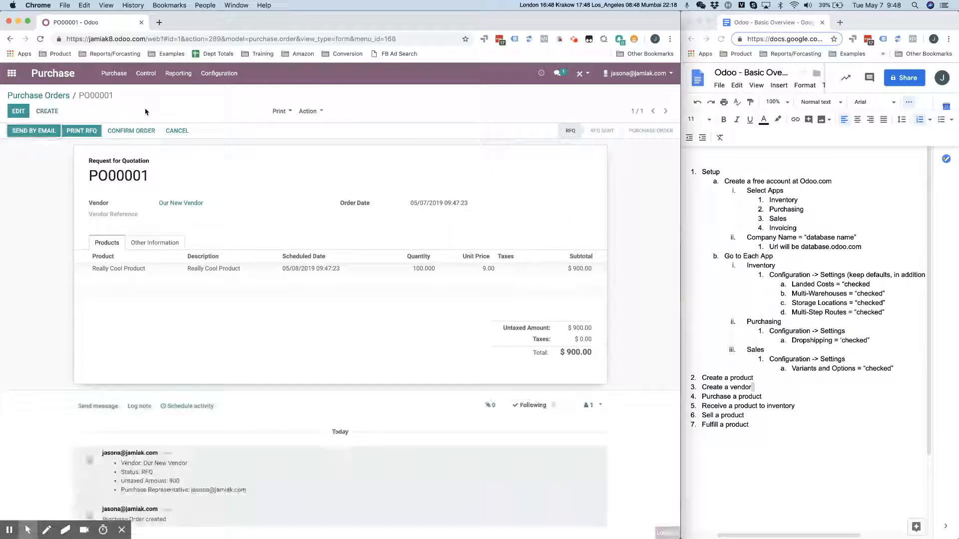
# Step: Check the current inventory report for internal locations in the Inventory app
pyautogui.click(6, 75)
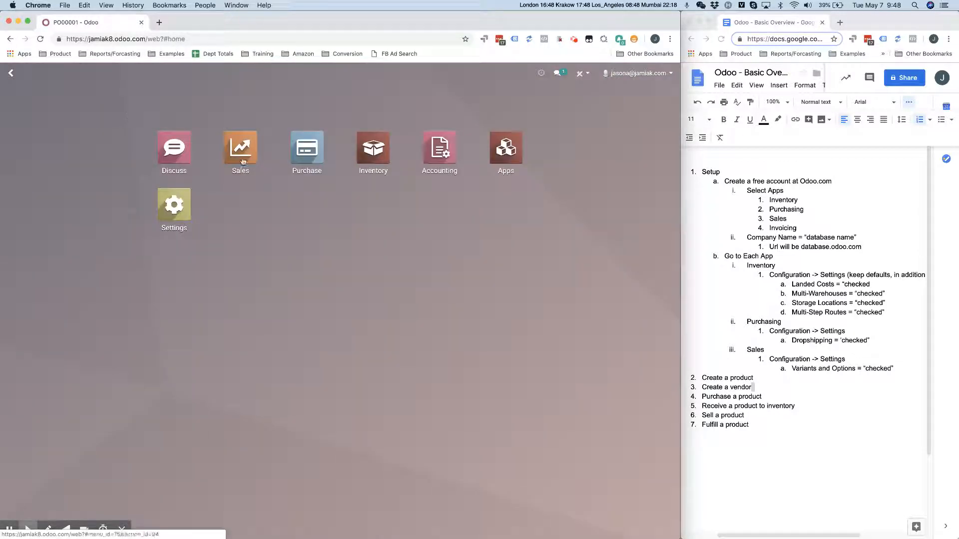
pyautogui.click(378, 150)
pyautogui.click(229, 74)
pyautogui.click(237, 107)
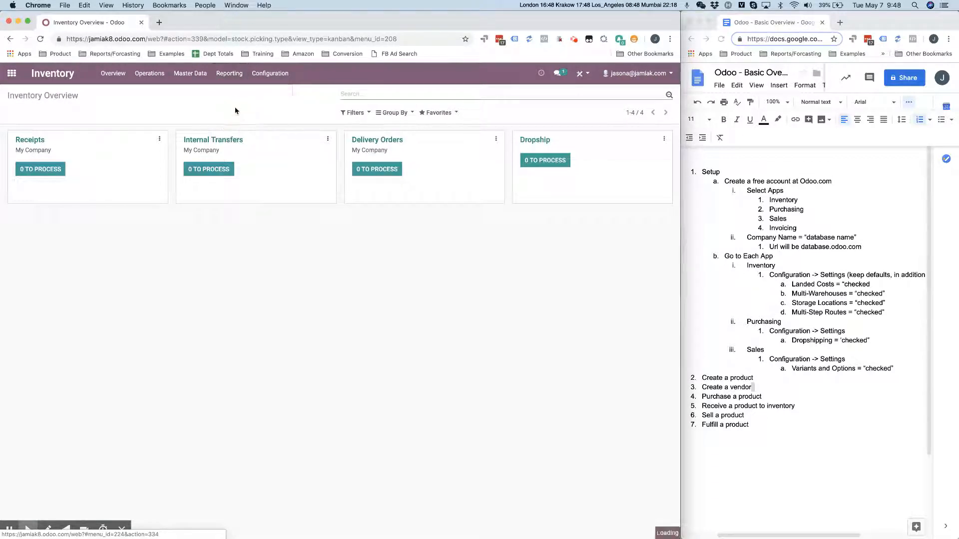
pyautogui.click(216, 186)
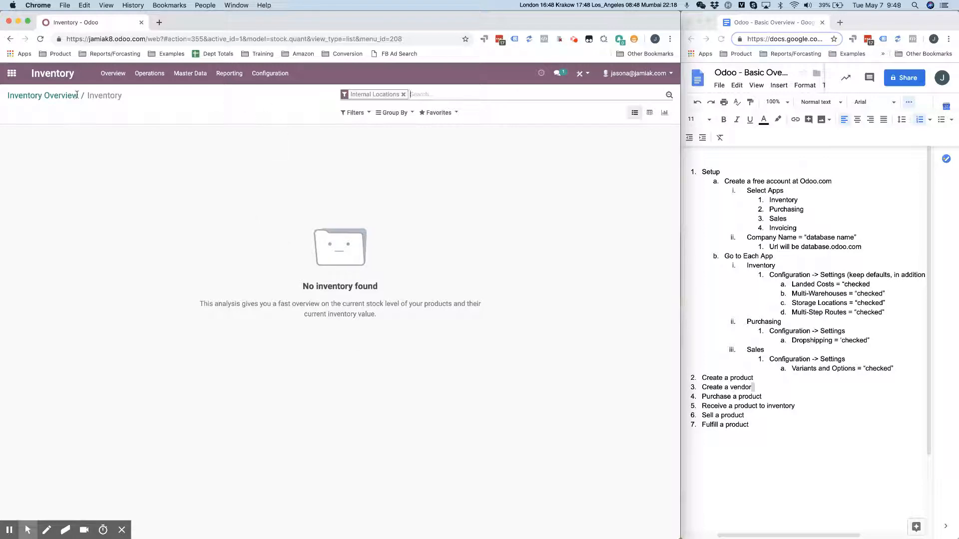
# Step: Open request for quotation PO00001 in the Purchase app and confirm it as a purchase order
pyautogui.click(12, 73)
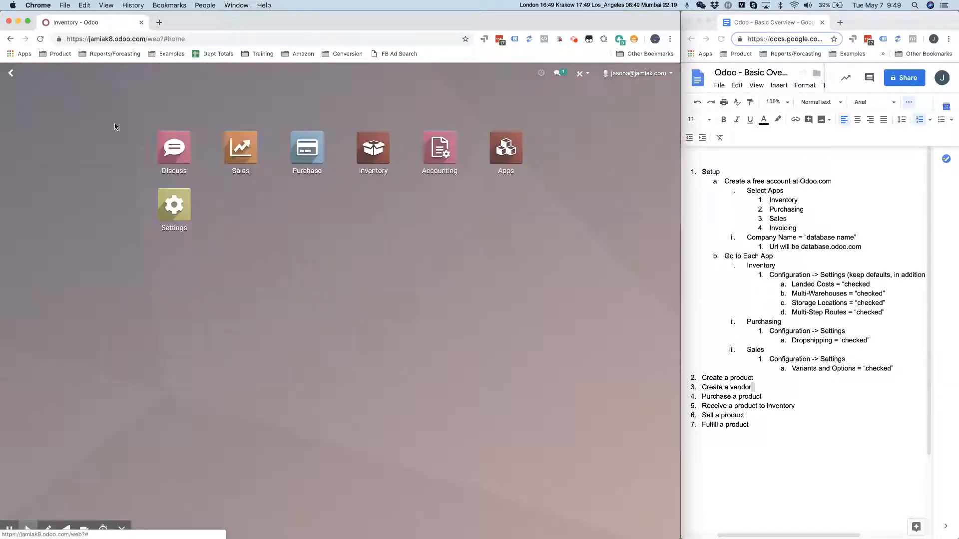
pyautogui.click(304, 153)
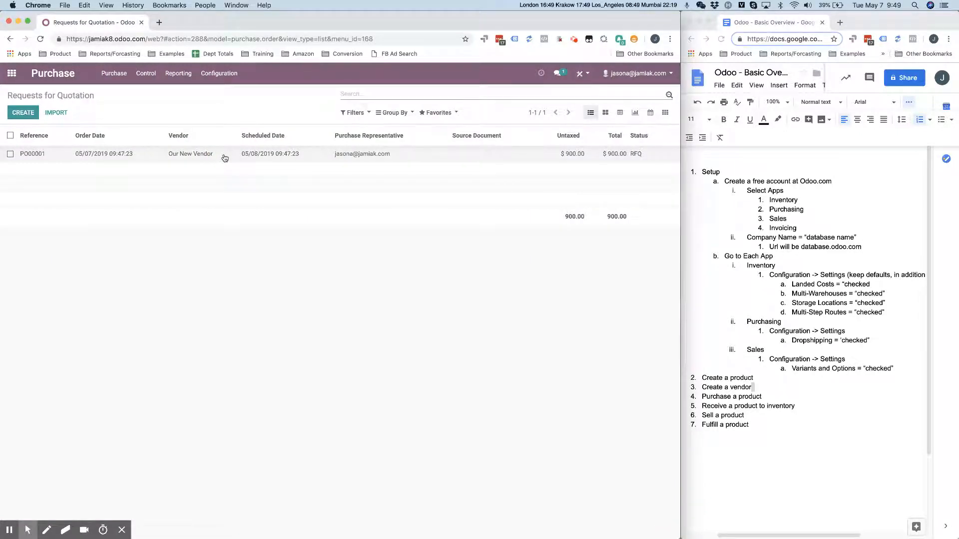
pyautogui.click(225, 158)
pyautogui.click(82, 130)
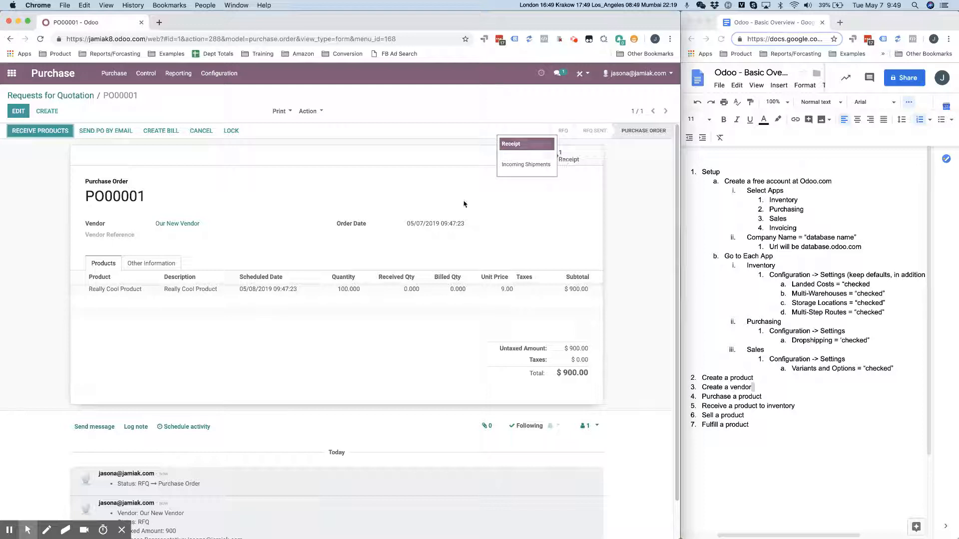
# Step: Group the Inventory overview by warehouse and save that search as a favorite named Inventory Overview
pyautogui.click(7, 75)
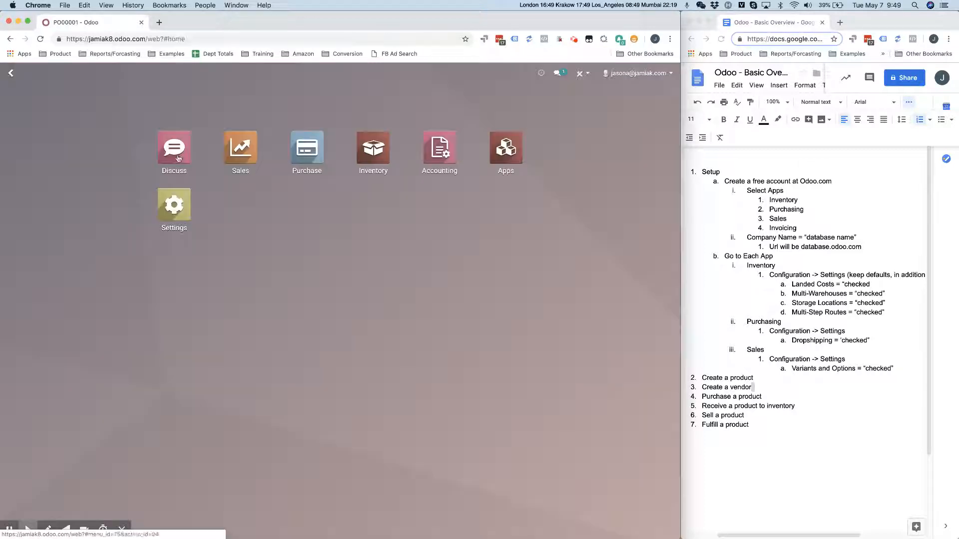
pyautogui.click(374, 149)
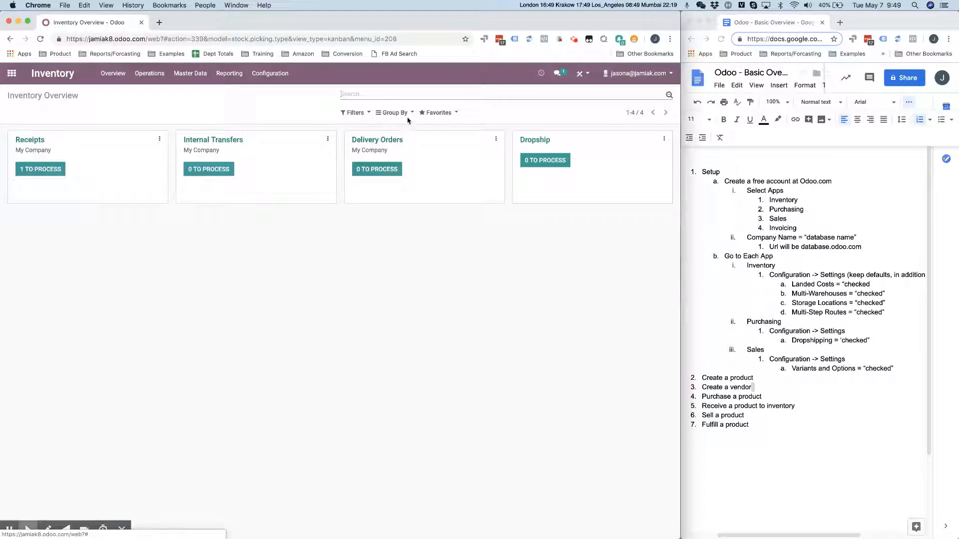
pyautogui.click(390, 113)
pyautogui.click(410, 138)
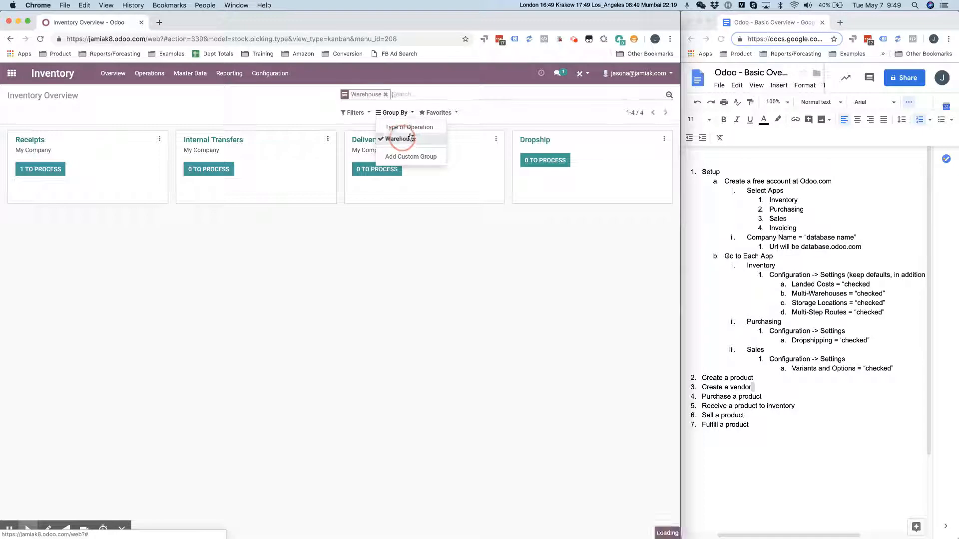
pyautogui.click(438, 110)
pyautogui.click(453, 126)
pyautogui.click(430, 149)
pyautogui.click(440, 176)
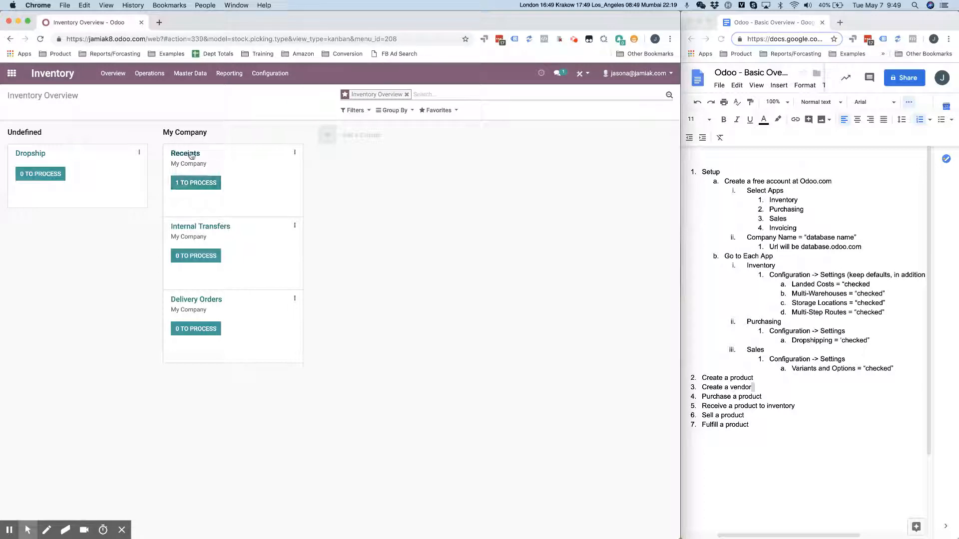
# Step: View the receipt waiting to be processed for My Company, including its operations, and return to the Inventory overview
pyautogui.click(193, 183)
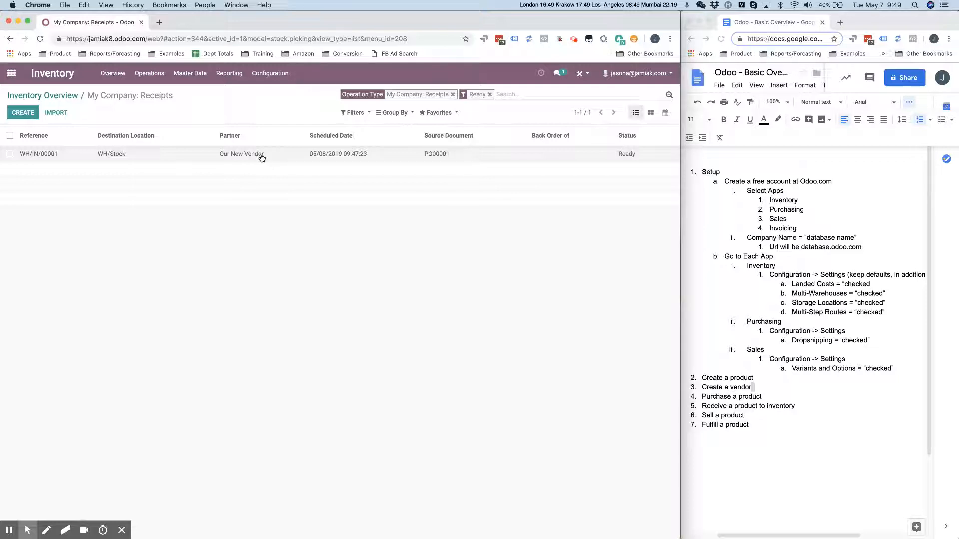
pyautogui.click(320, 156)
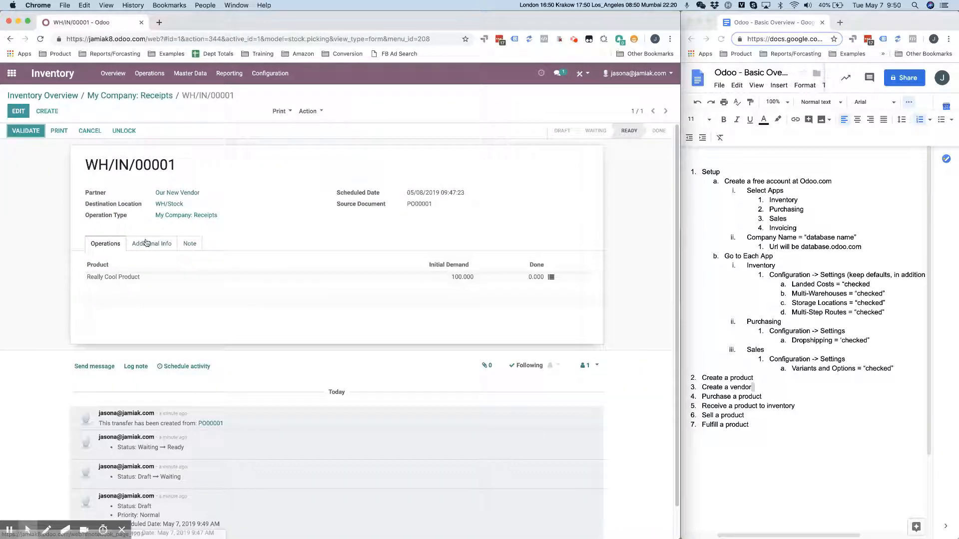
pyautogui.click(30, 97)
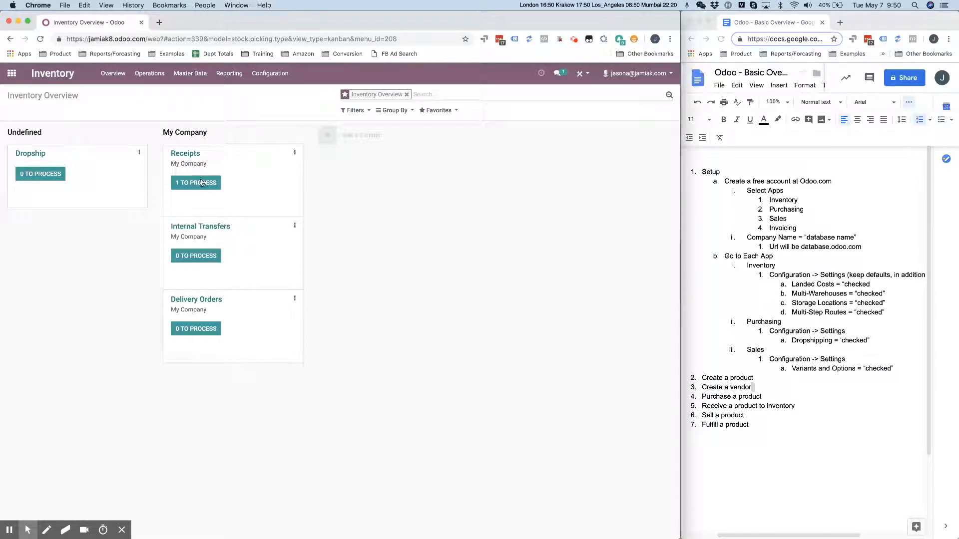
# Step: Open purchase order PO00001 from the list in the Purchase app
pyautogui.click(11, 73)
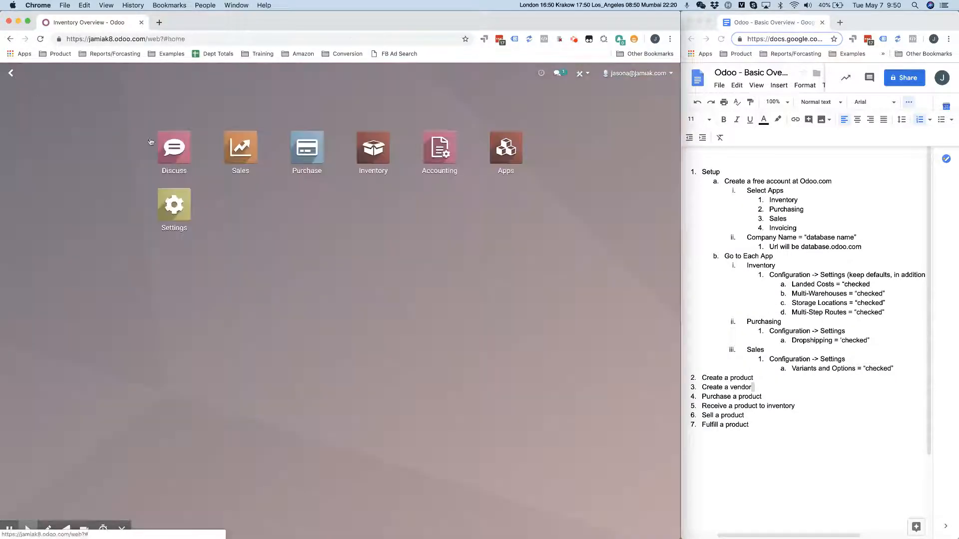
pyautogui.click(302, 153)
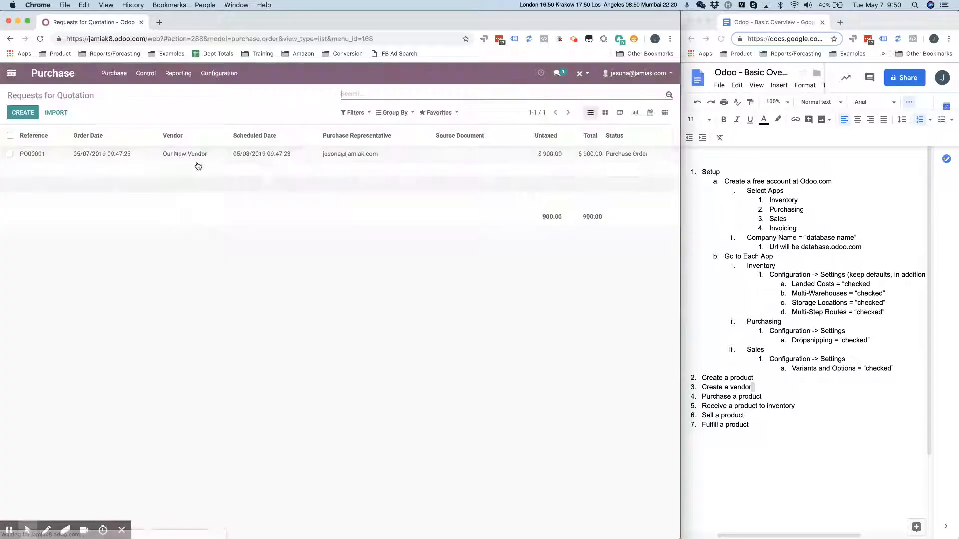
pyautogui.click(183, 157)
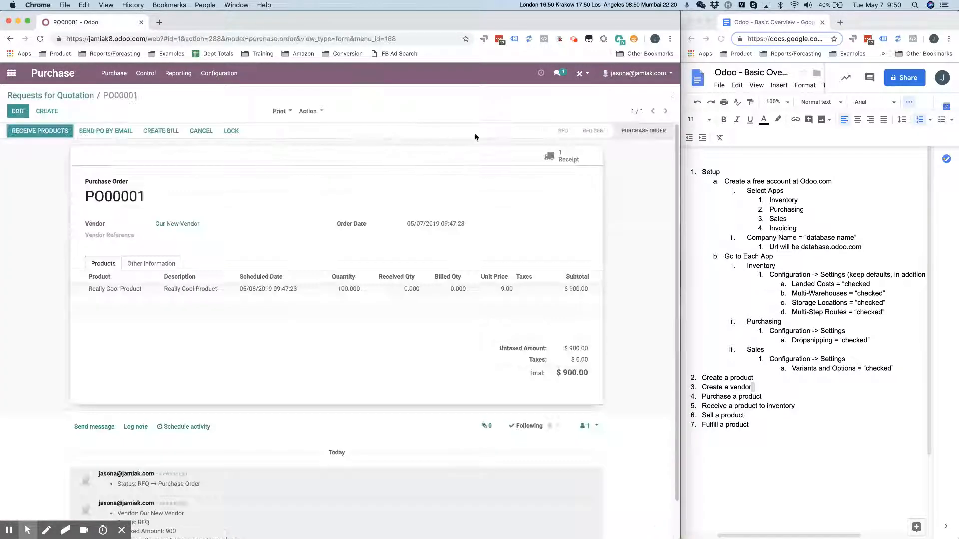
# Step: View the receipt linked to purchase order PO00001, and open the same receipt from My Company's receipts to process in Inventory
pyautogui.click(573, 156)
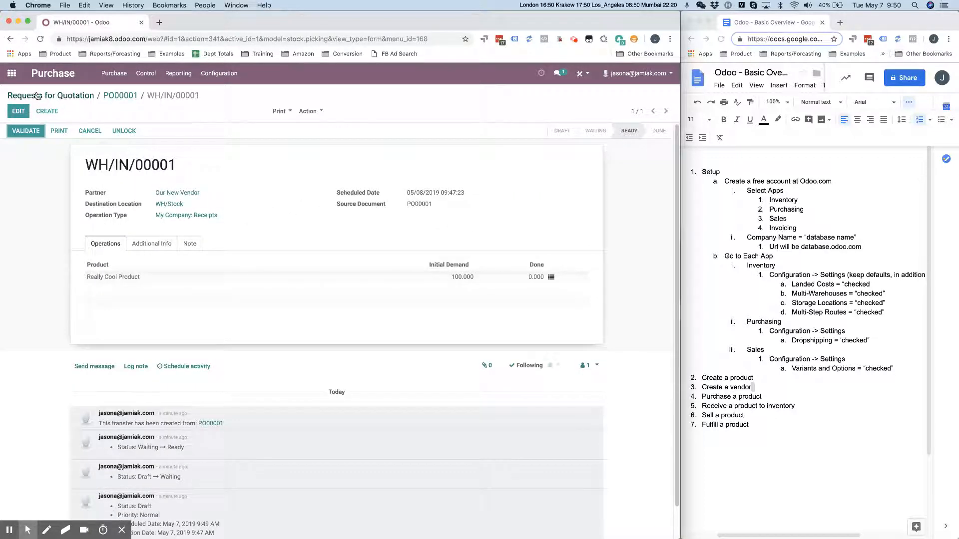
pyautogui.click(11, 73)
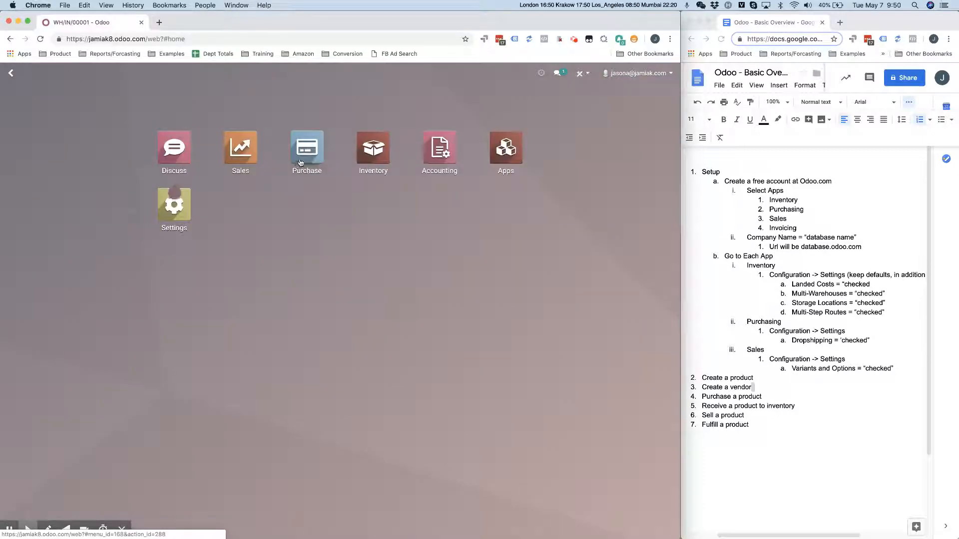
pyautogui.click(372, 118)
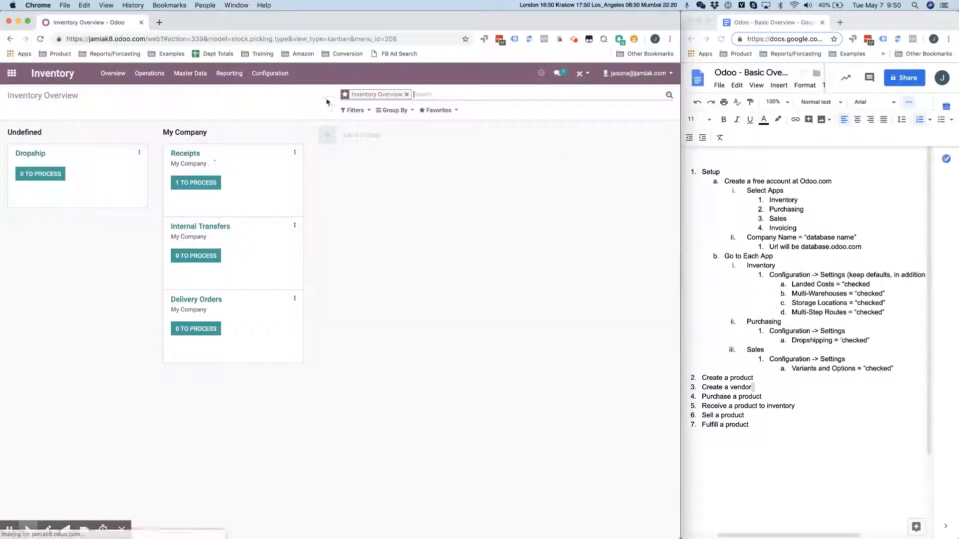
pyautogui.click(201, 183)
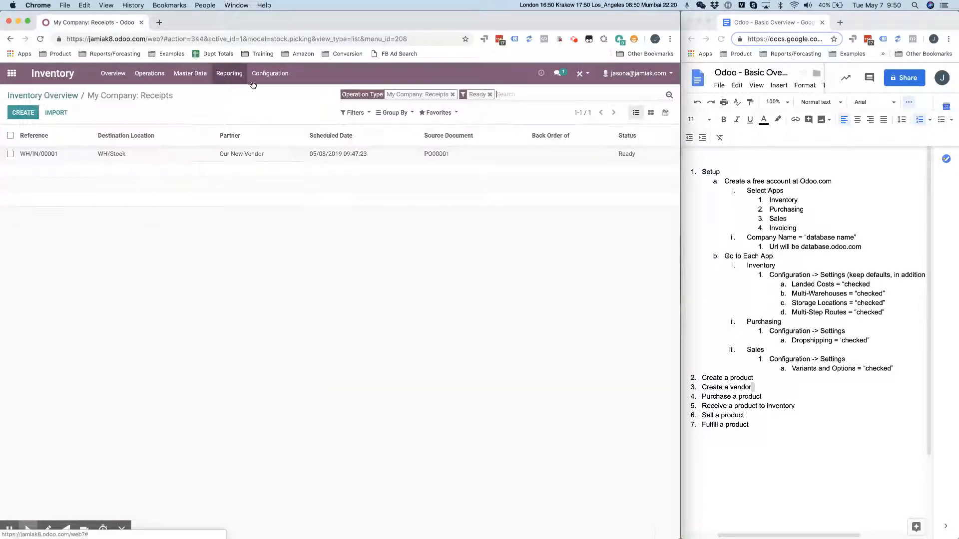
pyautogui.click(186, 158)
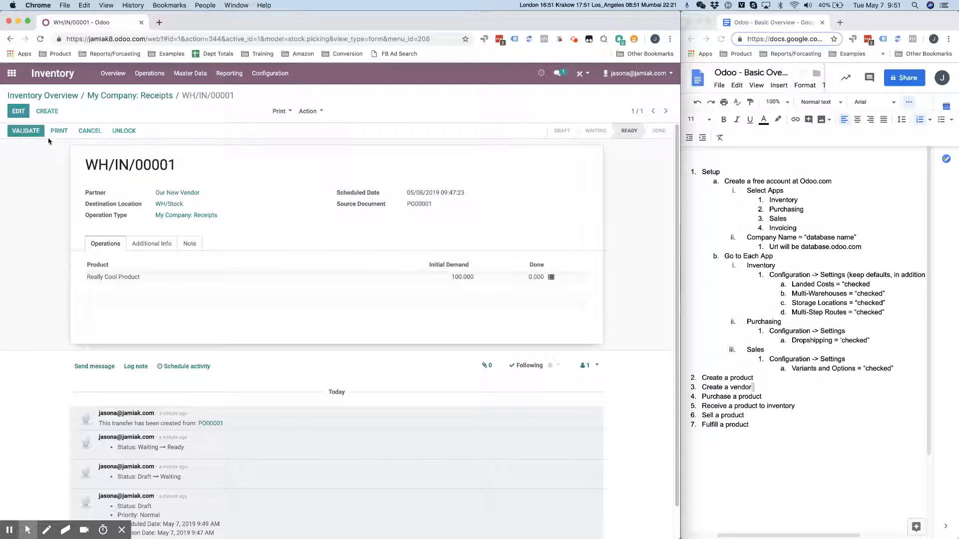
# Step: Record 80 units of Really Cool Product as done on the receipt and try to validate it, without creating a backorder
pyautogui.click(28, 131)
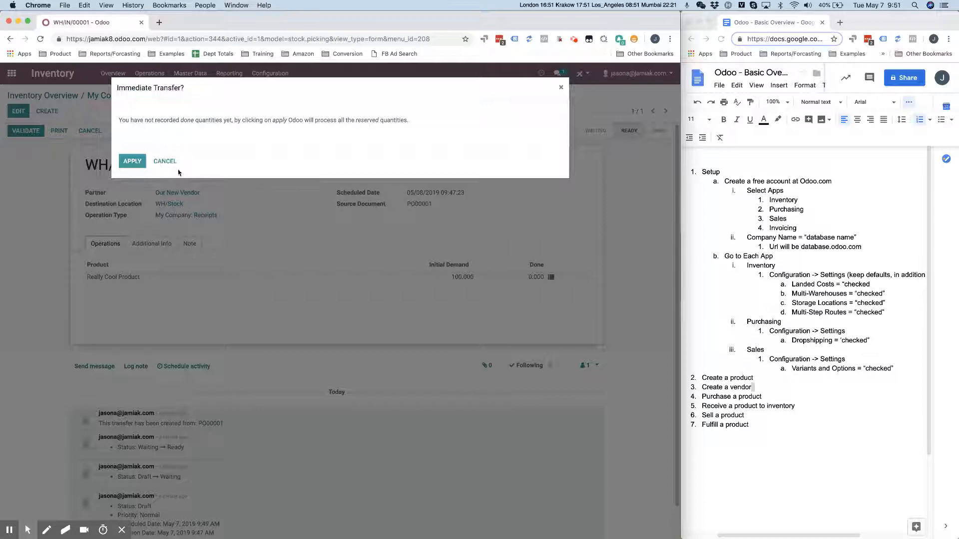
pyautogui.click(134, 163)
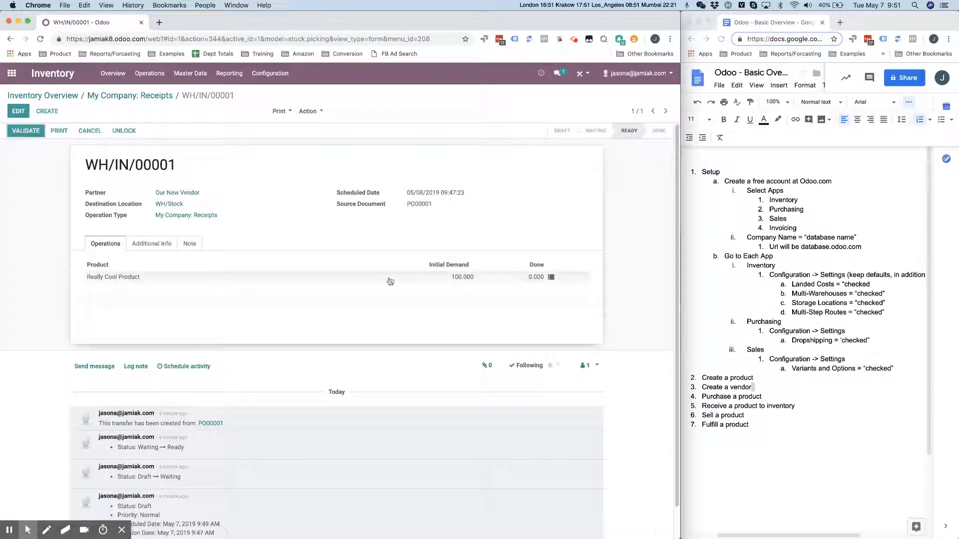
pyautogui.click(550, 278)
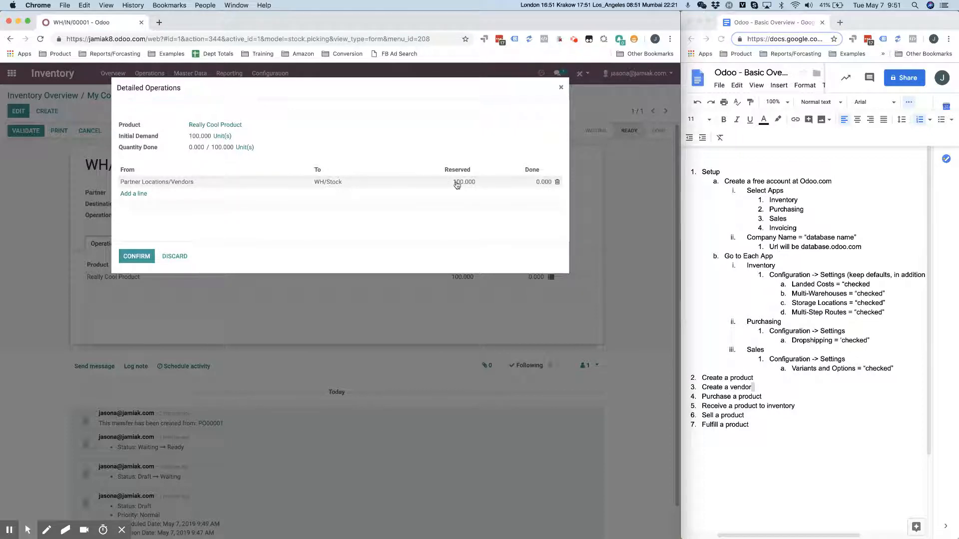
pyautogui.click(539, 184)
pyautogui.write('80')
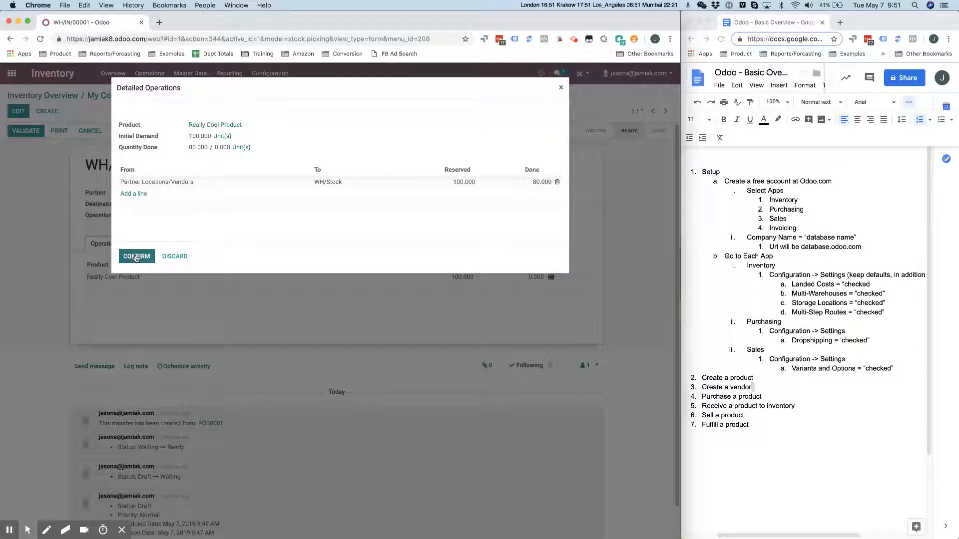
pyautogui.click(134, 257)
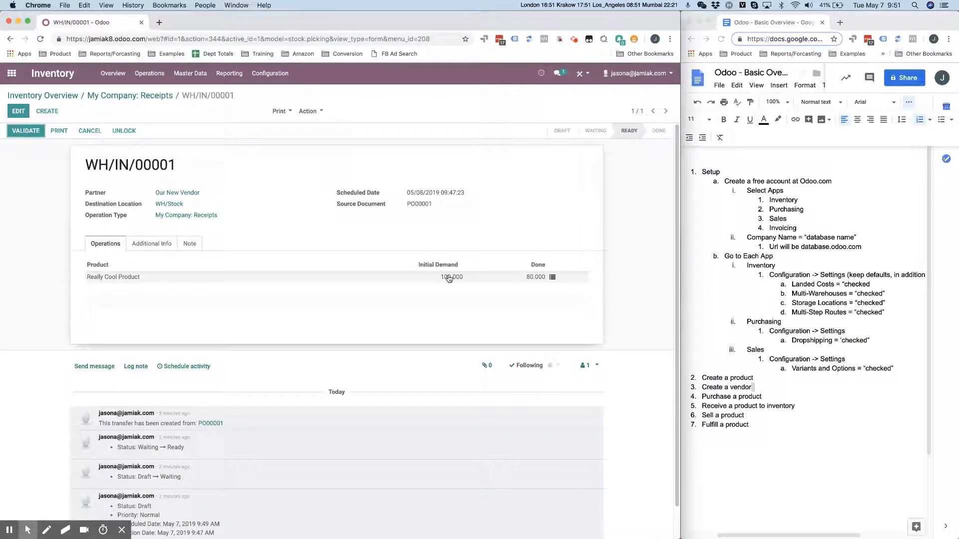
pyautogui.click(15, 132)
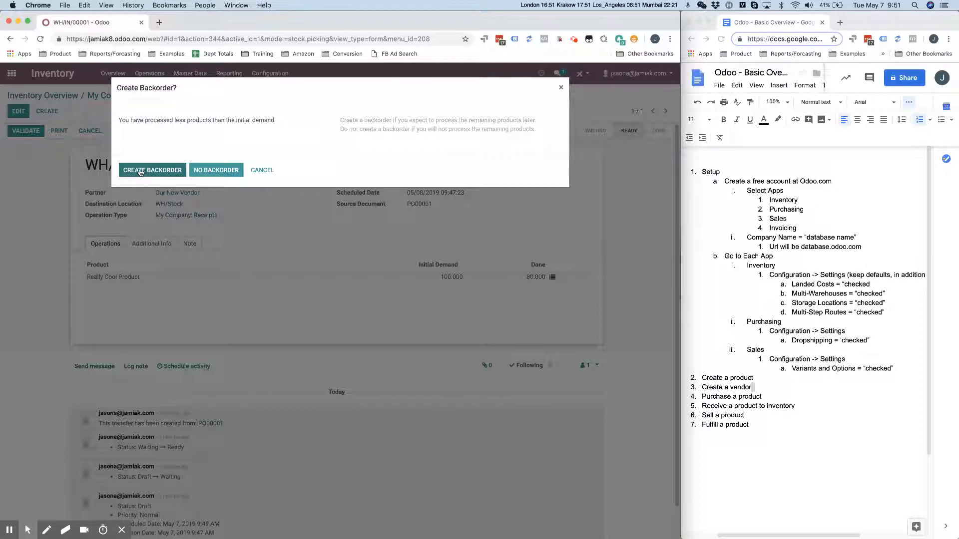
pyautogui.click(255, 170)
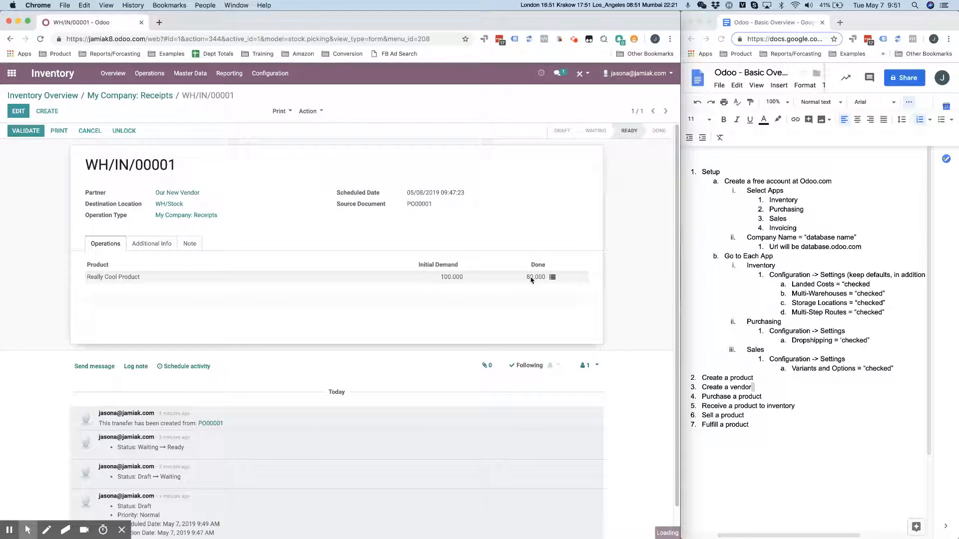
# Step: Set the done quantity of Really Cool Product to 100 in the receipt's detailed operations and validate the receipt
pyautogui.click(531, 280)
pyautogui.click(130, 273)
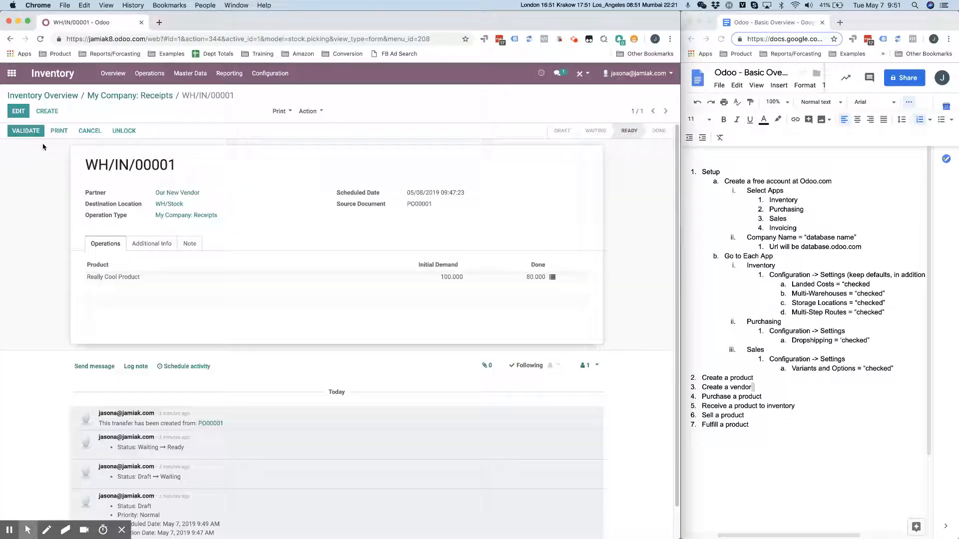
pyautogui.click(17, 111)
pyautogui.click(18, 113)
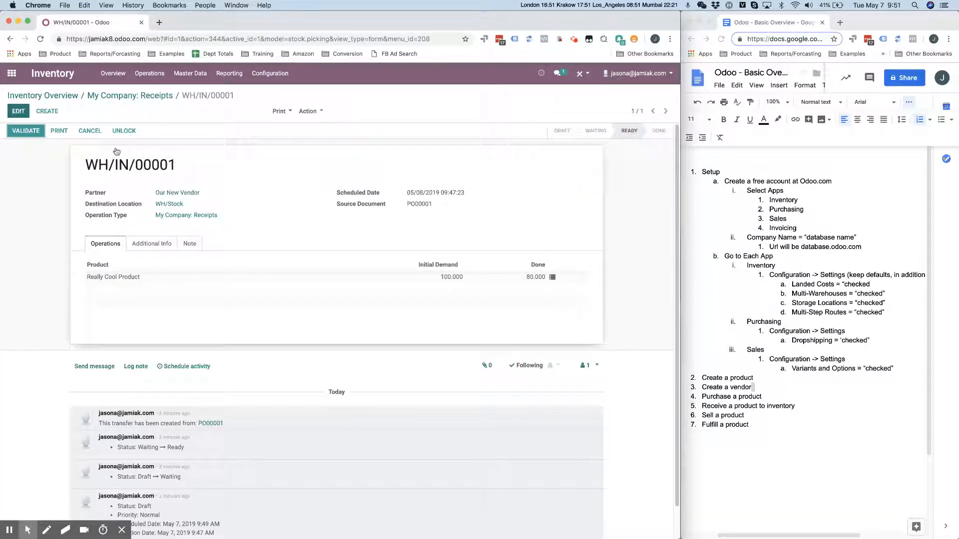
pyautogui.click(553, 277)
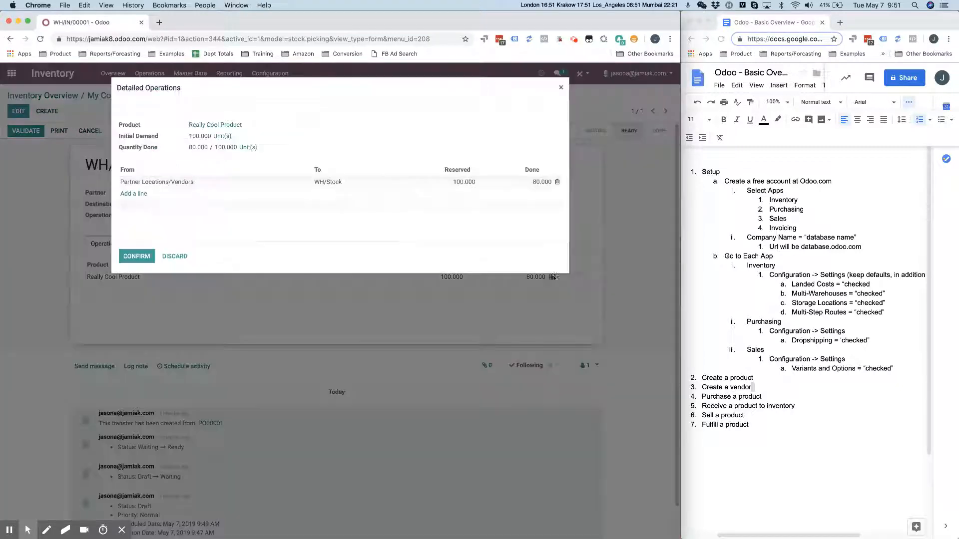
pyautogui.click(153, 181)
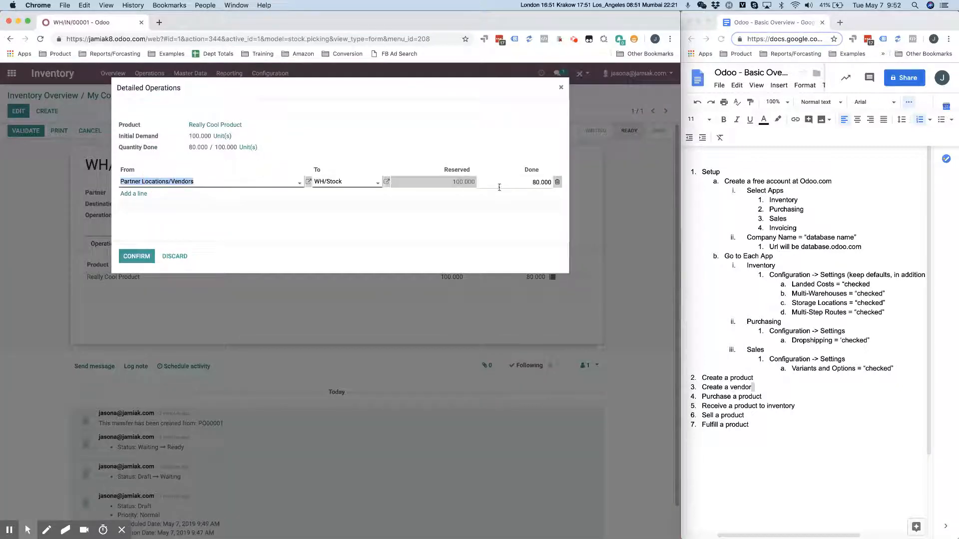
pyautogui.click(515, 182)
pyautogui.write('100')
pyautogui.click(456, 195)
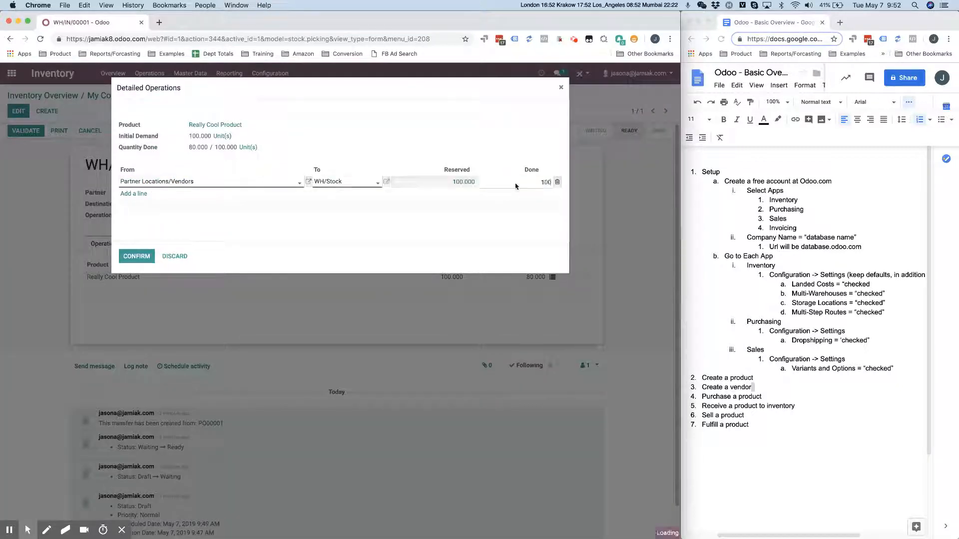
pyautogui.click(133, 257)
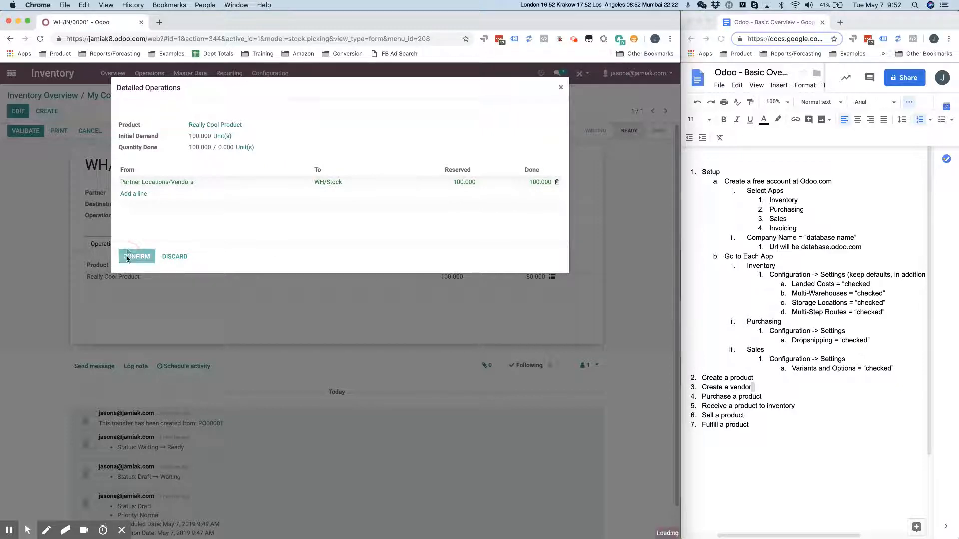
pyautogui.click(23, 131)
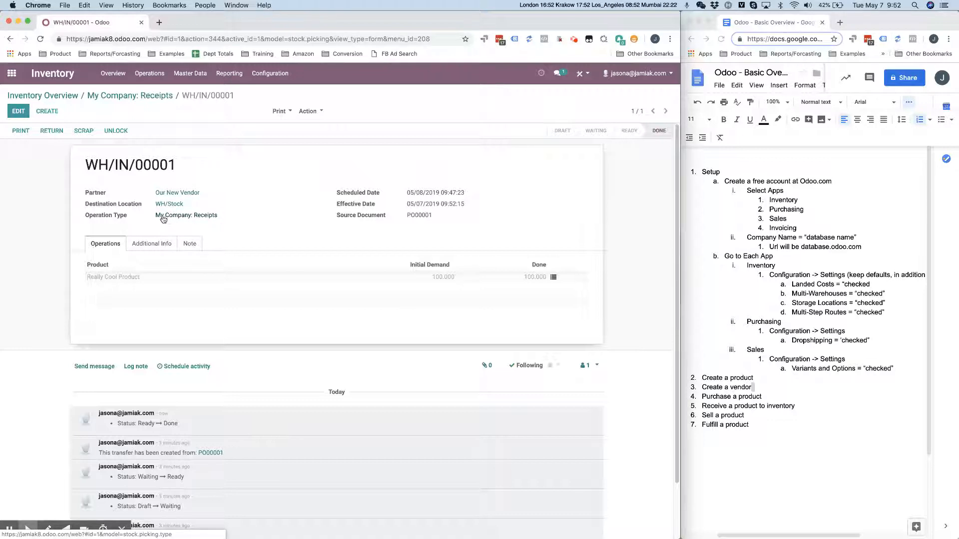
# Step: Look through the validated receipt's additional info, note and operations, and return to the Inventory overview
pyautogui.click(142, 246)
pyautogui.click(201, 245)
pyautogui.click(105, 244)
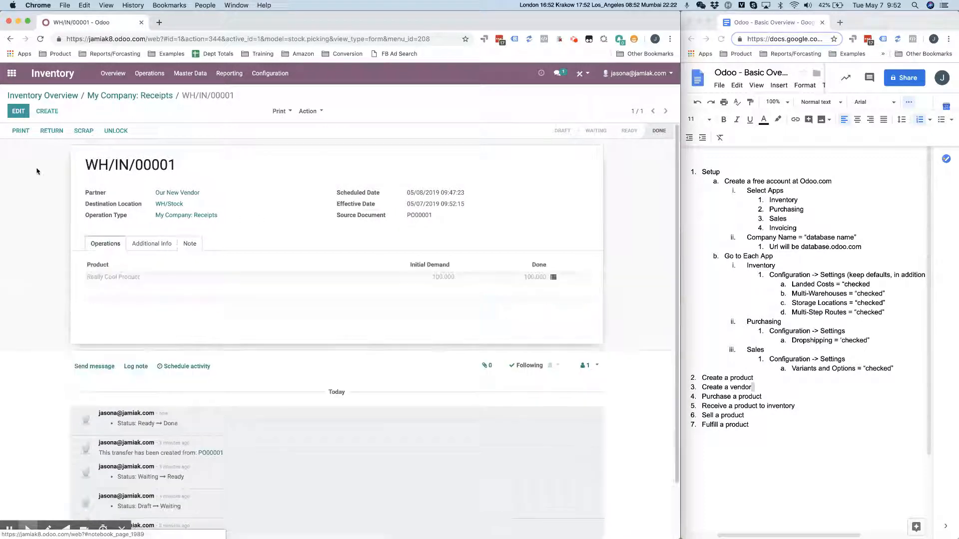
pyautogui.click(31, 95)
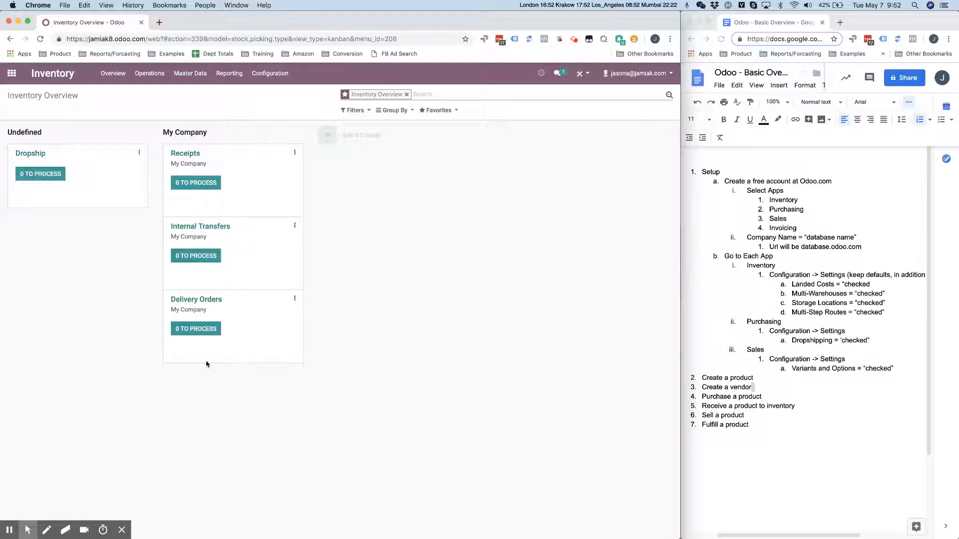
# Step: Retrieve the inventory report for current inventory and expand Really Cool Product down to its WH/Stock location
pyautogui.click(229, 73)
pyautogui.click(254, 106)
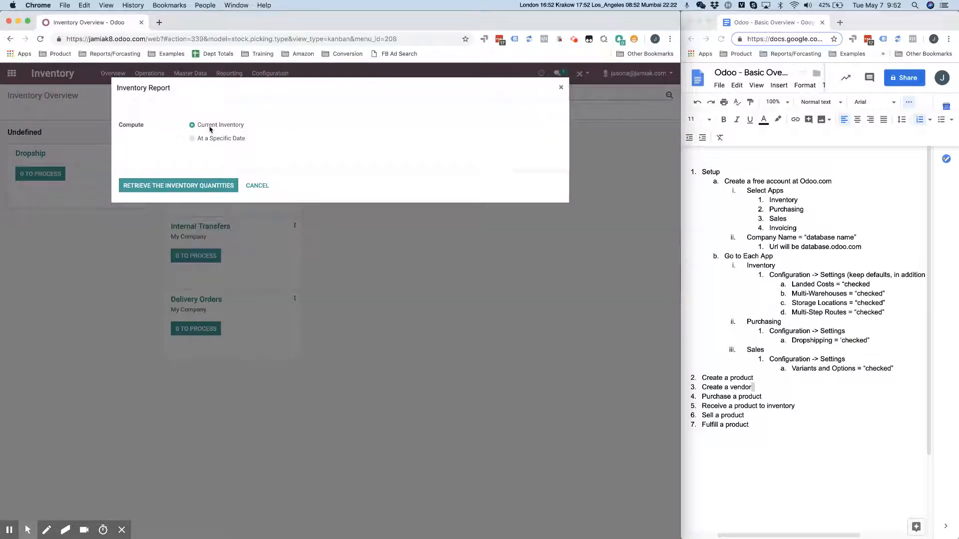
pyautogui.click(196, 187)
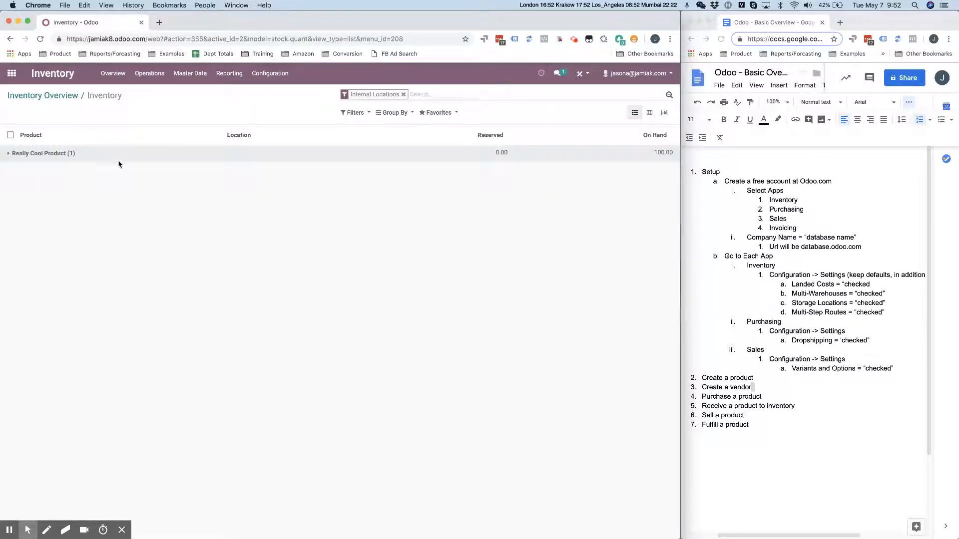
pyautogui.click(119, 155)
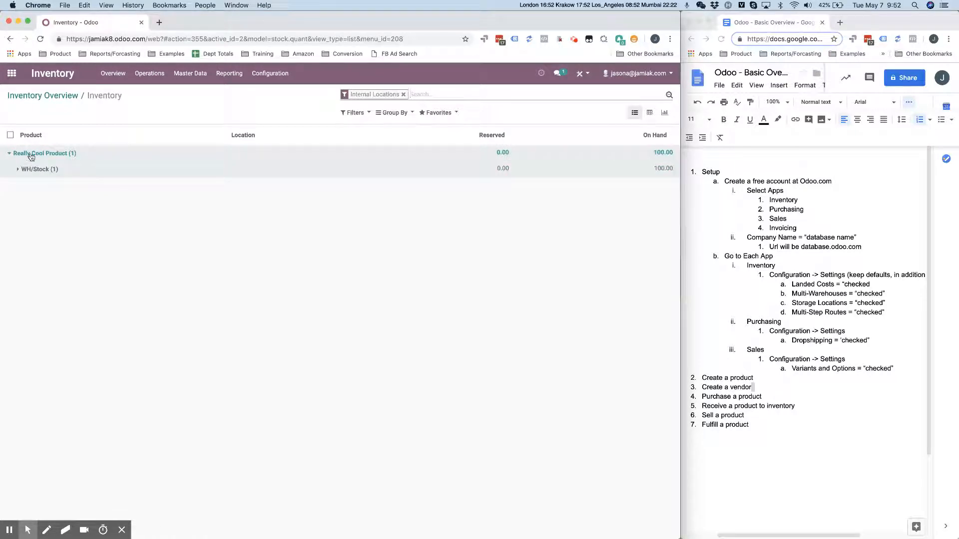
pyautogui.click(29, 171)
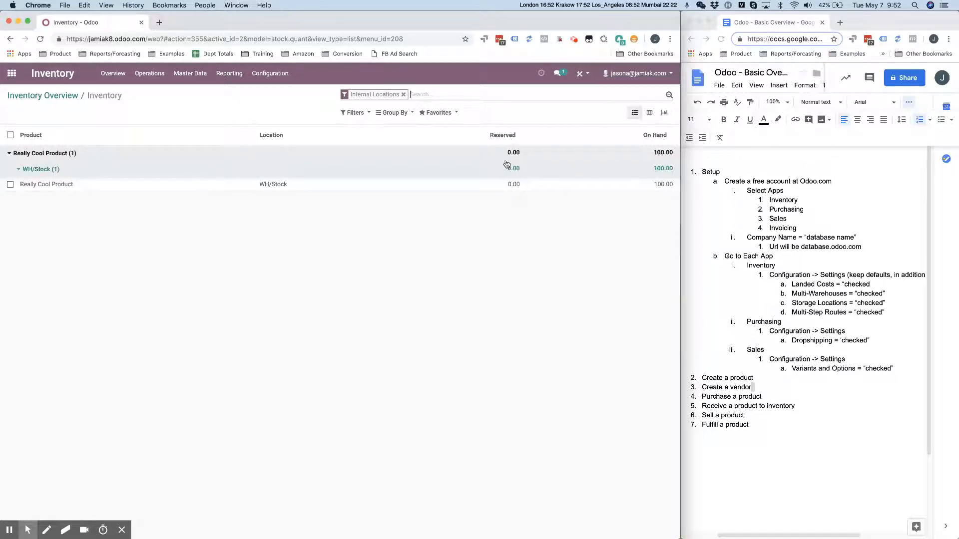
# Step: Retrieve the inventory valuation report for current inventory
pyautogui.click(227, 76)
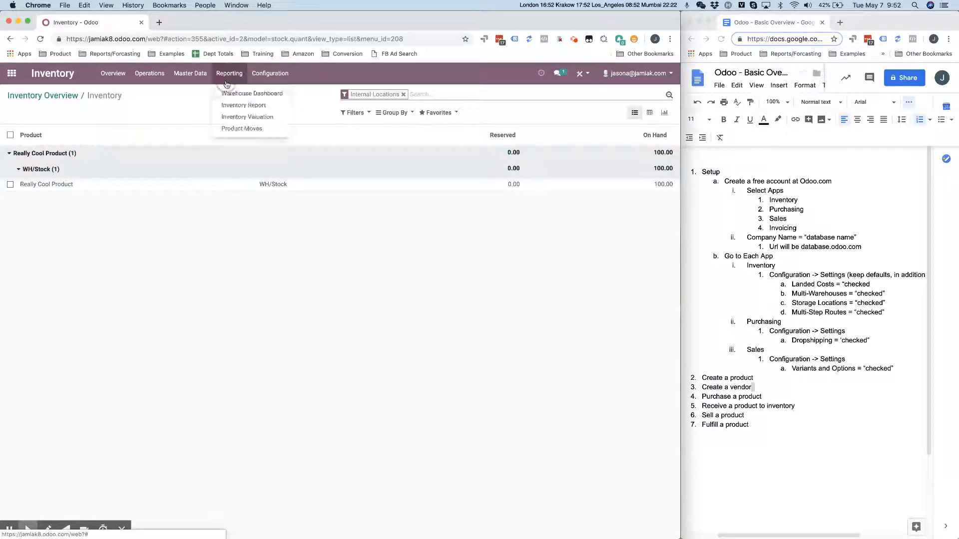
pyautogui.click(246, 117)
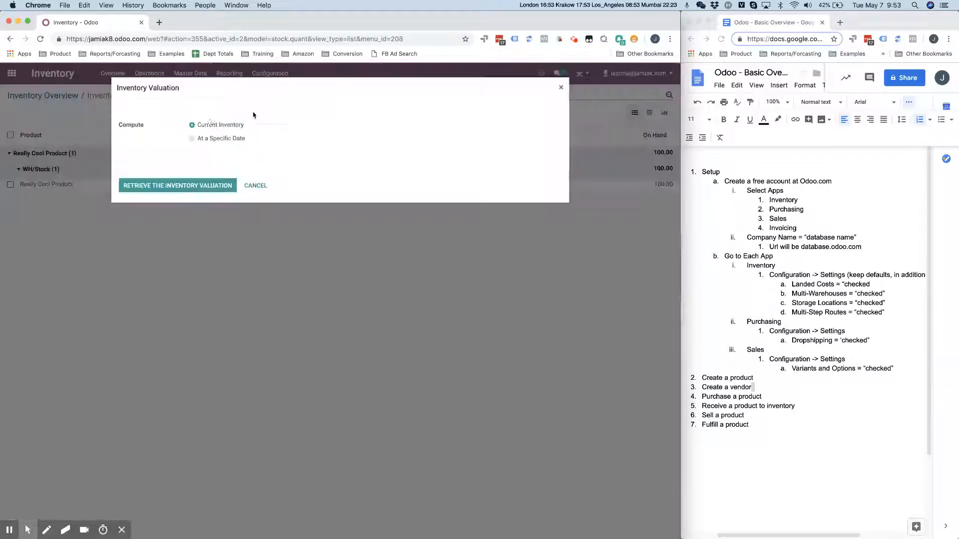
pyautogui.click(184, 186)
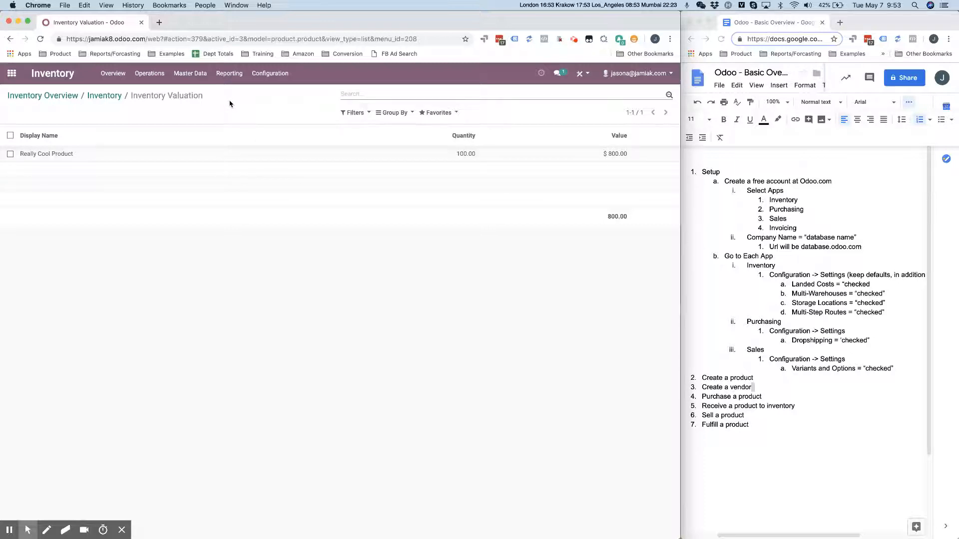
# Step: Enable Landed Costs in the Inventory settings and save the configuration
pyautogui.click(161, 76)
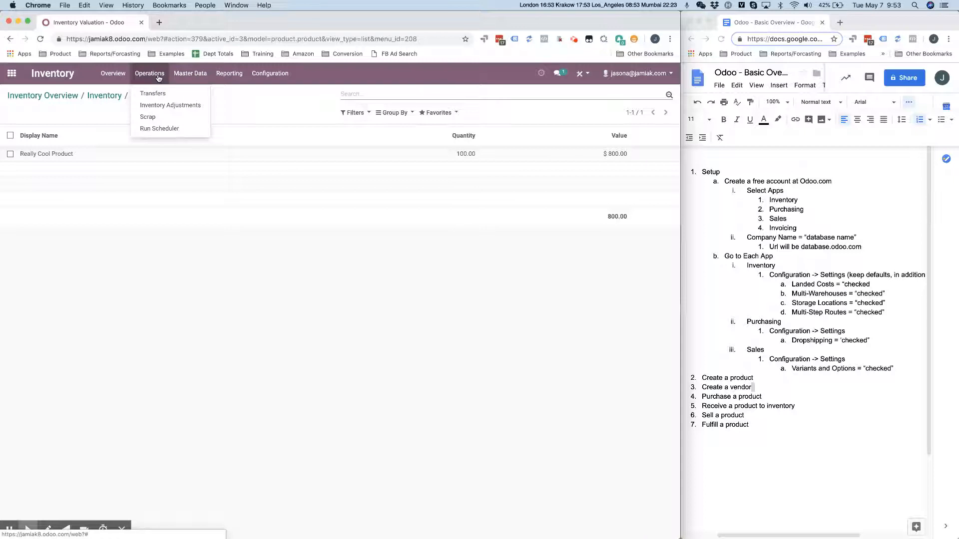
pyautogui.click(235, 96)
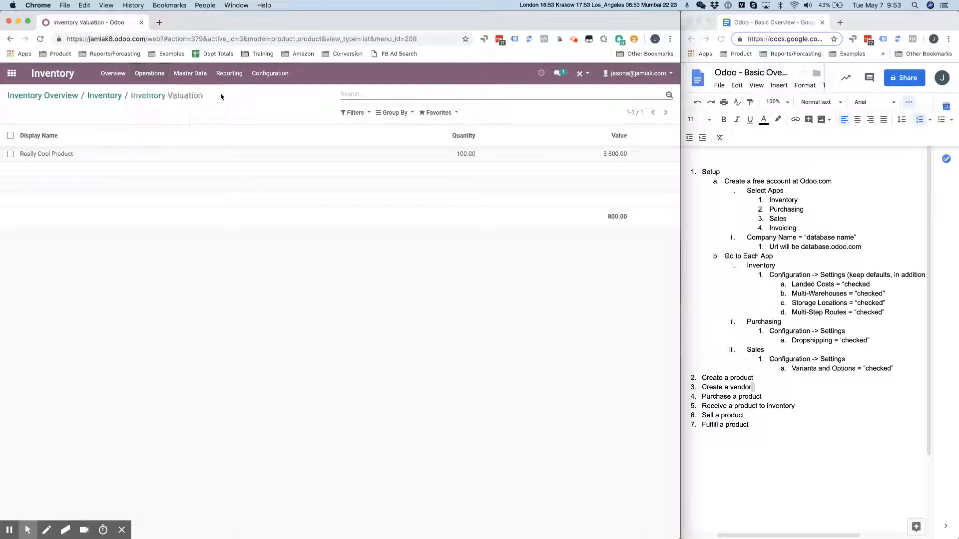
pyautogui.click(267, 76)
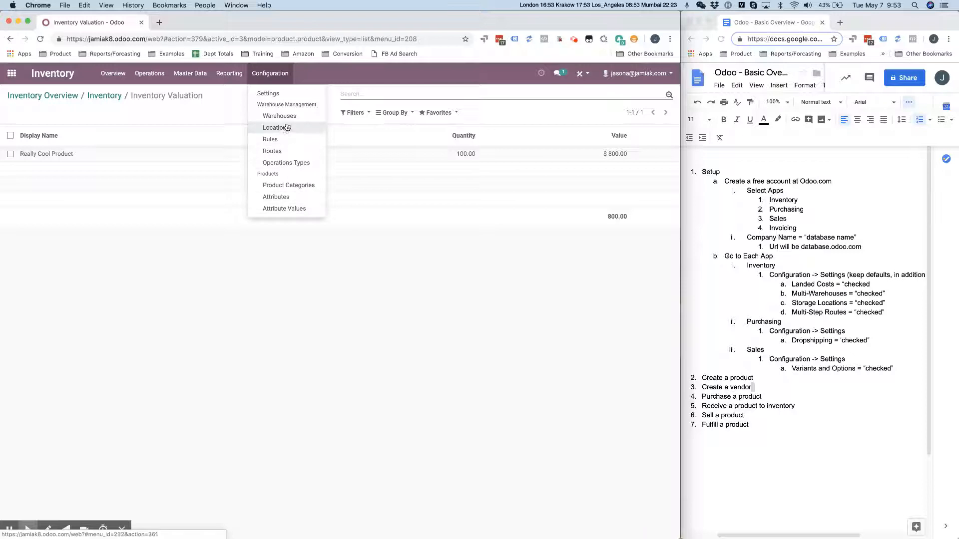
pyautogui.click(273, 95)
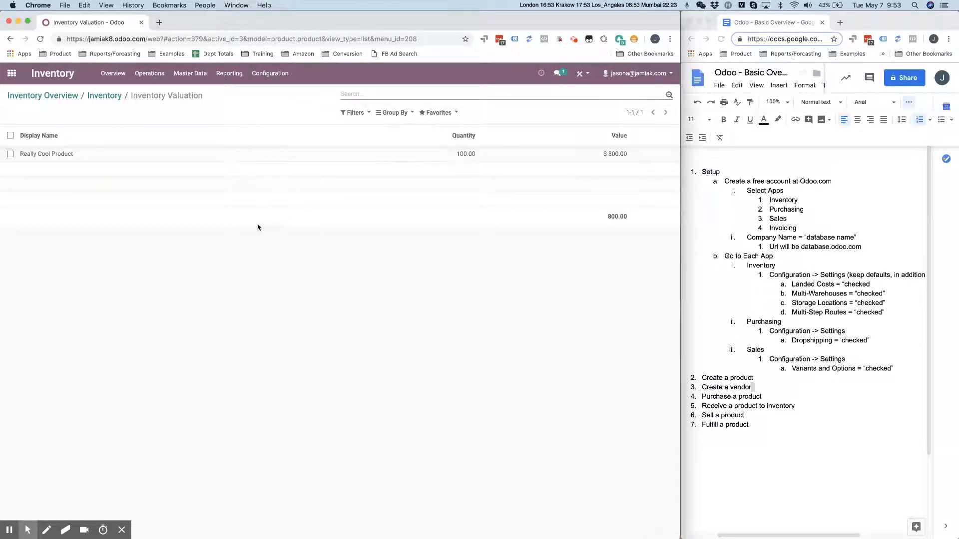
pyautogui.scroll(-6, 242, 217)
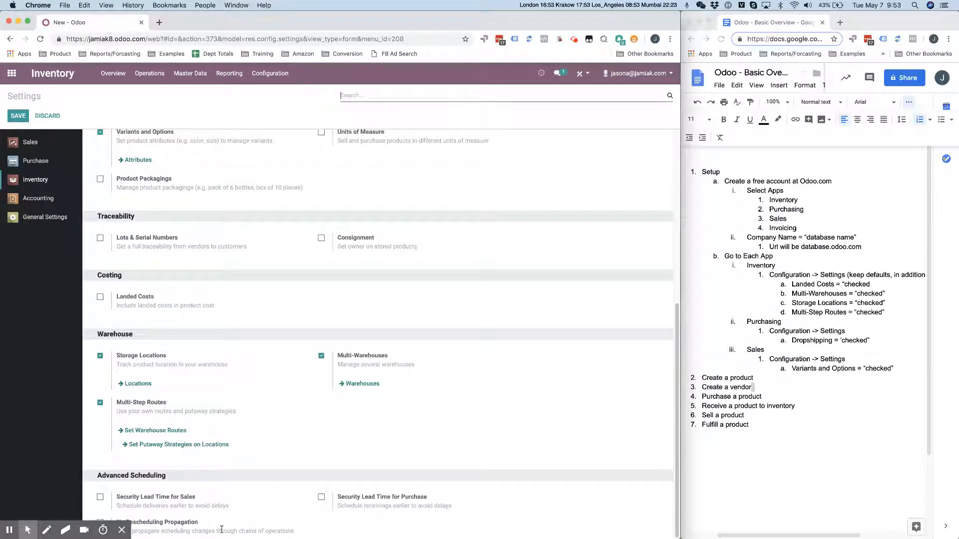
pyautogui.click(100, 298)
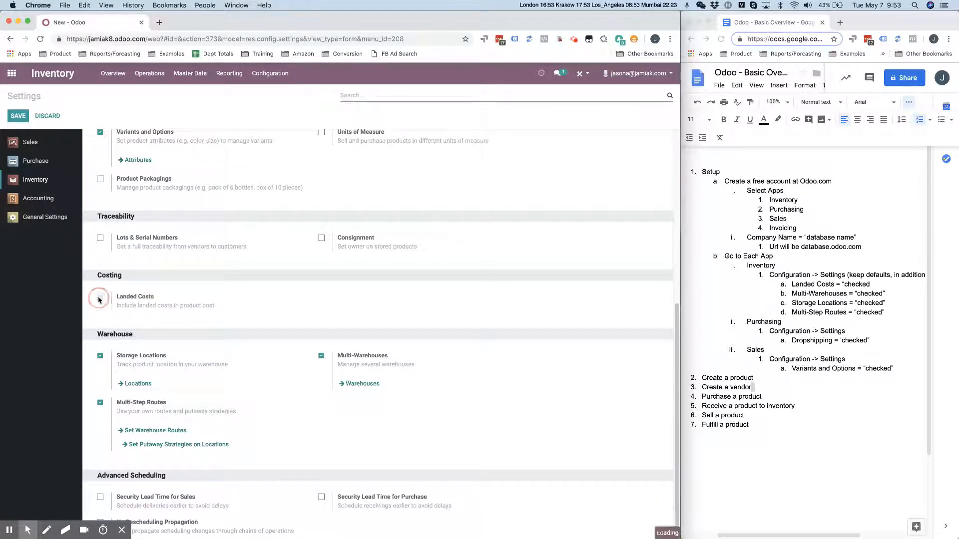
pyautogui.click(18, 115)
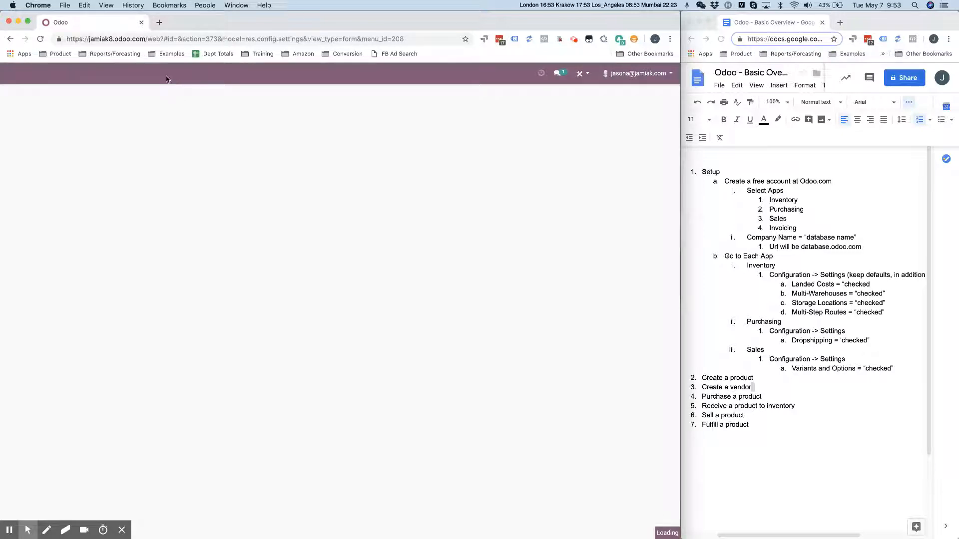
# Step: Create a new landed cost type named Duties
pyautogui.click(285, 77)
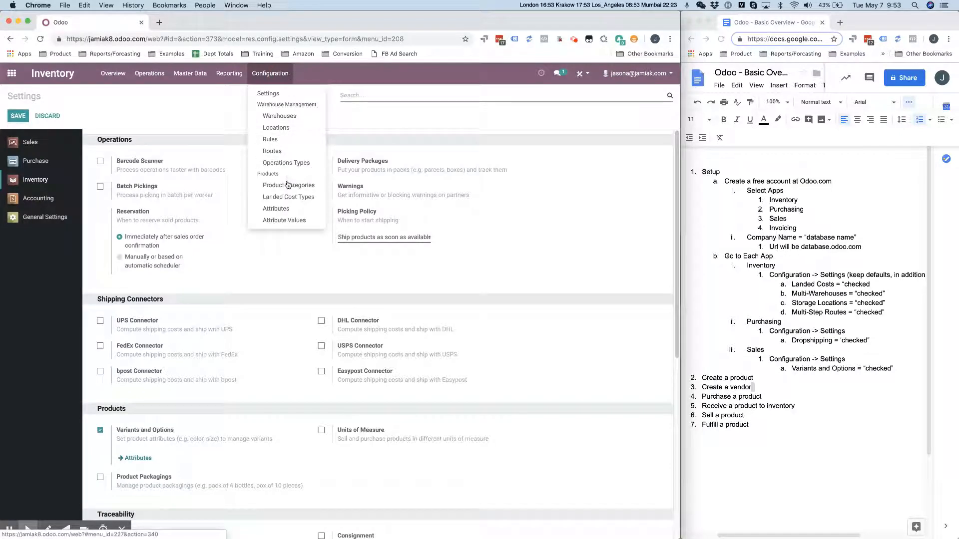
pyautogui.click(291, 200)
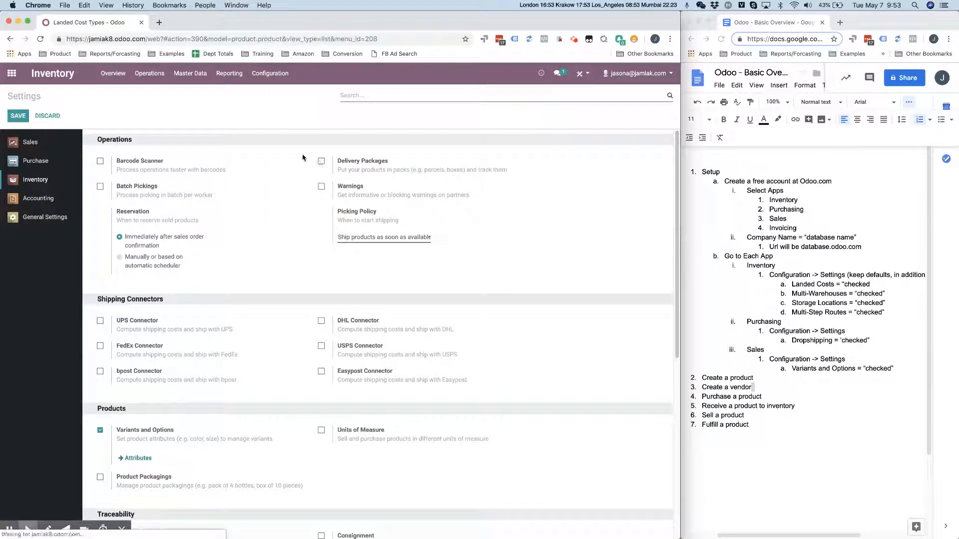
pyautogui.click(23, 113)
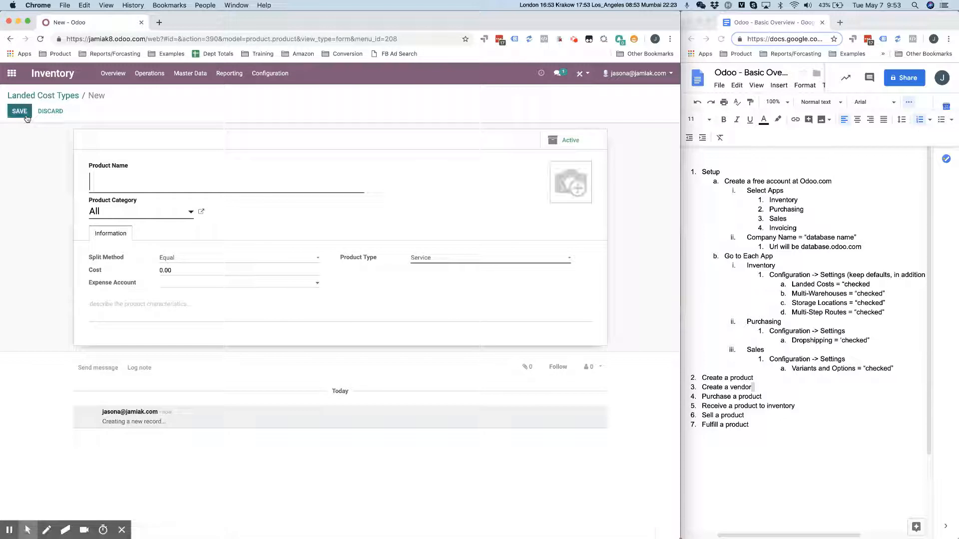
pyautogui.write('Duties')
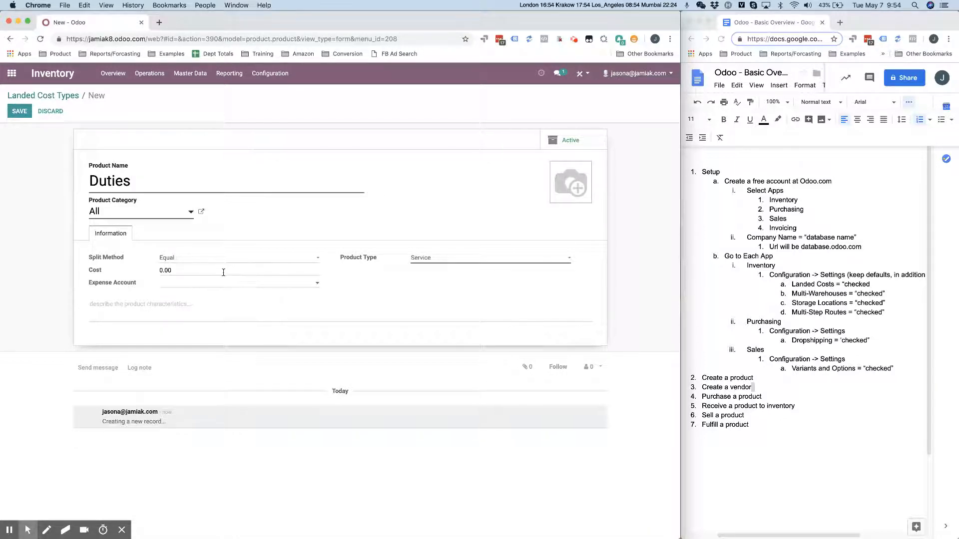
# Step: Set the expense account of the Duties cost type to 220000 Expenses
pyautogui.click(220, 283)
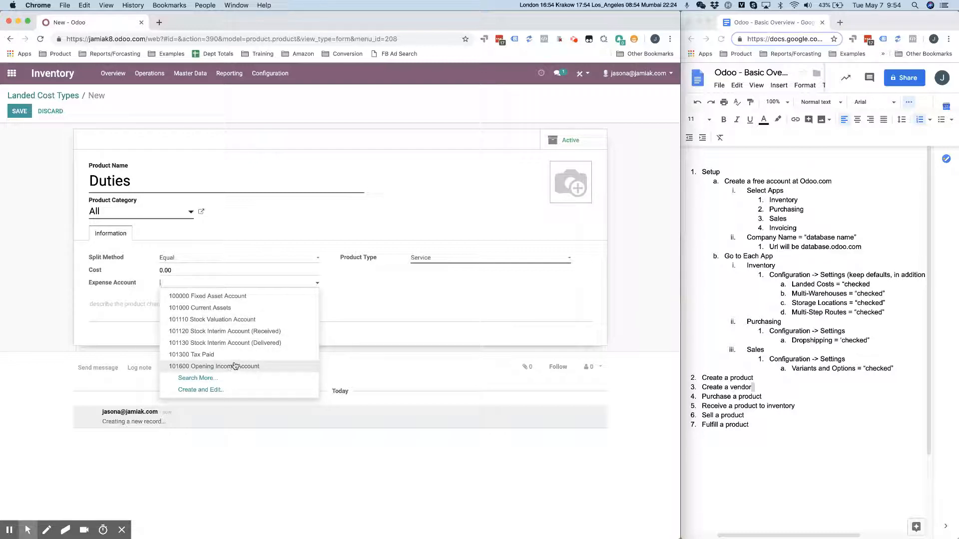
pyautogui.write('misc')
pyautogui.press('BackSpace')
pyautogui.press('BackSpace')
pyautogui.press('BackSpace')
pyautogui.press('BackSpace')
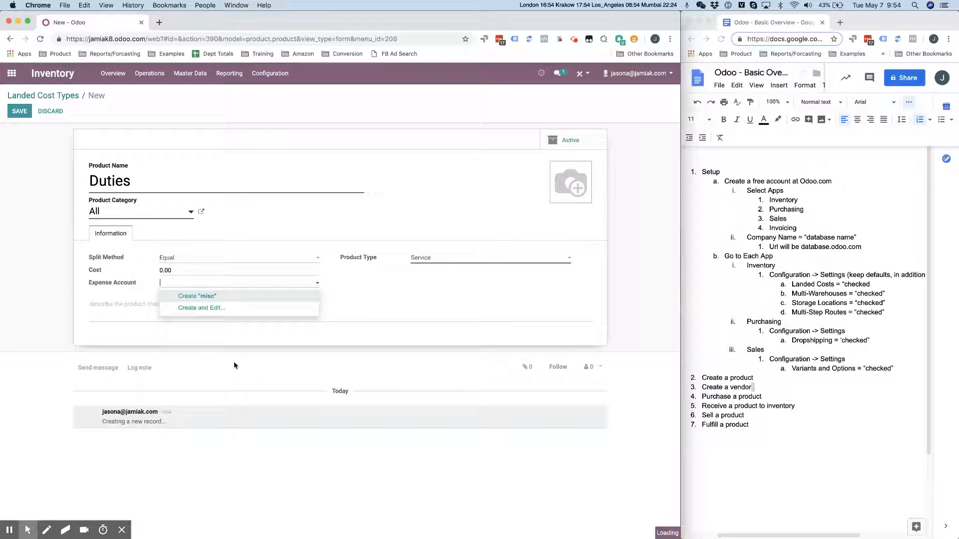
pyautogui.write('expense')
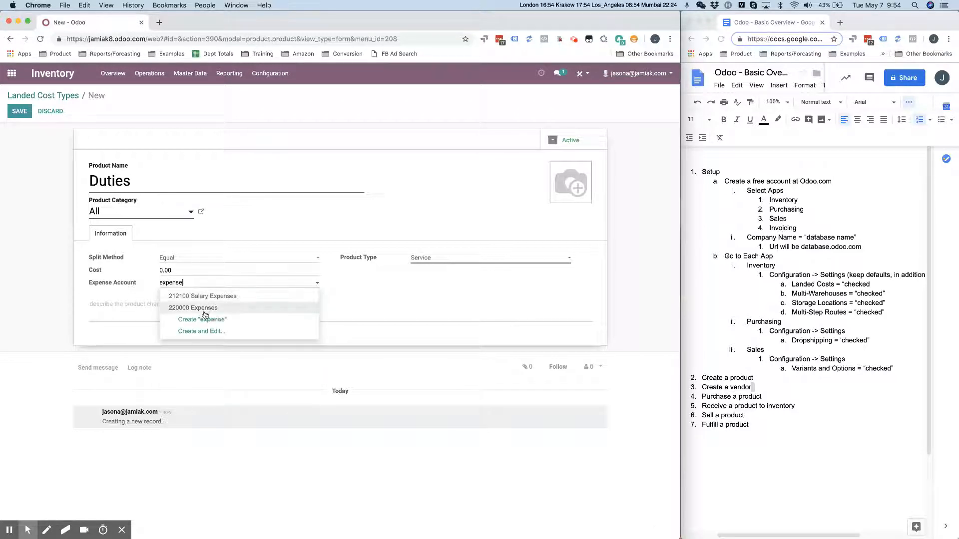
pyautogui.click(202, 308)
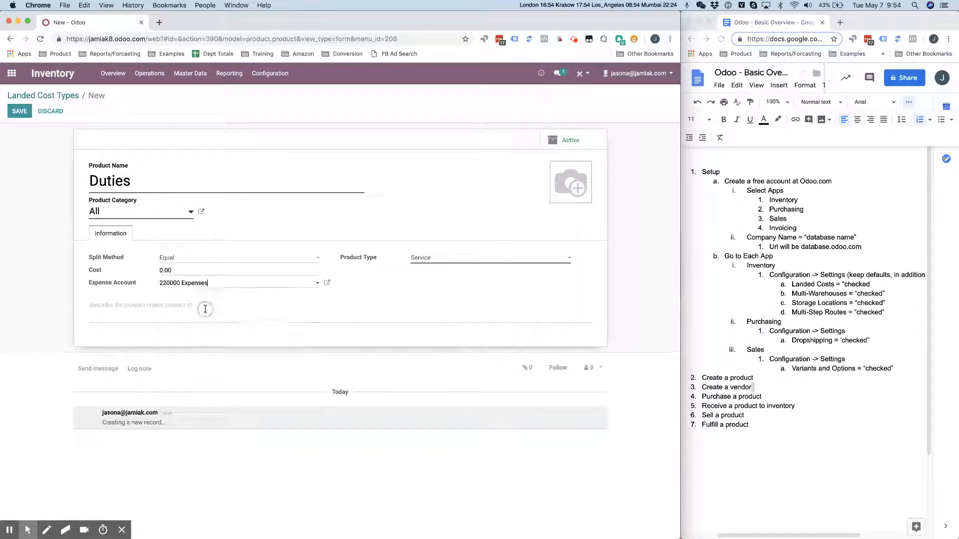
# Step: Try Consumable as the product type of Duties and return it to Service
pyautogui.click(444, 260)
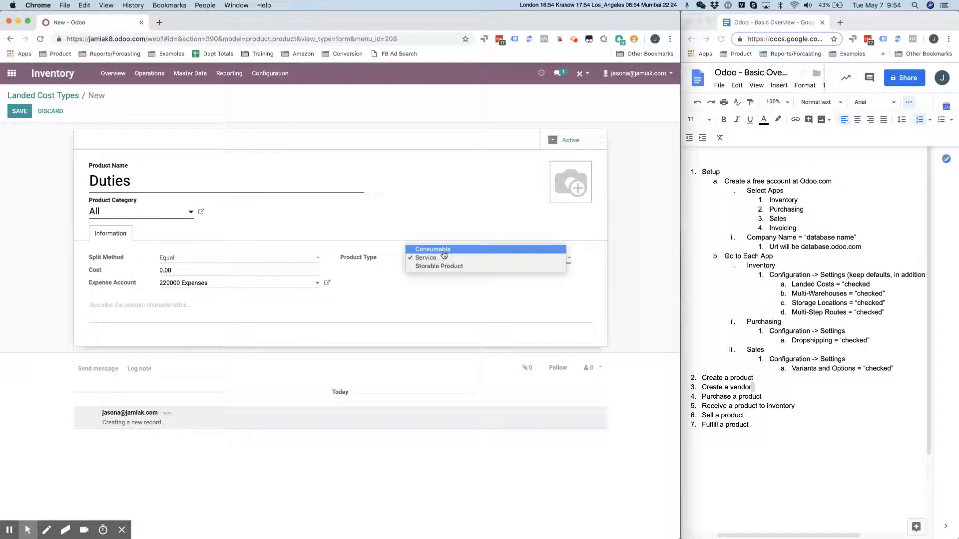
pyautogui.click(444, 253)
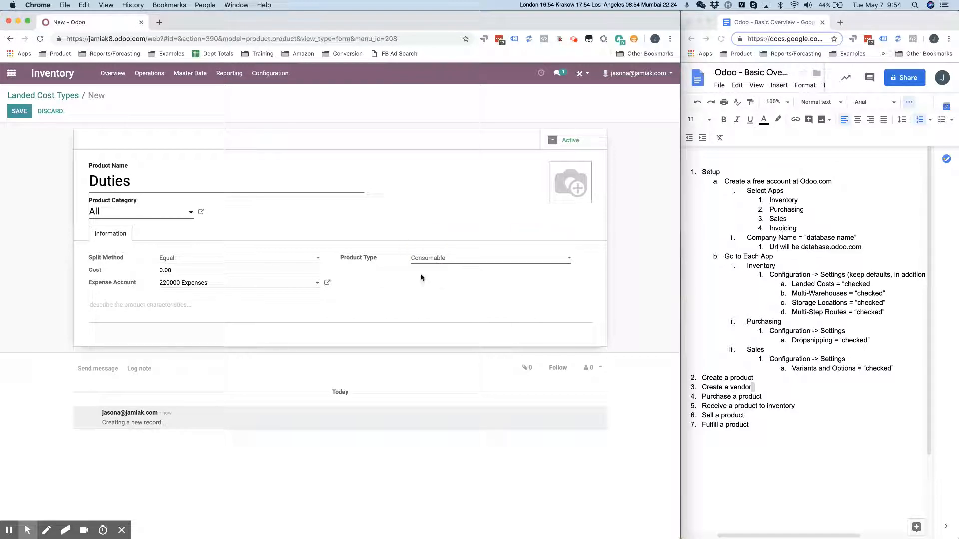
pyautogui.click(439, 259)
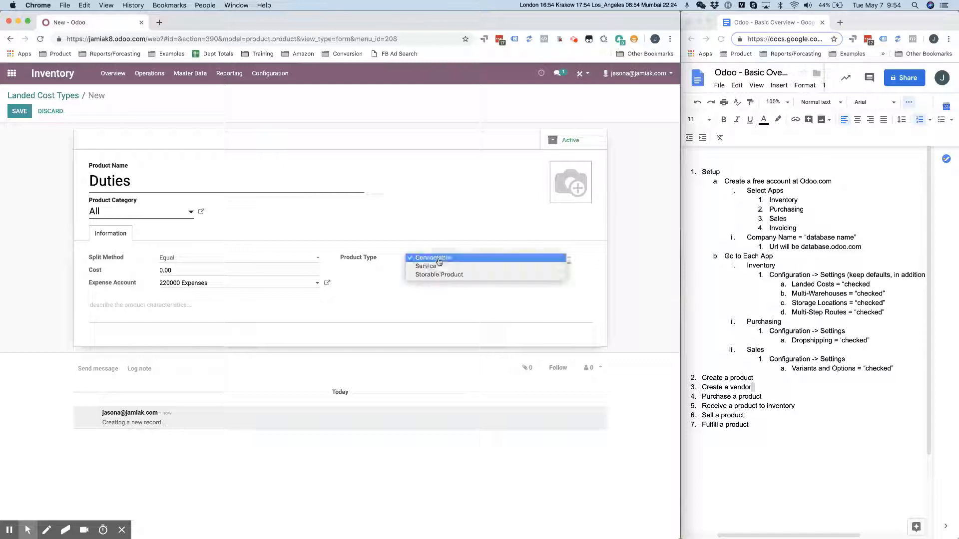
pyautogui.click(433, 269)
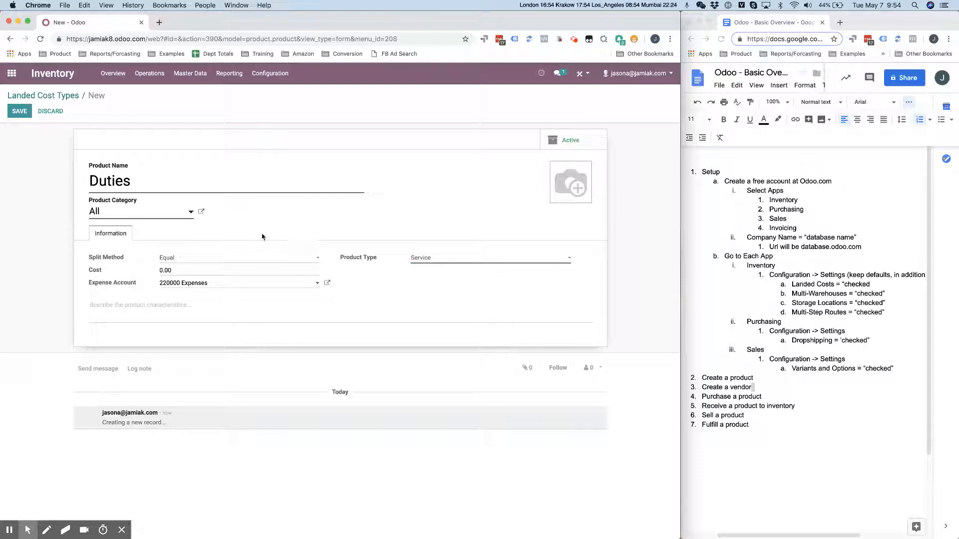
# Step: Set the split method of Duties to By Current Cost and save the landed cost type
pyautogui.click(201, 262)
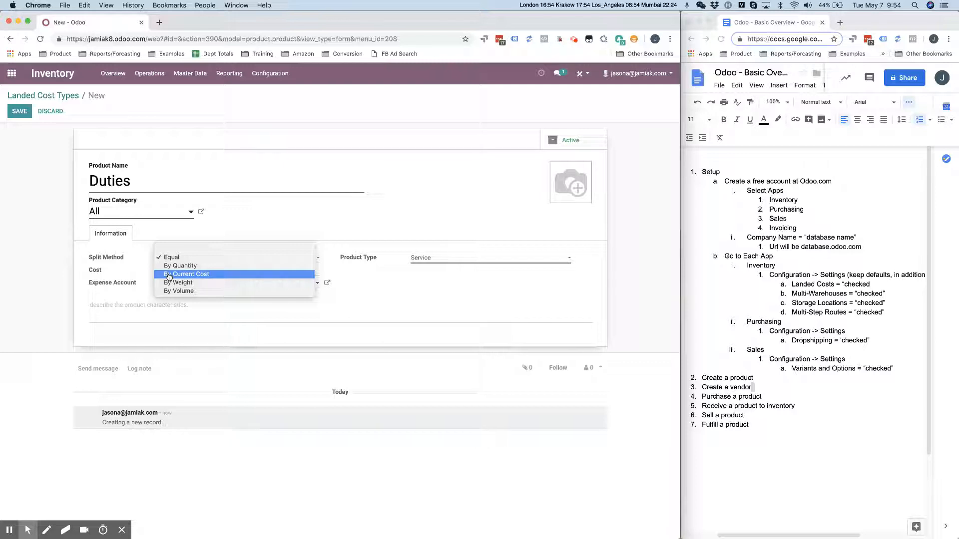
pyautogui.click(169, 275)
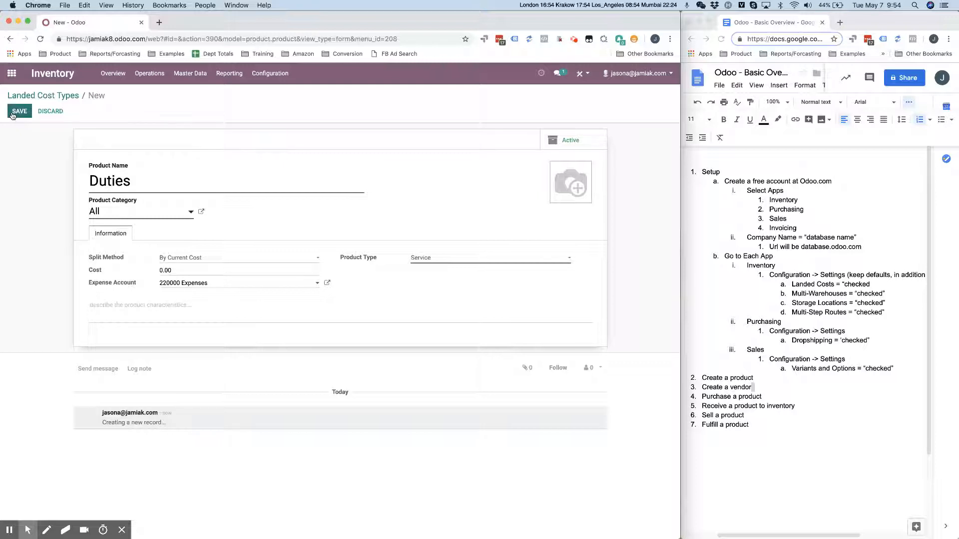
pyautogui.click(14, 113)
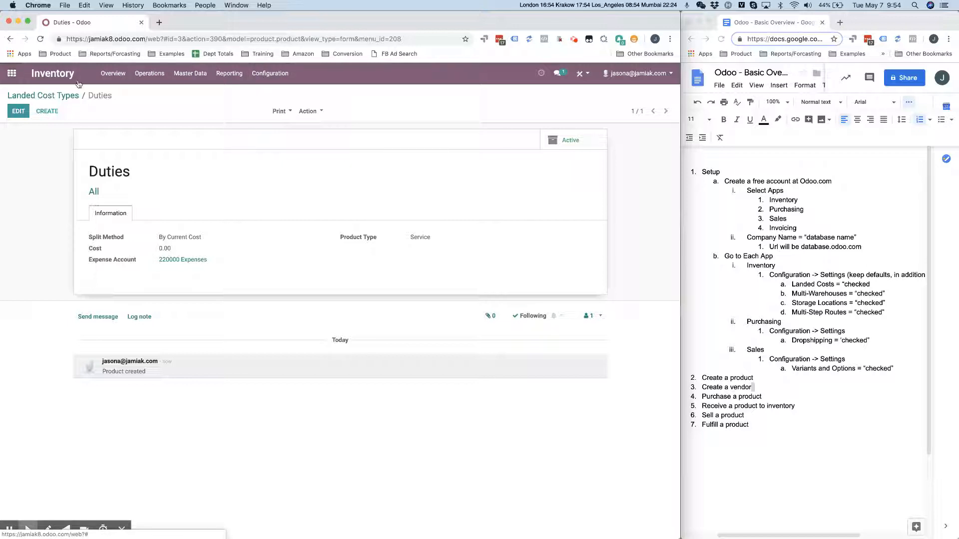
# Step: Set the All product category to First In First Out (FIFO) costing and Automated inventory valuation, and save it
pyautogui.click(11, 75)
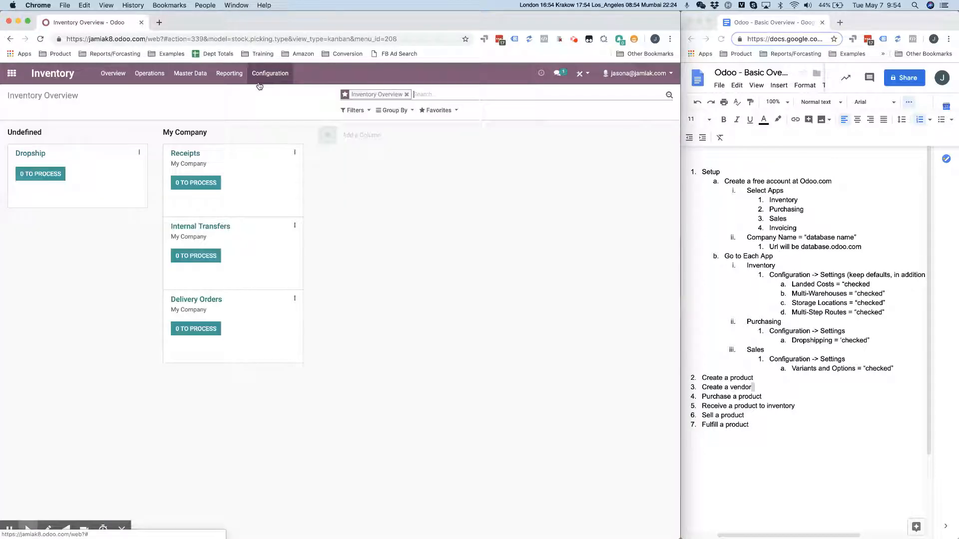
pyautogui.click(265, 74)
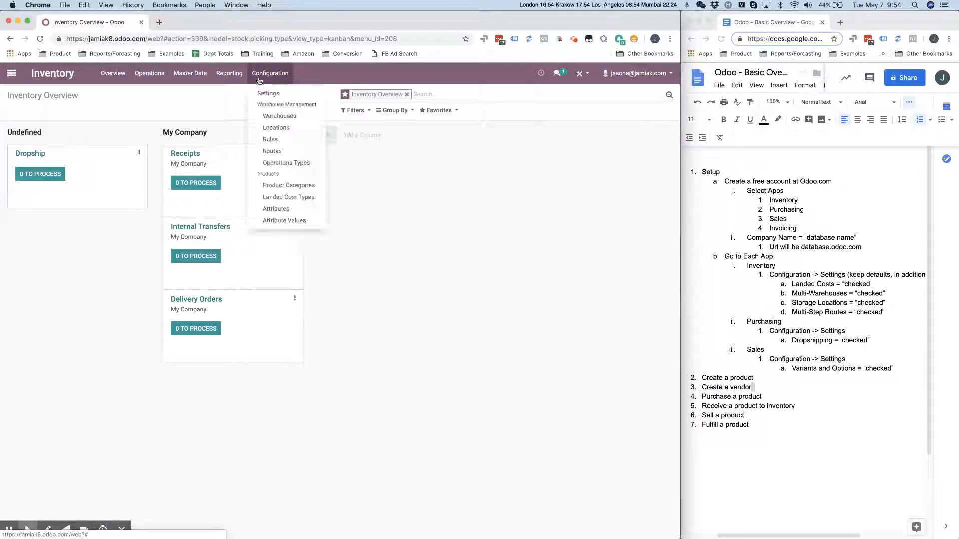
pyautogui.click(287, 185)
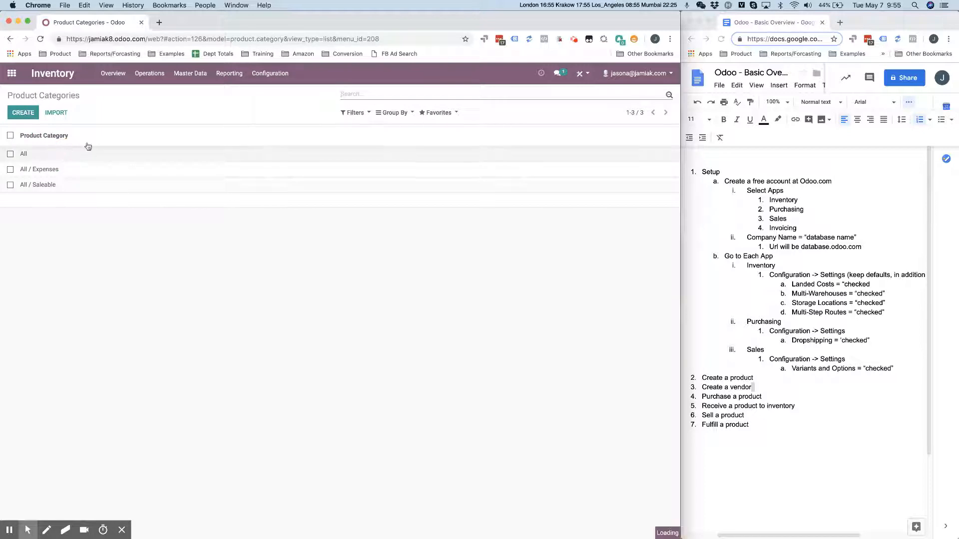
pyautogui.click(88, 150)
pyautogui.click(11, 116)
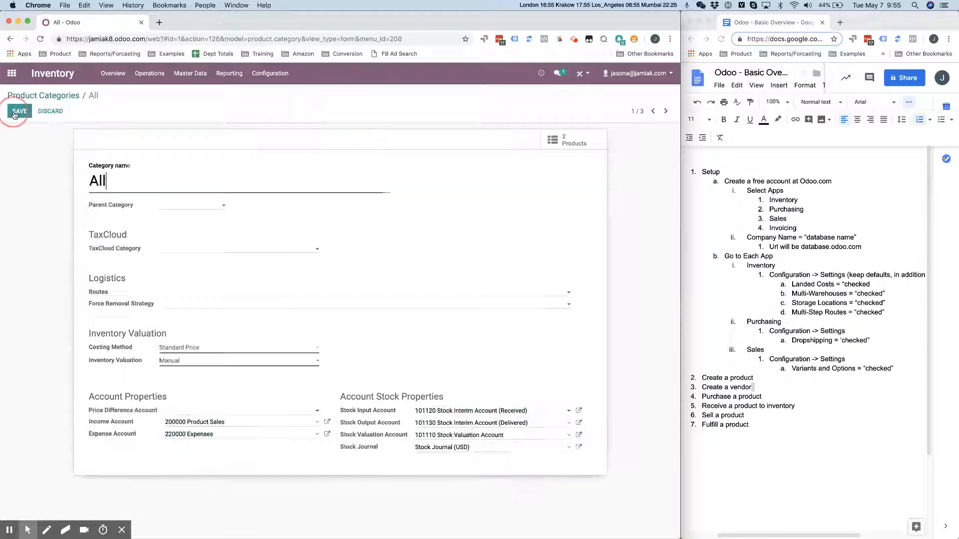
pyautogui.click(192, 347)
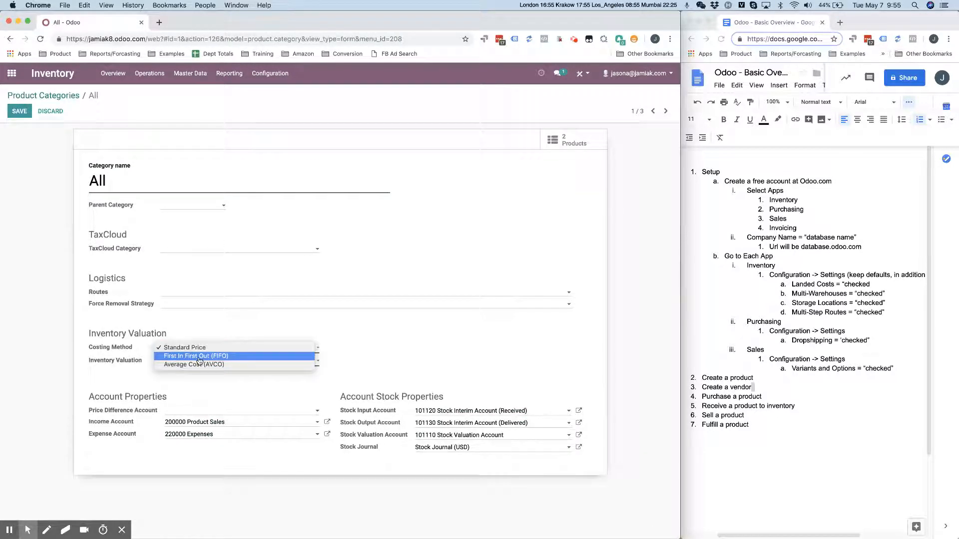
pyautogui.click(198, 357)
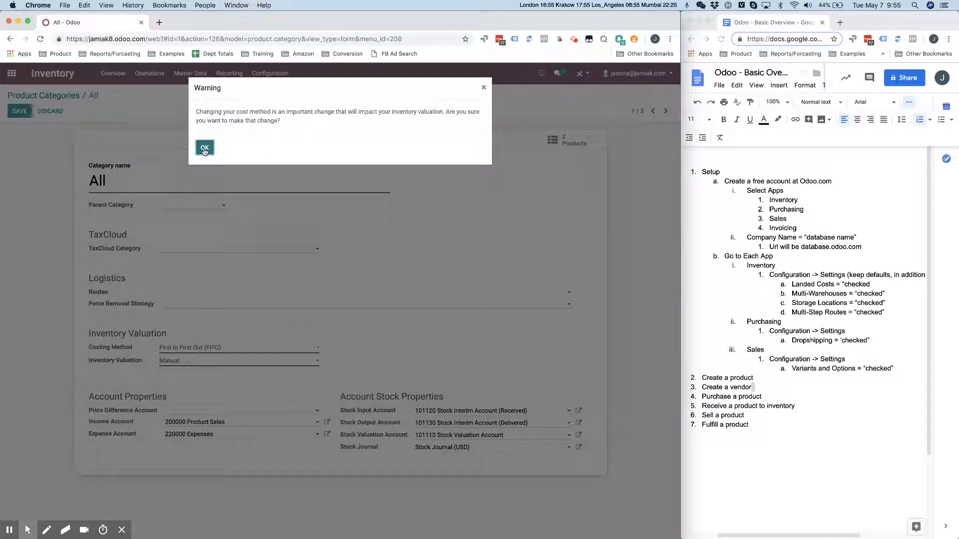
pyautogui.click(205, 148)
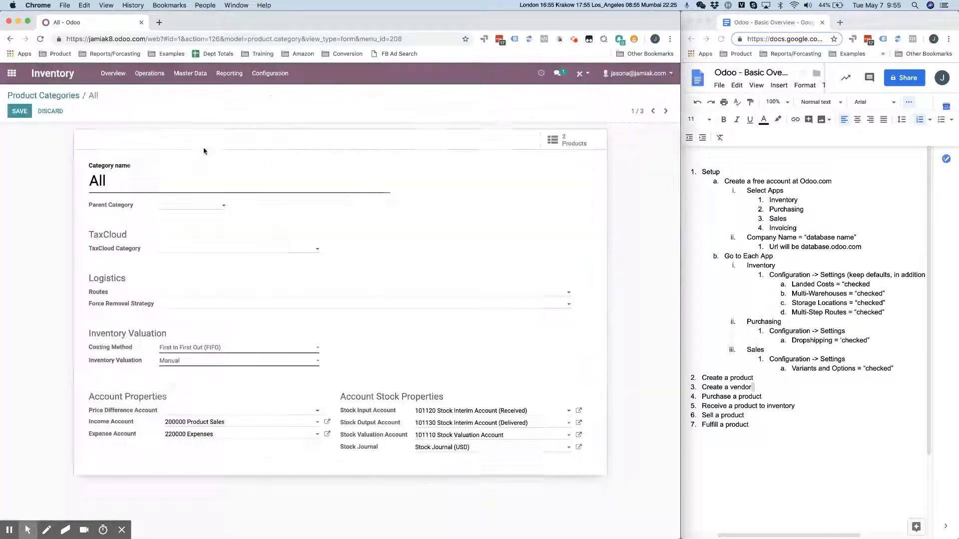
pyautogui.click(189, 362)
pyautogui.click(190, 370)
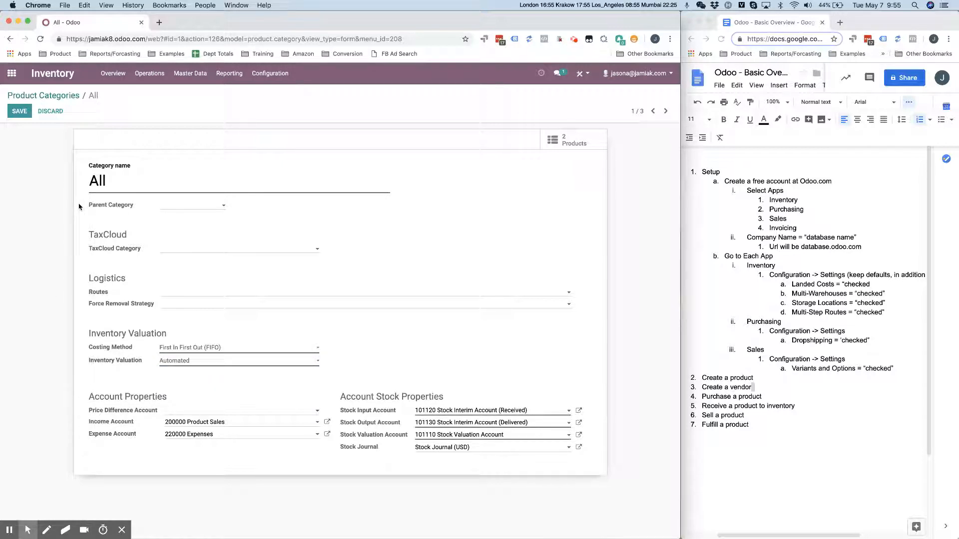
pyautogui.click(16, 113)
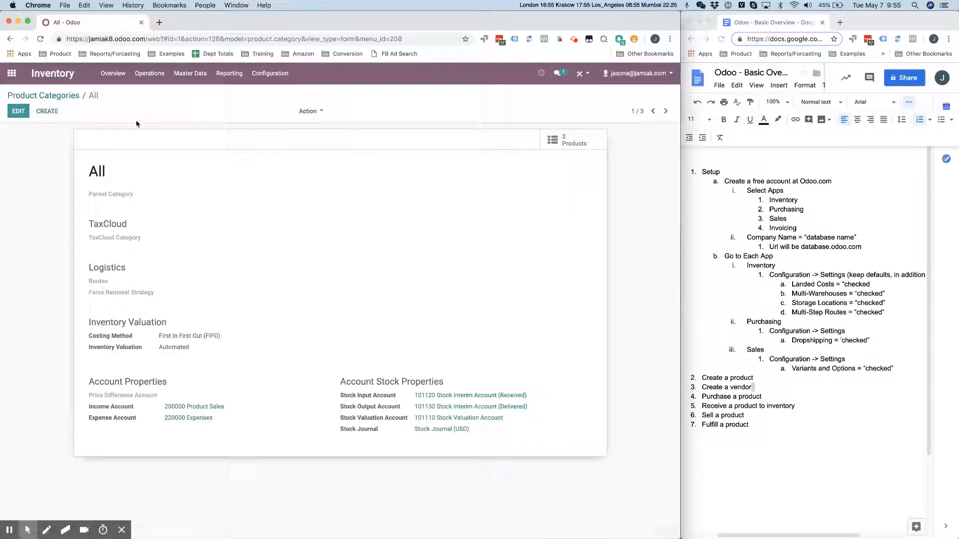
# Step: Set the All / Saleable product category to First In First Out (FIFO) costing and Automated inventory valuation, and save it
pyautogui.click(65, 96)
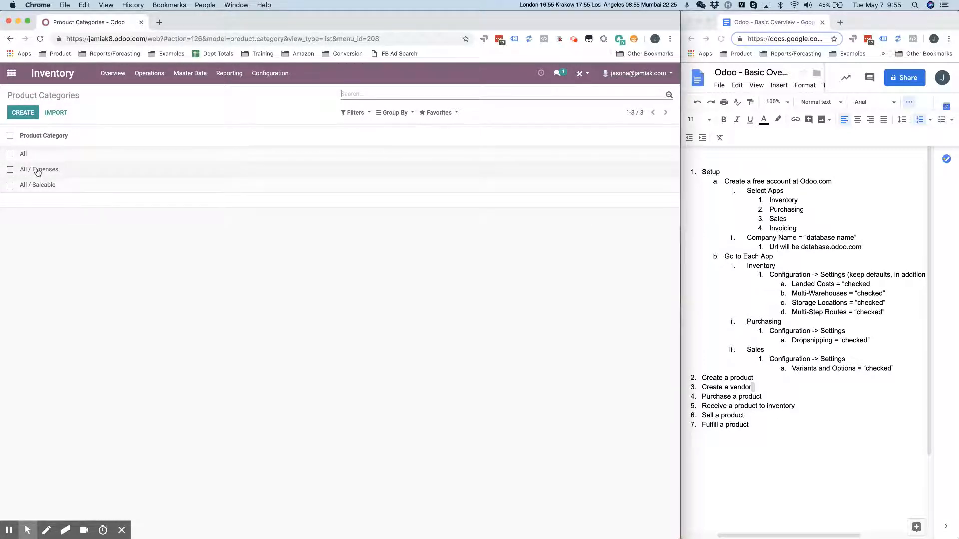
pyautogui.click(64, 186)
pyautogui.click(19, 114)
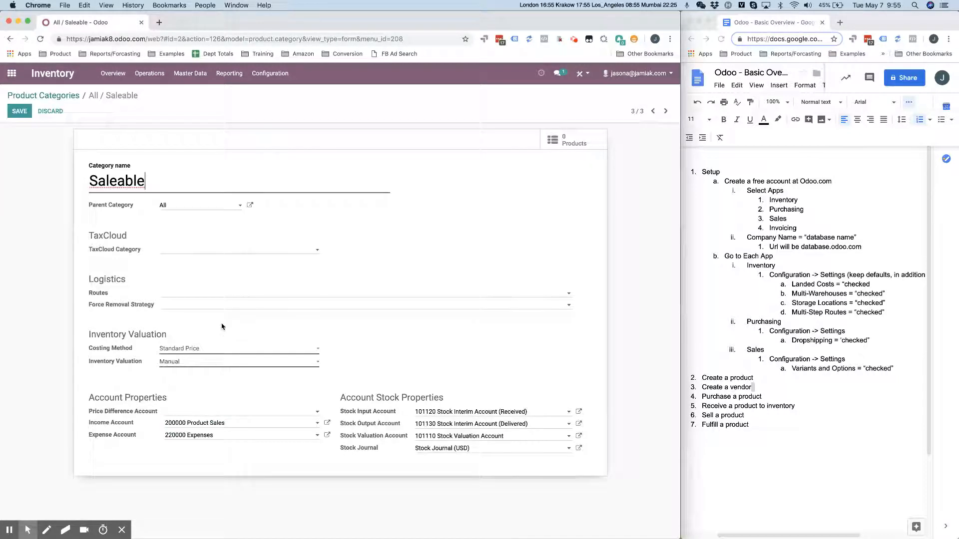
pyautogui.click(203, 349)
pyautogui.click(202, 358)
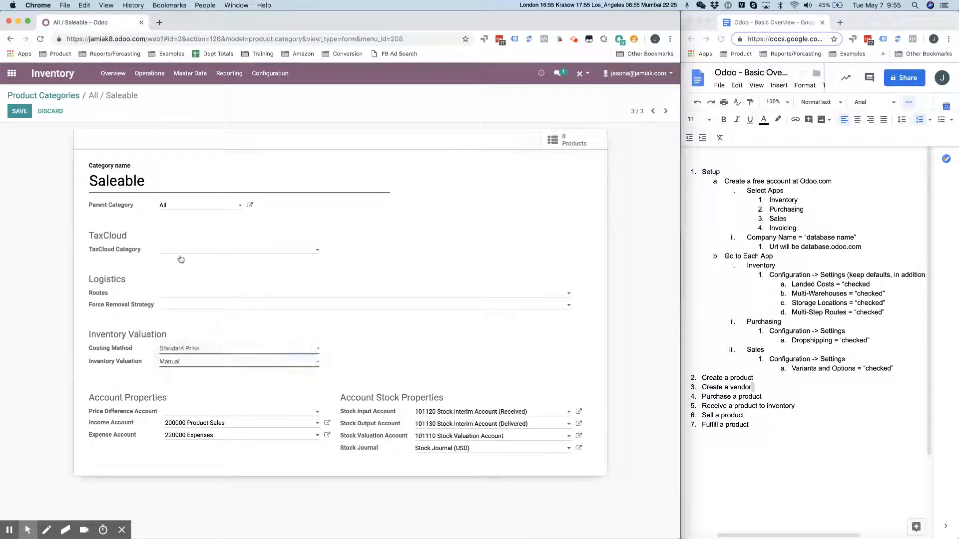
pyautogui.click(202, 146)
pyautogui.click(206, 363)
pyautogui.click(208, 371)
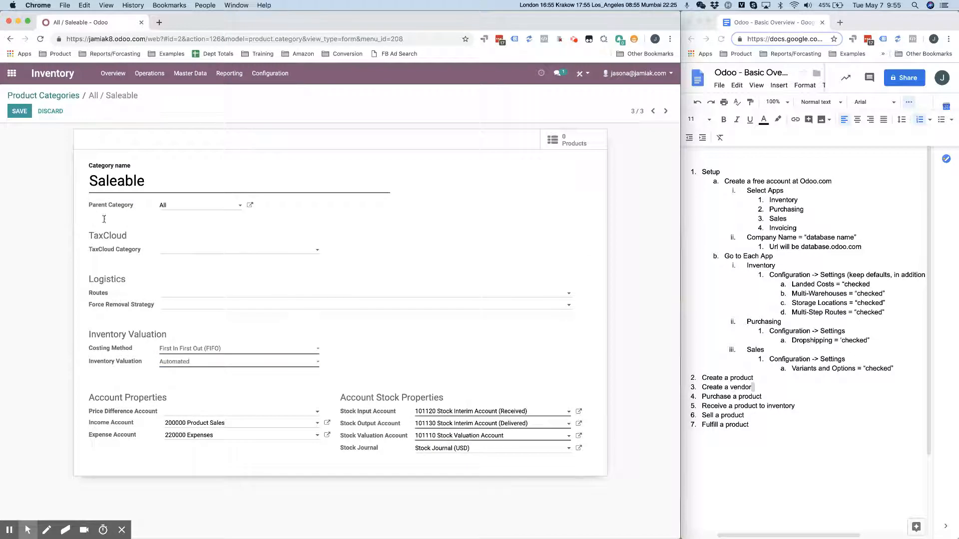
pyautogui.click(20, 111)
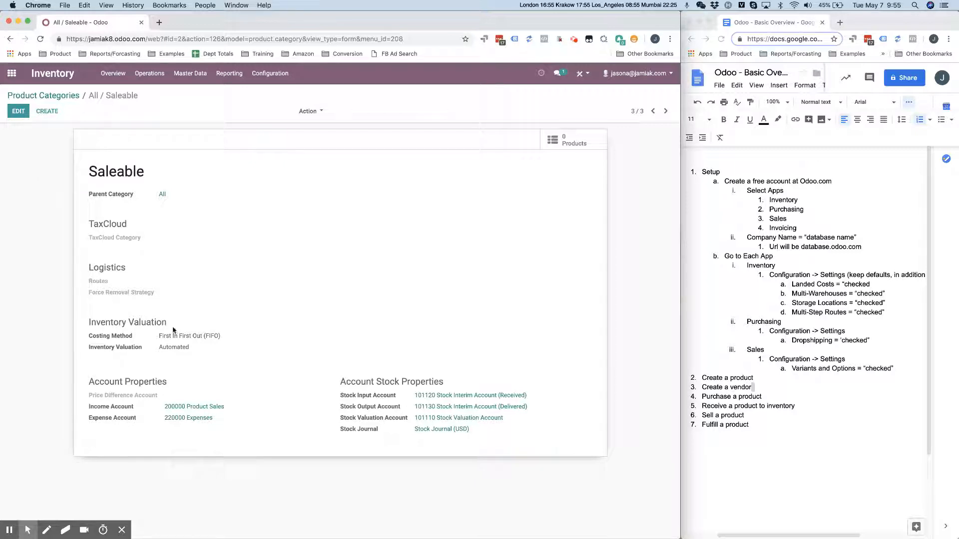
# Step: Review the list of landed cost types
pyautogui.click(68, 96)
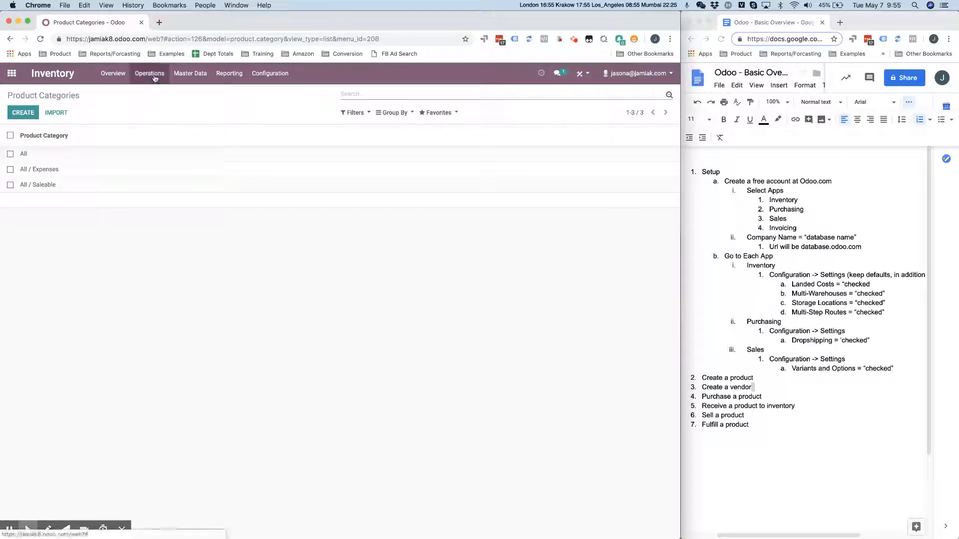
pyautogui.click(263, 74)
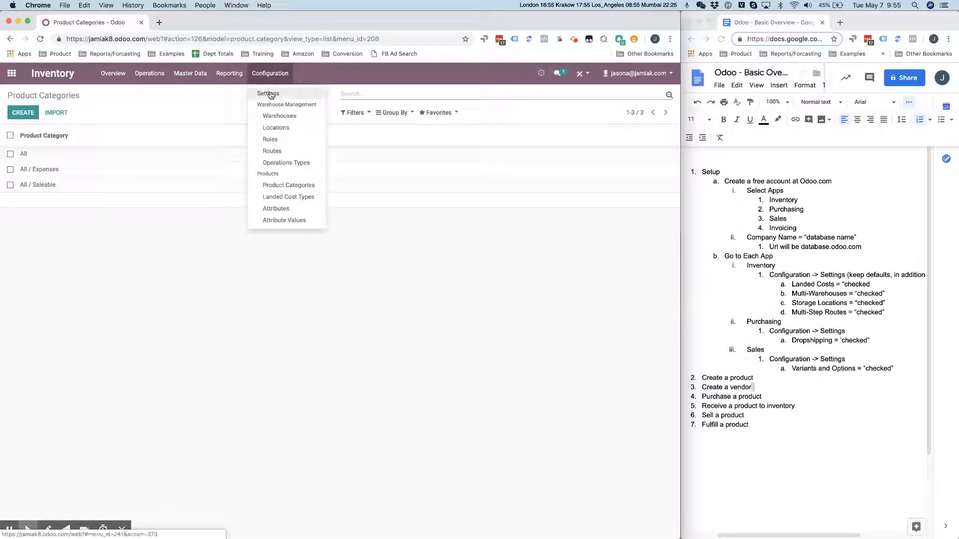
pyautogui.click(285, 198)
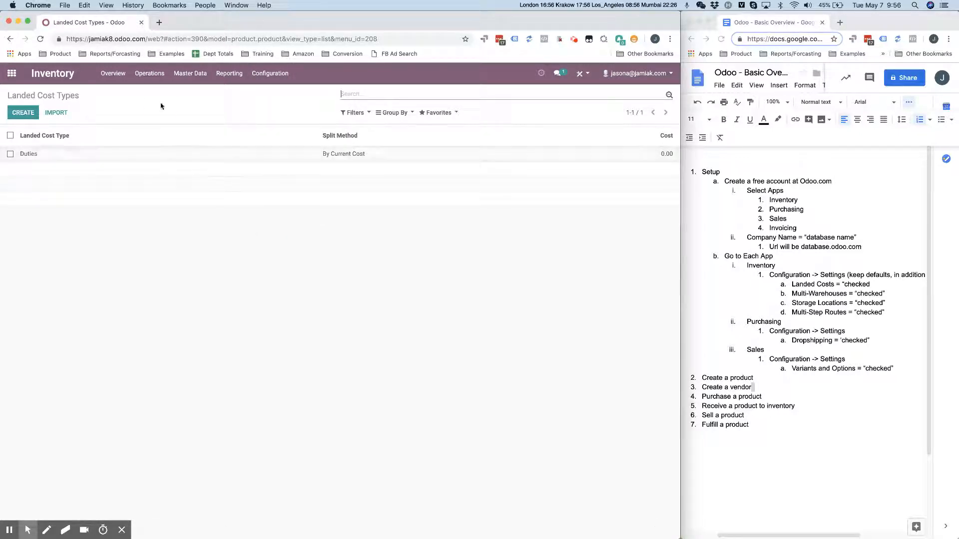
# Step: Create a new landed cost for transfer WH/IN/00001 using the Miscellaneous Operations (USD) account journal
pyautogui.click(150, 82)
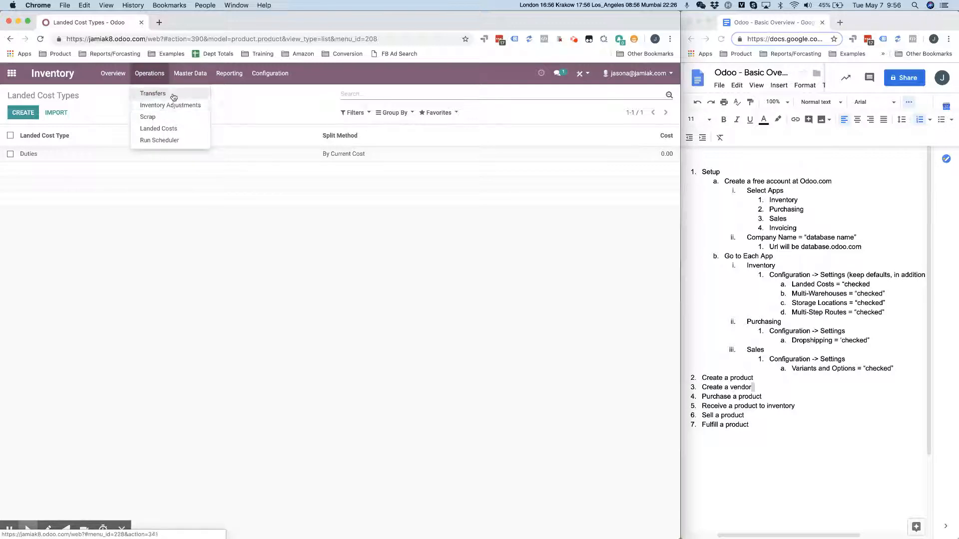
pyautogui.click(174, 128)
pyautogui.click(22, 115)
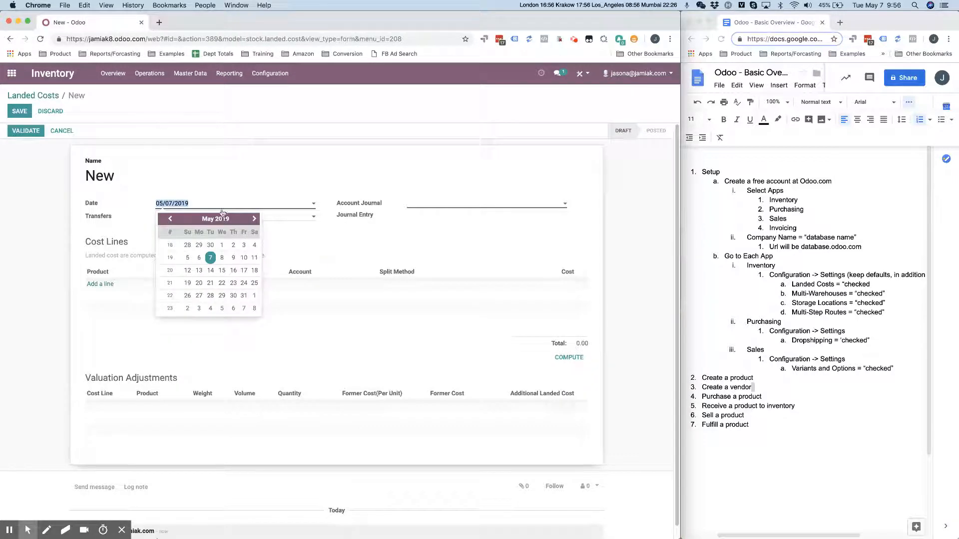
pyautogui.click(303, 241)
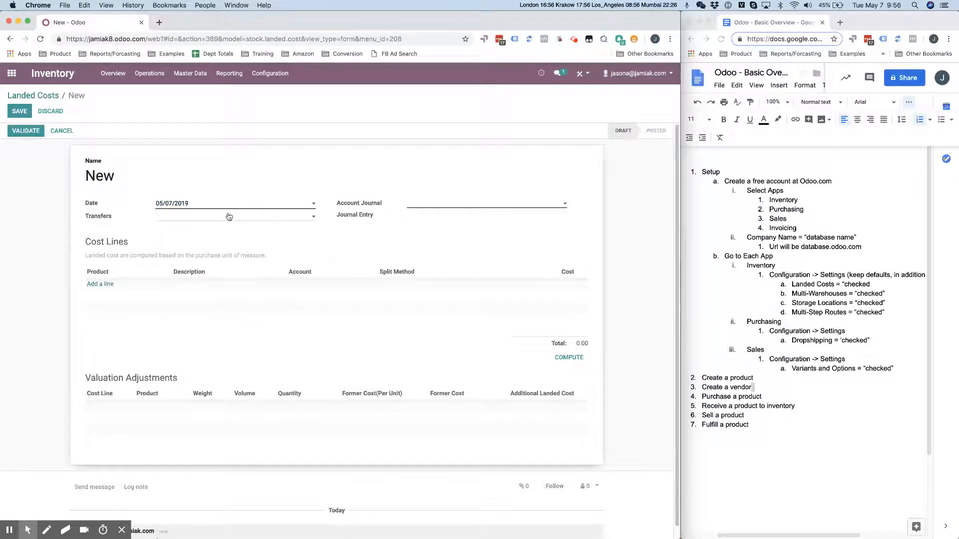
pyautogui.click(229, 216)
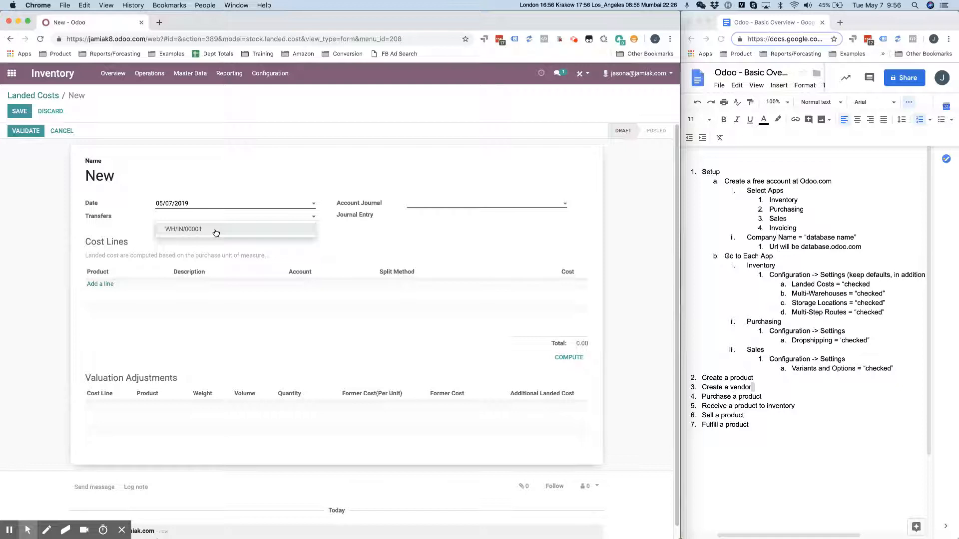
pyautogui.click(216, 231)
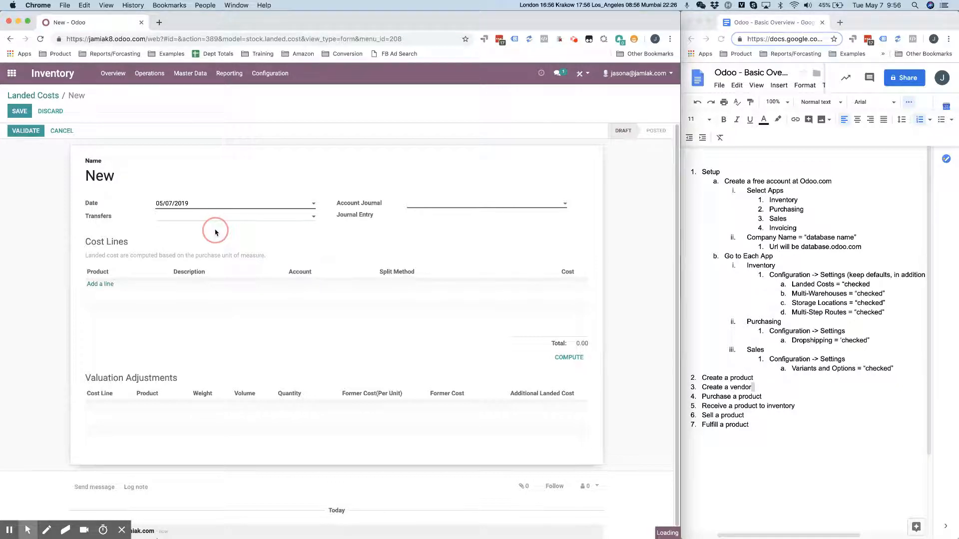
pyautogui.click(458, 205)
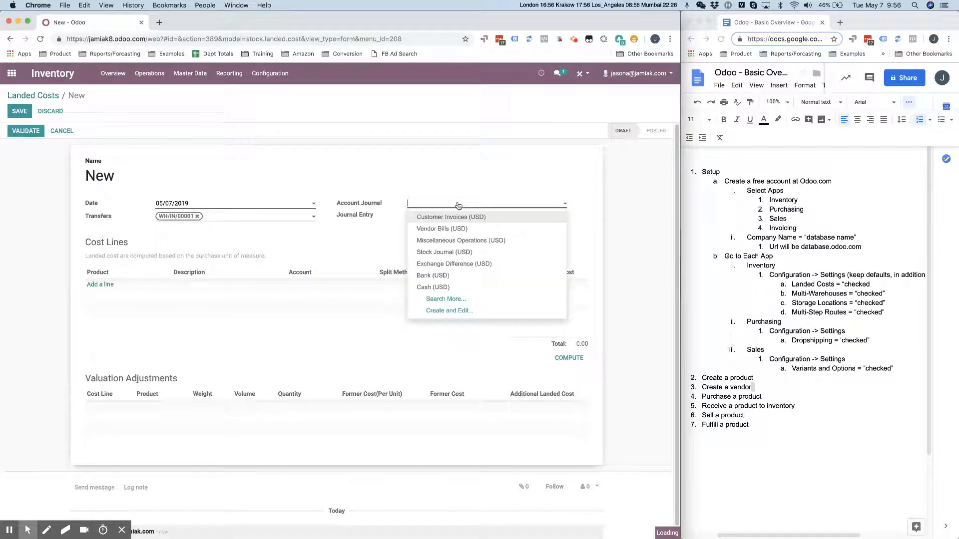
pyautogui.click(462, 241)
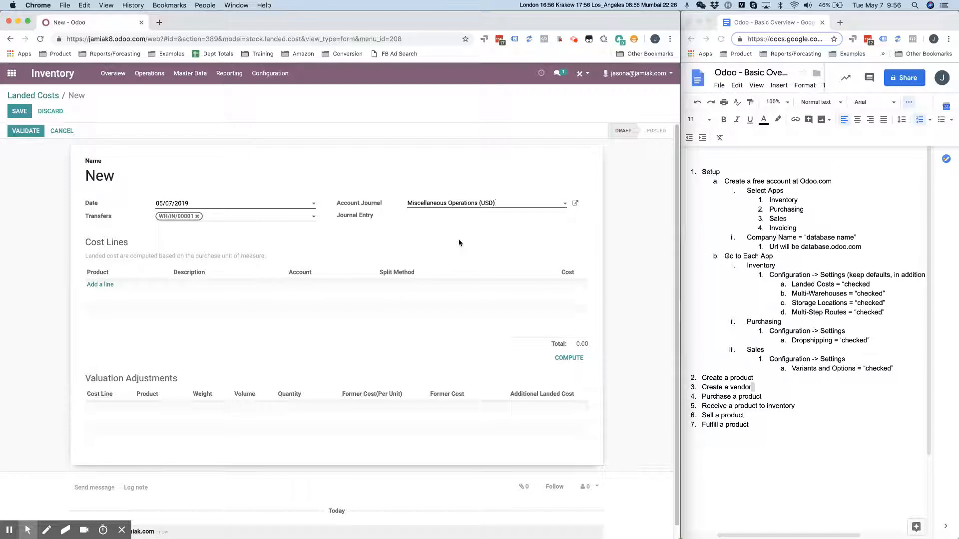
# Step: Add a Duties cost line with a cost of 50 to the landed cost
pyautogui.click(100, 284)
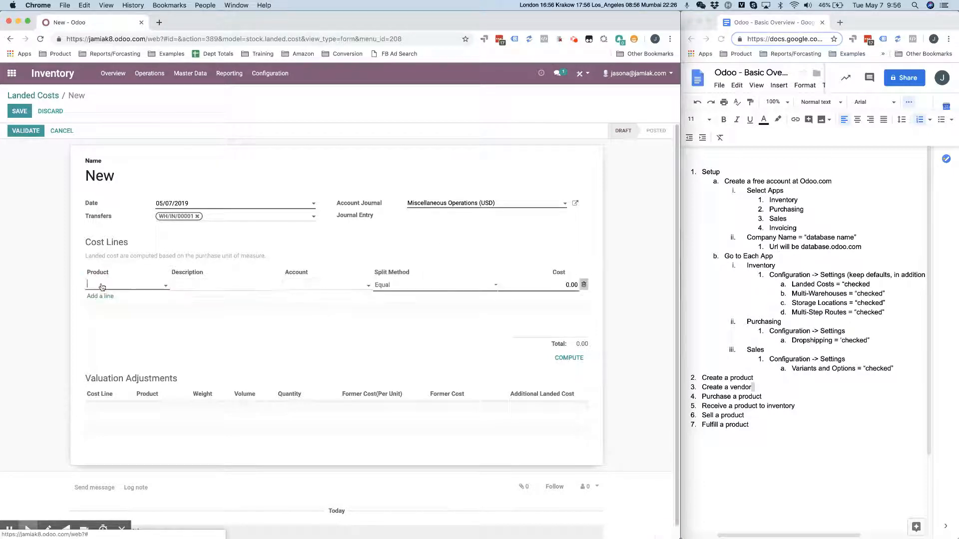
pyautogui.write('du')
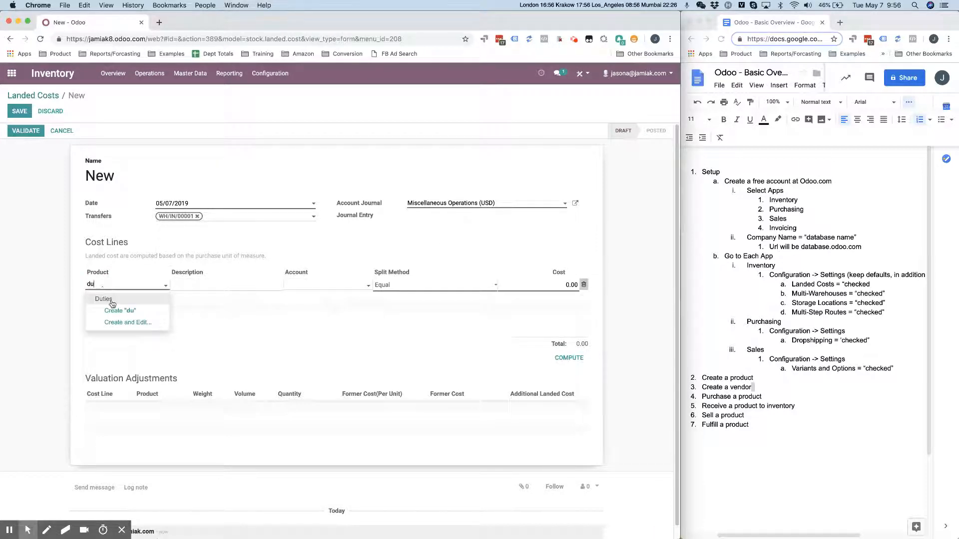
pyautogui.click(114, 303)
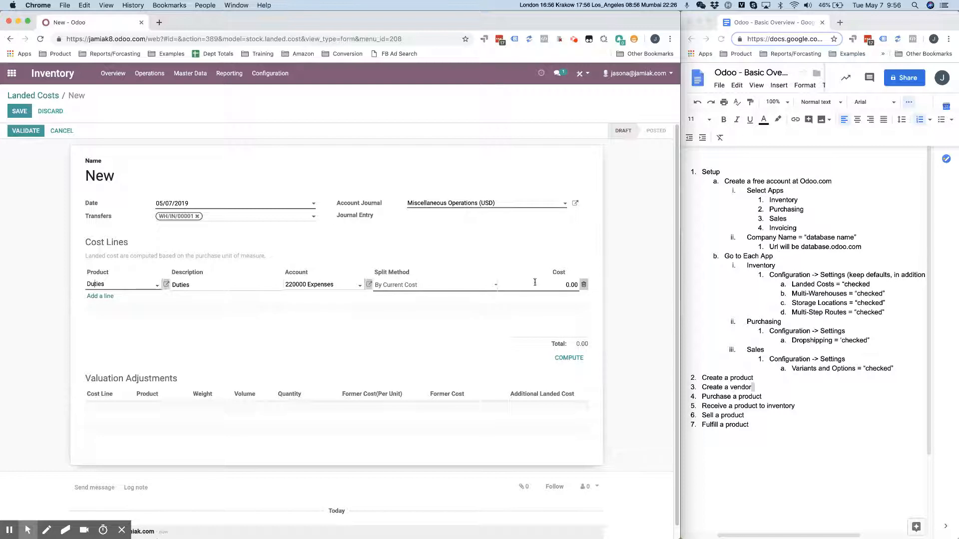
pyautogui.write('50')
pyautogui.press('Return')
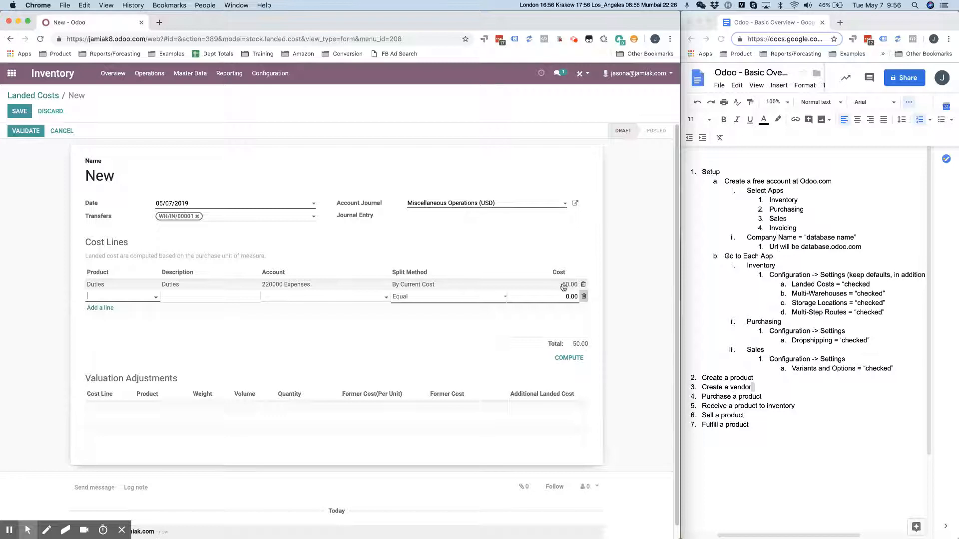
pyautogui.click(353, 345)
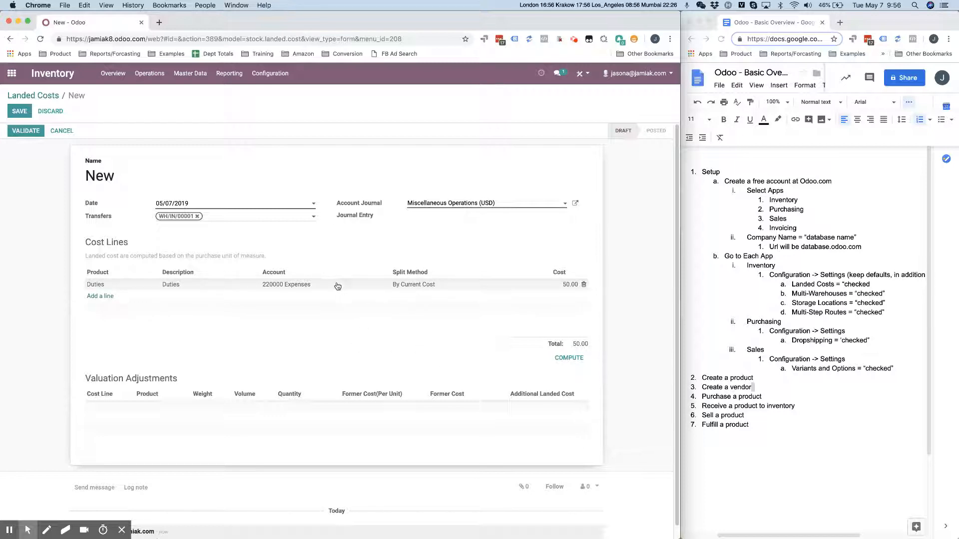
# Step: Compute the valuation adjustments, then save and validate the landed cost
pyautogui.click(573, 361)
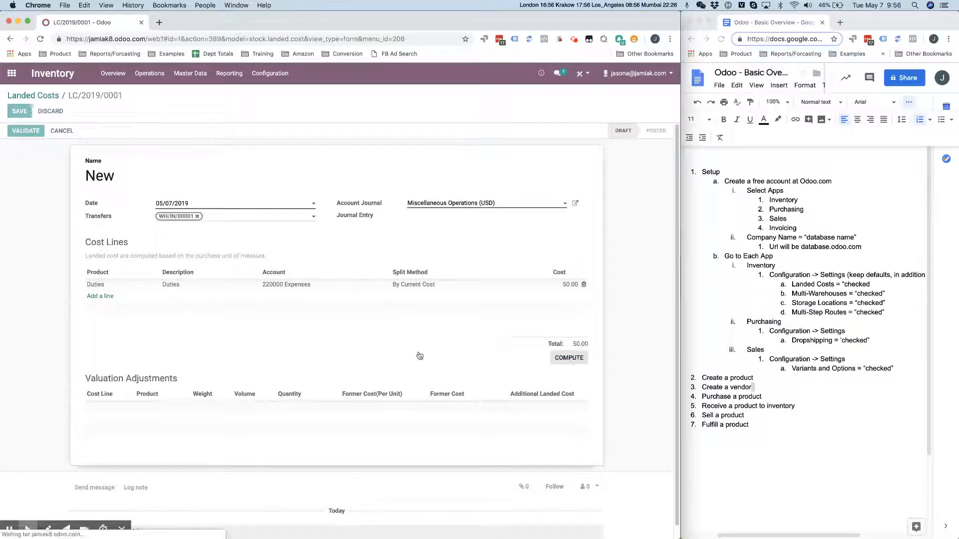
pyautogui.click(283, 359)
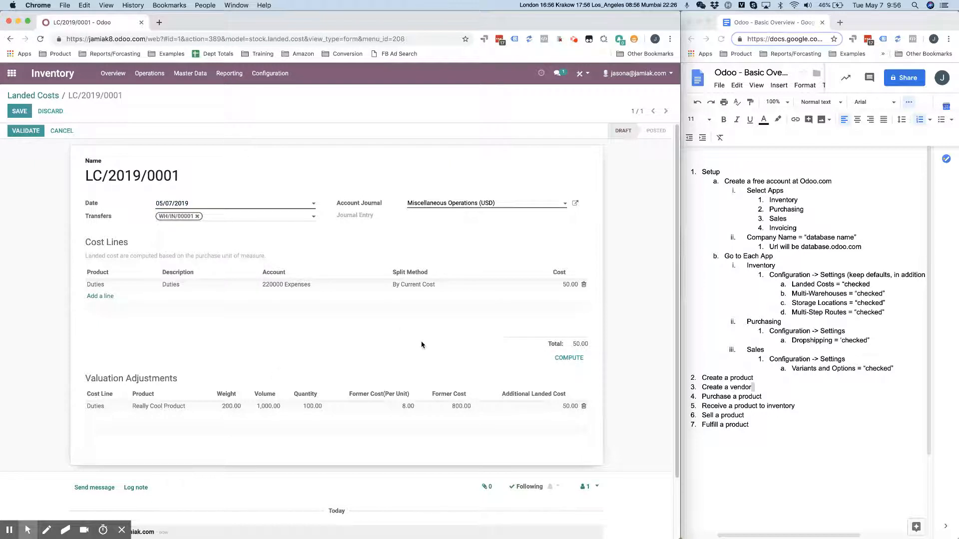
pyautogui.click(569, 358)
pyautogui.click(17, 112)
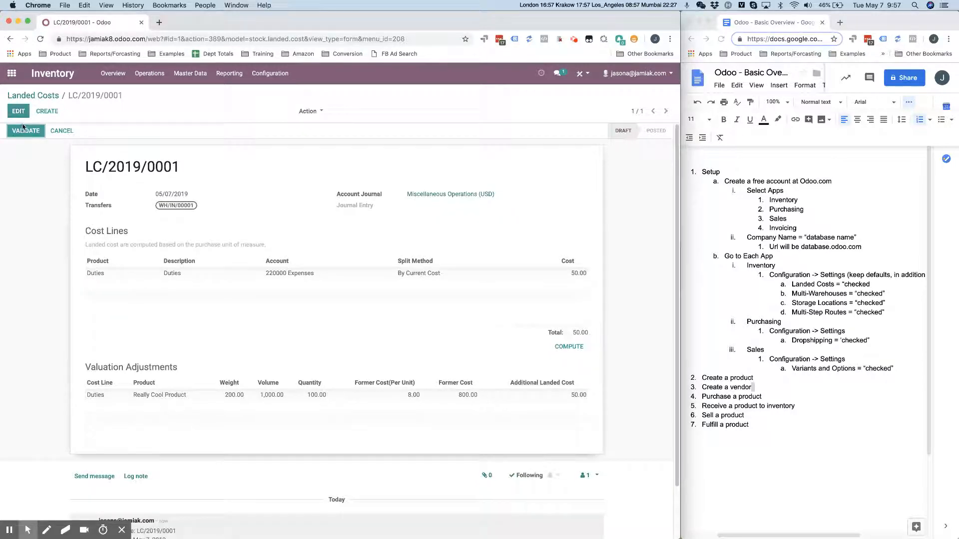
pyautogui.click(24, 130)
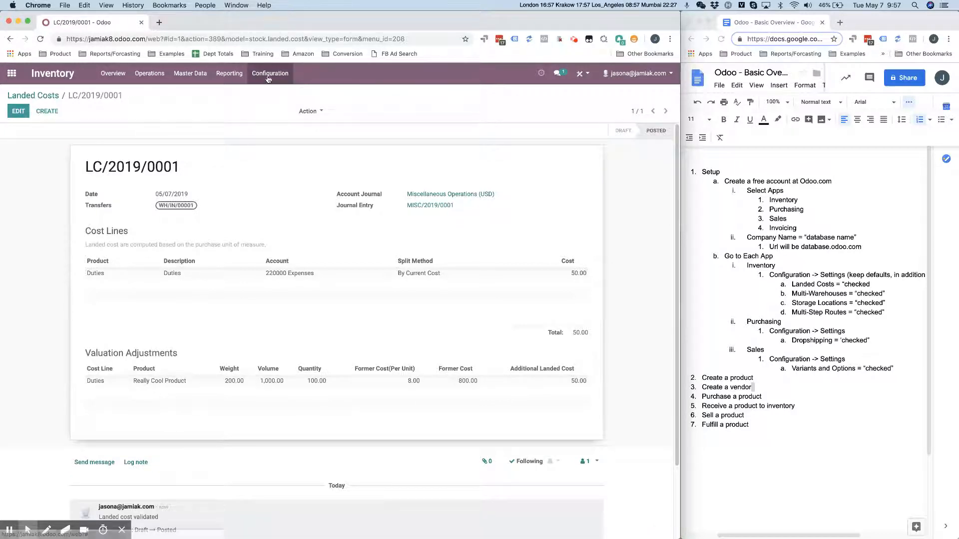
# Step: Retrieve the inventory valuation for current inventory and examine the valuation details of Really Cool Product
pyautogui.click(230, 79)
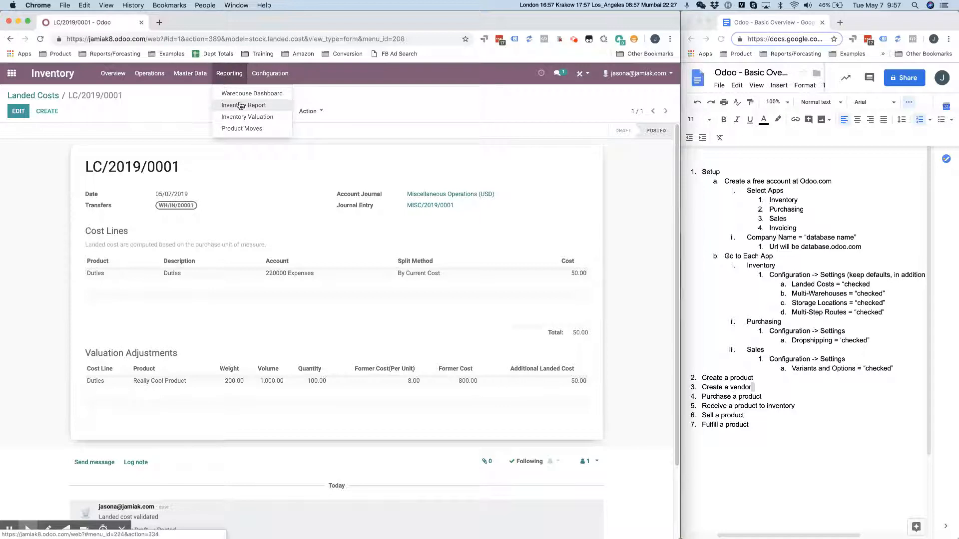
pyautogui.click(241, 119)
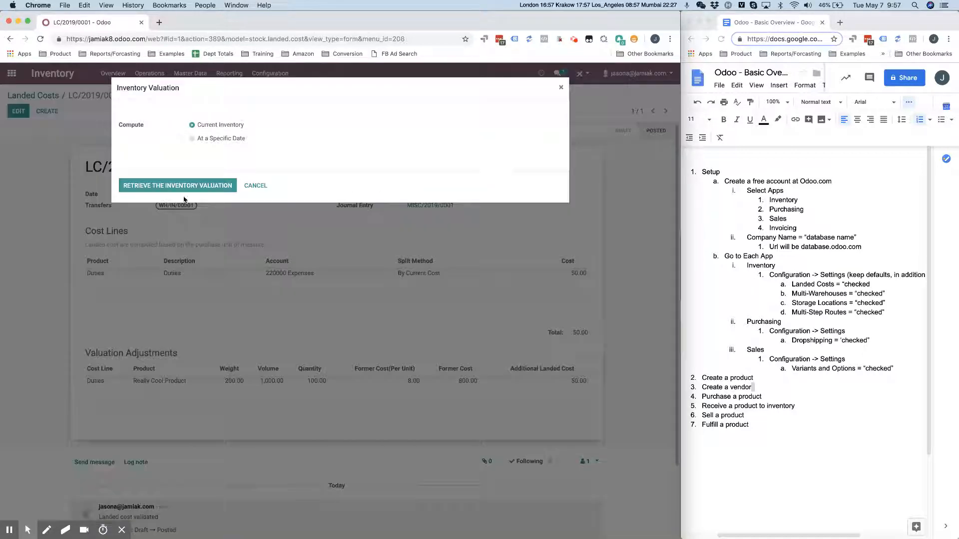
pyautogui.click(190, 188)
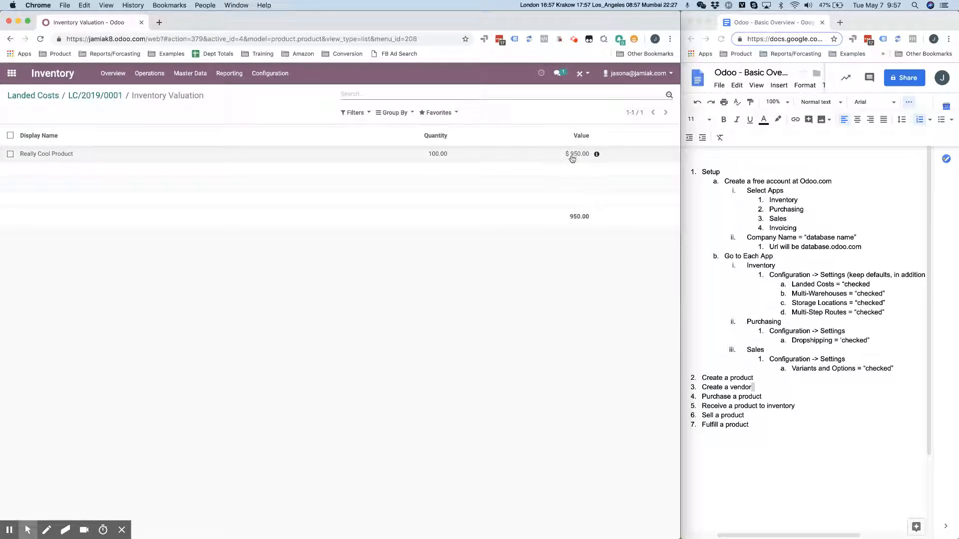
pyautogui.click(597, 155)
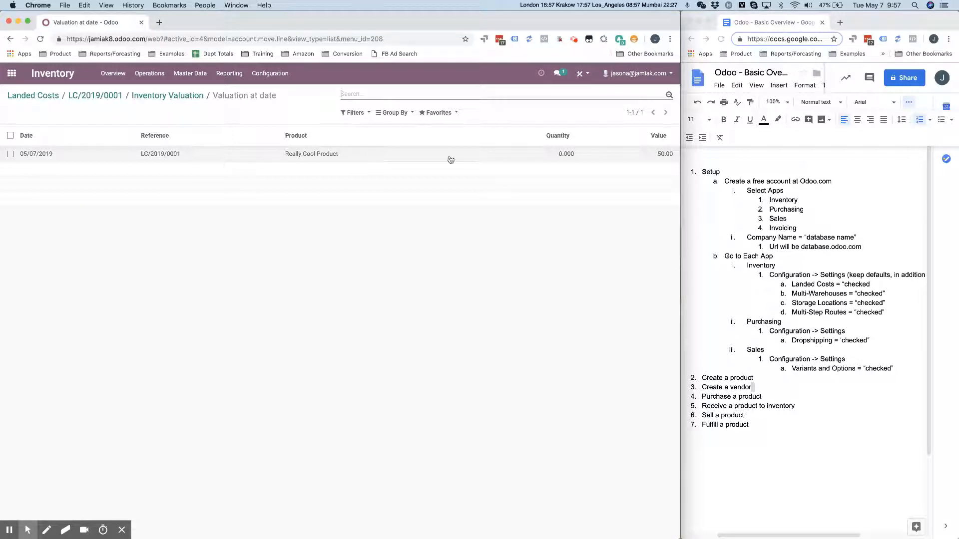
pyautogui.click(165, 96)
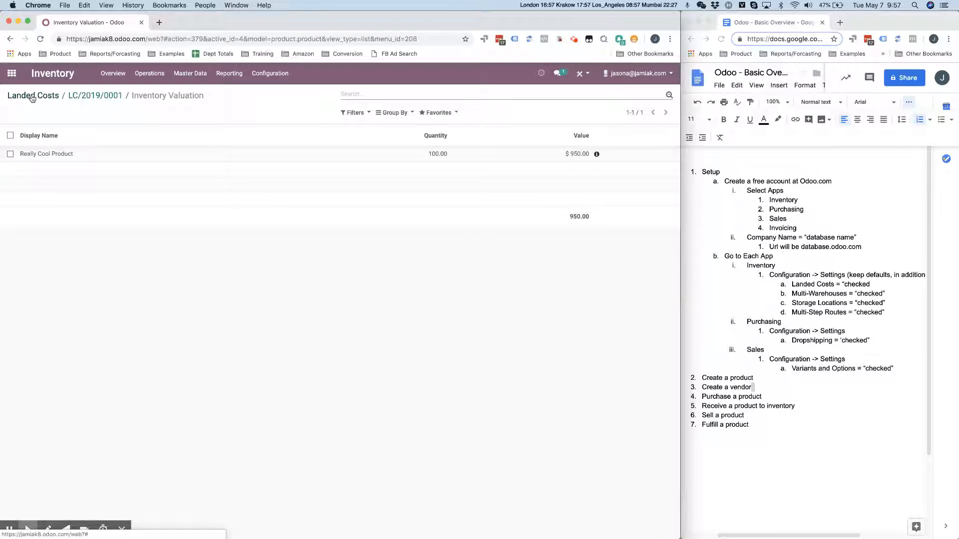
pyautogui.click(228, 74)
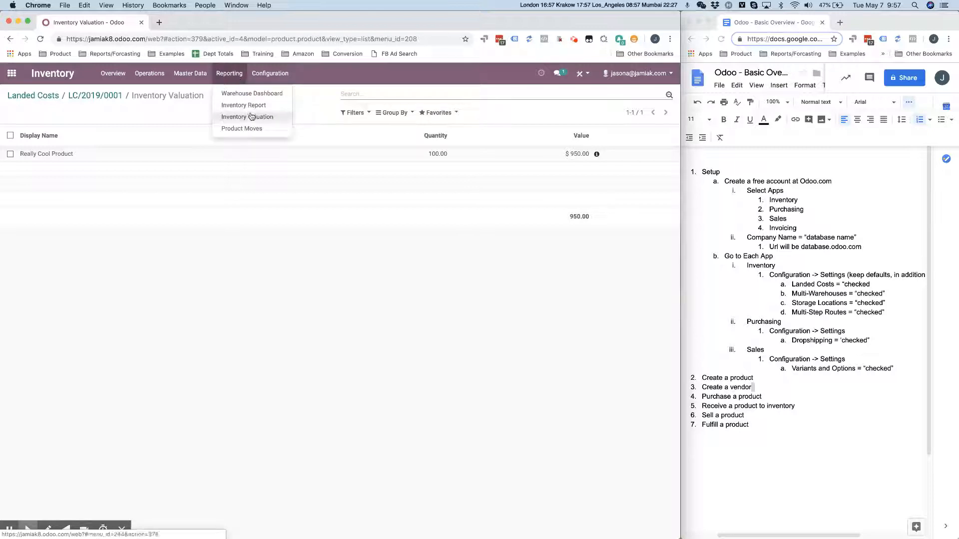
pyautogui.click(177, 111)
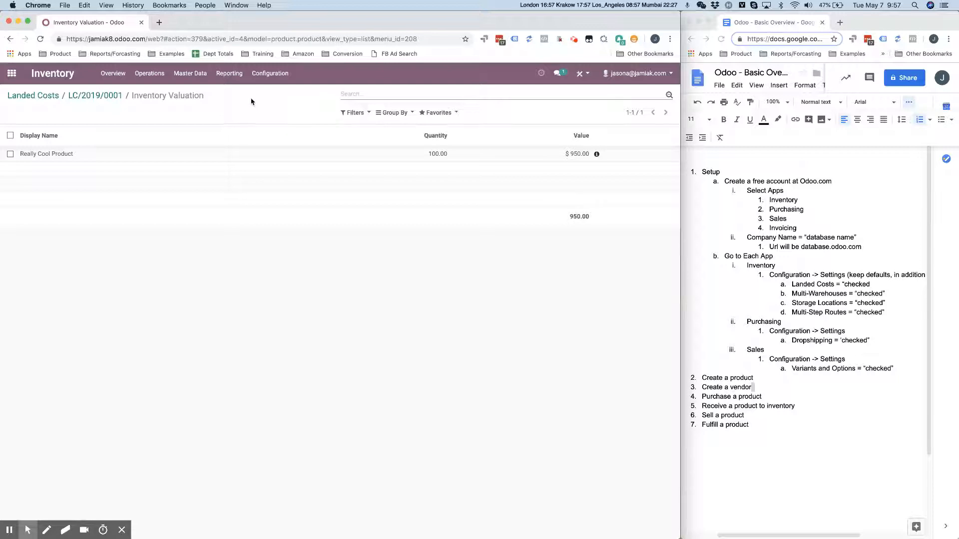
# Step: In the Sales app, start a quotation for a new customer named Great New Customer with 15 Days payment terms
pyautogui.click(11, 73)
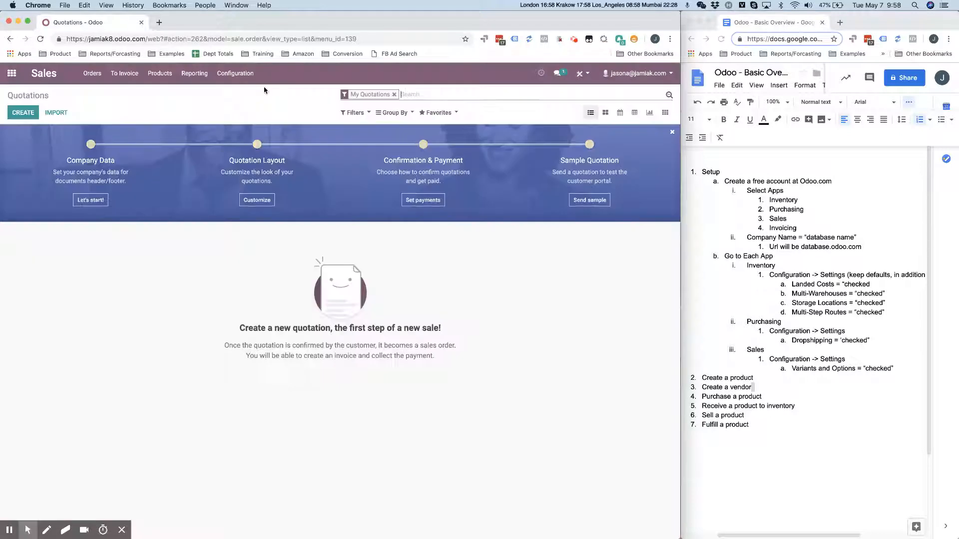
pyautogui.click(22, 114)
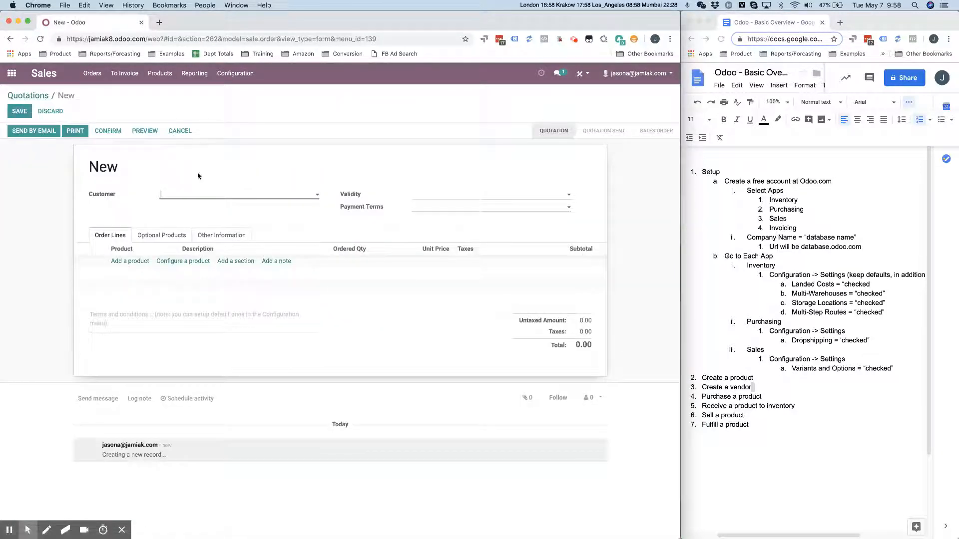
pyautogui.write('eat New Customer')
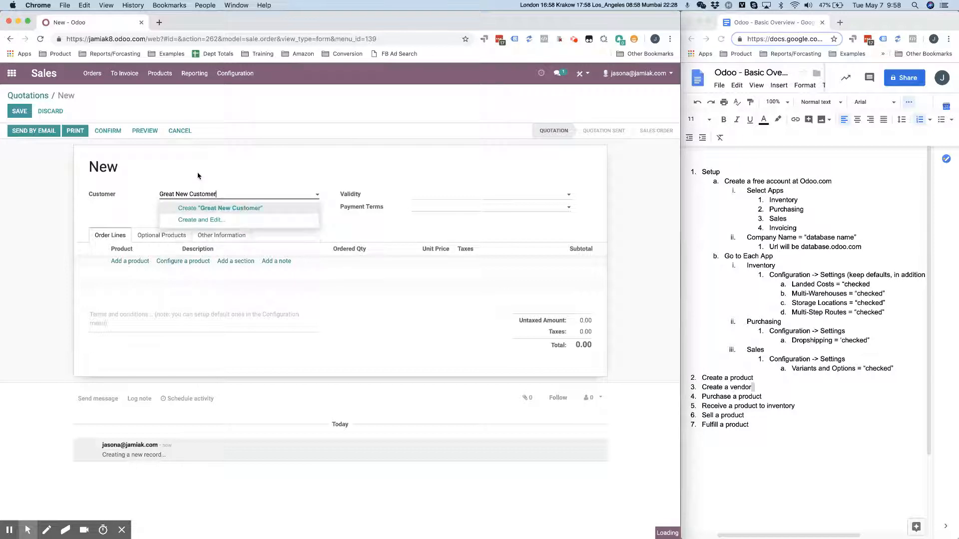
pyautogui.click(202, 211)
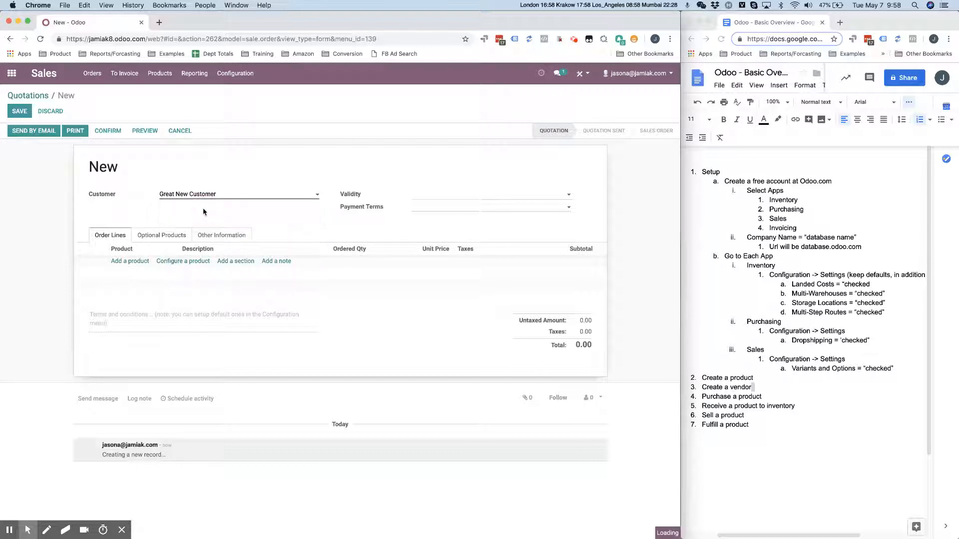
pyautogui.click(435, 208)
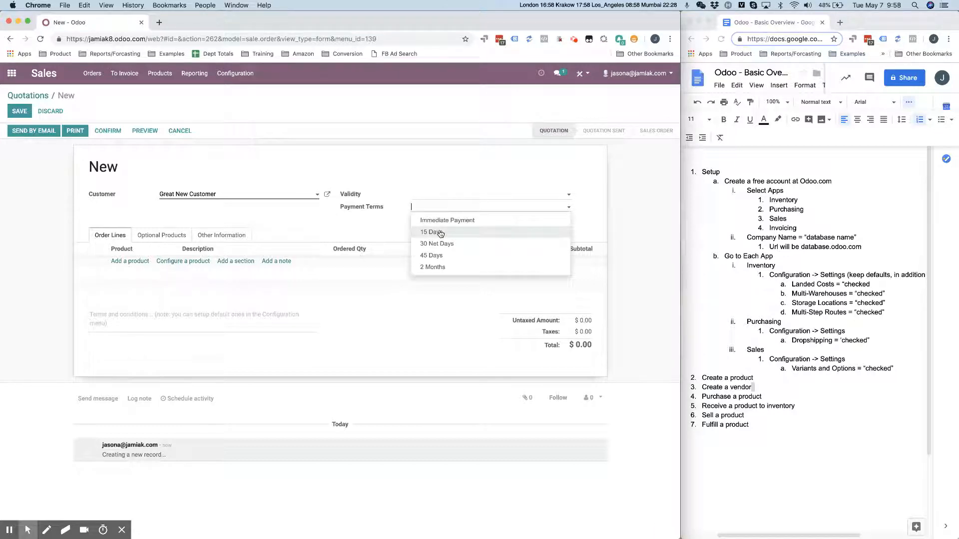
pyautogui.click(434, 229)
# Step: Add Really Cool Product to the quotation's order lines with an ordered quantity of 5 and a unit price of 20
pyautogui.click(130, 263)
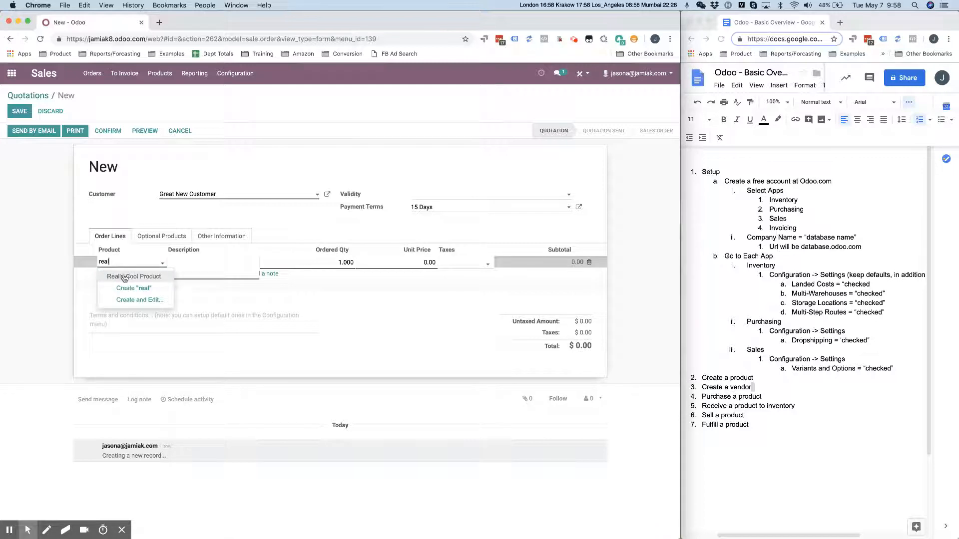
pyautogui.click(125, 276)
pyautogui.click(338, 263)
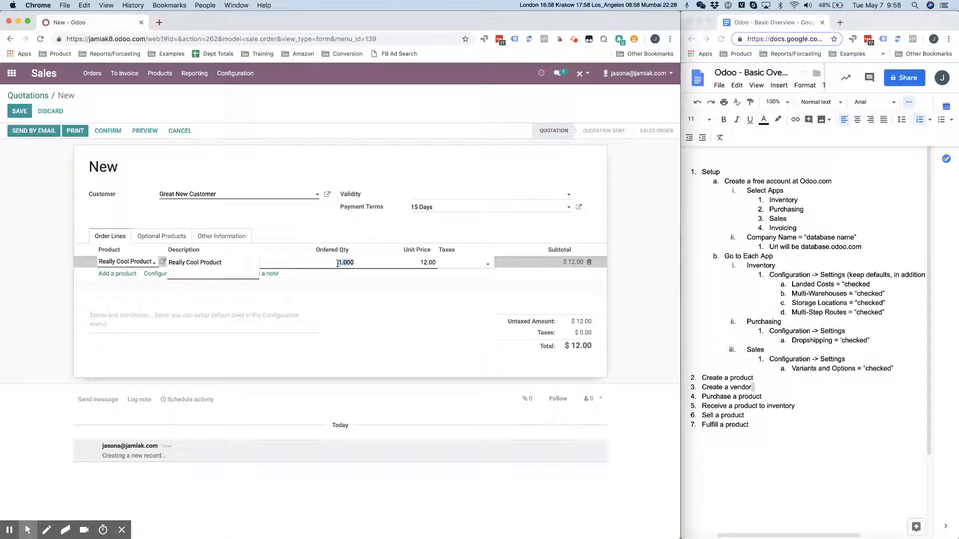
pyautogui.write('5')
pyautogui.press('Tab')
pyautogui.write('20')
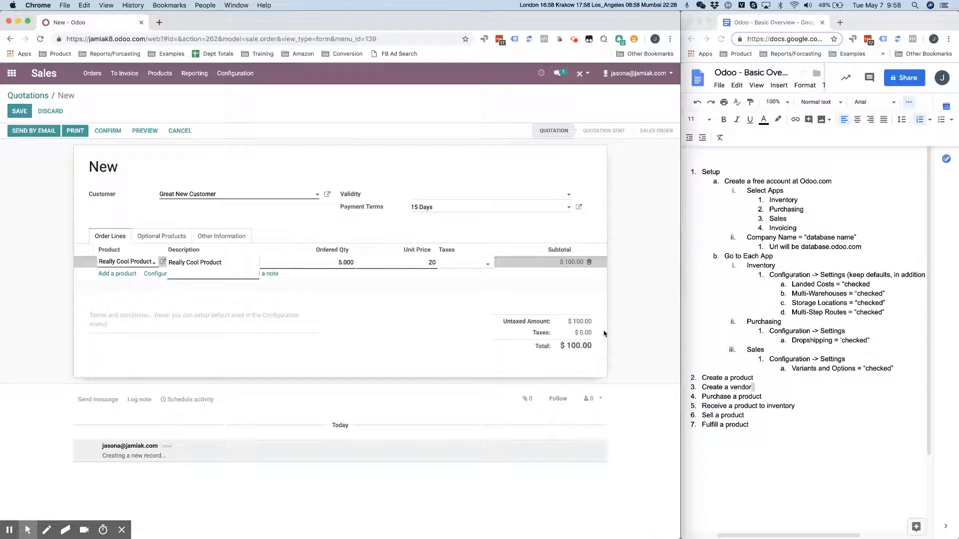
pyautogui.click(251, 320)
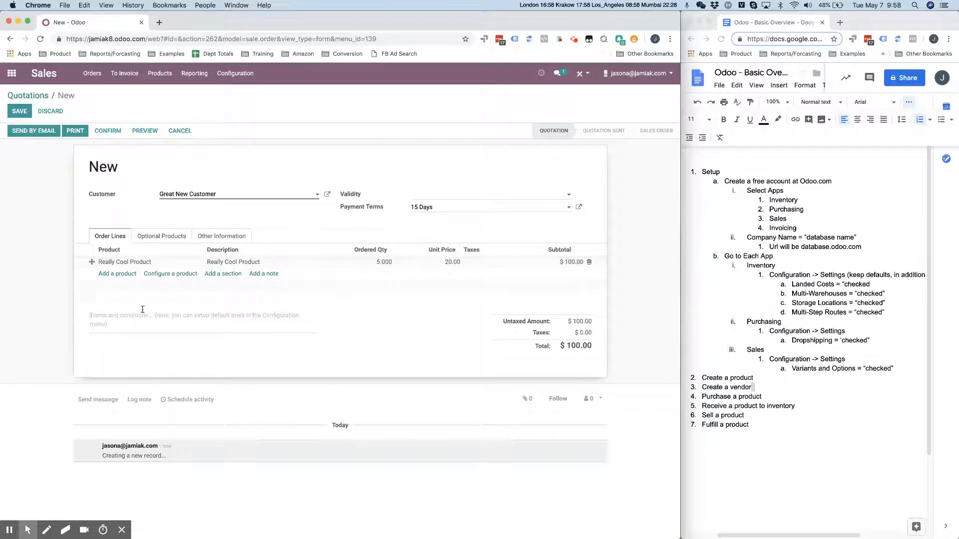
# Step: Set the quotation's shipping policy to deliver all products at once, then save and confirm the quotation
pyautogui.click(159, 237)
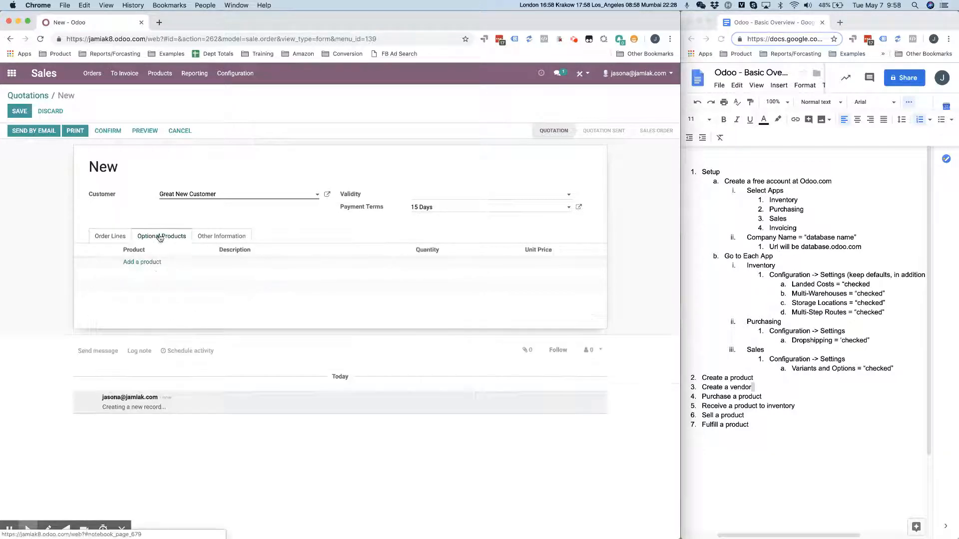
pyautogui.click(222, 237)
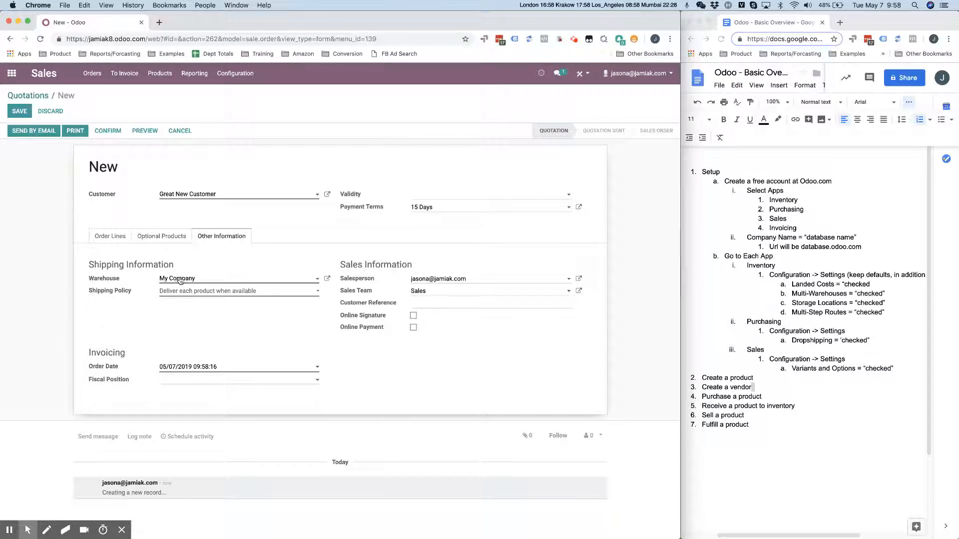
pyautogui.click(188, 295)
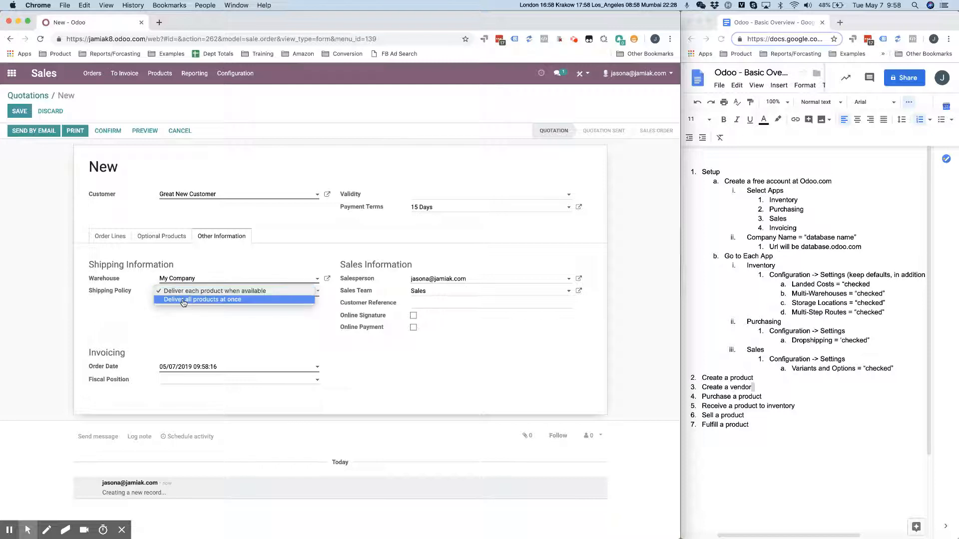
pyautogui.click(182, 302)
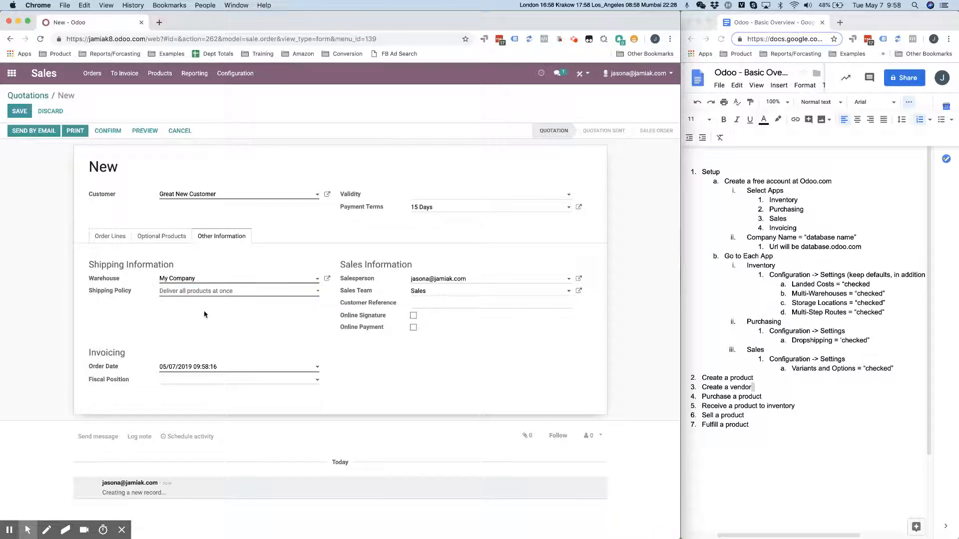
pyautogui.click(200, 295)
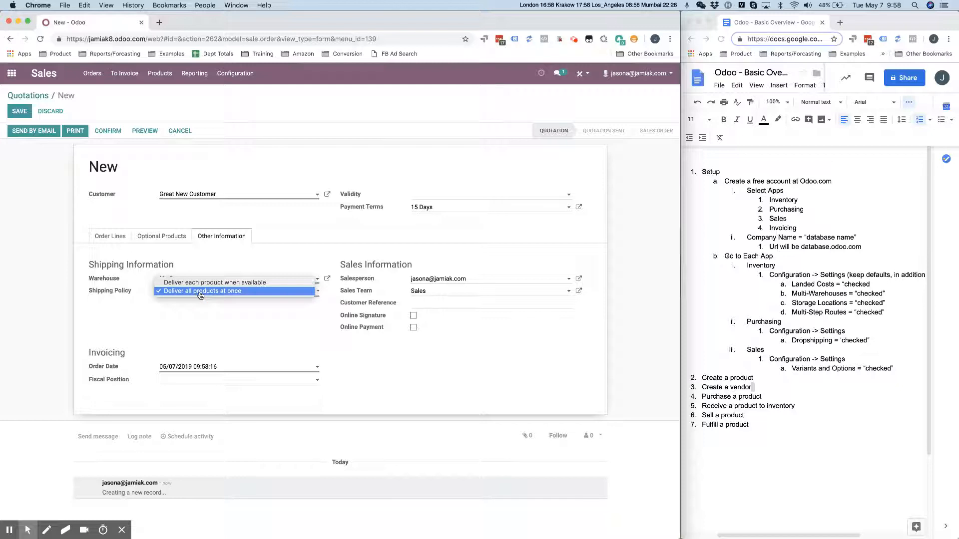
pyautogui.click(212, 337)
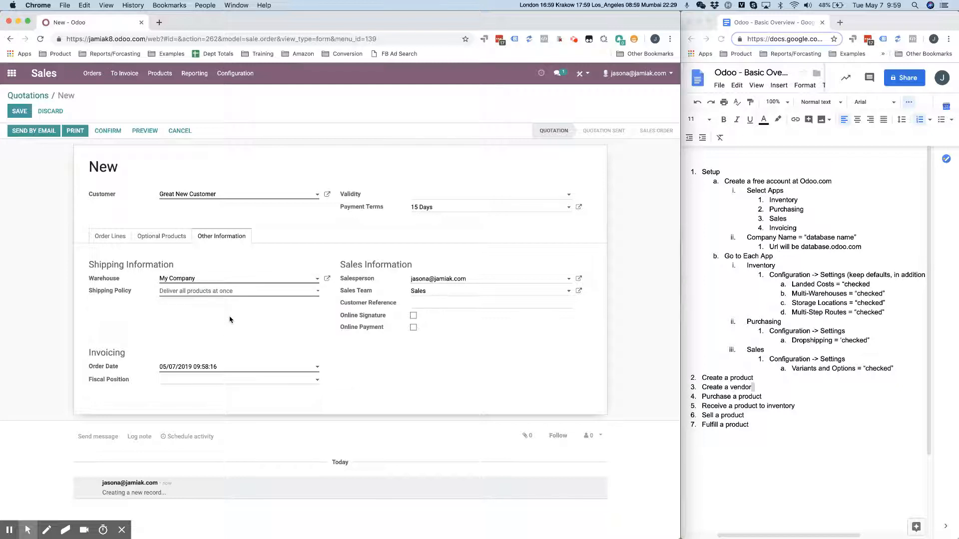
pyautogui.click(19, 111)
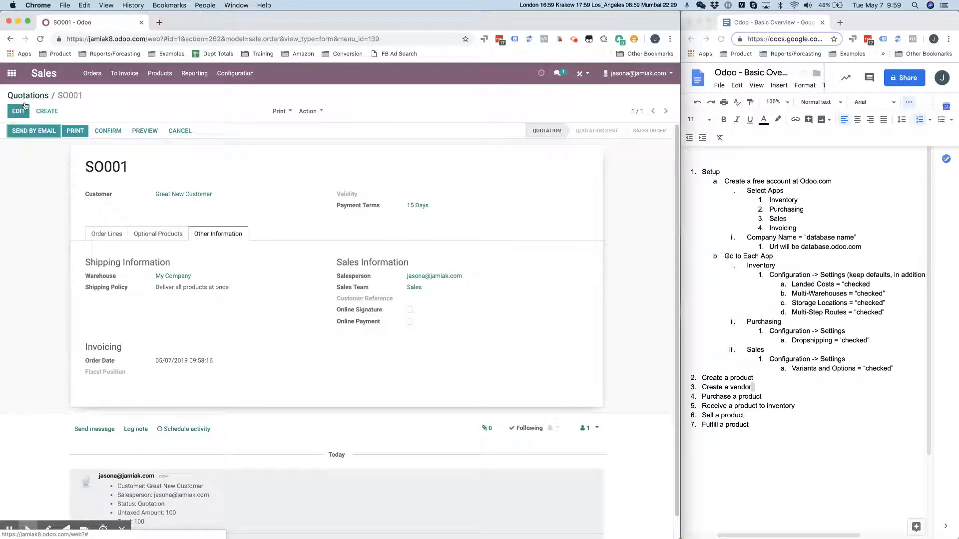
pyautogui.click(105, 131)
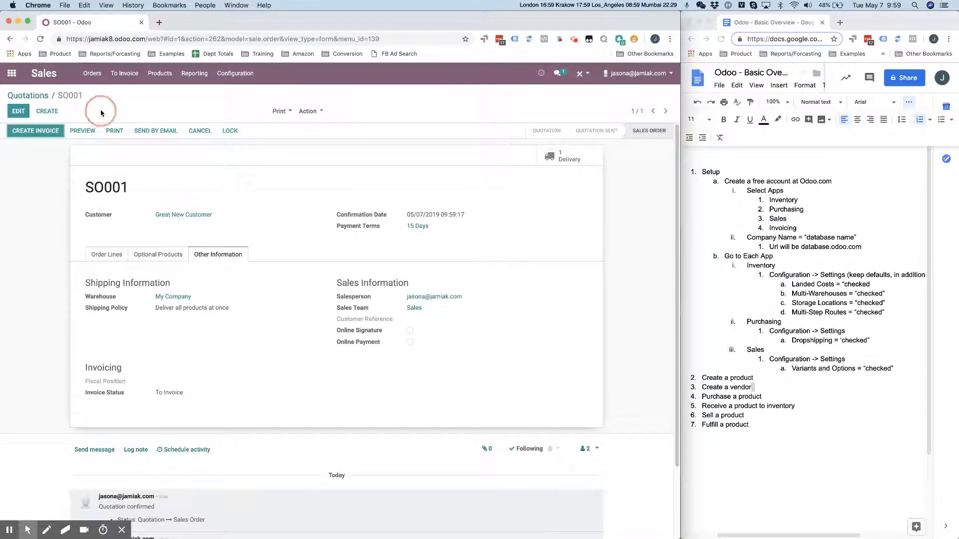
# Step: Open Great New Customer's sales order from the confirmed orders and examine its linked delivery order
pyautogui.click(92, 74)
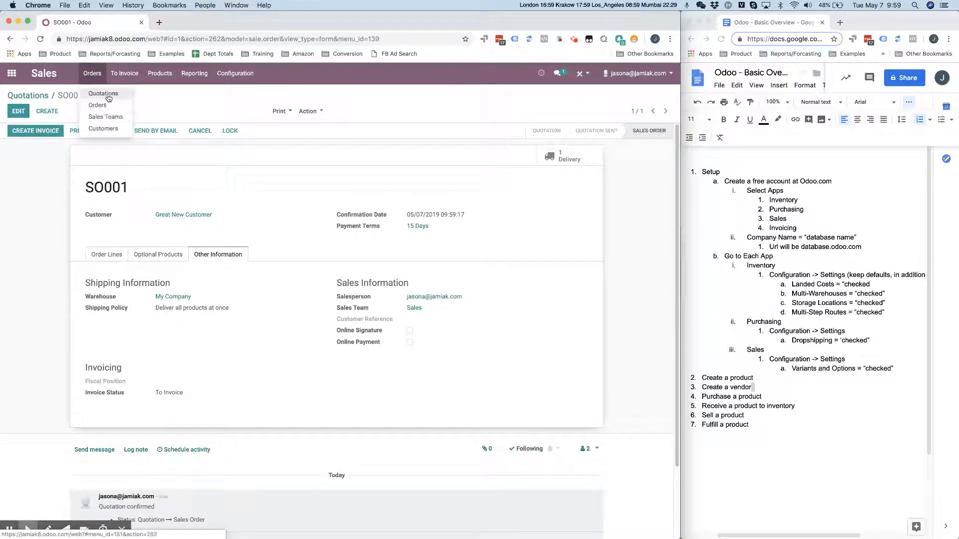
pyautogui.click(107, 106)
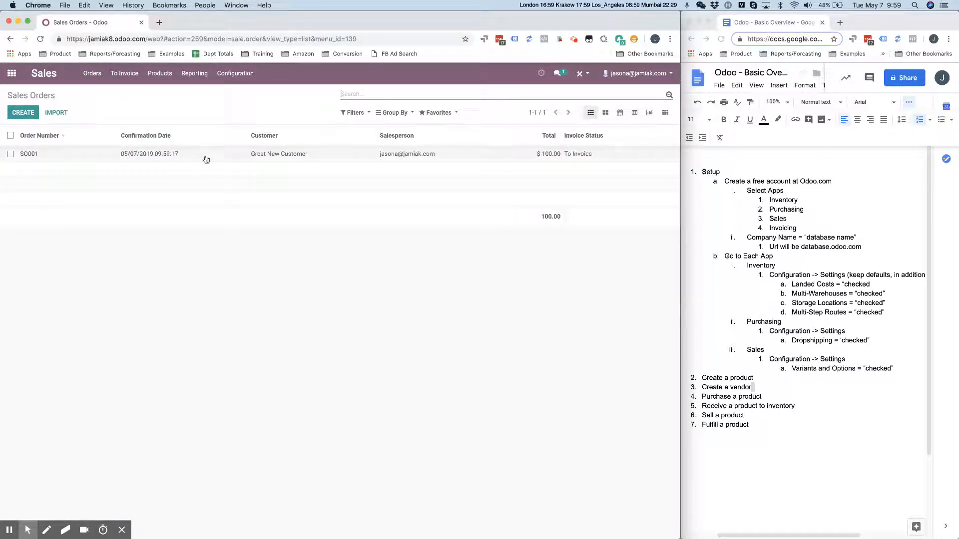
pyautogui.click(268, 155)
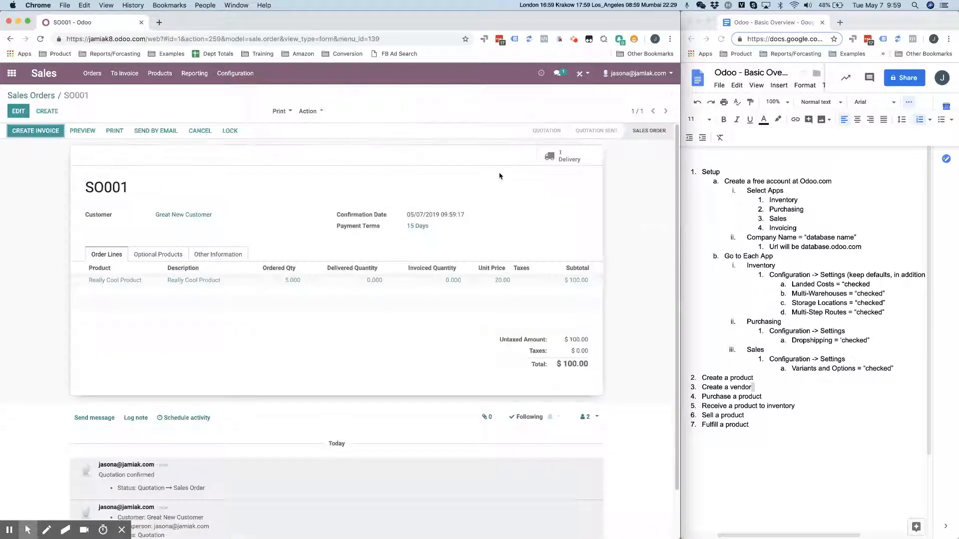
pyautogui.click(575, 159)
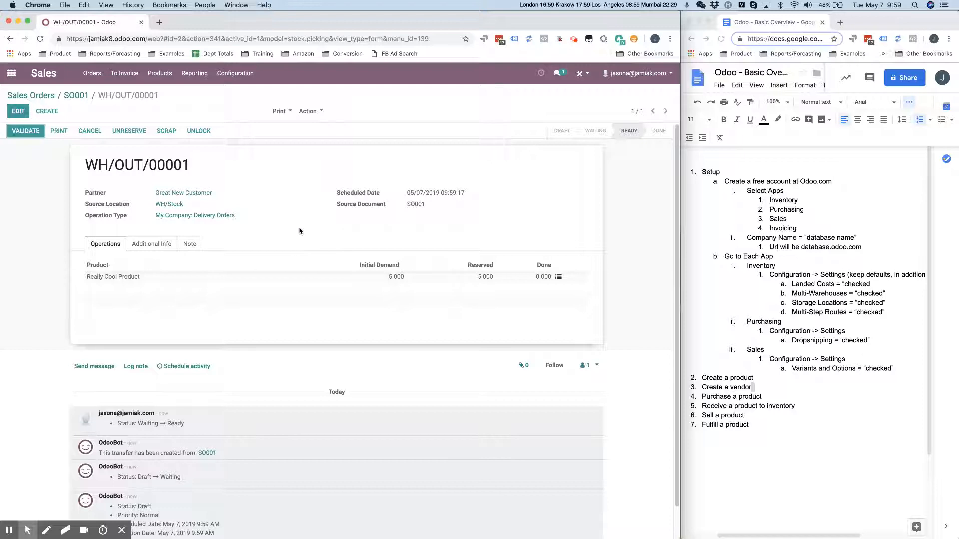
pyautogui.doubleClick(125, 166)
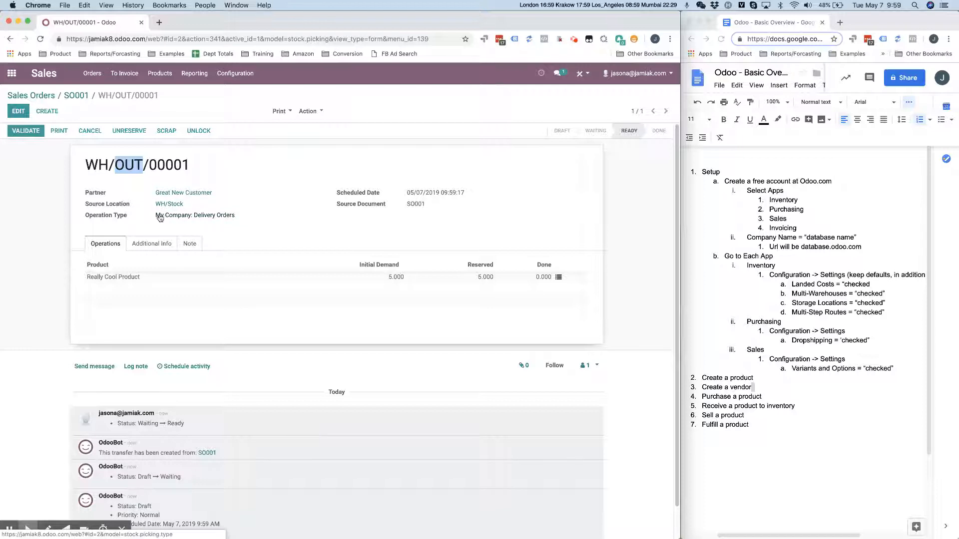
pyautogui.click(266, 184)
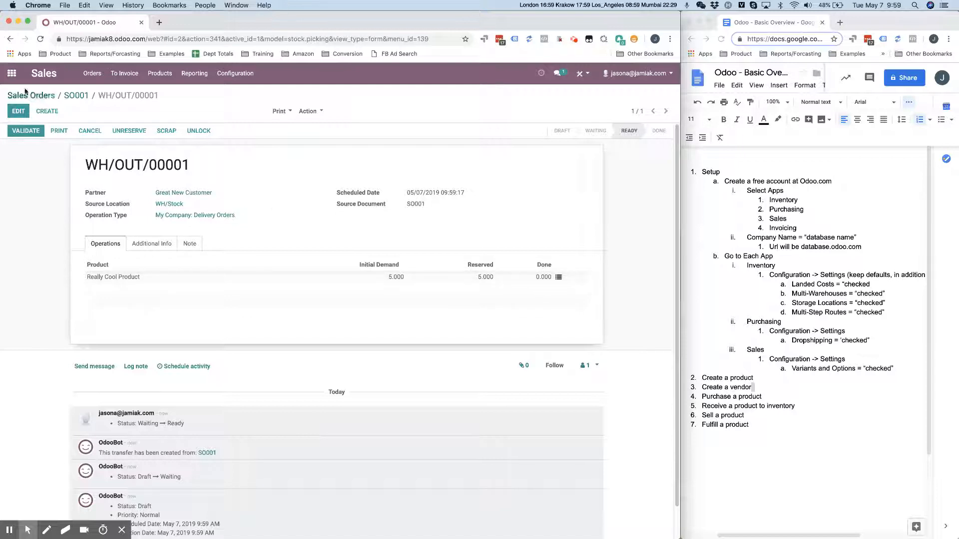
# Step: In the Inventory app, open Great New Customer's delivery order from the delivery orders to process
pyautogui.click(12, 73)
pyautogui.click(373, 149)
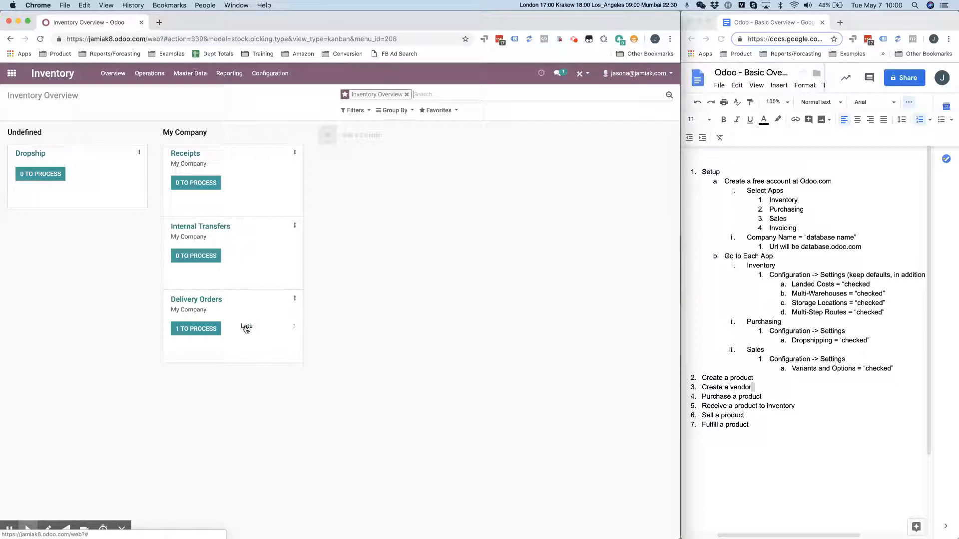
pyautogui.click(192, 328)
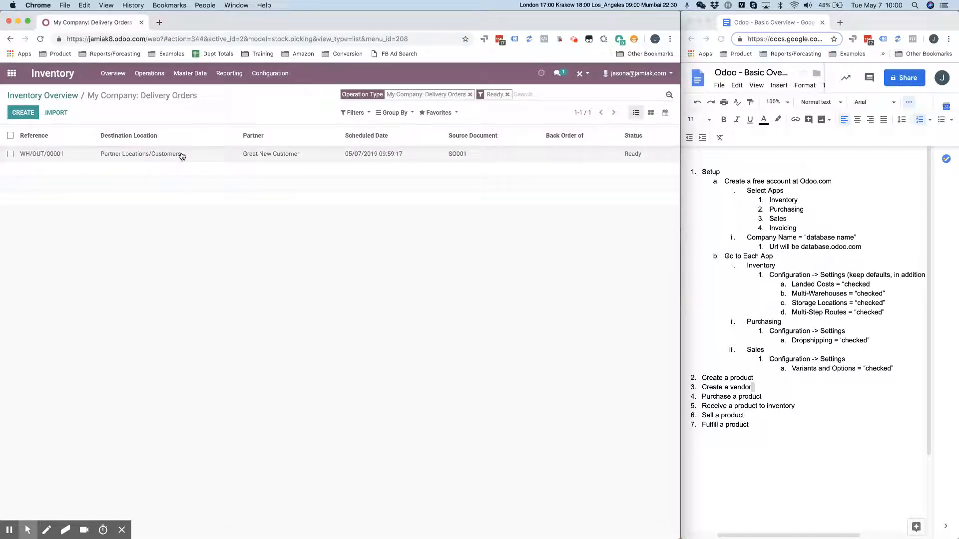
pyautogui.click(182, 155)
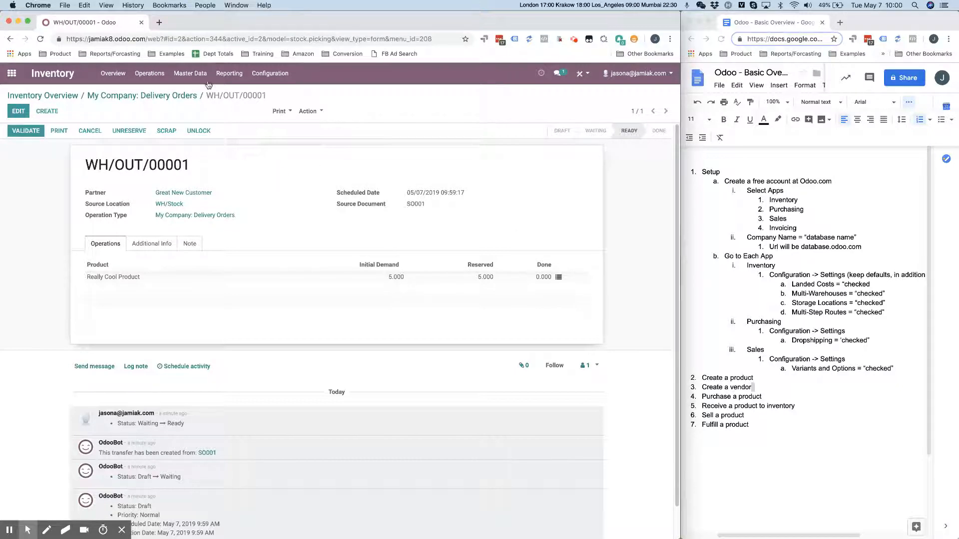
# Step: Retrieve the current inventory quantities, examine Really Cool Product's reserved and on-hand stock by location, and return to the delivery order
pyautogui.click(229, 74)
pyautogui.click(248, 107)
pyautogui.click(233, 188)
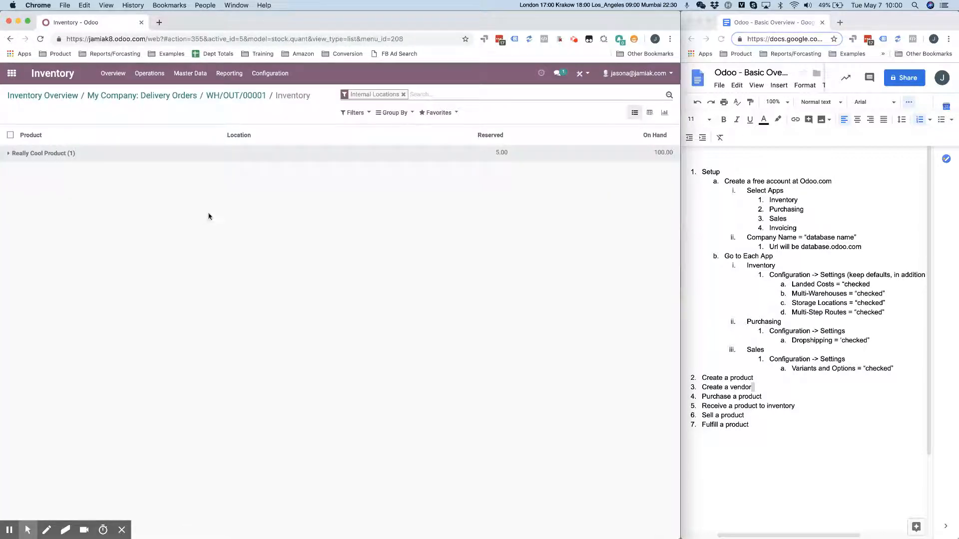
pyautogui.click(267, 156)
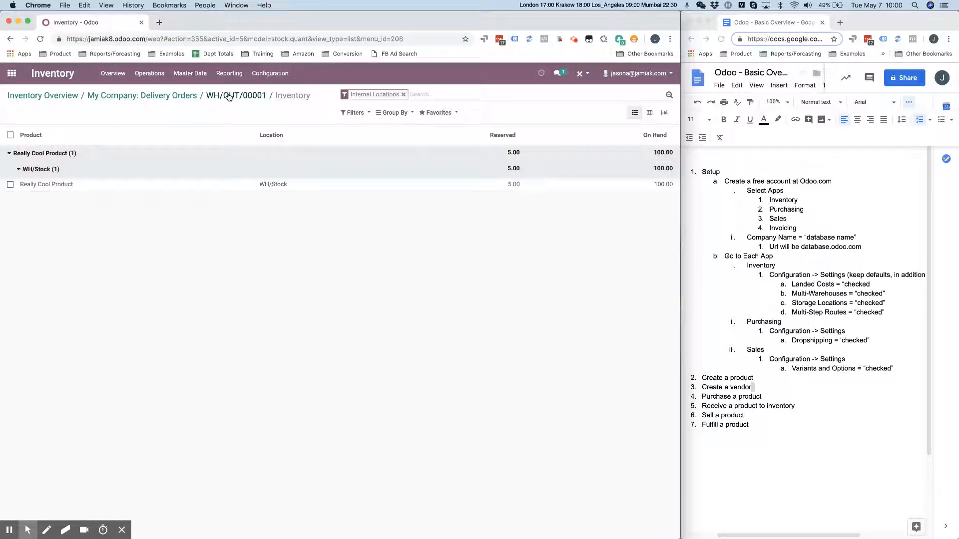
pyautogui.click(122, 96)
pyautogui.click(107, 156)
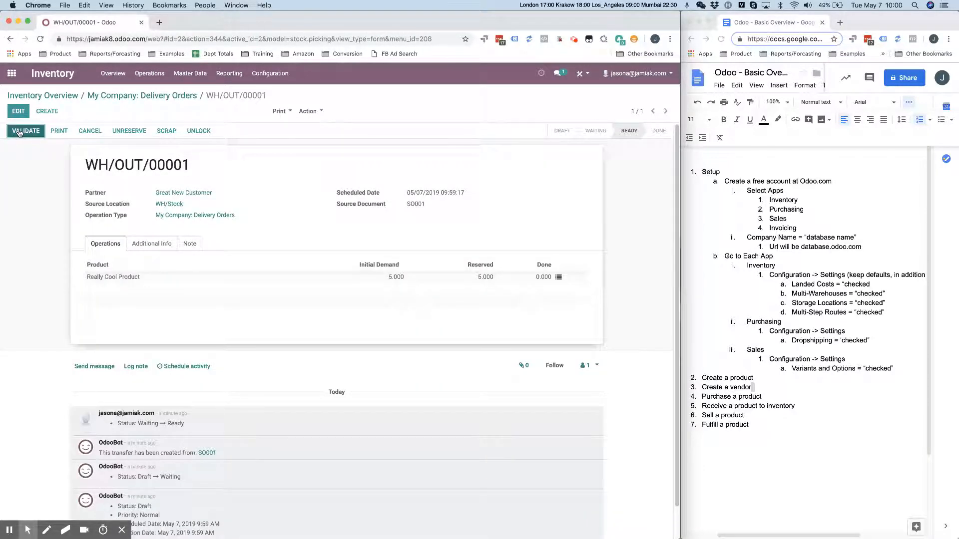
pyautogui.click(307, 113)
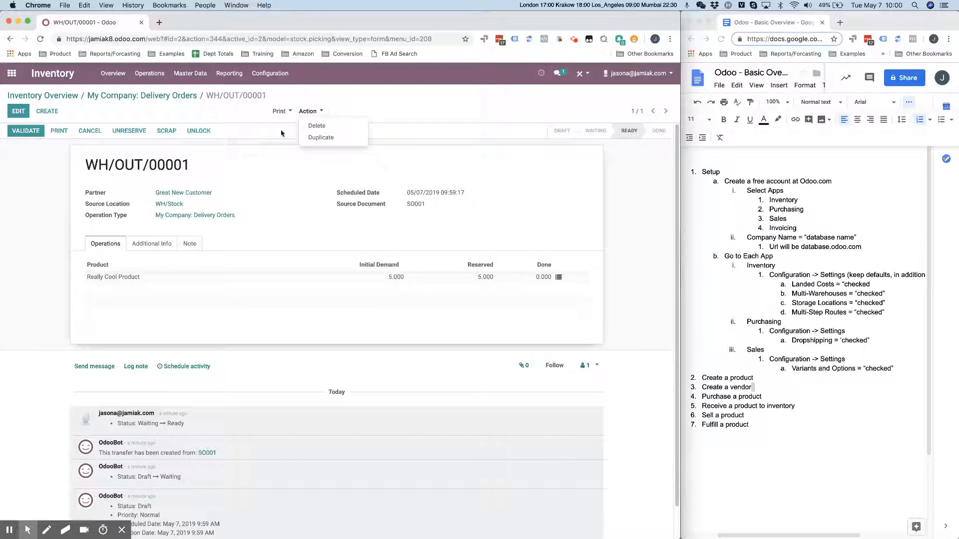
pyautogui.click(26, 131)
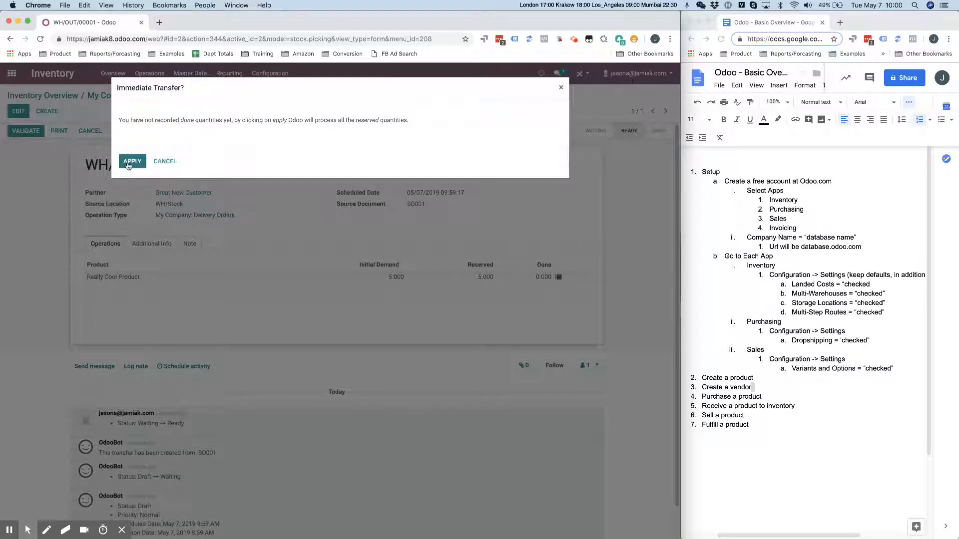
pyautogui.click(164, 162)
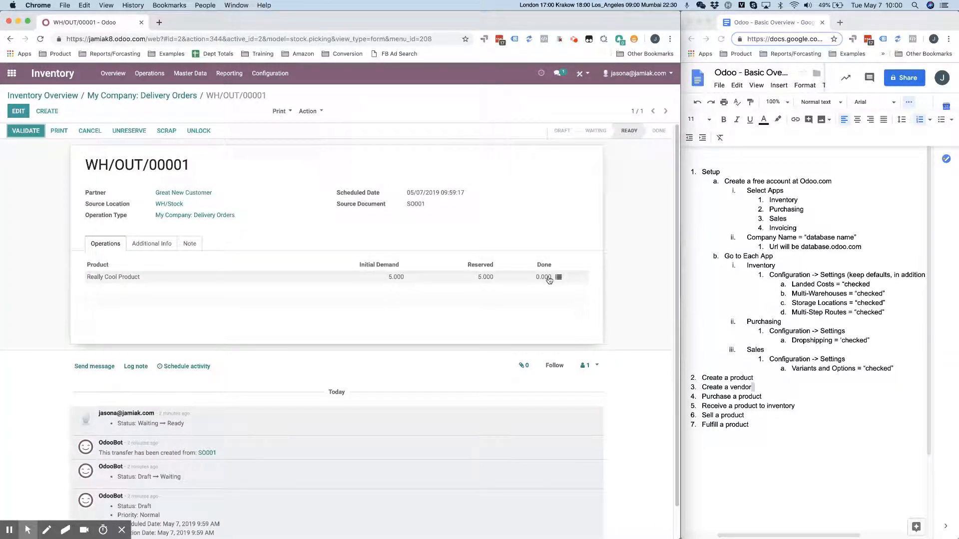
# Step: Validate the delivery order and apply the immediate transfer of all reserved quantities
pyautogui.click(15, 133)
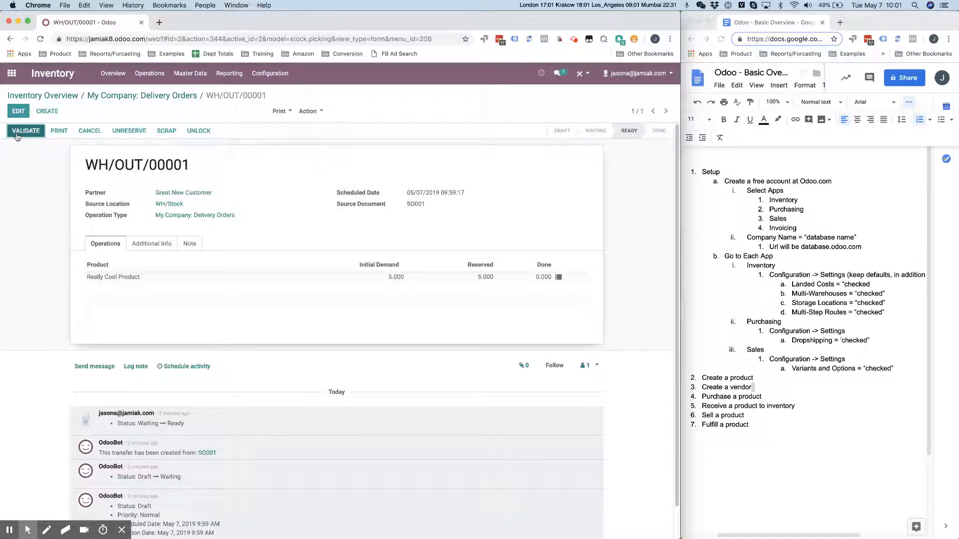
pyautogui.click(16, 134)
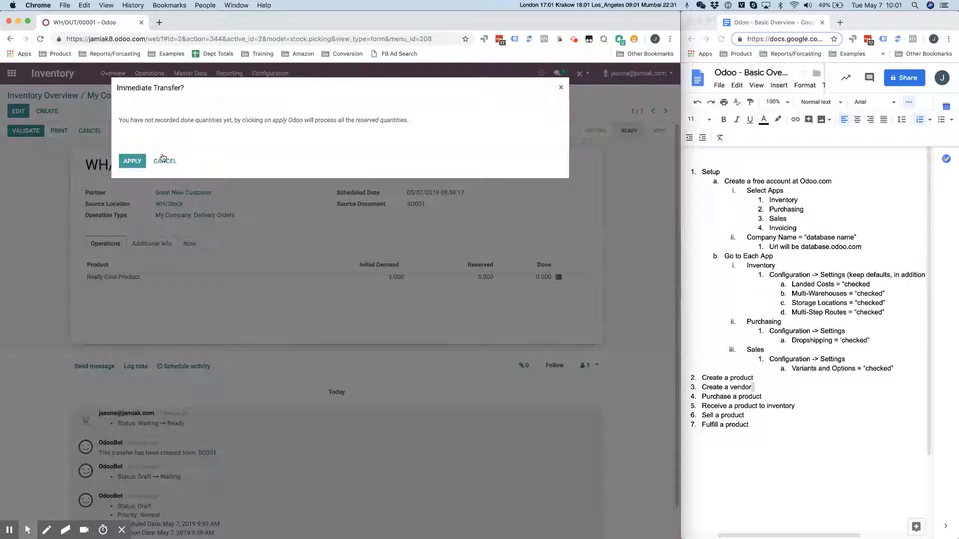
pyautogui.click(132, 161)
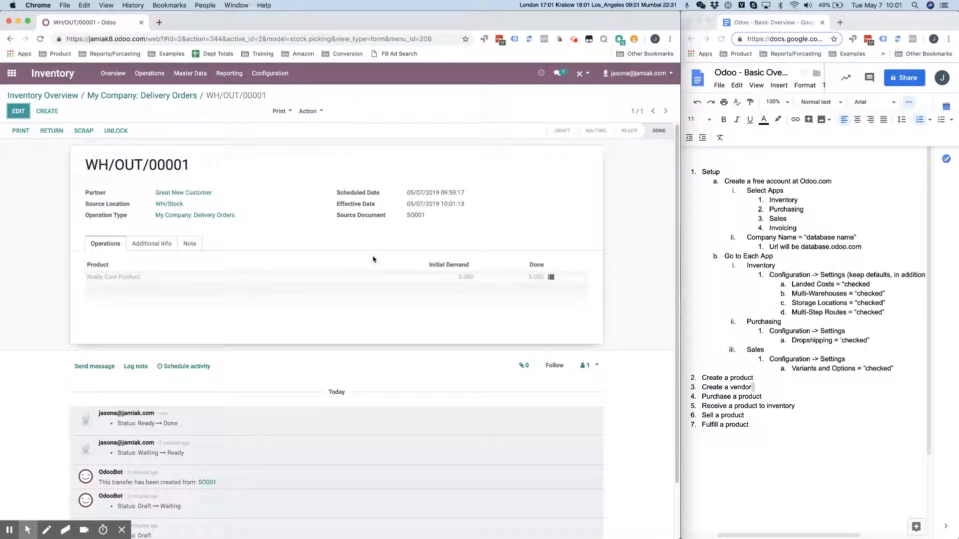
# Step: From the inventory overview, list the delivery orders without the Ready filter and reopen Great New Customer's completed delivery
pyautogui.click(55, 96)
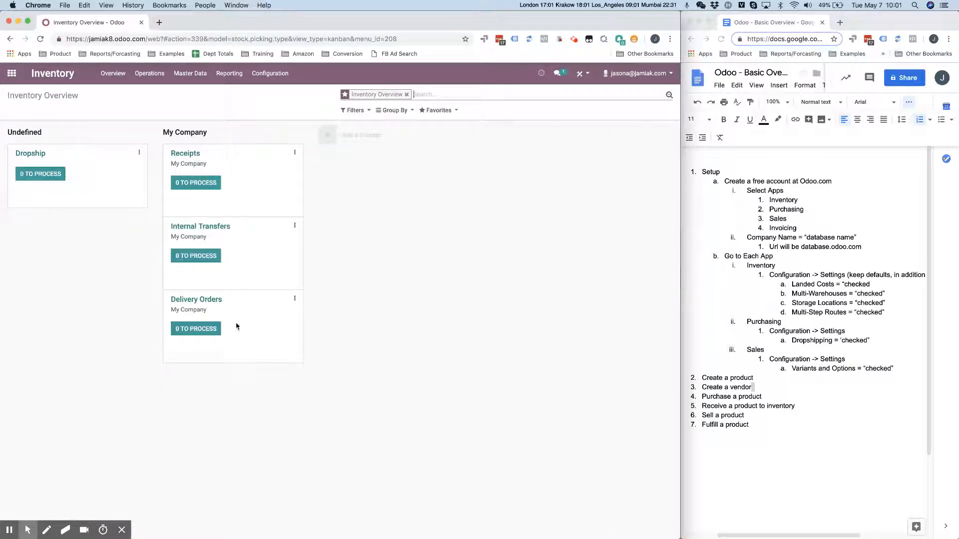
pyautogui.click(184, 330)
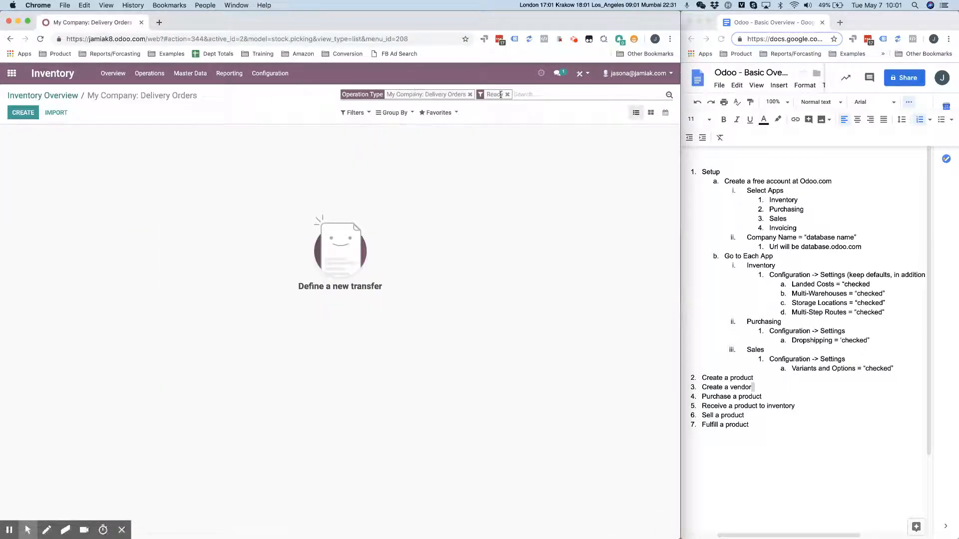
pyautogui.click(508, 95)
pyautogui.click(195, 157)
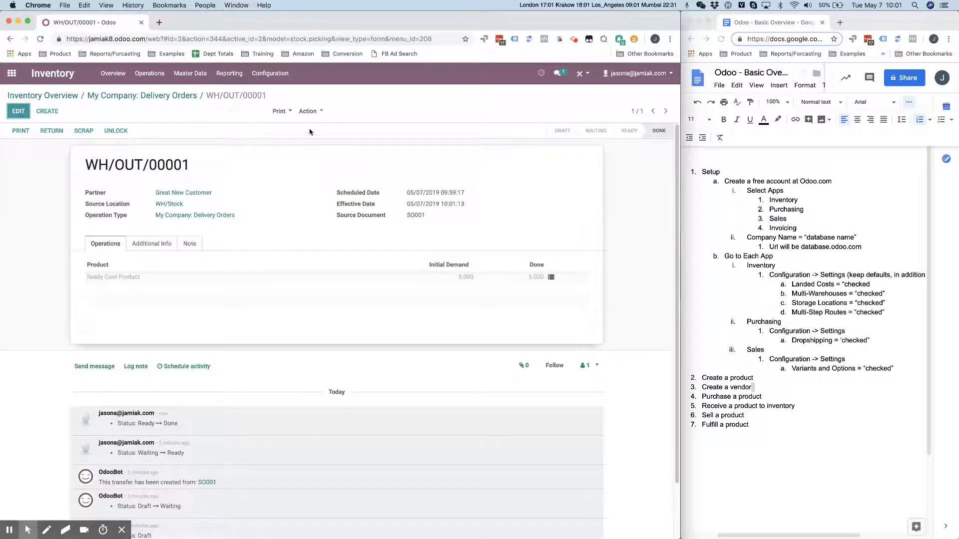
# Step: Retrieve the inventory report for current inventory and examine Really Cool Product's quantities by stock location after the delivery
pyautogui.click(229, 73)
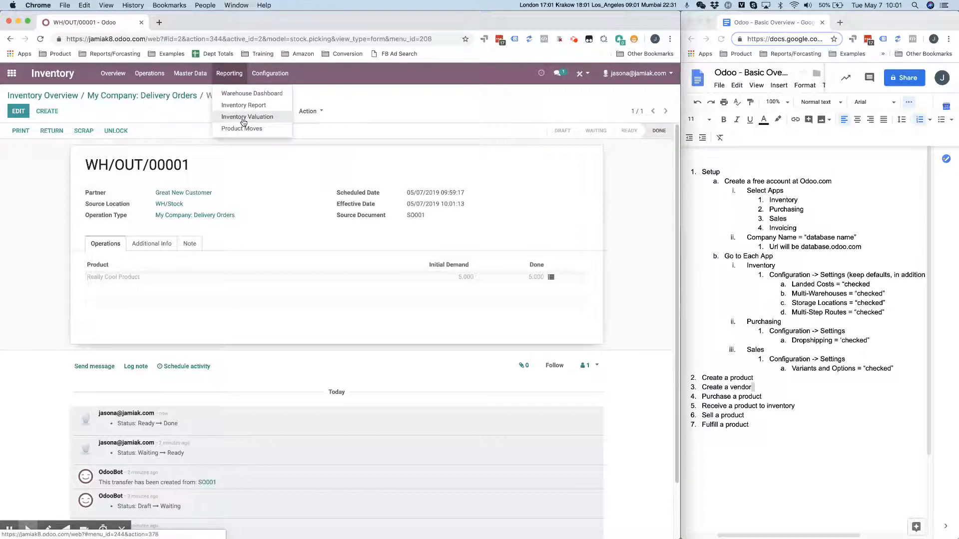
pyautogui.click(244, 105)
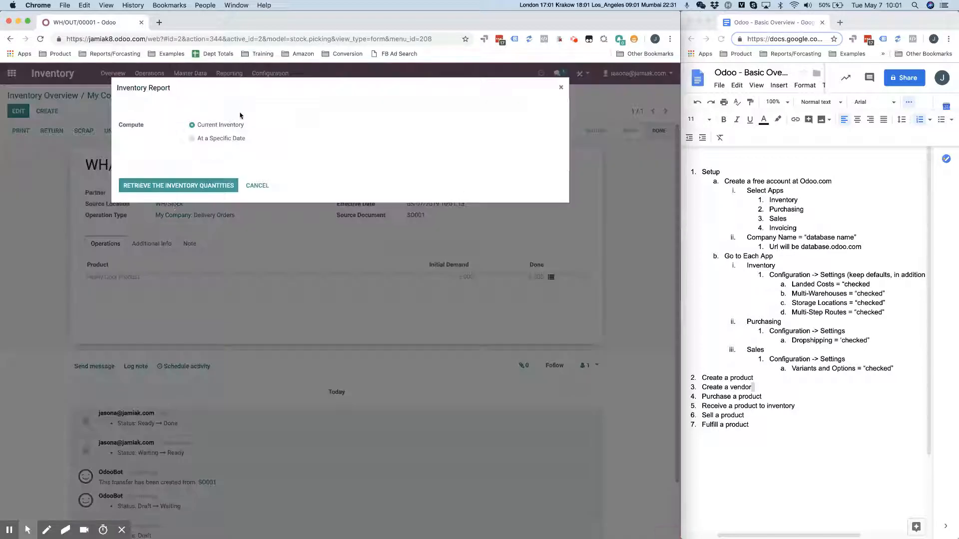
pyautogui.click(189, 187)
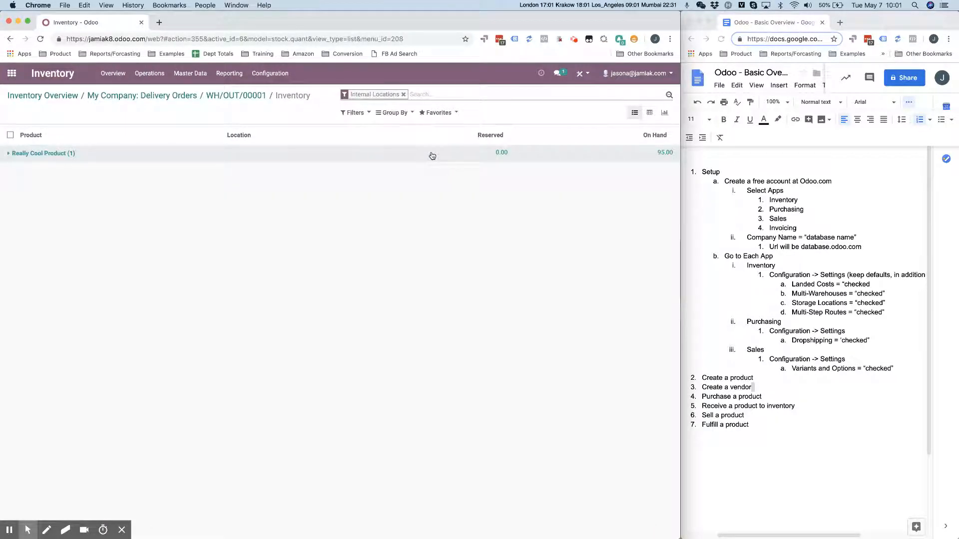
pyautogui.click(431, 154)
pyautogui.click(647, 176)
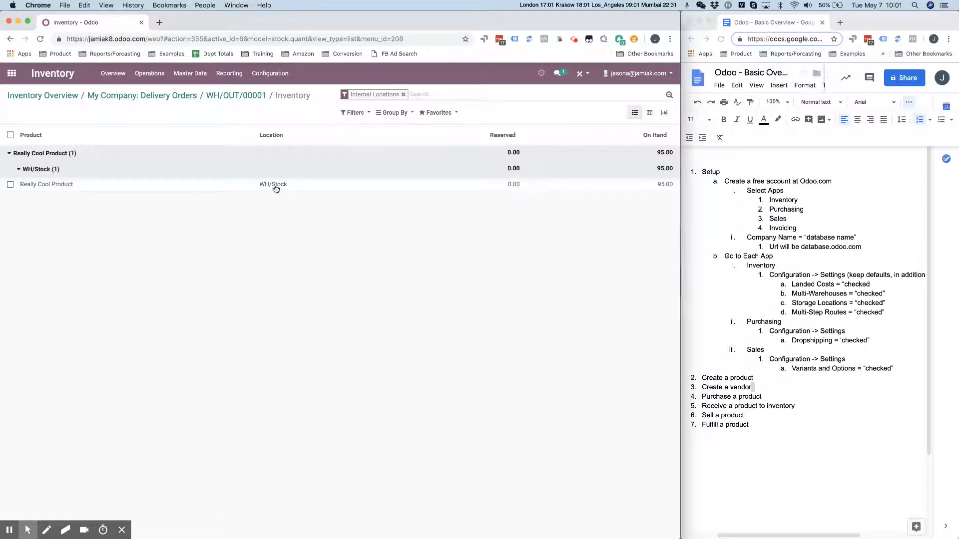
# Step: Retrieve the inventory valuation for current inventory and check Really Cool Product's quantity and value
pyautogui.click(229, 73)
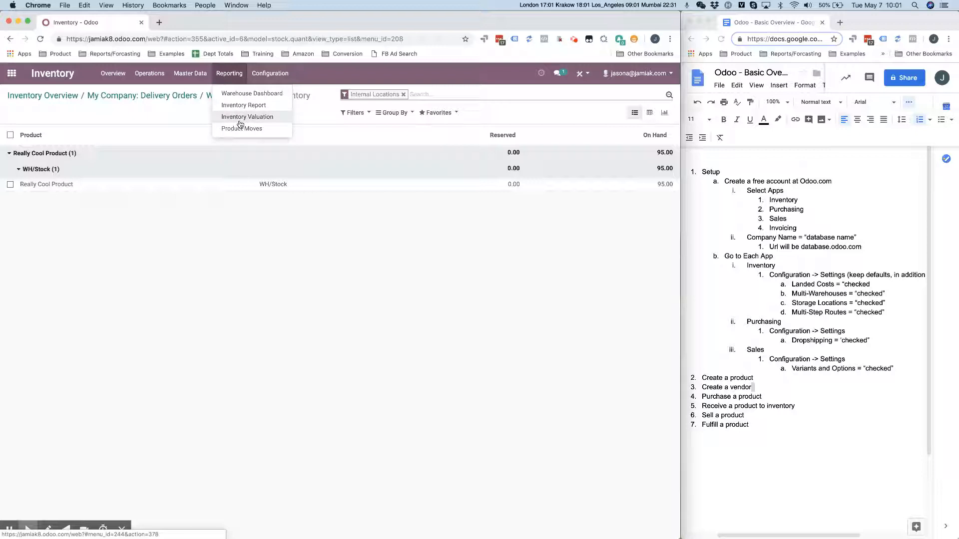
pyautogui.click(240, 125)
pyautogui.click(210, 185)
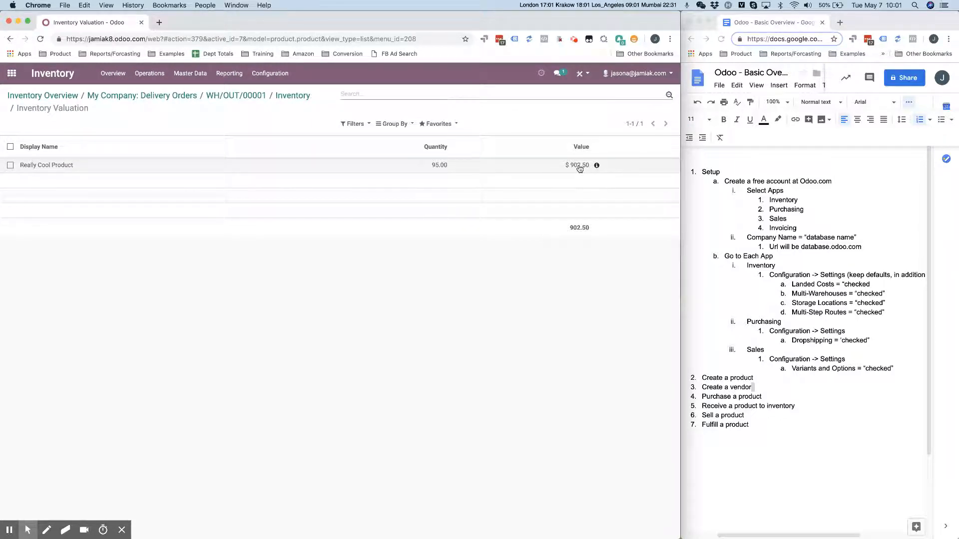
# Step: Examine the valuation entries behind Really Cool Product's value and calculate the delivered unit cost as 47.50/5
pyautogui.click(596, 166)
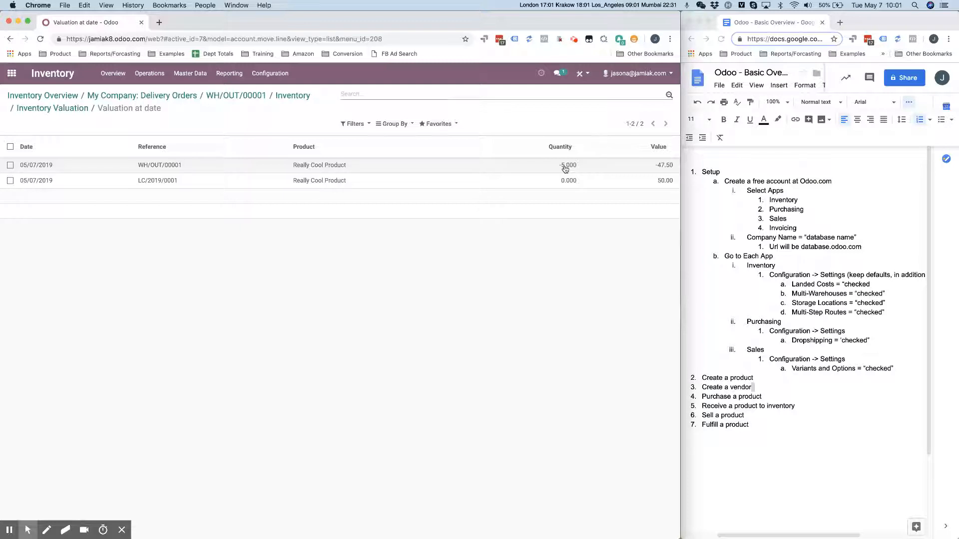
pyautogui.press('super+space')
pyautogui.write('47')
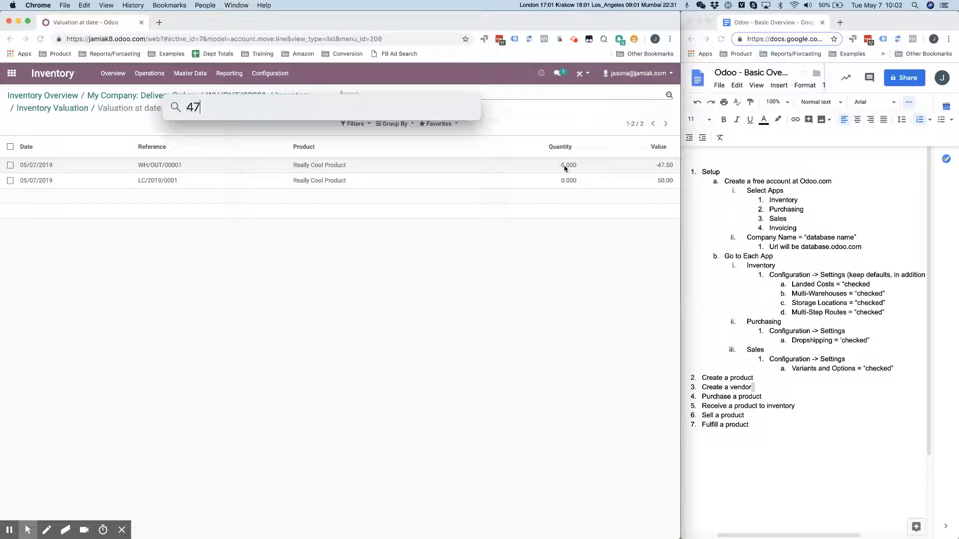
pyautogui.write('.50/5')
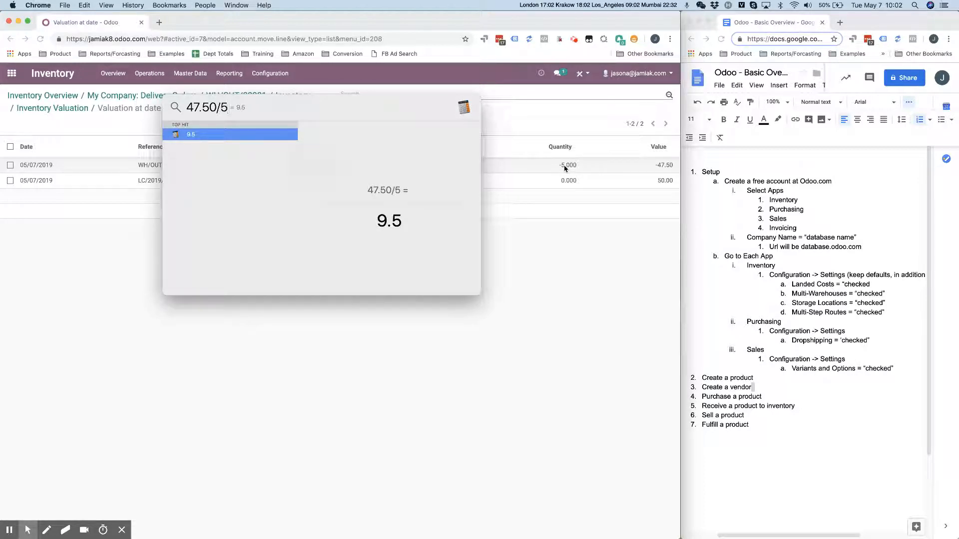
pyautogui.press('Escape')
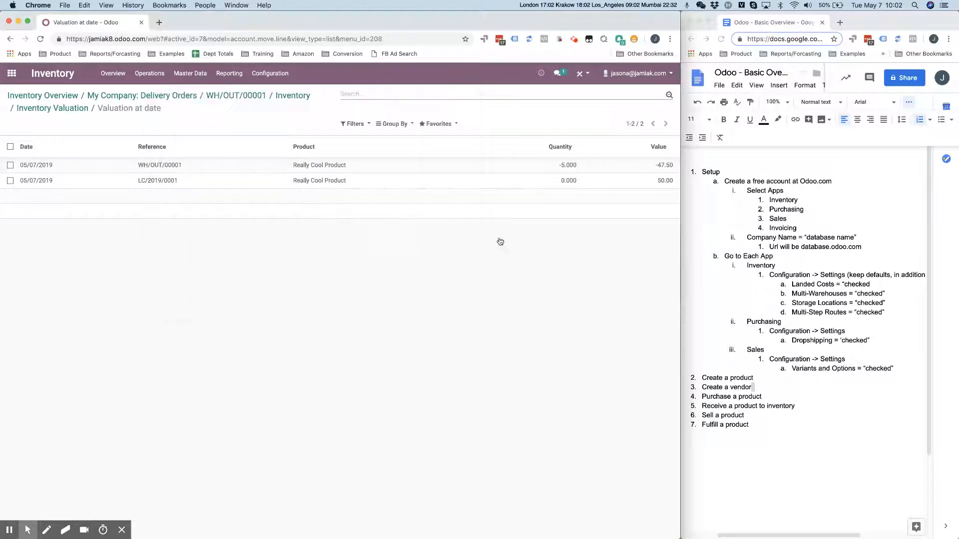
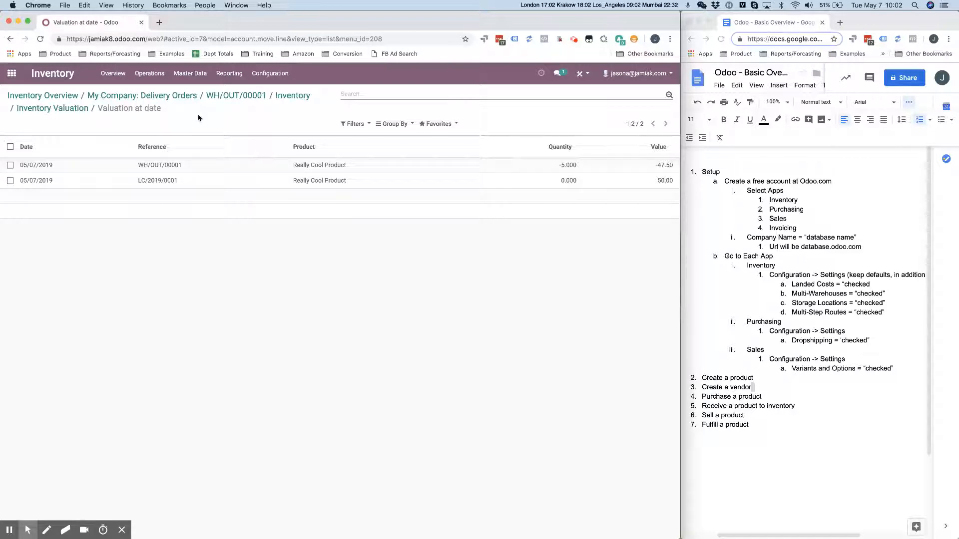
# Step: Retrieve the product moves report and expand Really Cool Product to review its stock movements
pyautogui.click(229, 73)
pyautogui.click(241, 129)
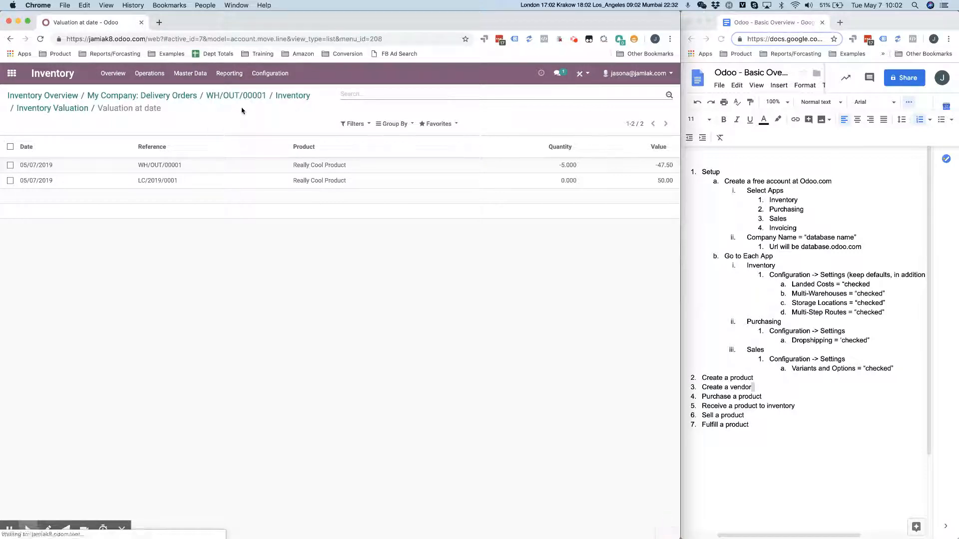
pyautogui.click(135, 155)
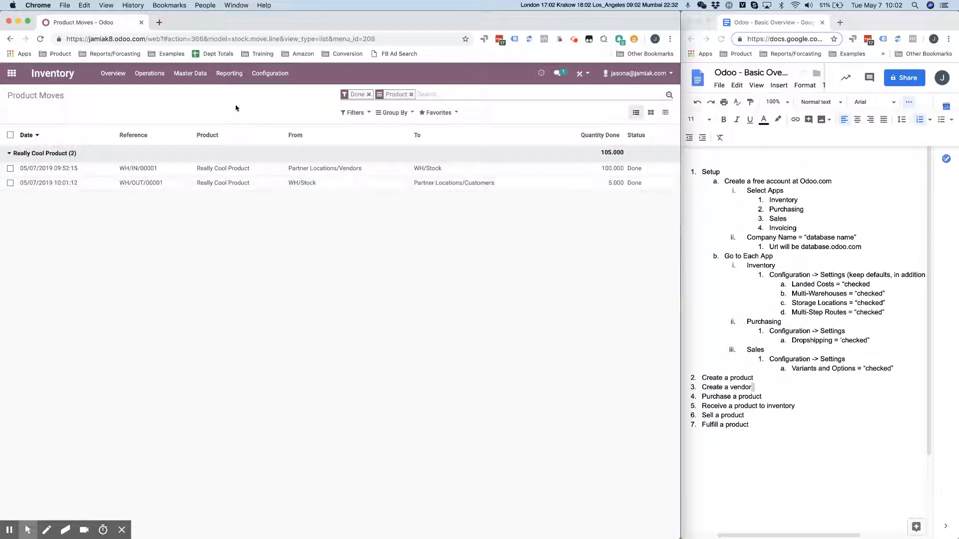
pyautogui.click(229, 73)
pyautogui.click(162, 105)
pyautogui.click(170, 107)
# Step: From the warehouse configuration, start a new warehouse named "JMK - East"
pyautogui.click(269, 74)
pyautogui.click(291, 119)
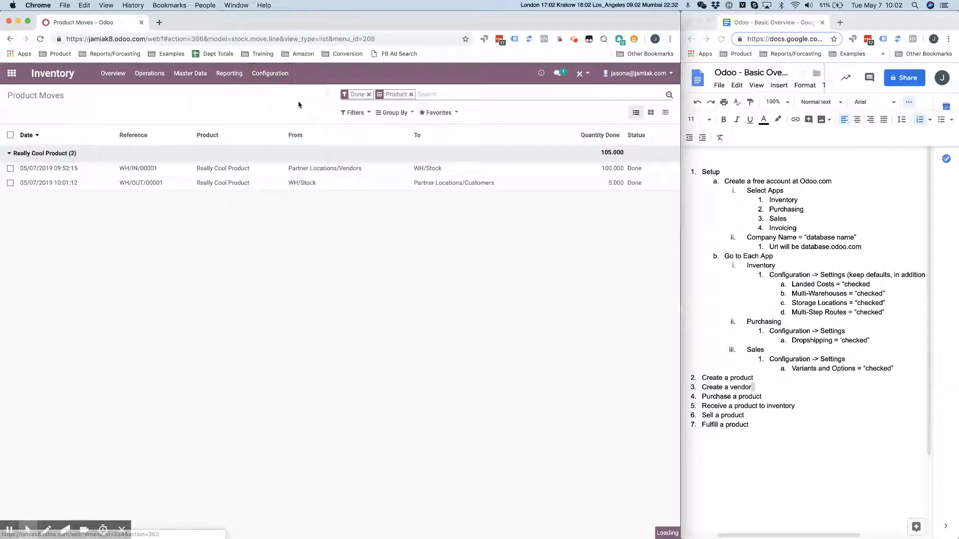
pyautogui.click(12, 113)
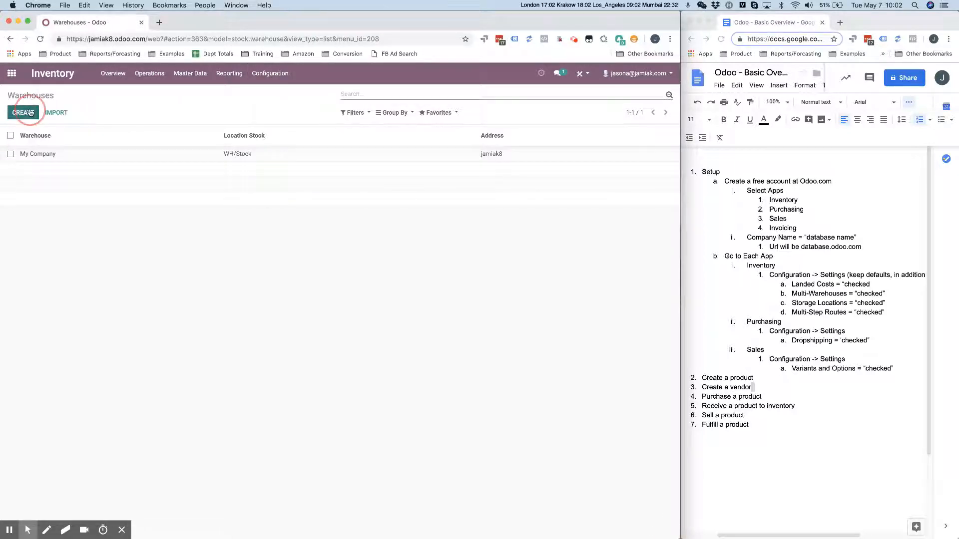
pyautogui.hotkey('ctrl', 'a')
pyautogui.write('J')
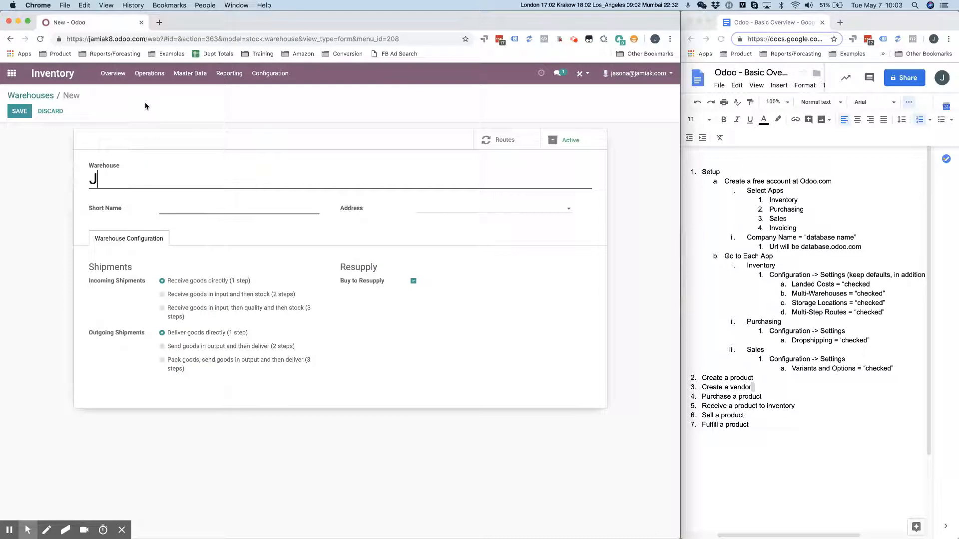
pyautogui.write('MKE')
pyautogui.press('BackSpace')
pyautogui.write('- East')
# Step: Give the warehouse the short name JMKE and two-step incoming shipments, save it, and return to the warehouse list
pyautogui.press('Tab')
pyautogui.write('JM')
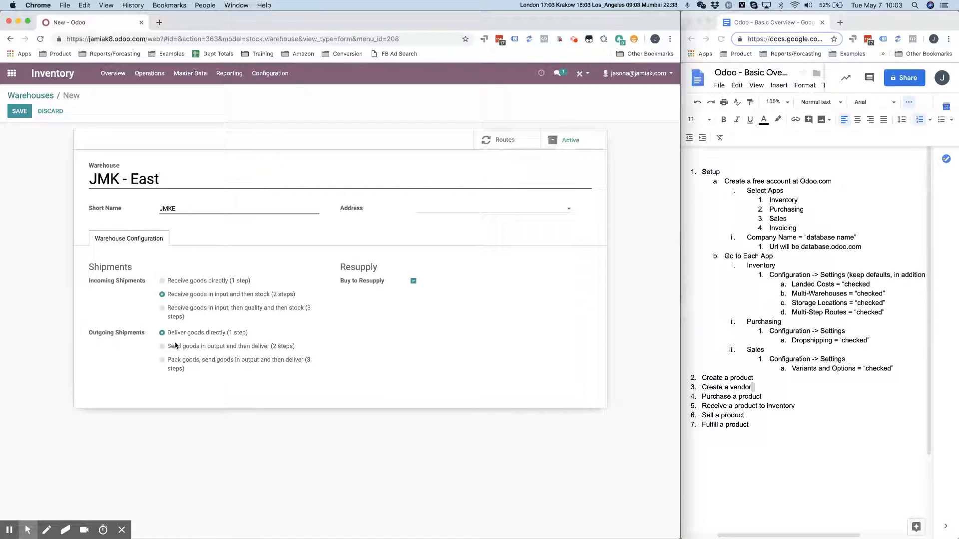
pyautogui.click(23, 108)
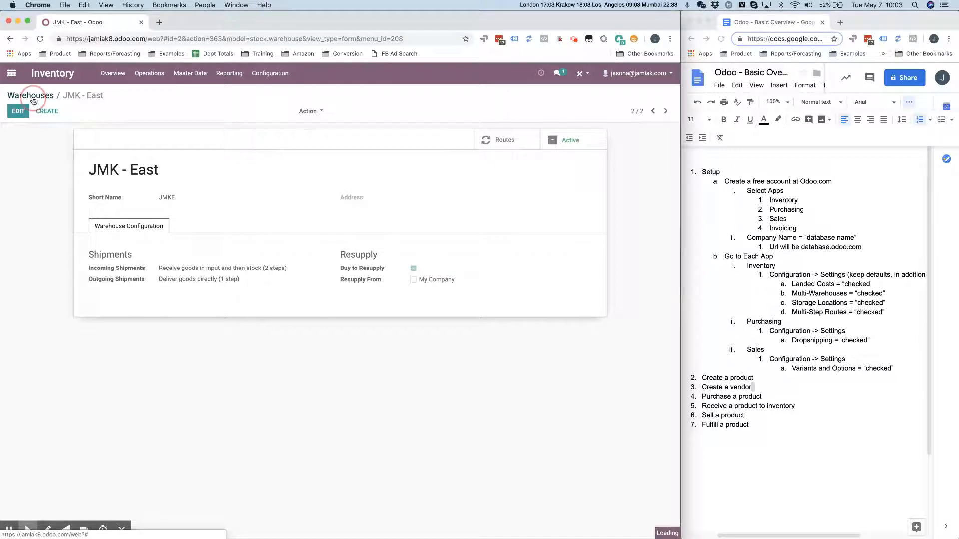
pyautogui.click(31, 96)
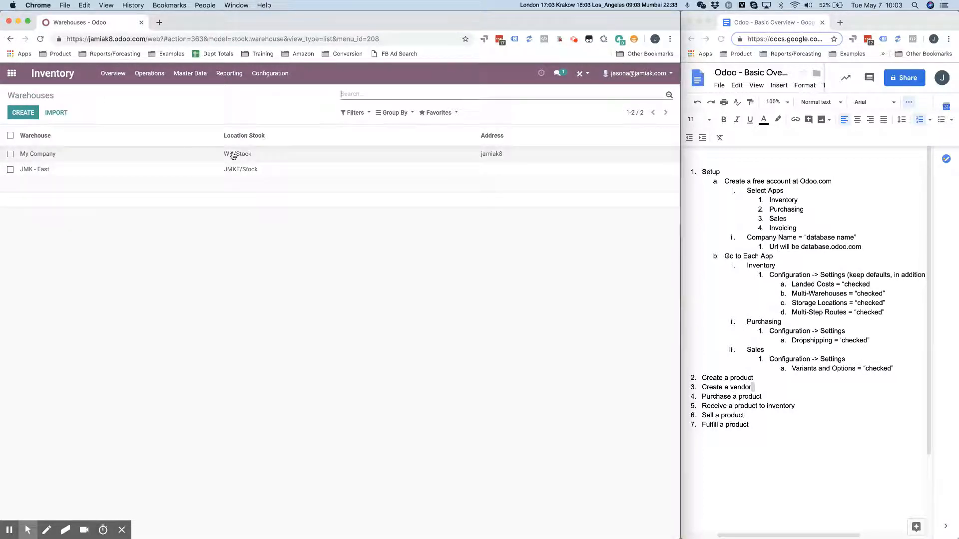
# Step: Switch to Purchase and create a new request for quotation with Our New Vendor as the vendor
pyautogui.click(12, 75)
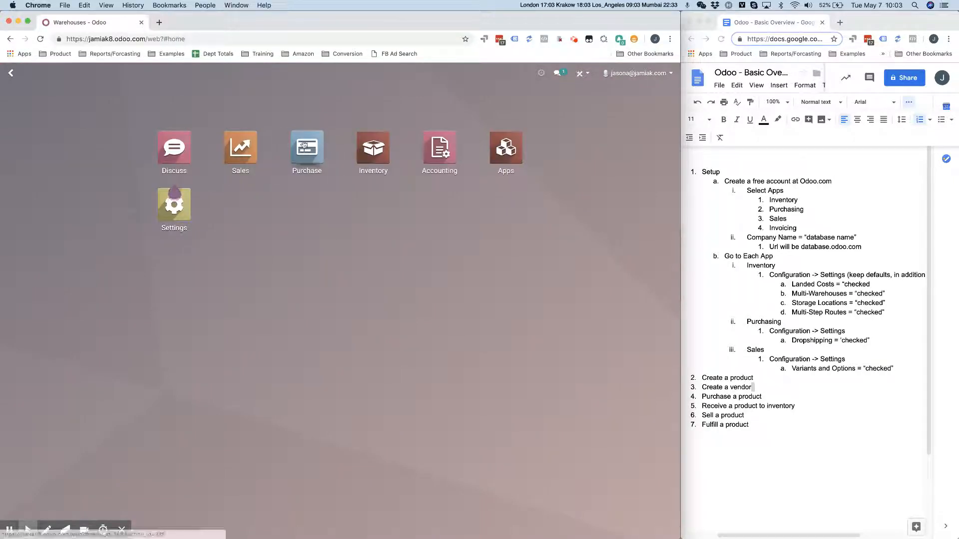
pyautogui.click(283, 88)
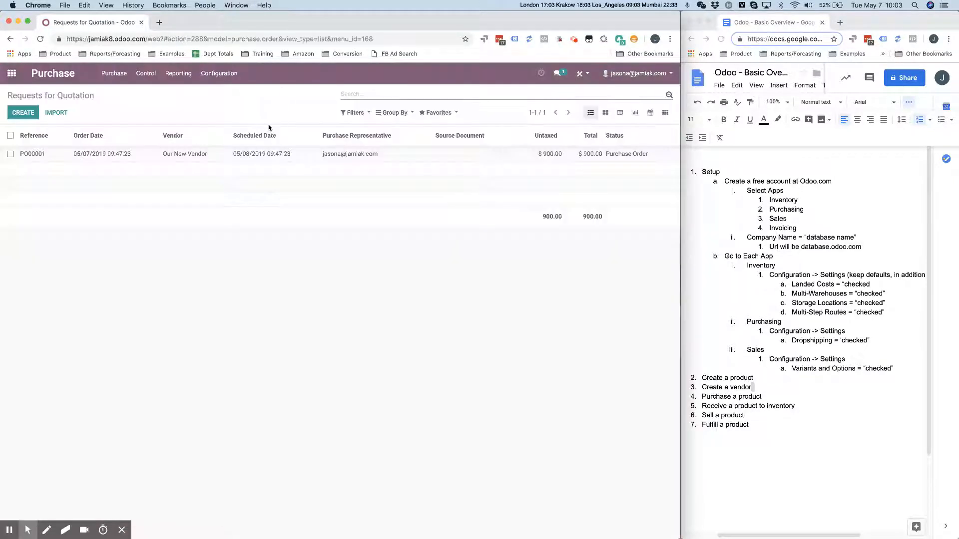
pyautogui.click(23, 113)
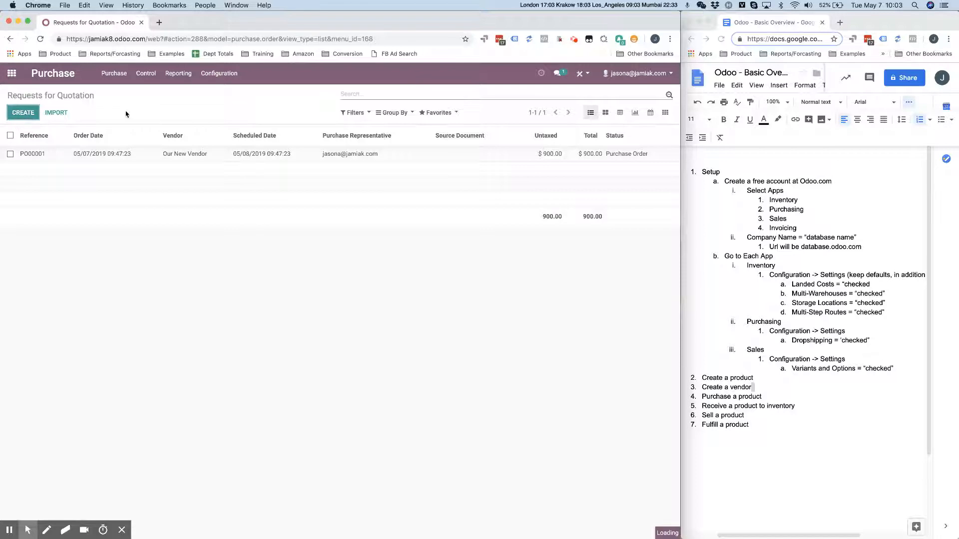
pyautogui.click(183, 203)
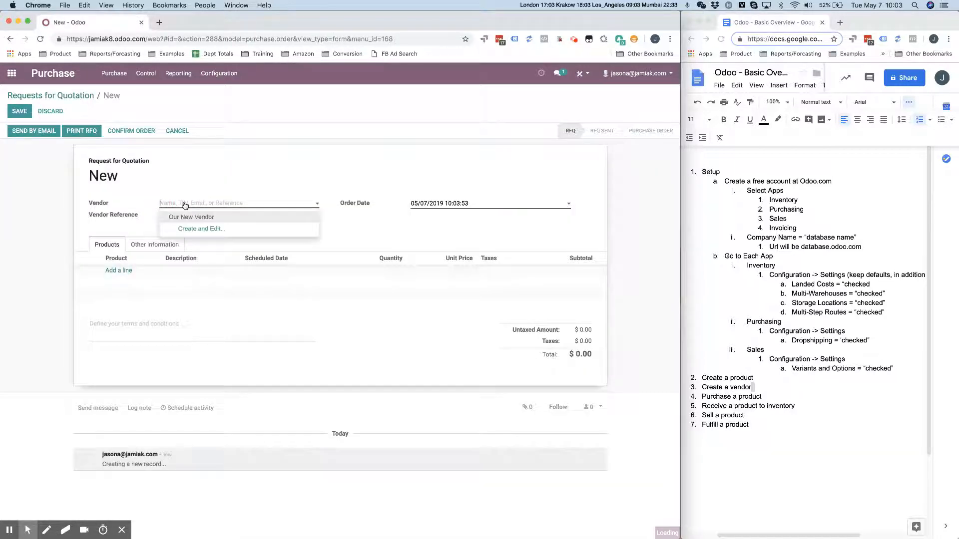
pyautogui.click(187, 218)
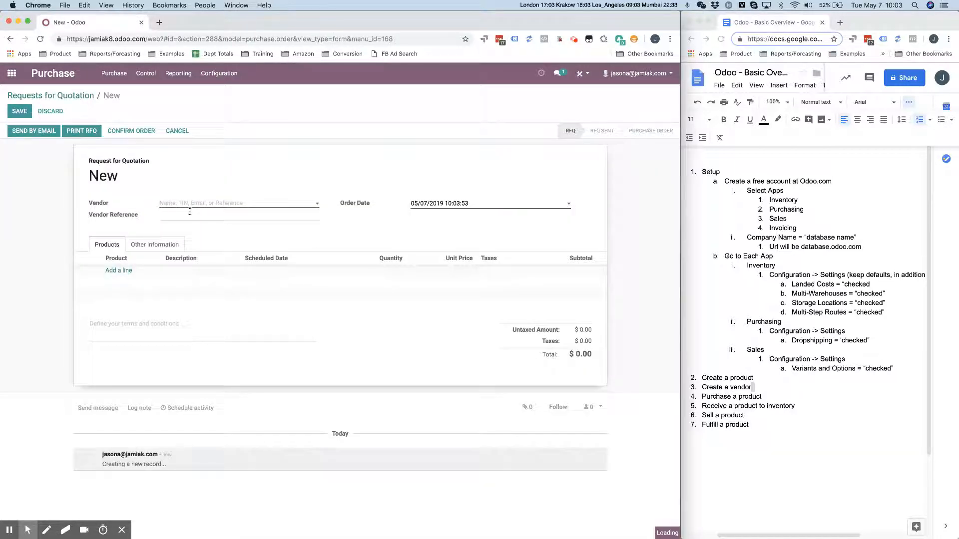
# Step: Add a line for Really Cool Product with a quantity of 500 to the request for quotation
pyautogui.click(109, 272)
pyautogui.click(112, 296)
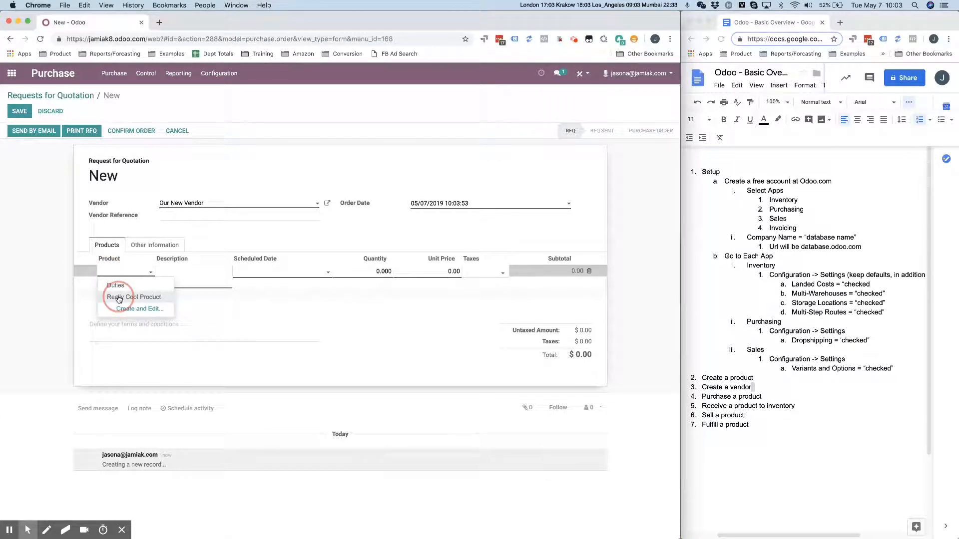
pyautogui.press('Tab')
pyautogui.write('5500')
pyautogui.press('Tab')
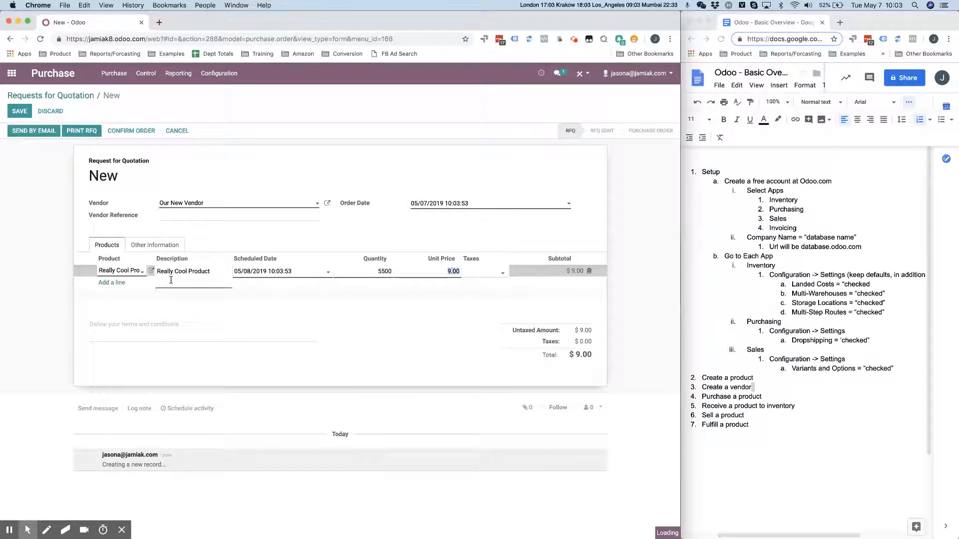
pyautogui.hotkey('shift', 'Tab')
pyautogui.write('500')
pyautogui.press('Tab')
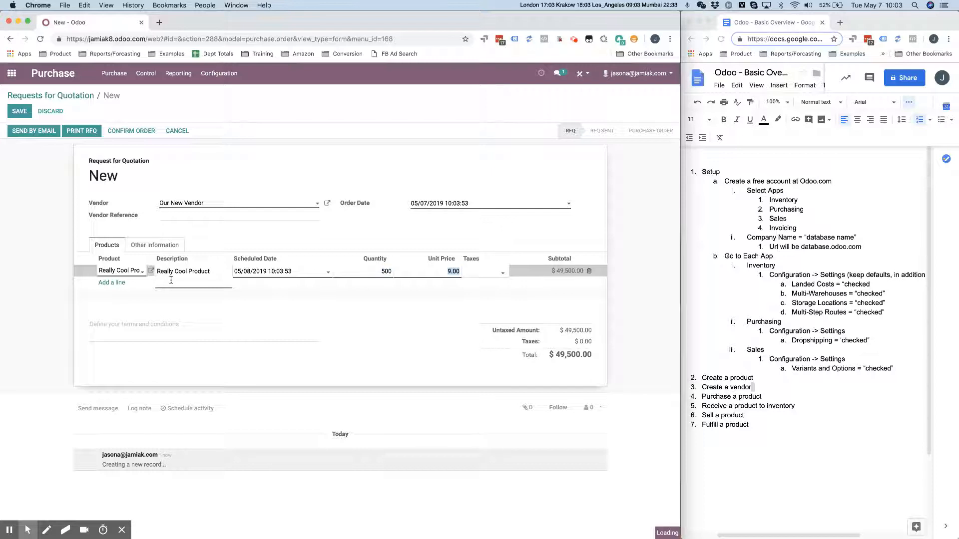
# Step: In the request's other information, set the delivery destination to JMK - East: Receipts and the incoterm to EX WORKS
pyautogui.click(158, 244)
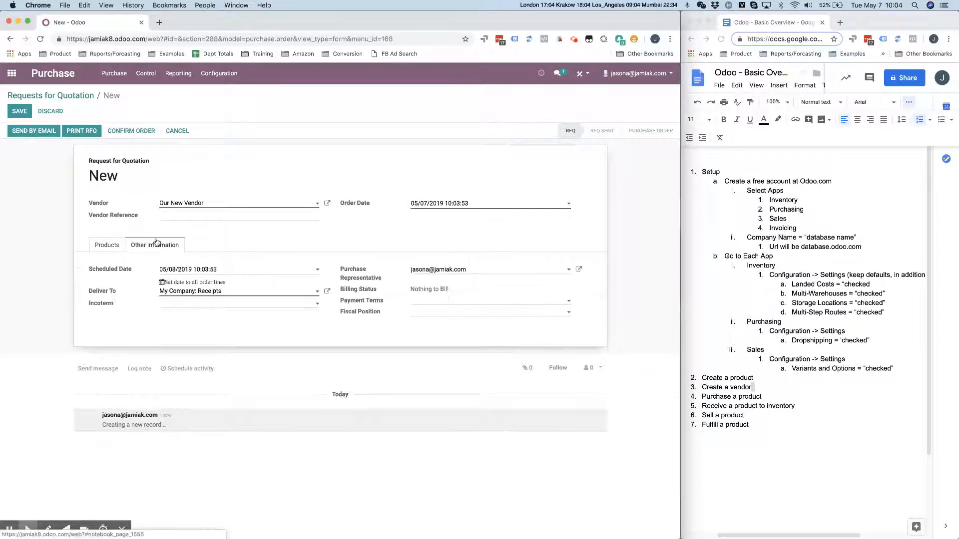
pyautogui.click(210, 292)
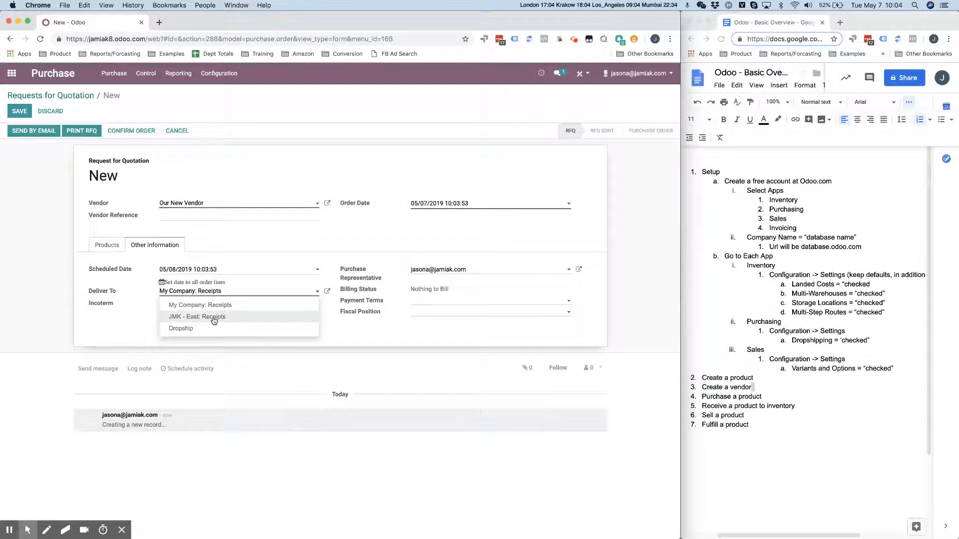
pyautogui.click(213, 318)
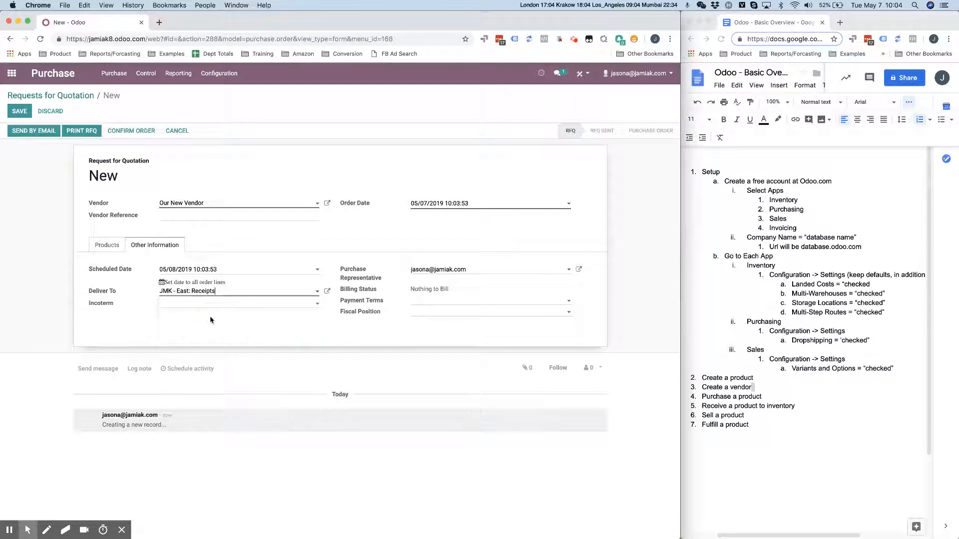
pyautogui.click(172, 305)
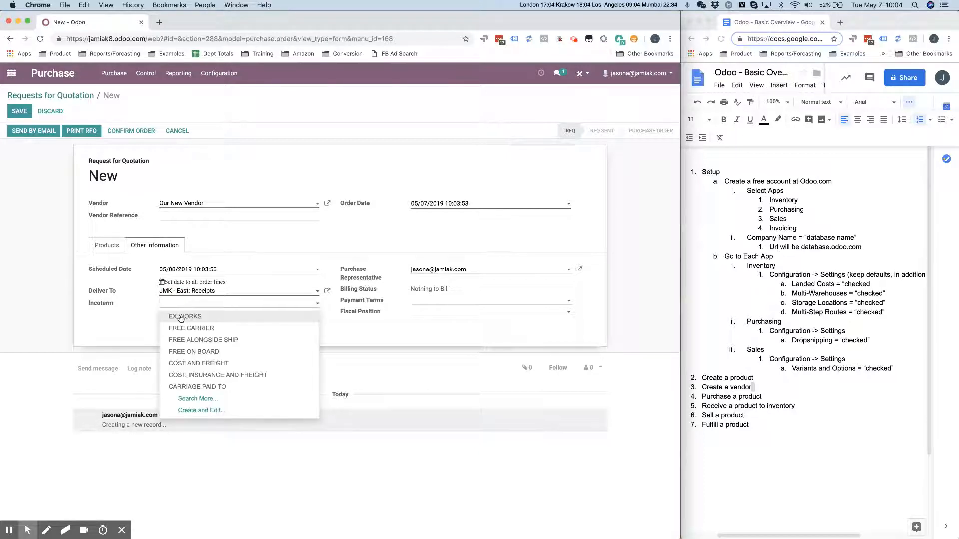
pyautogui.click(179, 319)
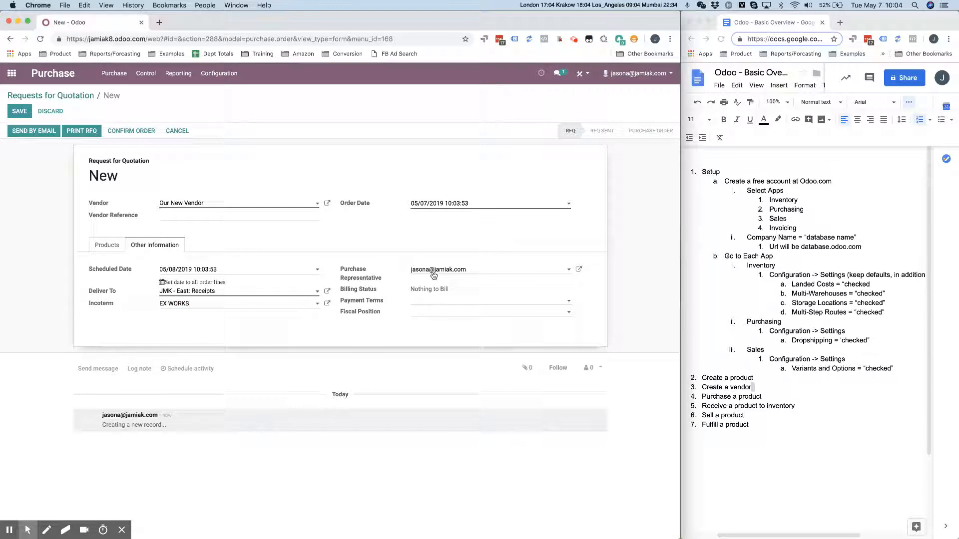
# Step: Set payment terms to 15 Days and the fiscal position to Fiscal Position for United States, and save and confirm the order
pyautogui.click(438, 302)
pyautogui.click(446, 327)
pyautogui.click(448, 313)
pyautogui.click(451, 327)
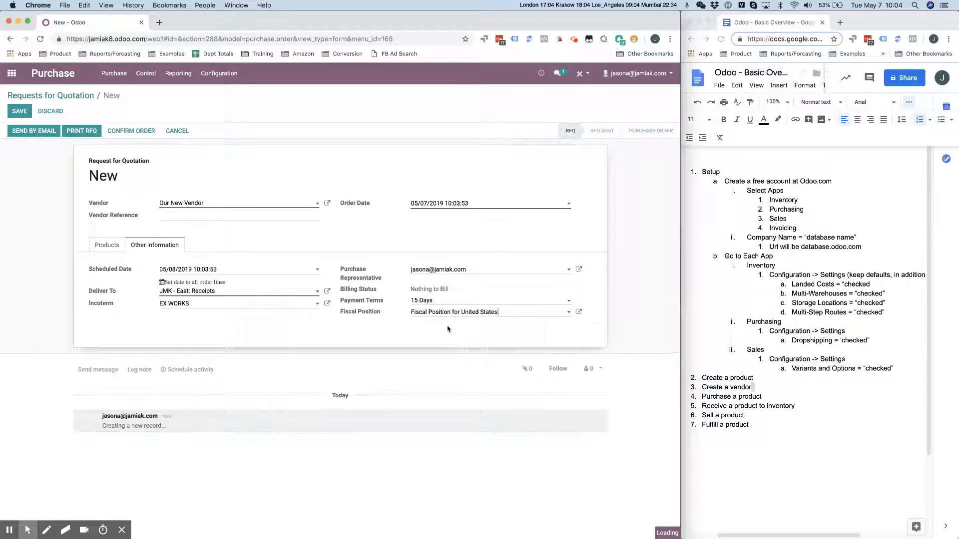
pyautogui.click(18, 112)
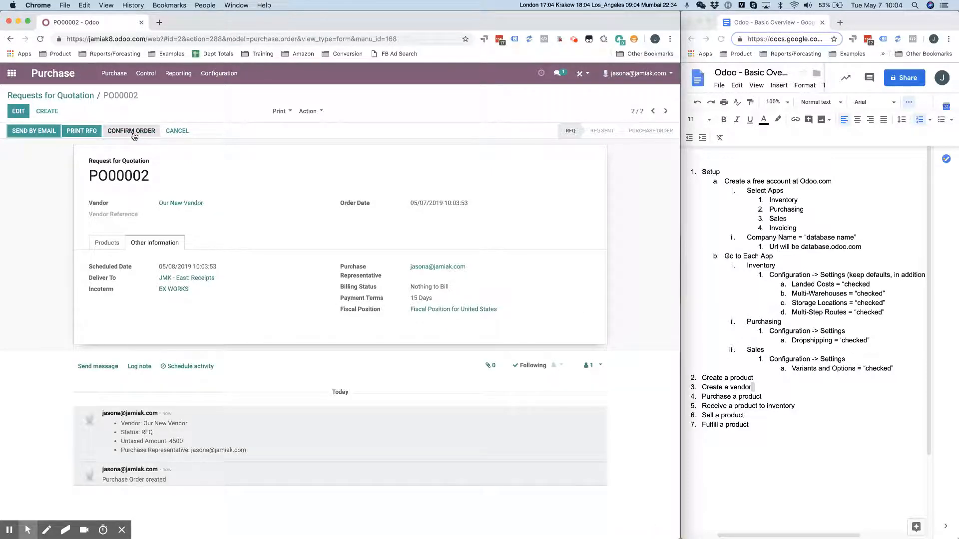
pyautogui.click(133, 131)
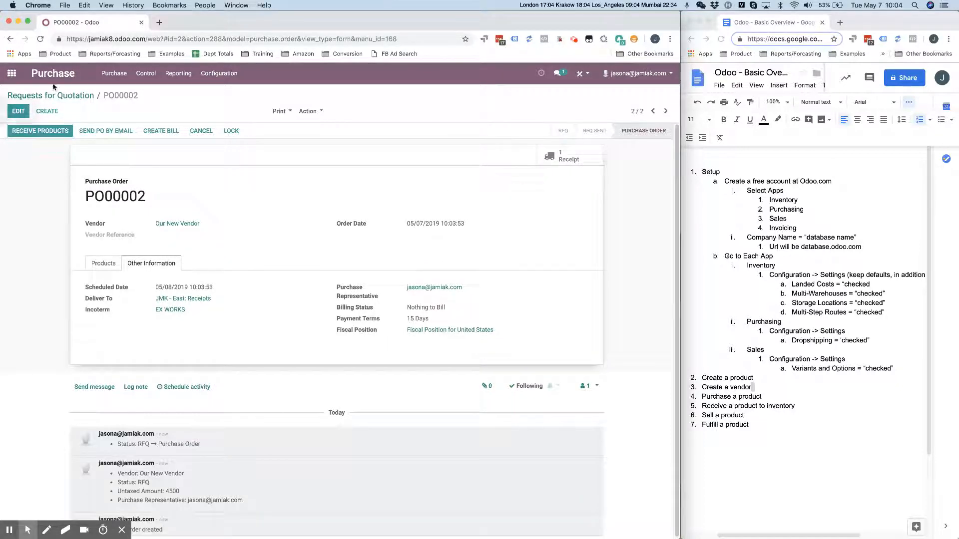
# Step: Switch to Inventory, open the pending JMK - East receipt, and validate it with the immediate transfer of all reserved quantities
pyautogui.click(10, 75)
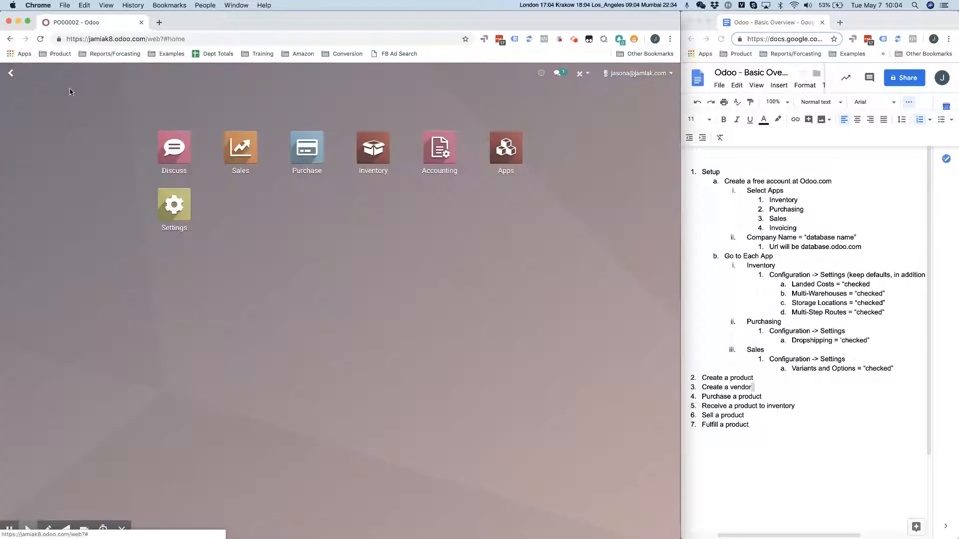
pyautogui.click(369, 152)
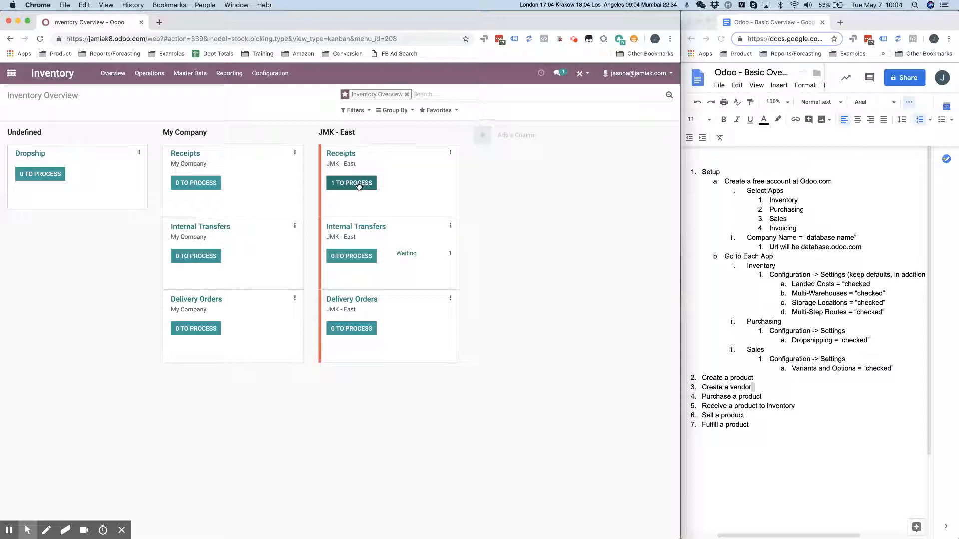
pyautogui.click(358, 184)
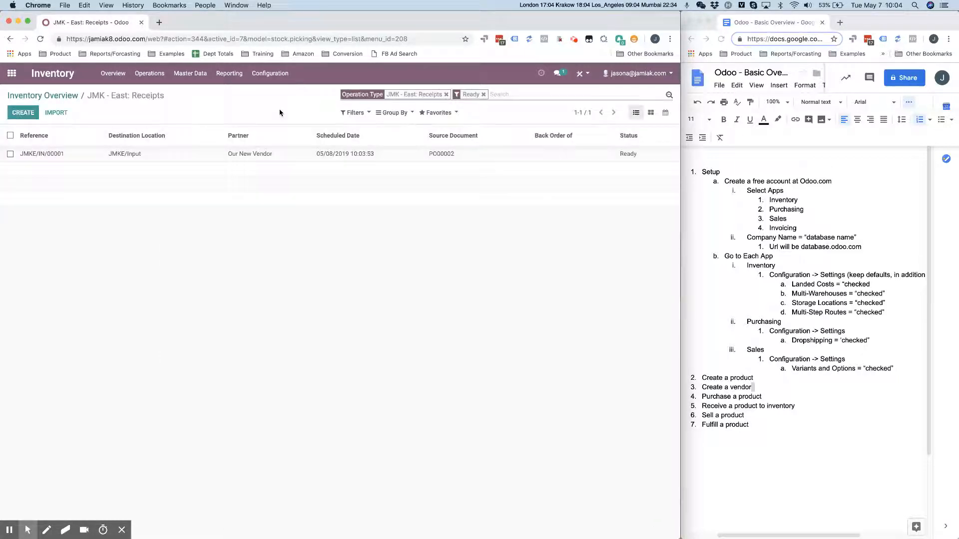
pyautogui.click(196, 155)
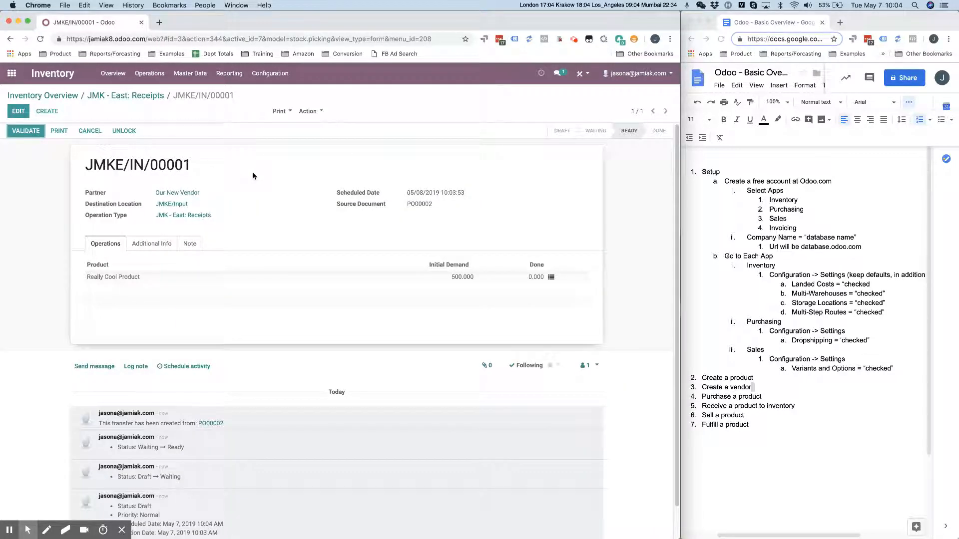
pyautogui.click(30, 132)
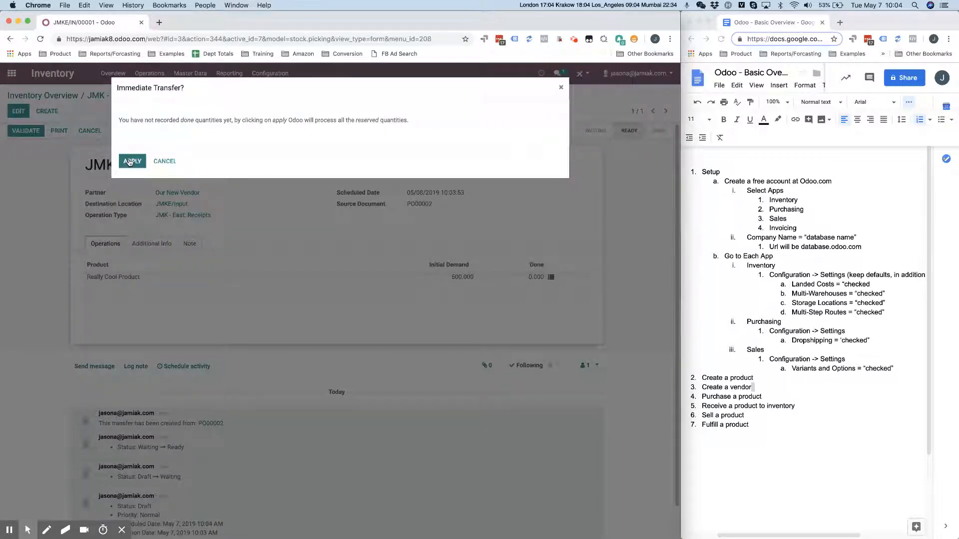
pyautogui.click(131, 161)
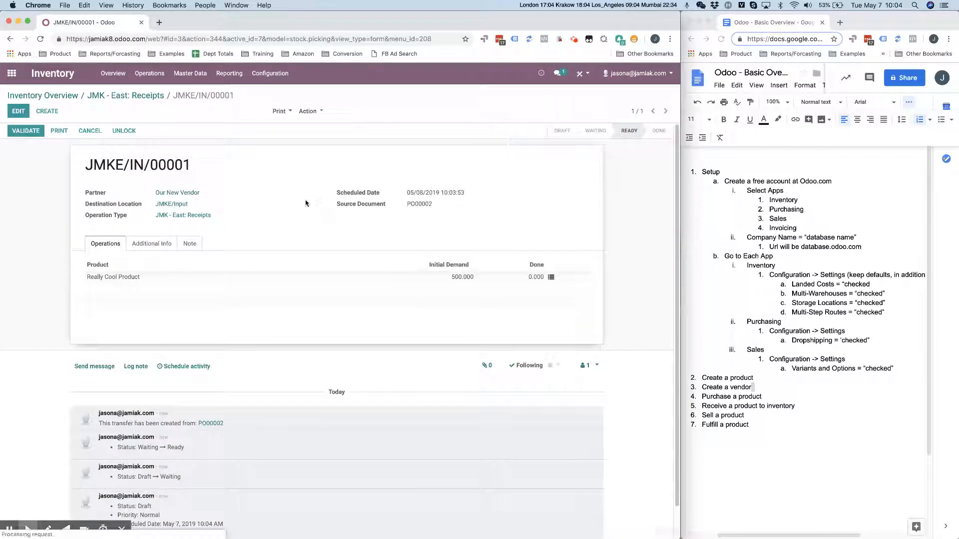
# Step: Open the current inventory report and expand Really Cool Product to examine its reserved and on-hand stock in JMKE/Input and WH/Stock
pyautogui.click(122, 95)
pyautogui.click(23, 96)
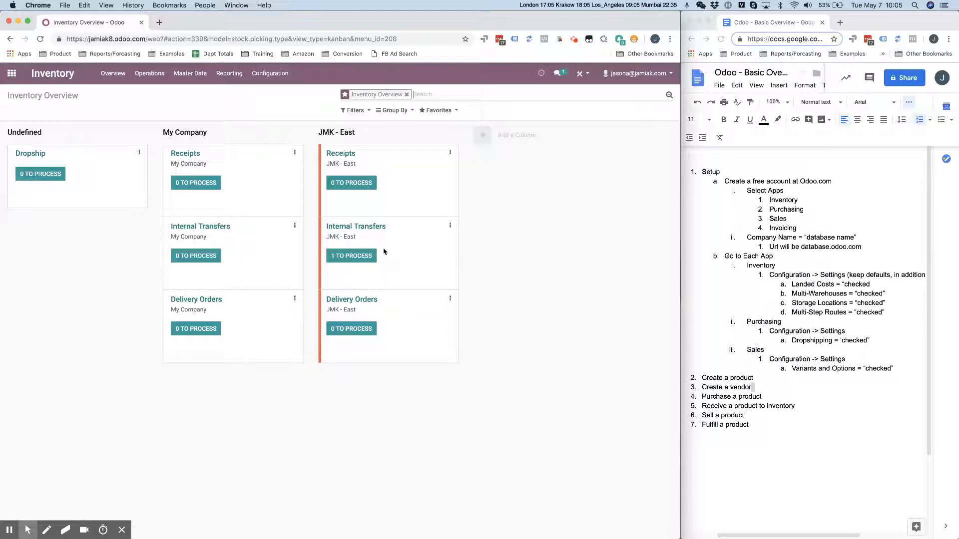
pyautogui.click(270, 73)
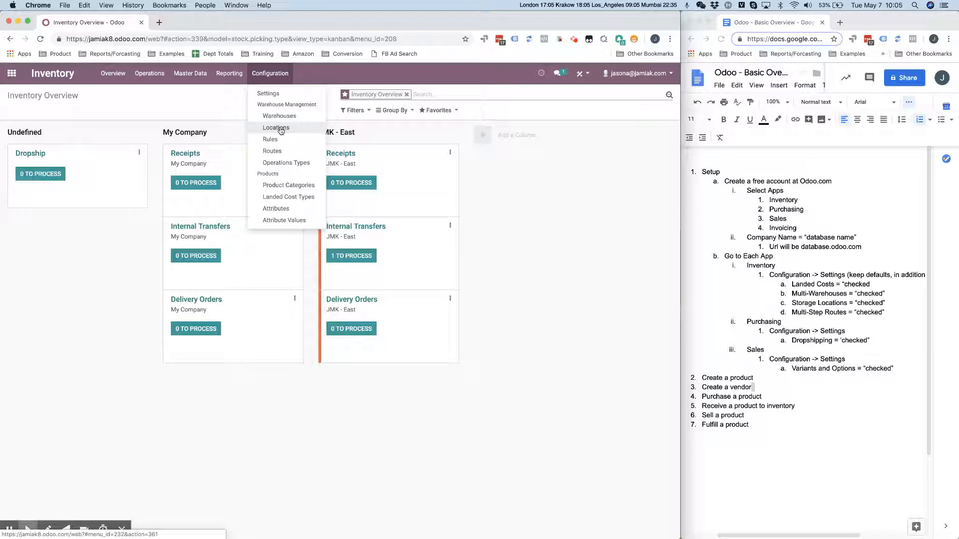
pyautogui.moveTo(233, 76)
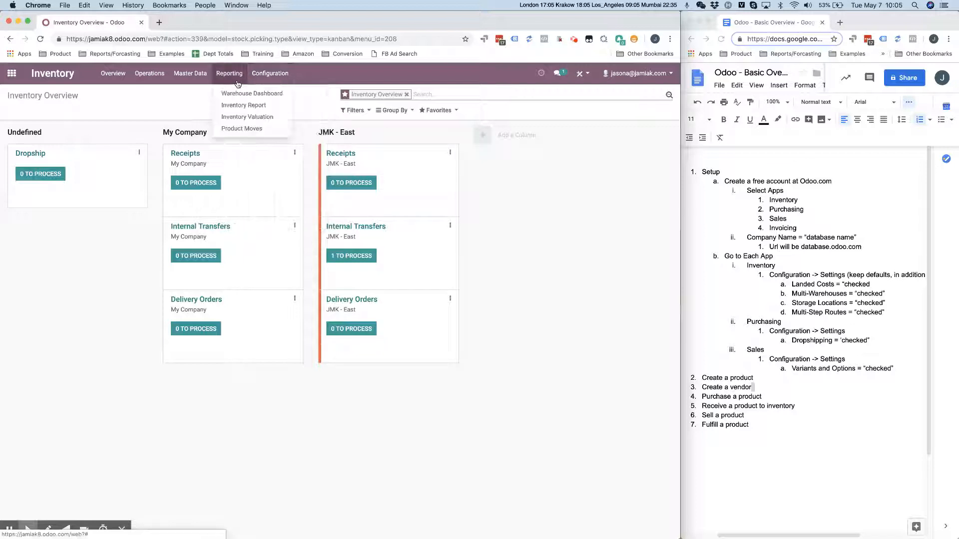
pyautogui.click(248, 111)
pyautogui.click(217, 186)
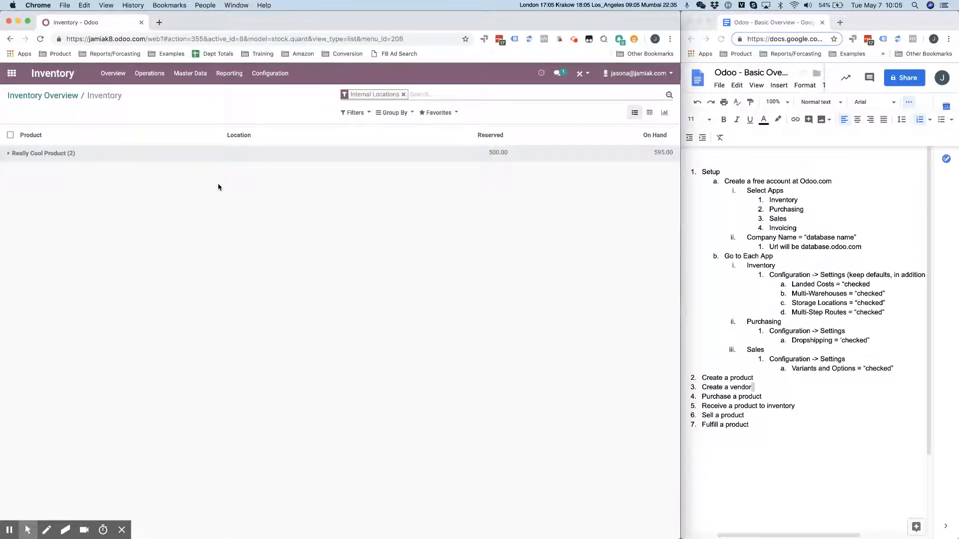
pyautogui.click(7, 154)
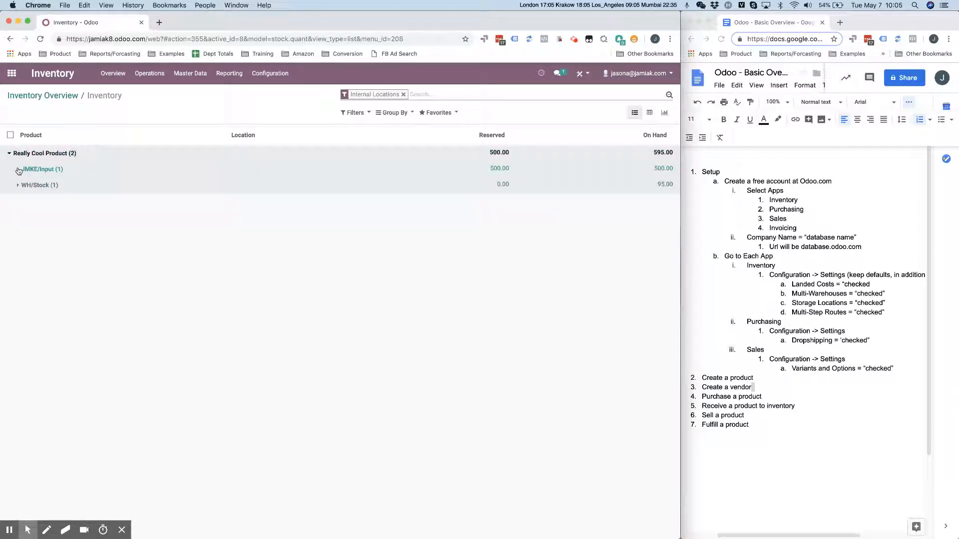
pyautogui.click(19, 170)
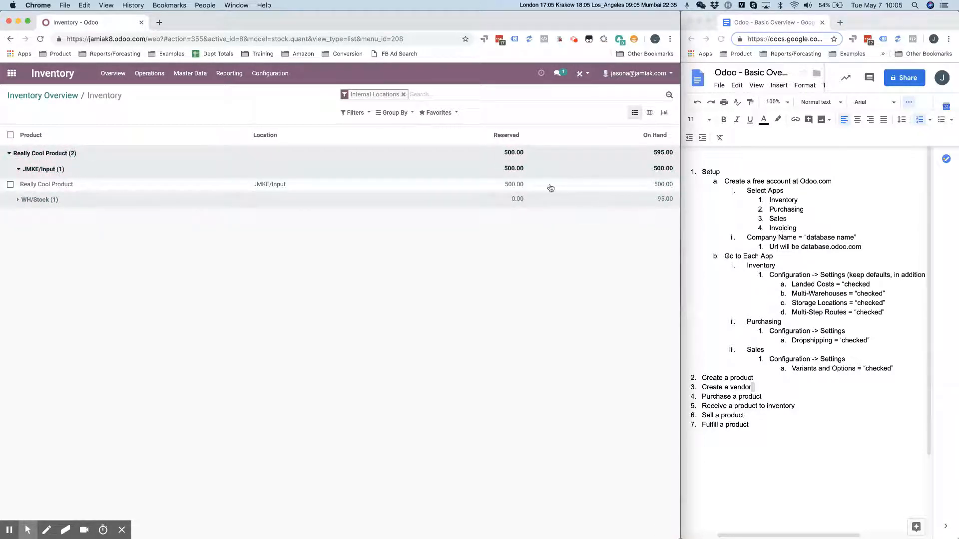
pyautogui.click(20, 201)
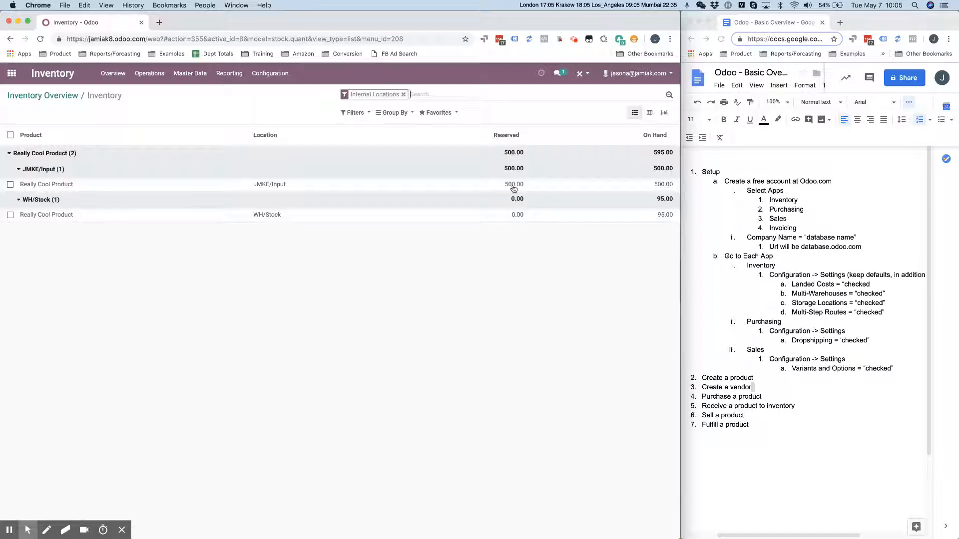
# Step: Open the pending JMK - East internal transfer and validate it with the immediate transfer of all reserved quantities
pyautogui.click(52, 96)
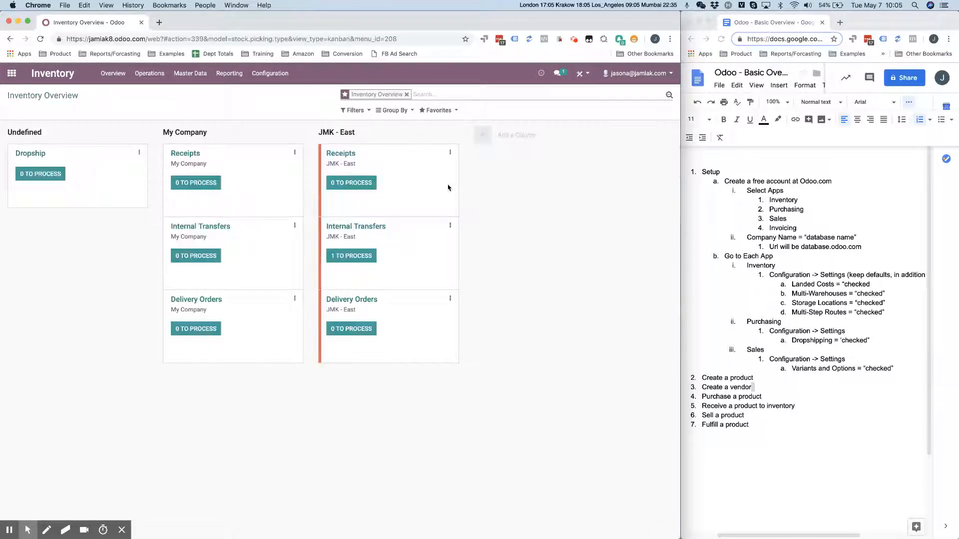
pyautogui.click(347, 264)
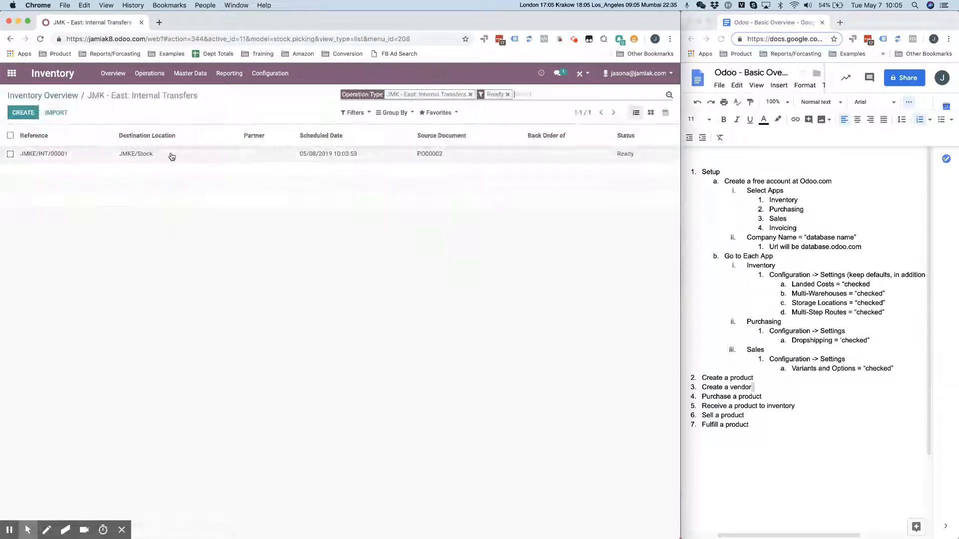
pyautogui.click(172, 157)
pyautogui.click(11, 131)
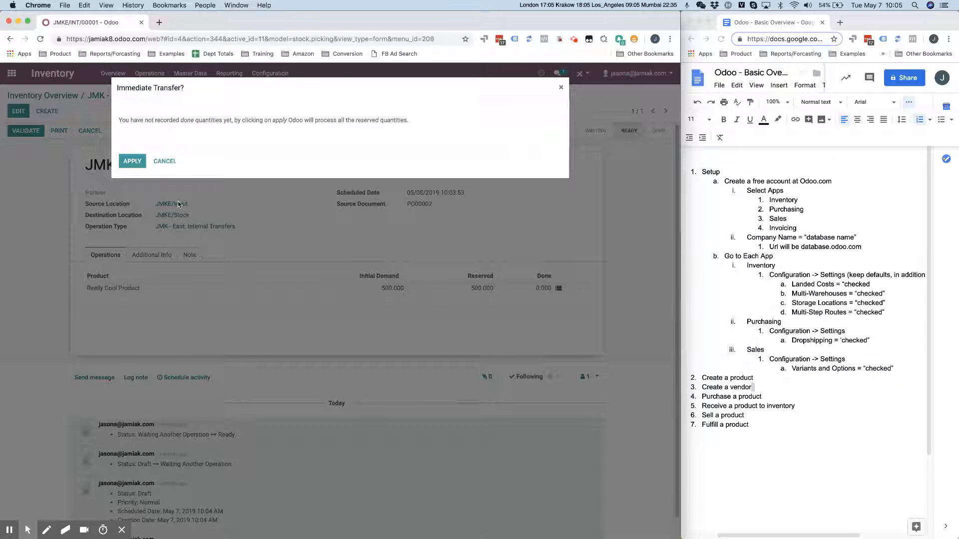
pyautogui.click(131, 160)
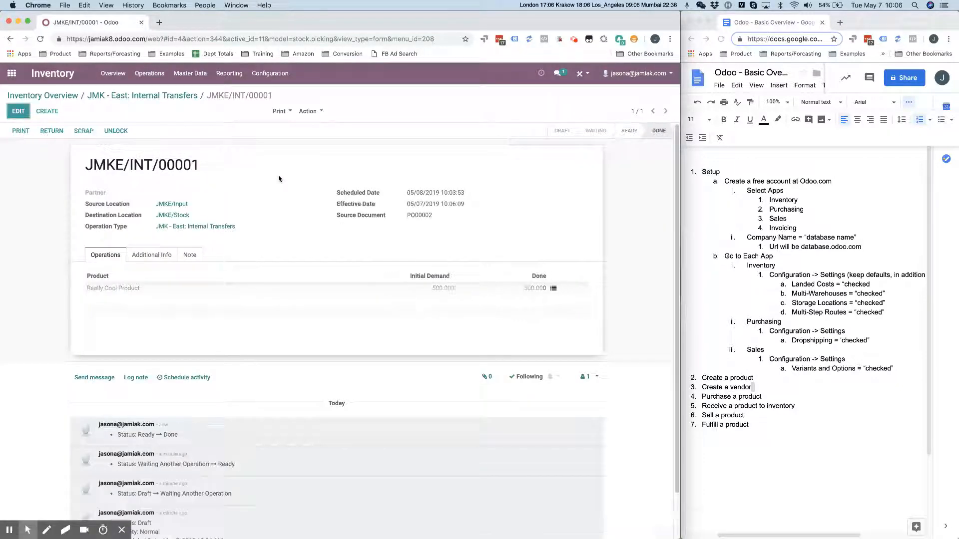
# Step: Reopen the inventory report and expand Really Cool Product to examine its stock in JMKE/Stock
pyautogui.click(113, 96)
pyautogui.click(52, 99)
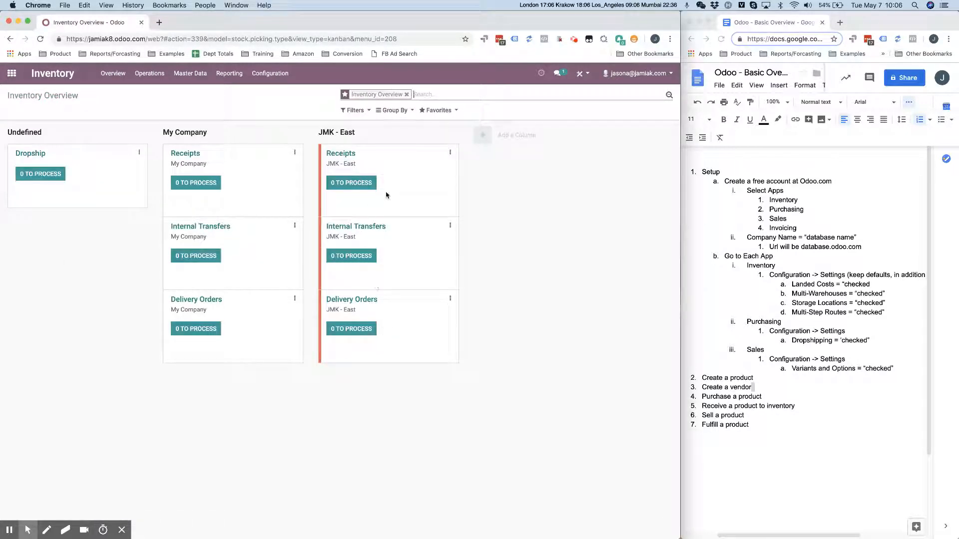
pyautogui.click(227, 75)
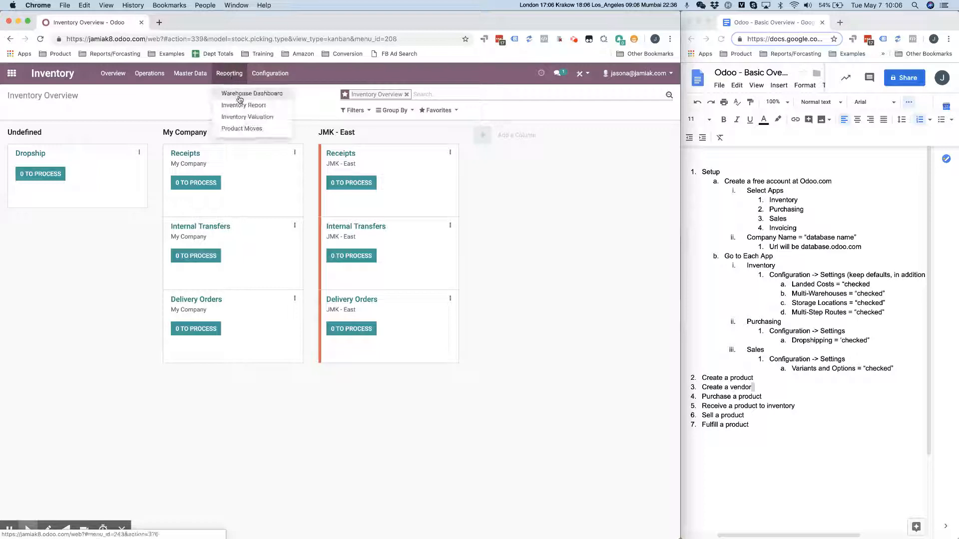
pyautogui.click(220, 103)
pyautogui.click(210, 188)
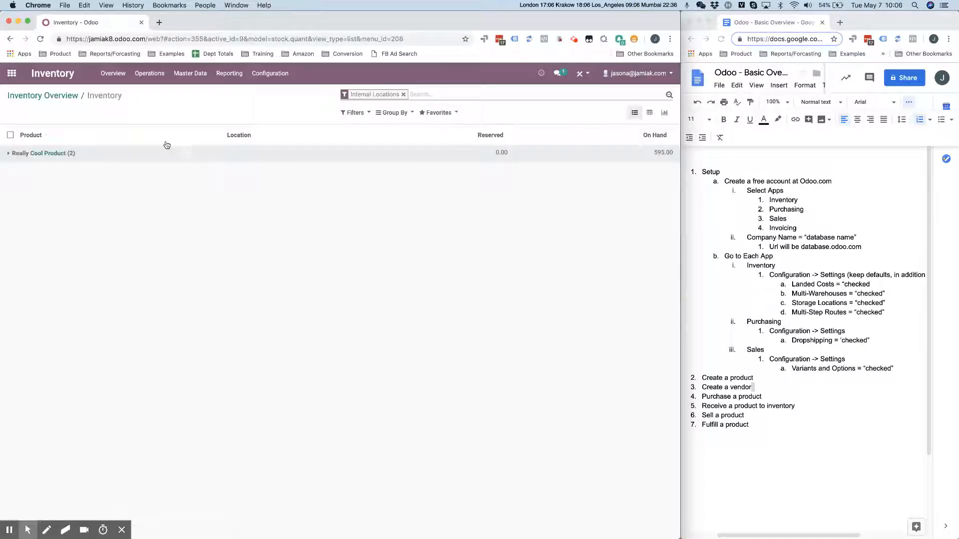
pyautogui.click(132, 155)
pyautogui.click(133, 173)
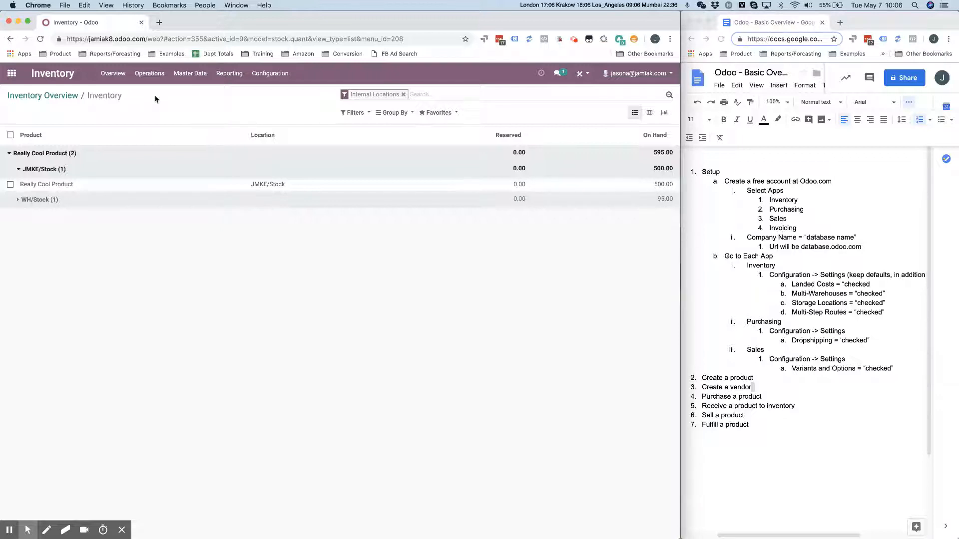
# Step: Switch to Purchase and start a new request for quotation with a line for Really Cool Product, quantity 100
pyautogui.click(45, 96)
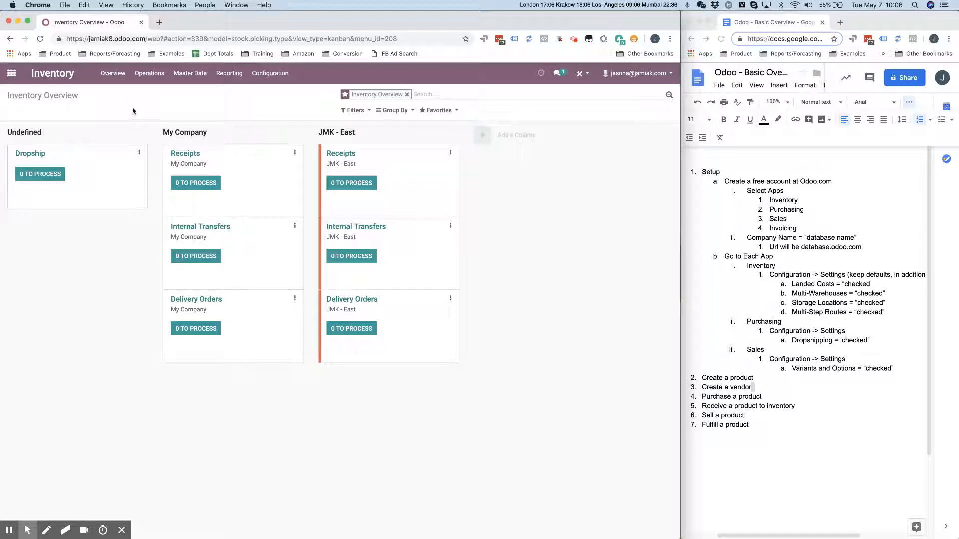
pyautogui.click(12, 74)
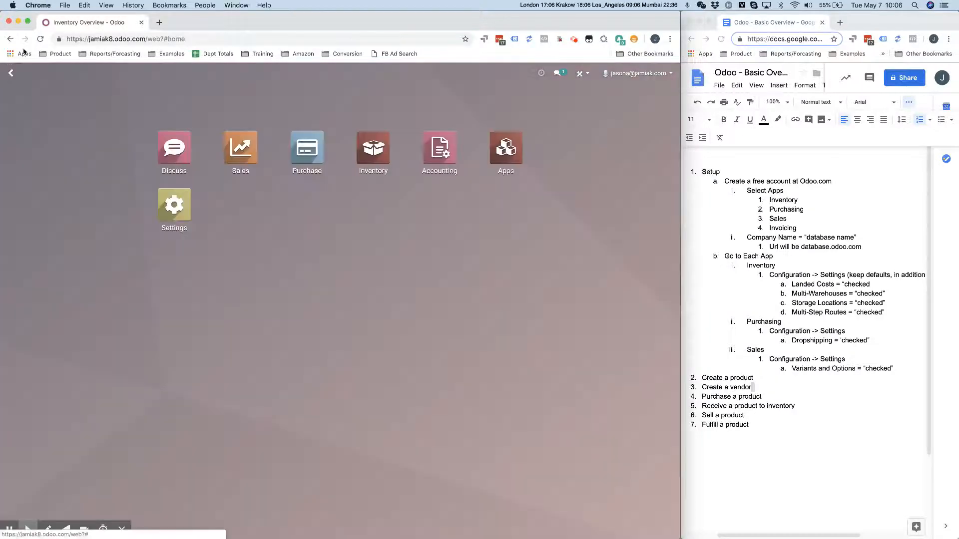
pyautogui.click(301, 151)
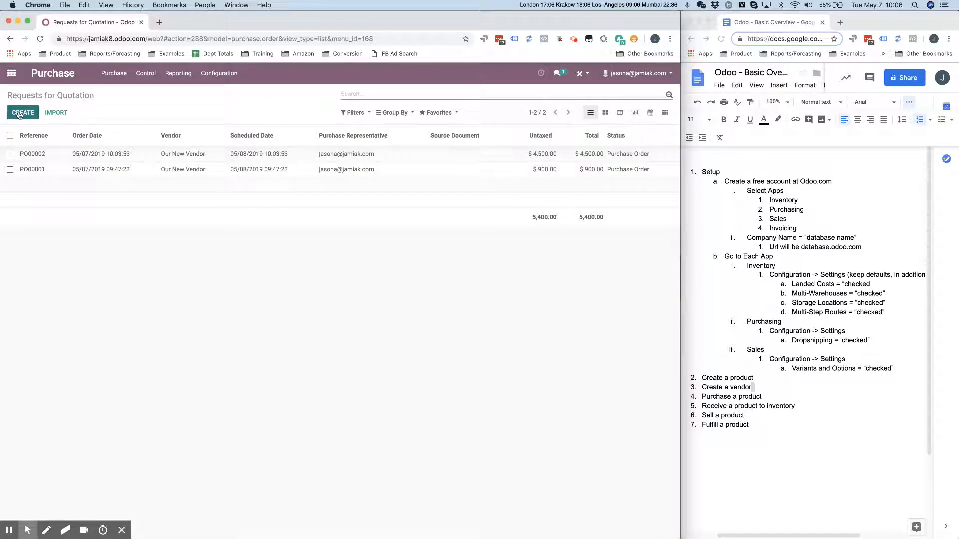
pyautogui.click(19, 114)
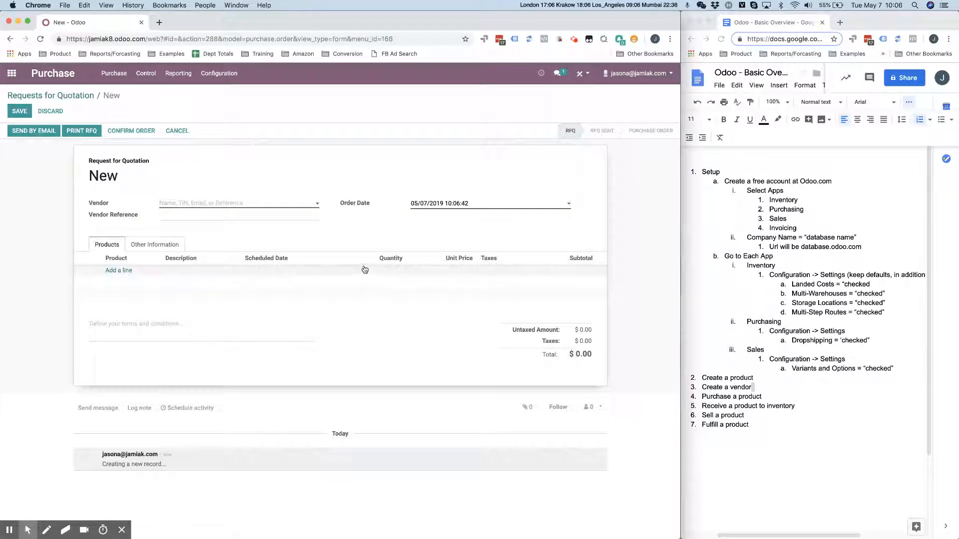
pyautogui.click(123, 274)
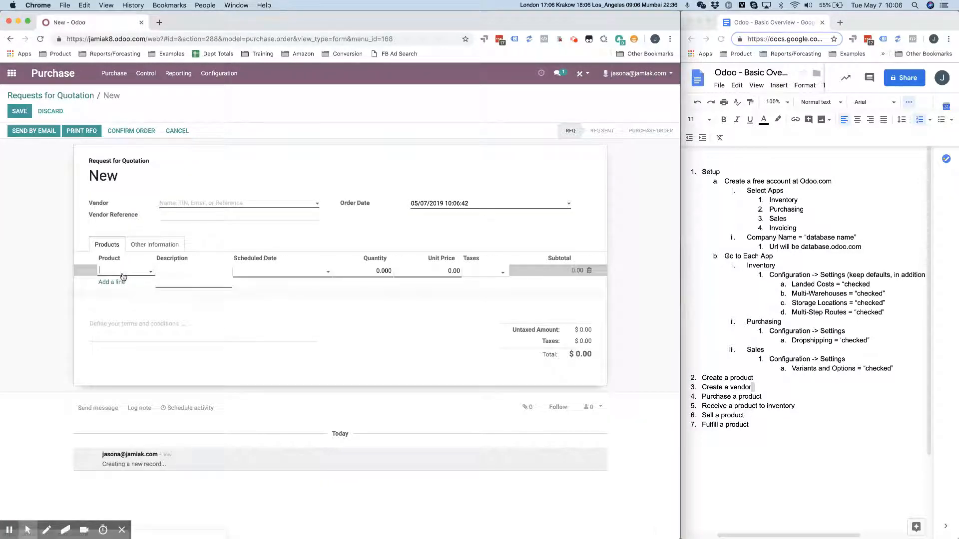
pyautogui.write('real')
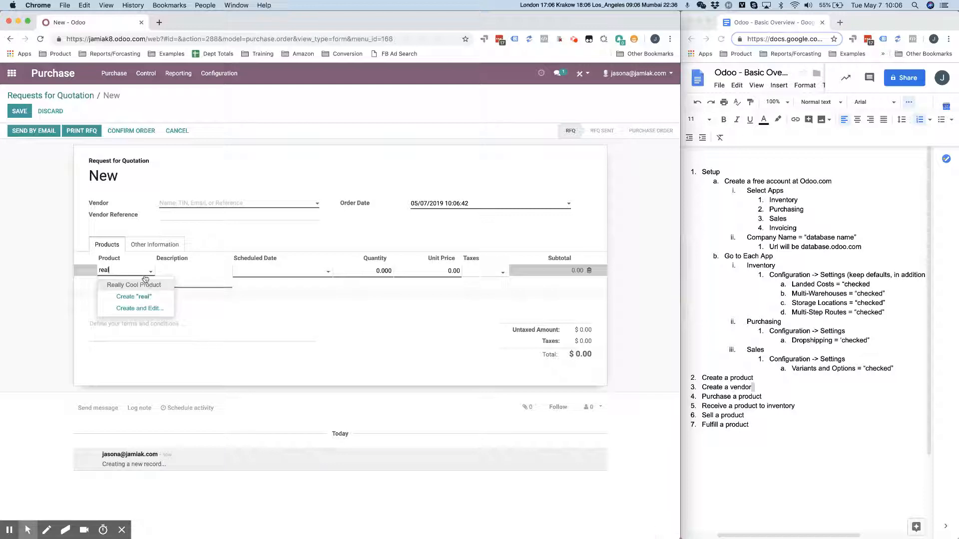
pyautogui.click(141, 285)
pyautogui.press('Tab')
pyautogui.press('Tab')
pyautogui.press('Tab')
pyautogui.write('2019 1')
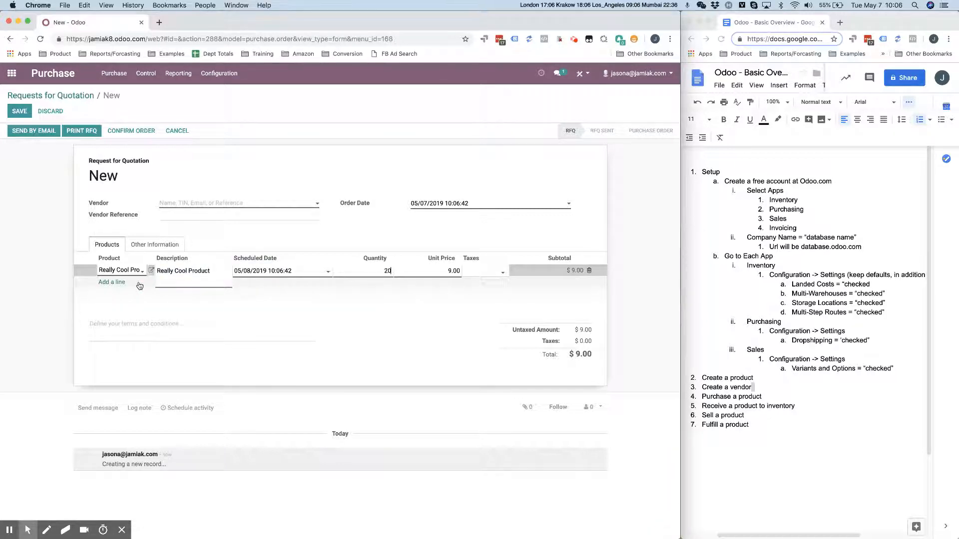
pyautogui.write('0')
pyautogui.press('Tab')
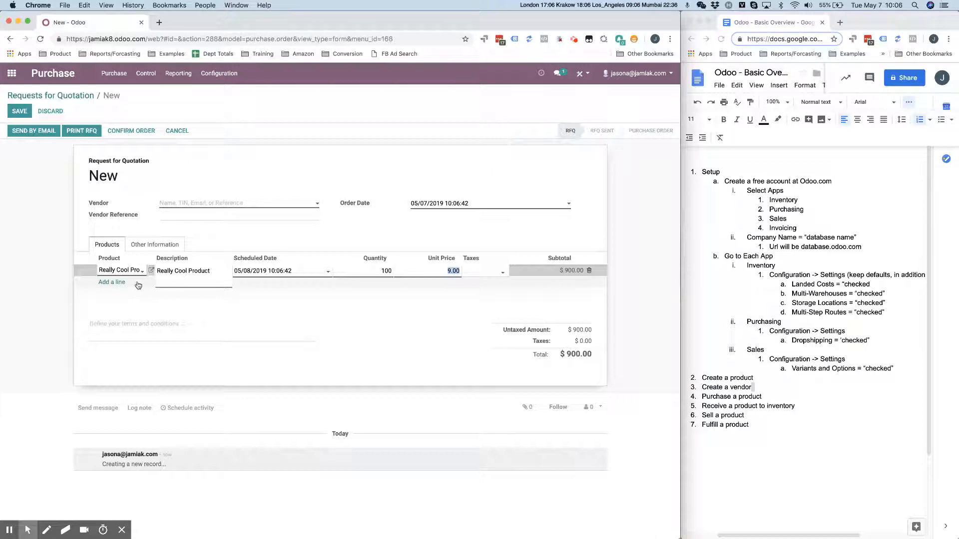
# Step: Add a second line for Really Cool Product with a quantity of 100 to the request for quotation
pyautogui.click(104, 283)
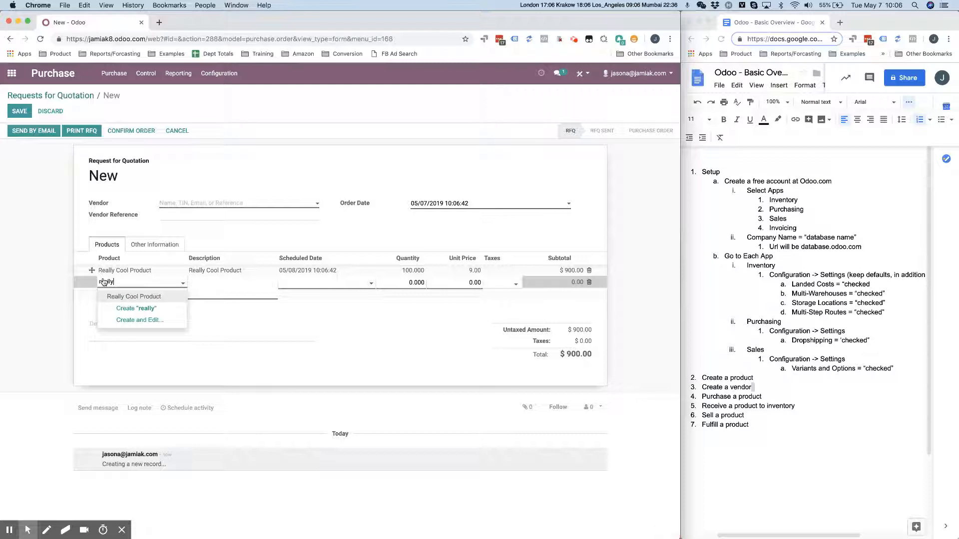
pyautogui.press('Tab')
pyautogui.press('Tab')
pyautogui.press('Tab')
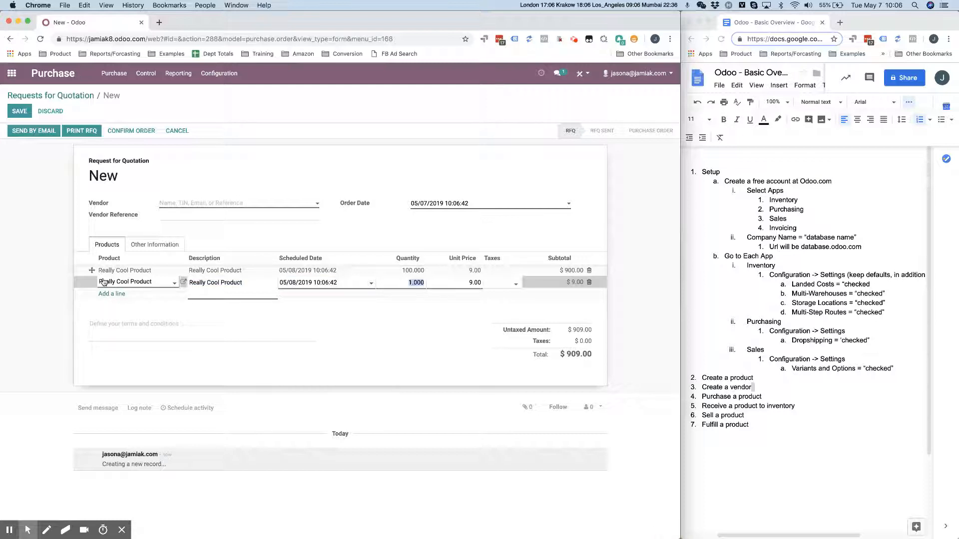
pyautogui.write('100')
pyautogui.press('Tab')
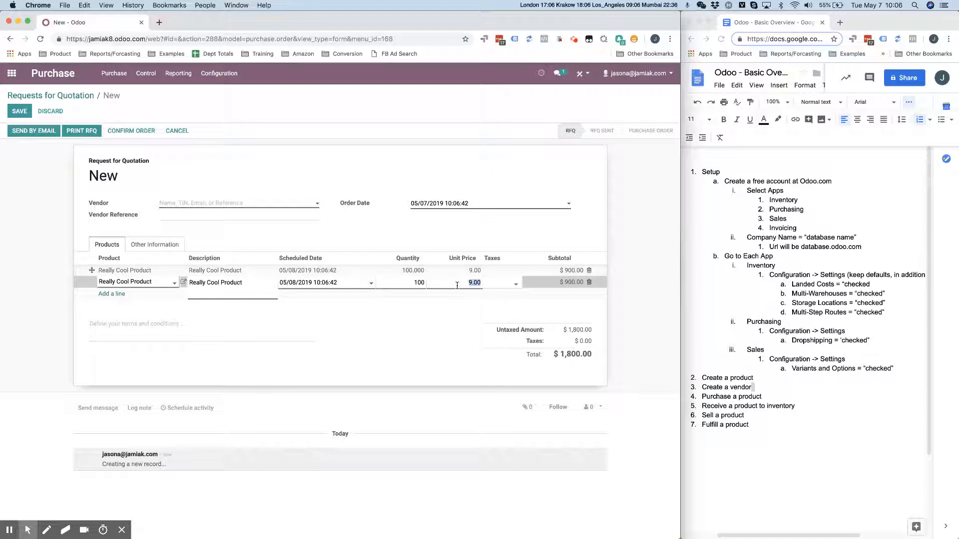
# Step: Check the delivery destination in the request's other information, and leave the request for quotation, discarding its changes
pyautogui.click(154, 243)
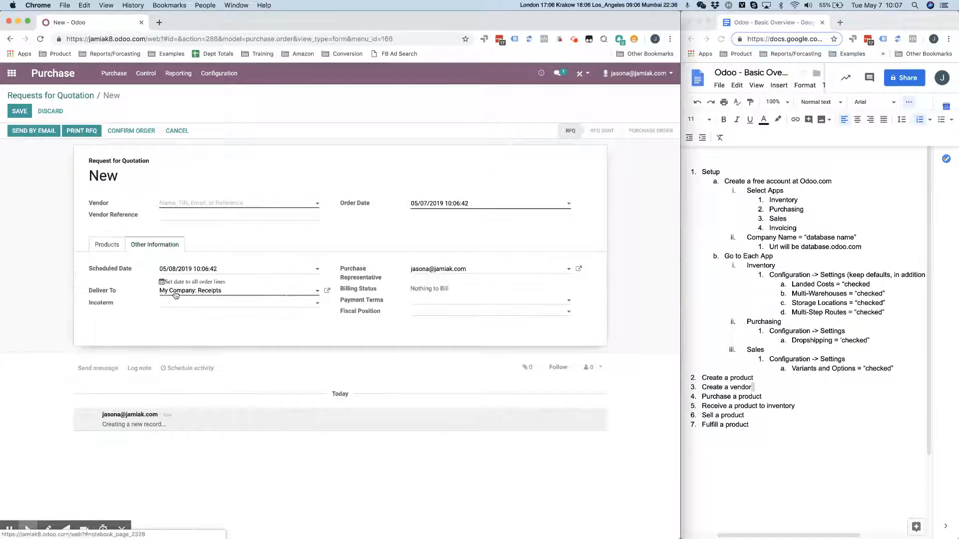
pyautogui.click(98, 245)
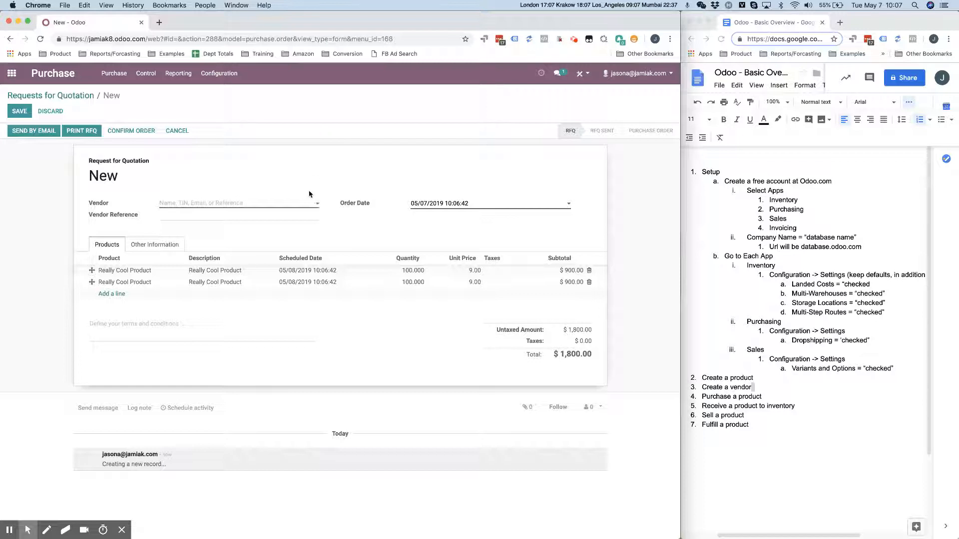
pyautogui.click(21, 177)
pyautogui.click(11, 74)
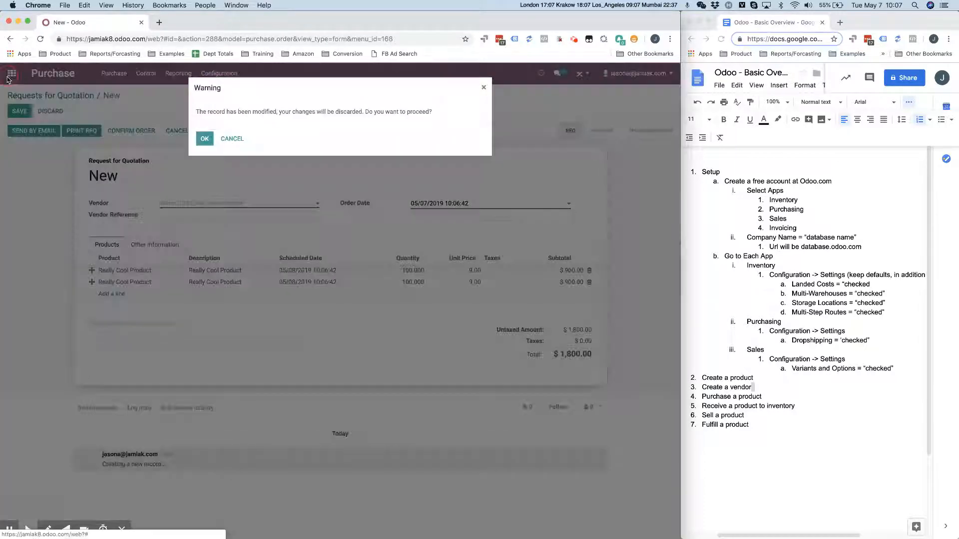
pyautogui.click(213, 143)
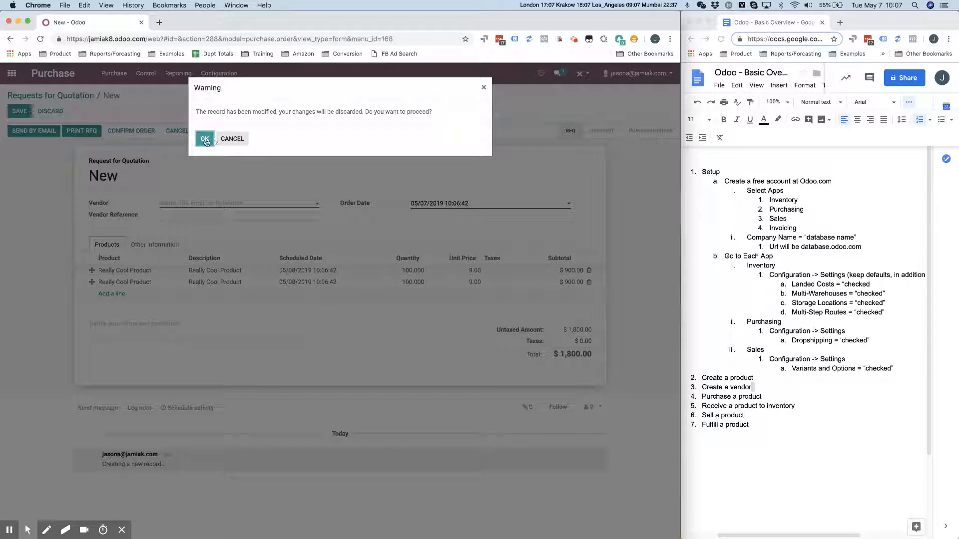
# Step: Open Sales and create a quotation for the customer Great New Customer
pyautogui.click(239, 148)
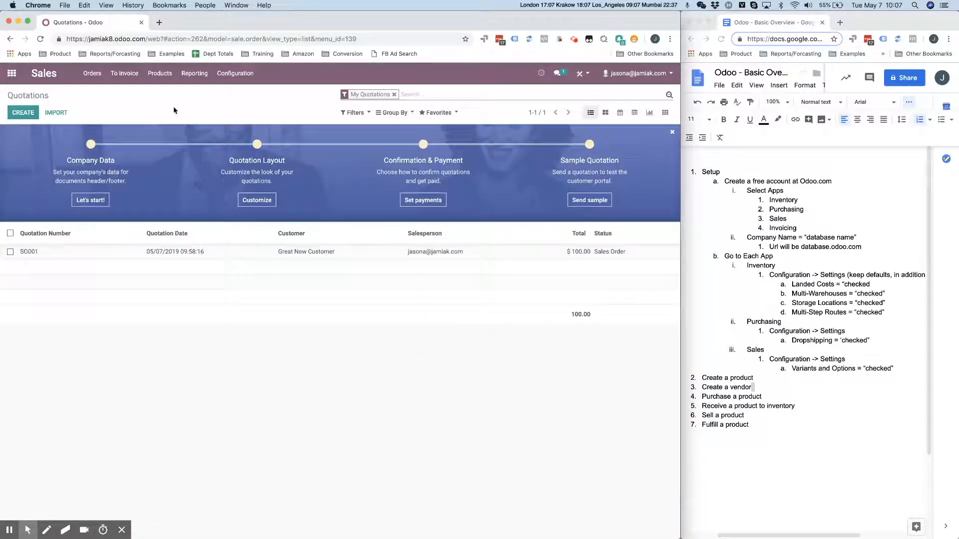
pyautogui.click(19, 112)
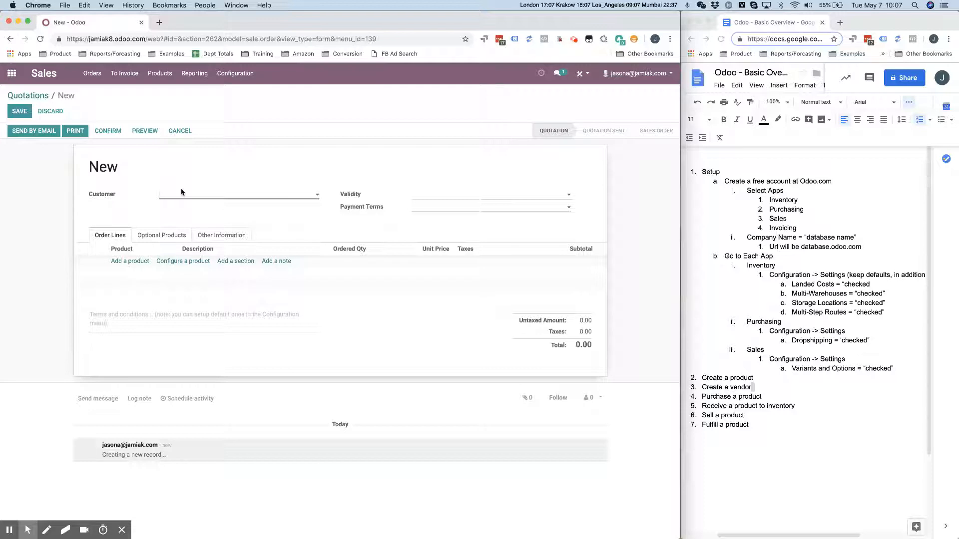
pyautogui.write('new')
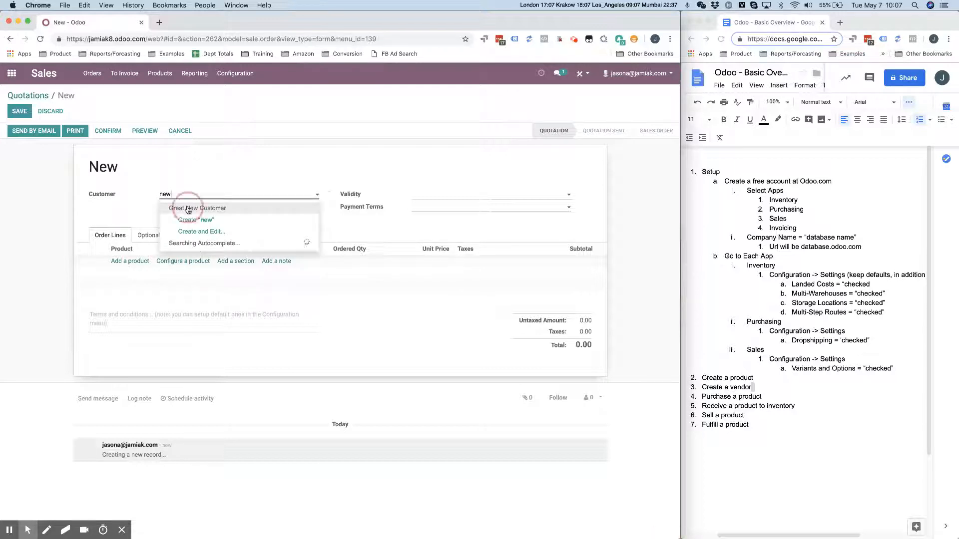
pyautogui.click(186, 209)
# Step: Add an order line for Really Cool Product with quantity 200 to the quotation and dismiss the inventory warning
pyautogui.click(139, 263)
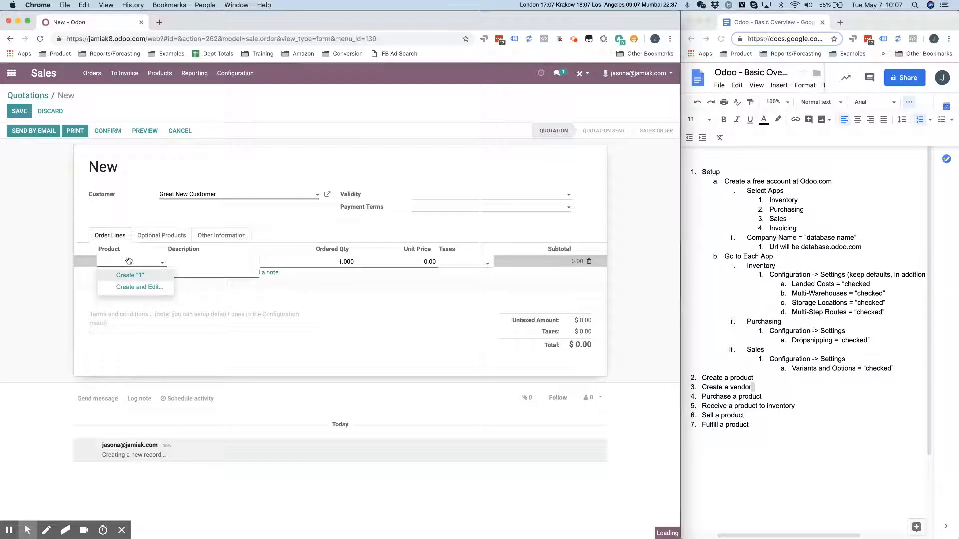
pyautogui.press('BackSpace')
pyautogui.write('rea')
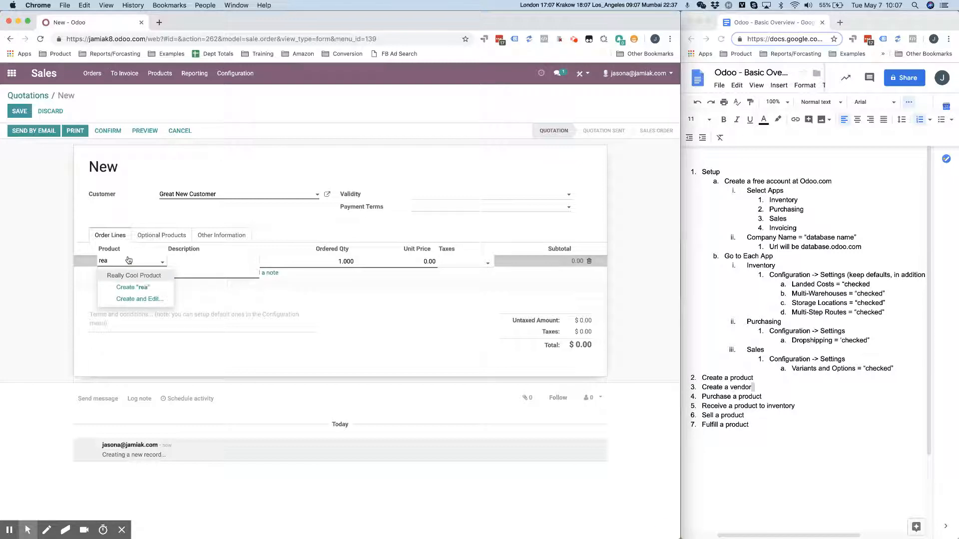
pyautogui.click(148, 275)
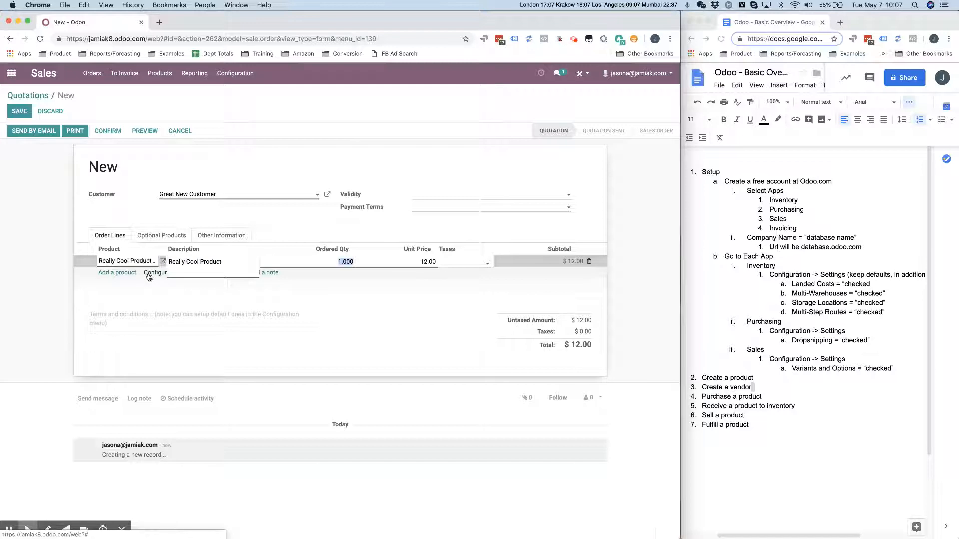
pyautogui.write('200')
pyautogui.press('Tab')
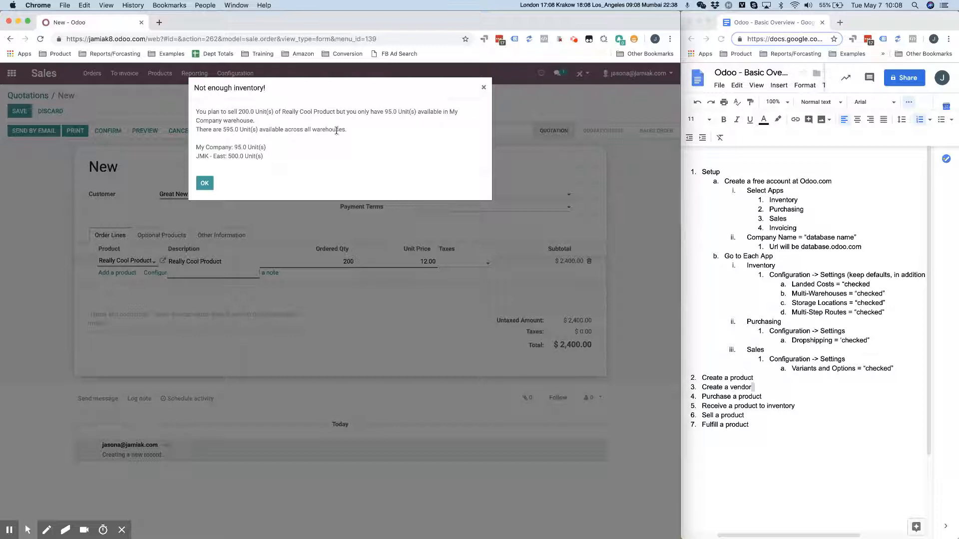
pyautogui.click(204, 183)
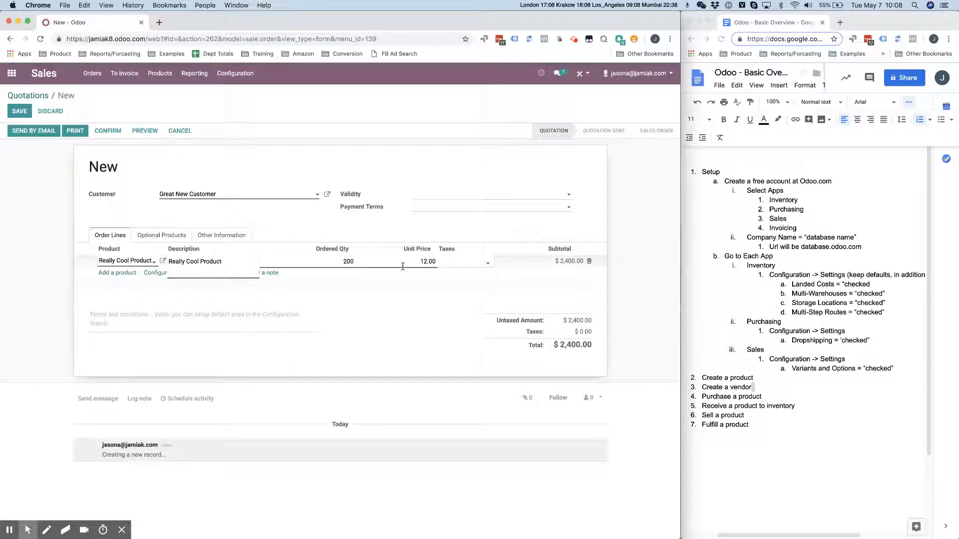
pyautogui.press('Return')
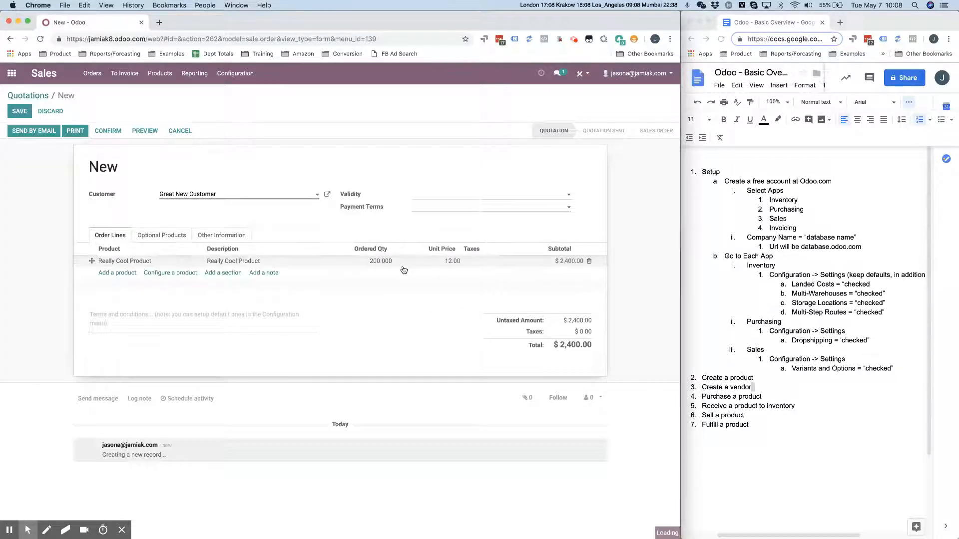
# Step: Examine the quotation's warehouse and the available shipping policy options, keeping Deliver each product when available
pyautogui.click(169, 237)
pyautogui.click(218, 236)
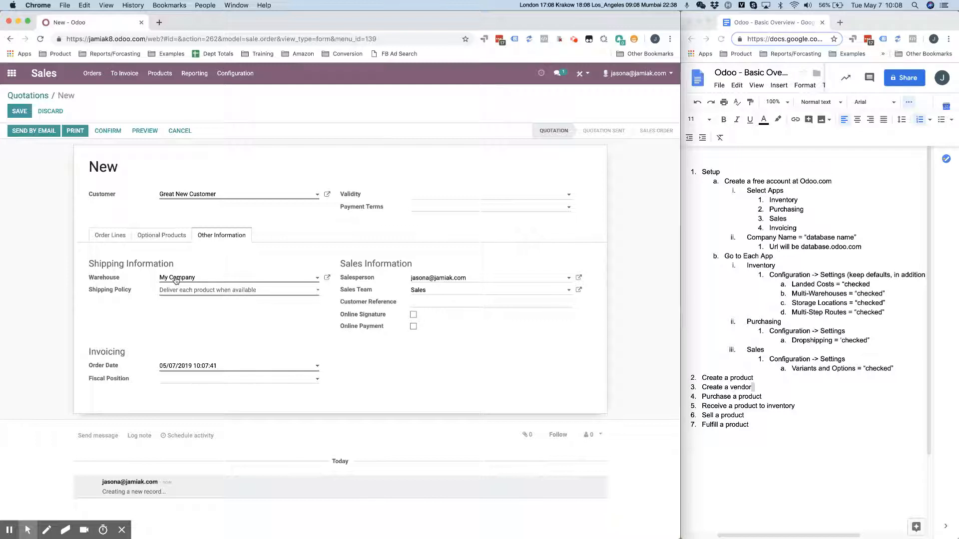
pyautogui.click(190, 292)
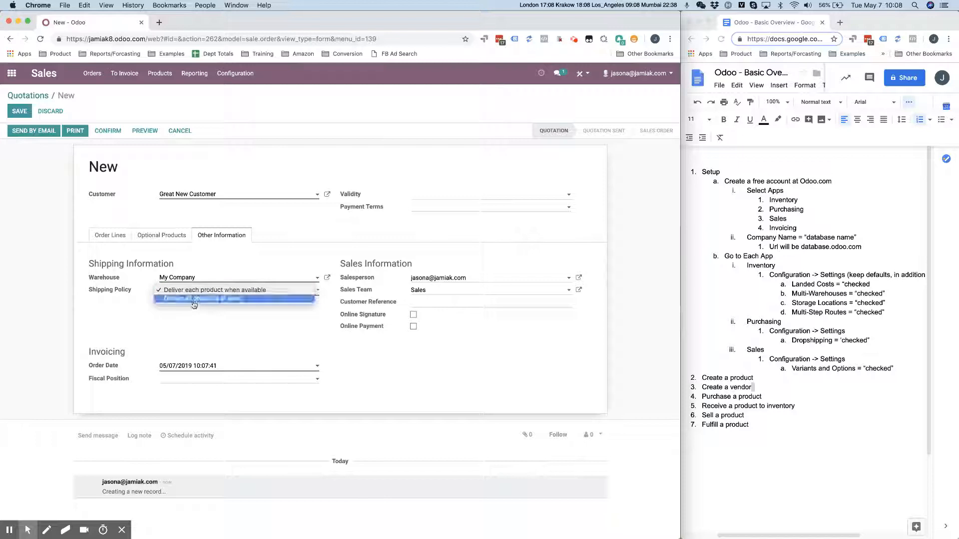
pyautogui.click(37, 270)
pyautogui.click(195, 296)
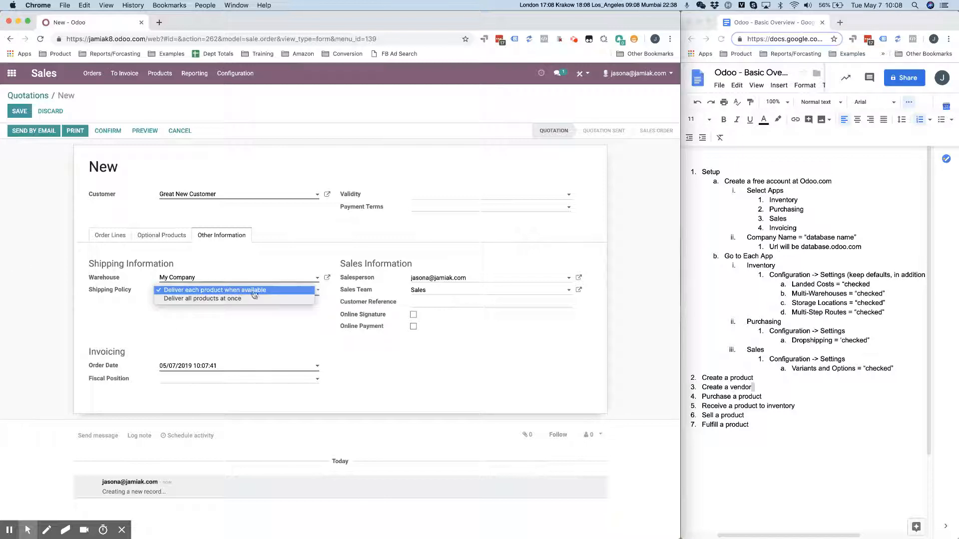
pyautogui.click(44, 186)
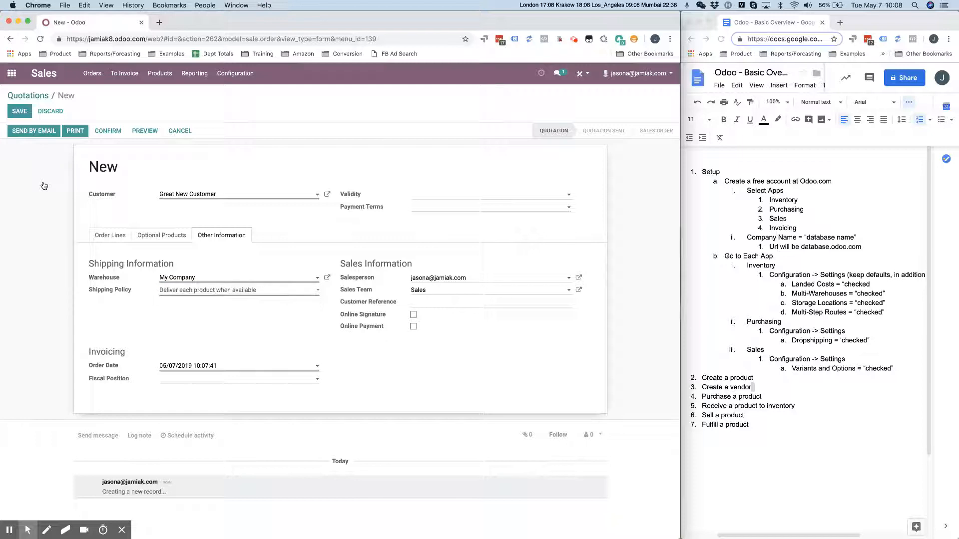
# Step: Save the quotation, confirm it as a sales order, and view its order lines
pyautogui.click(21, 112)
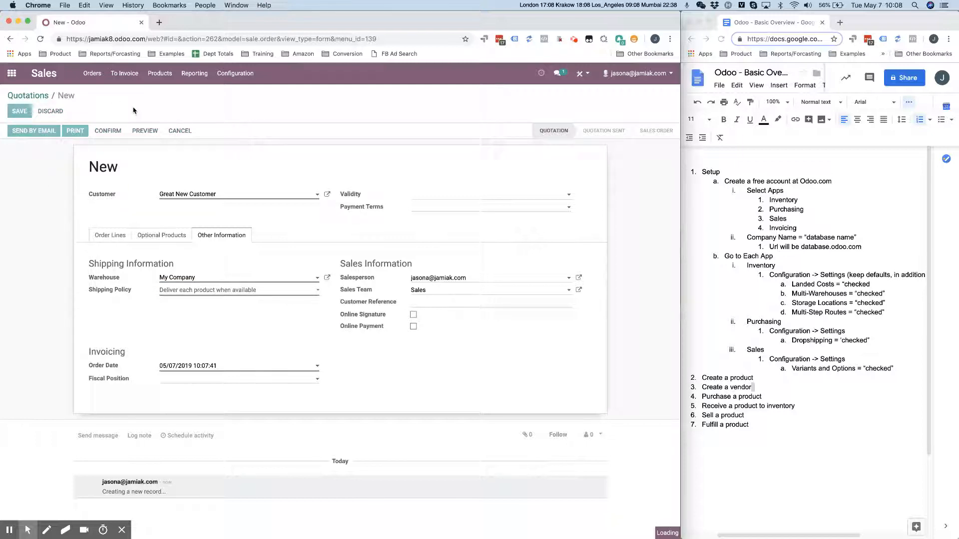
pyautogui.click(114, 132)
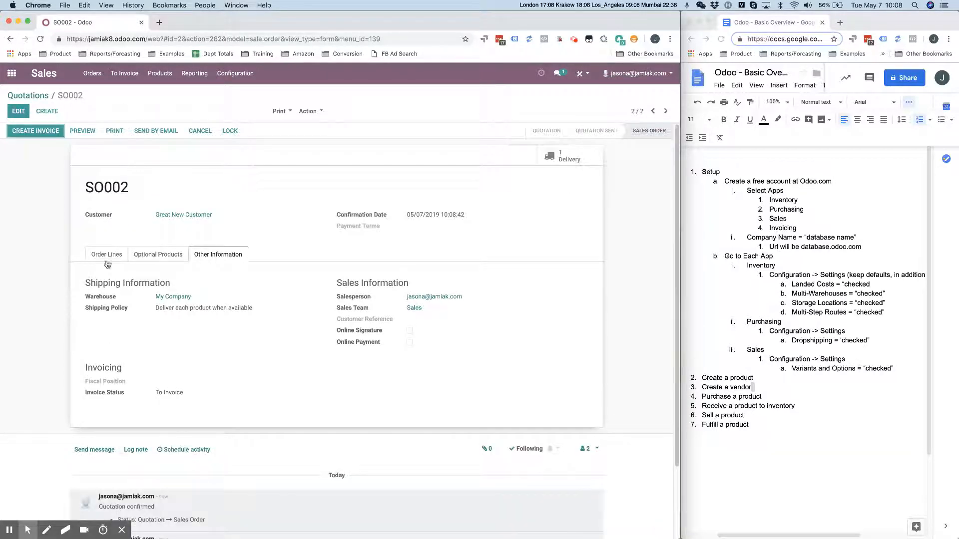
pyautogui.click(107, 262)
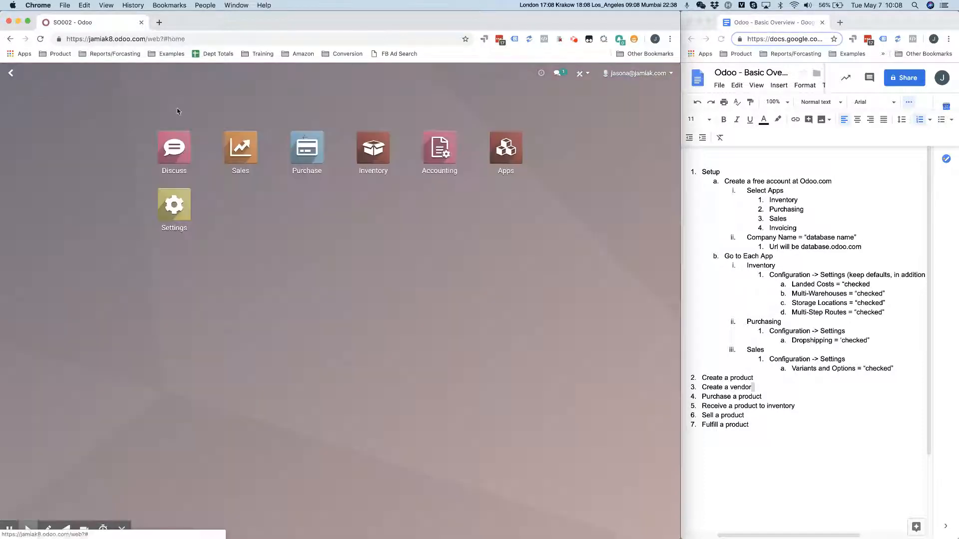
# Step: In Inventory, open the My Company delivery order for the new sale and check its product availability
pyautogui.click(8, 75)
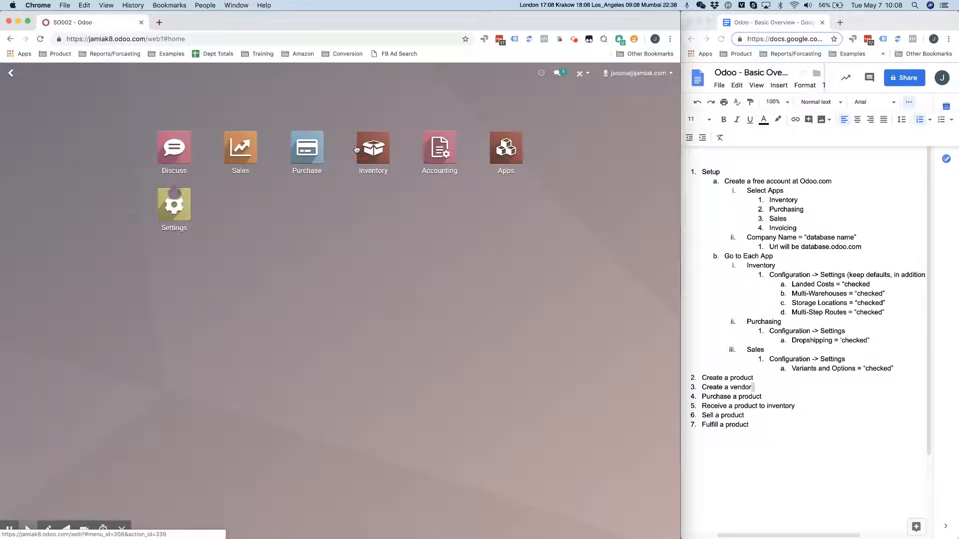
pyautogui.click(356, 149)
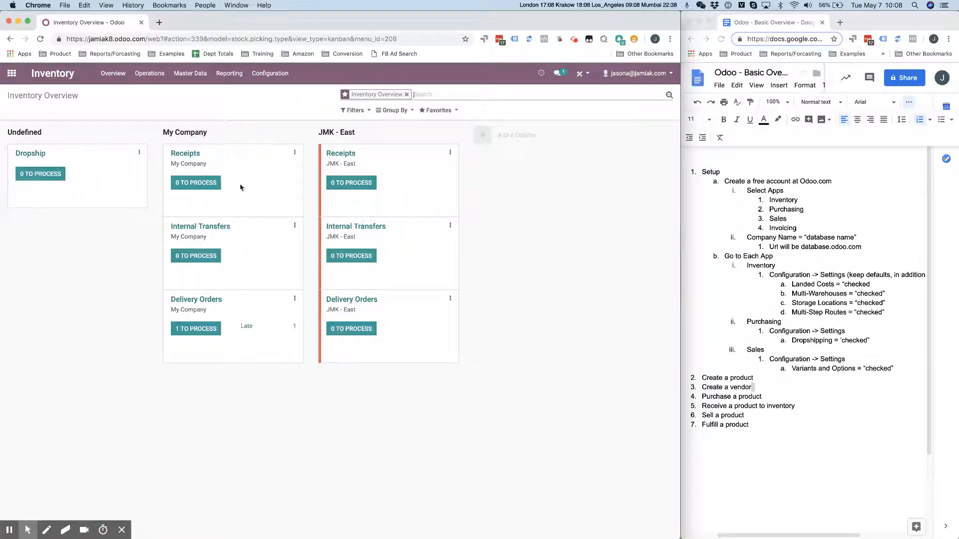
pyautogui.click(219, 327)
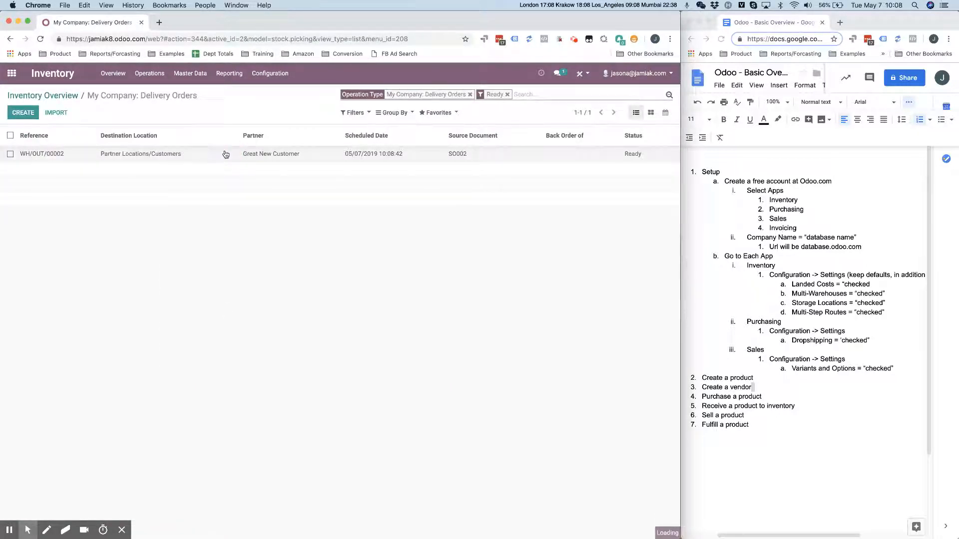
pyautogui.click(226, 154)
pyautogui.click(53, 132)
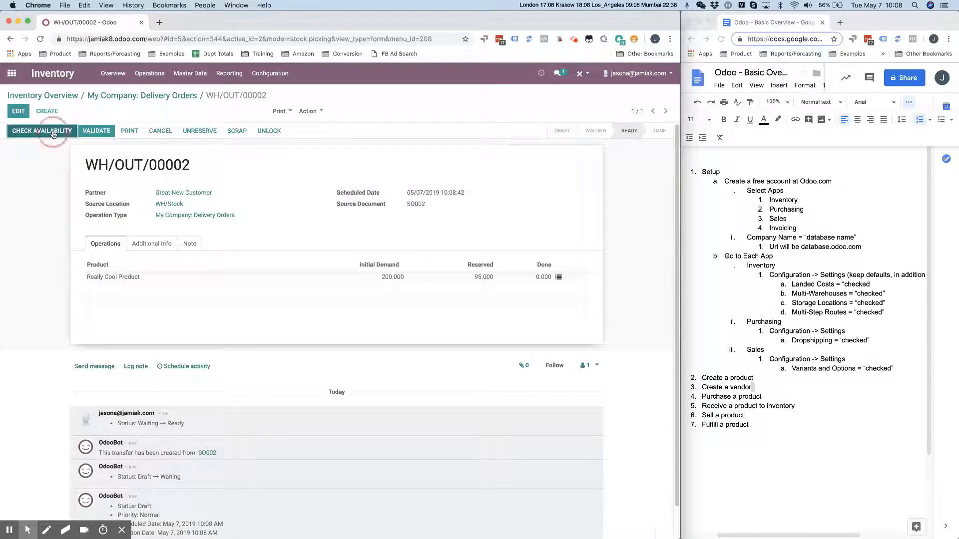
pyautogui.click(484, 281)
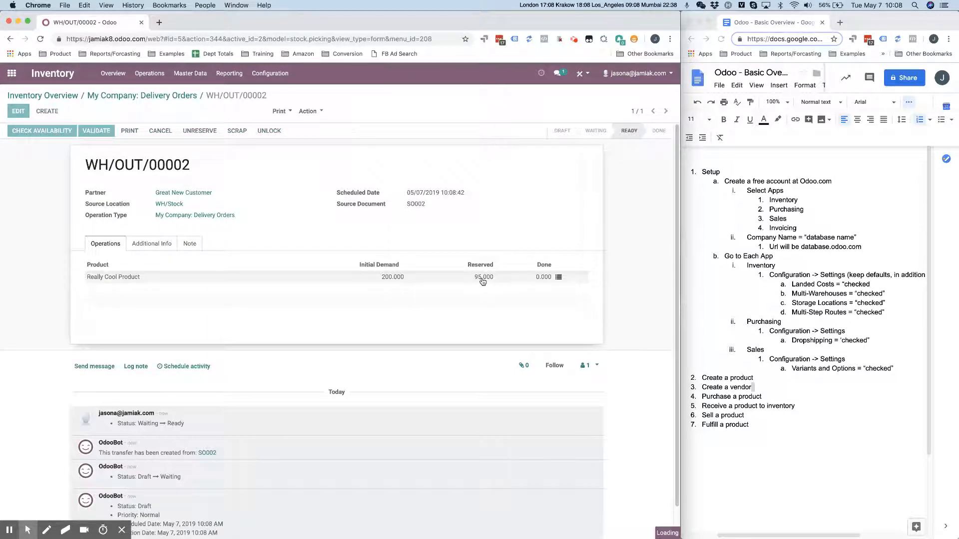
# Step: Validate the delivery as an immediate transfer of the reserved quantity and create a backorder for the remainder
pyautogui.click(97, 131)
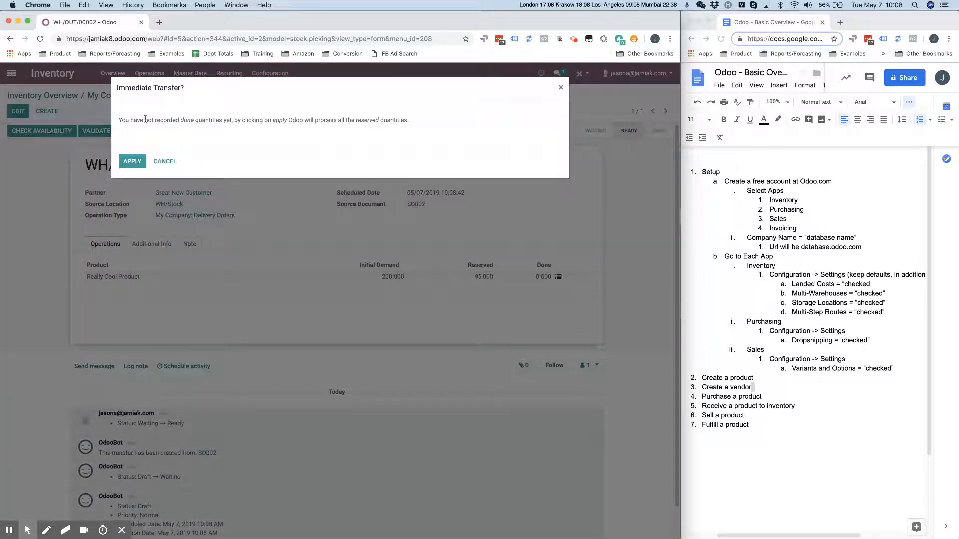
pyautogui.click(126, 164)
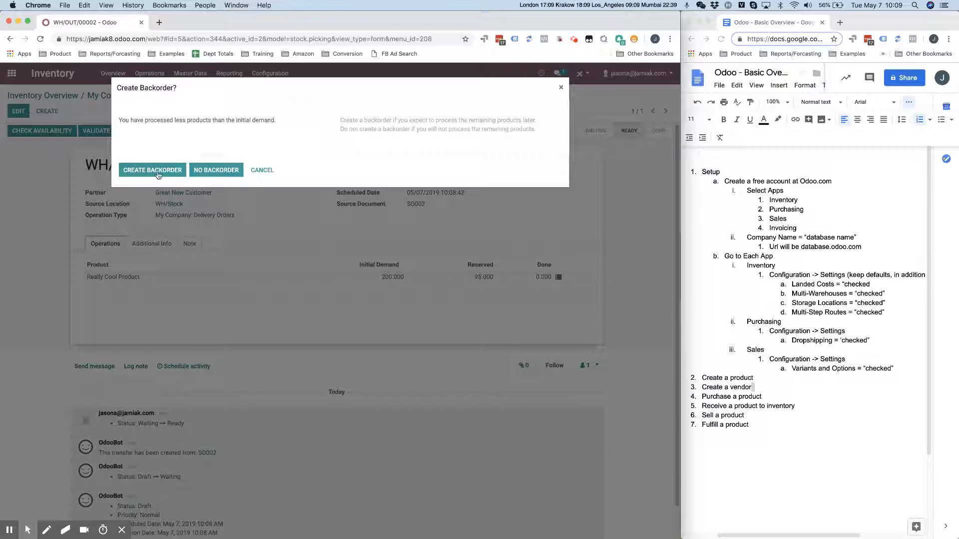
pyautogui.click(158, 171)
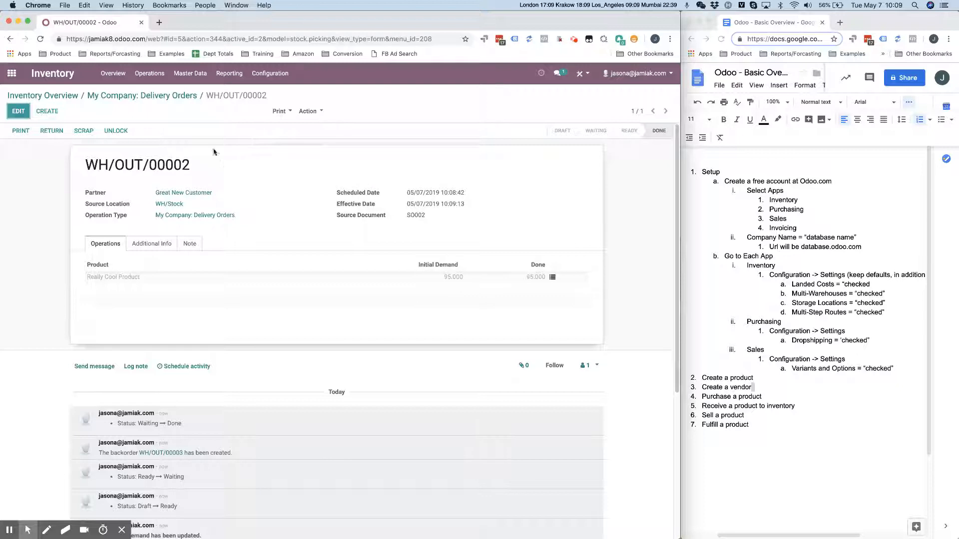
# Step: Return to the inventory overview, open the My Company delivery backorder, and check its availability
pyautogui.click(158, 97)
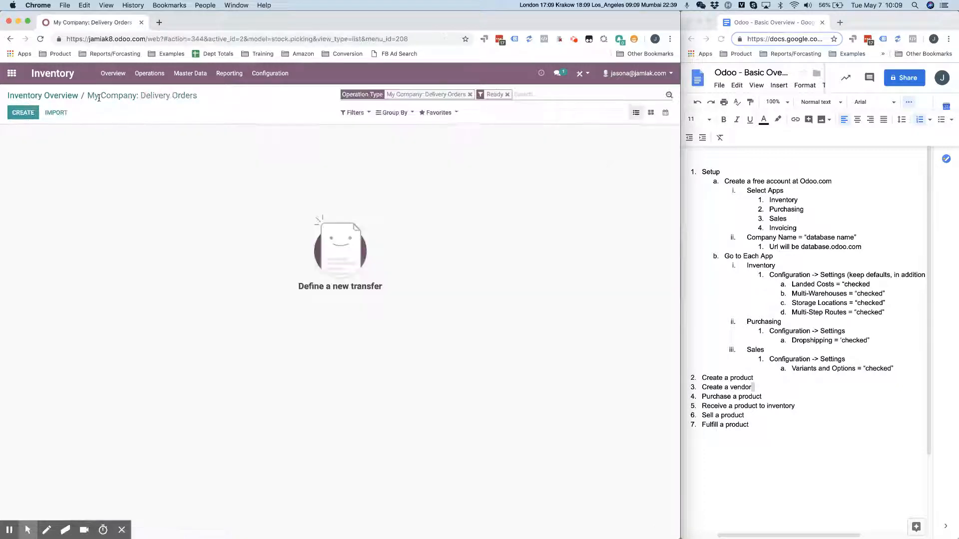
pyautogui.click(67, 96)
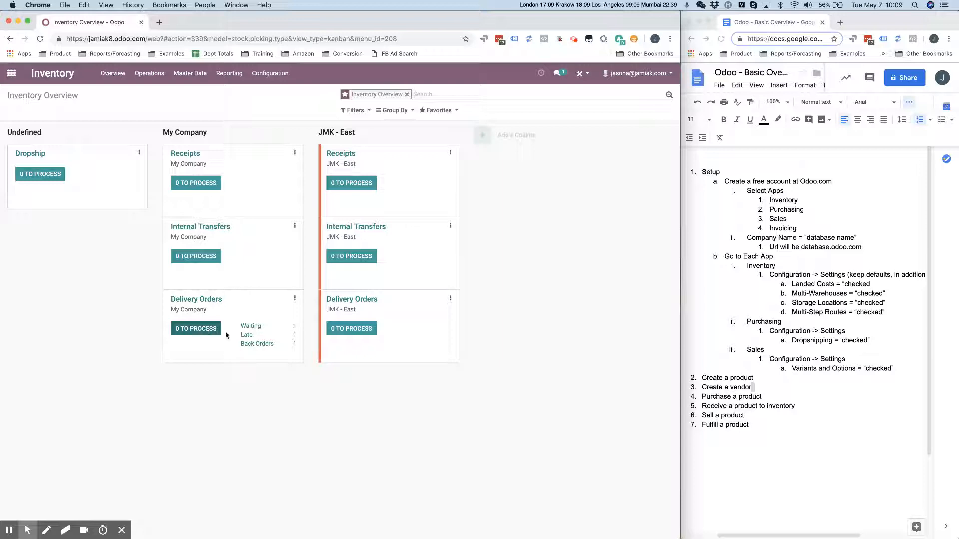
pyautogui.click(256, 343)
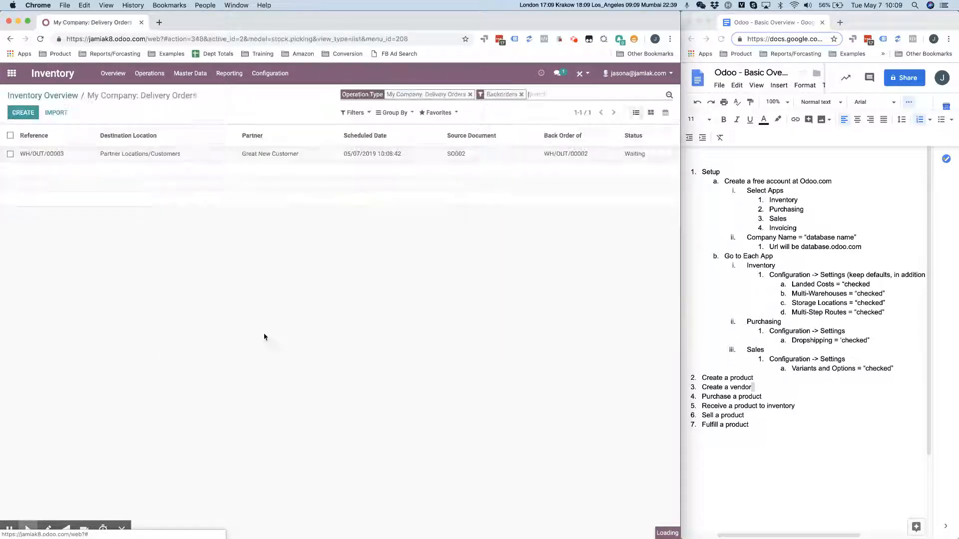
pyautogui.click(178, 156)
pyautogui.click(33, 133)
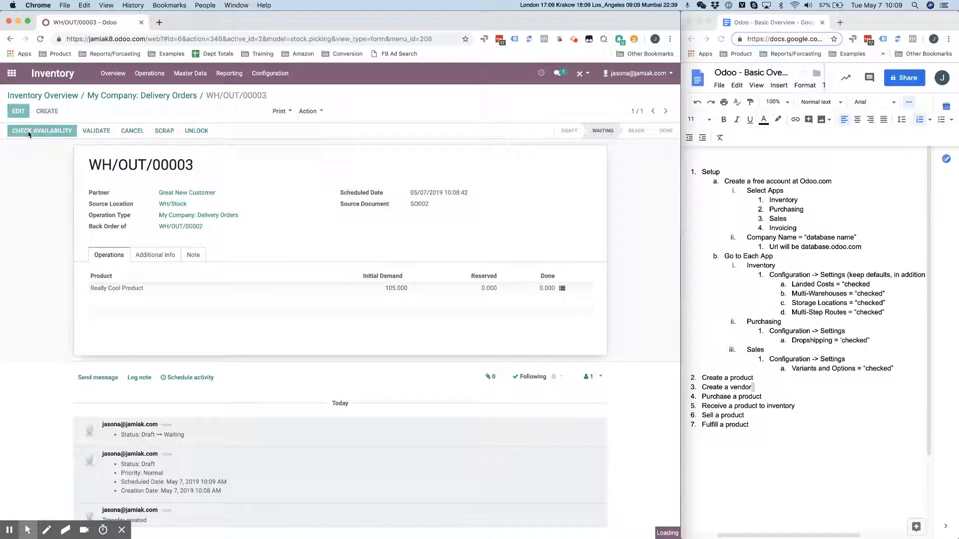
# Step: Switch to Purchase and start a new request for quotation for the vendor Our New Vendor
pyautogui.click(11, 74)
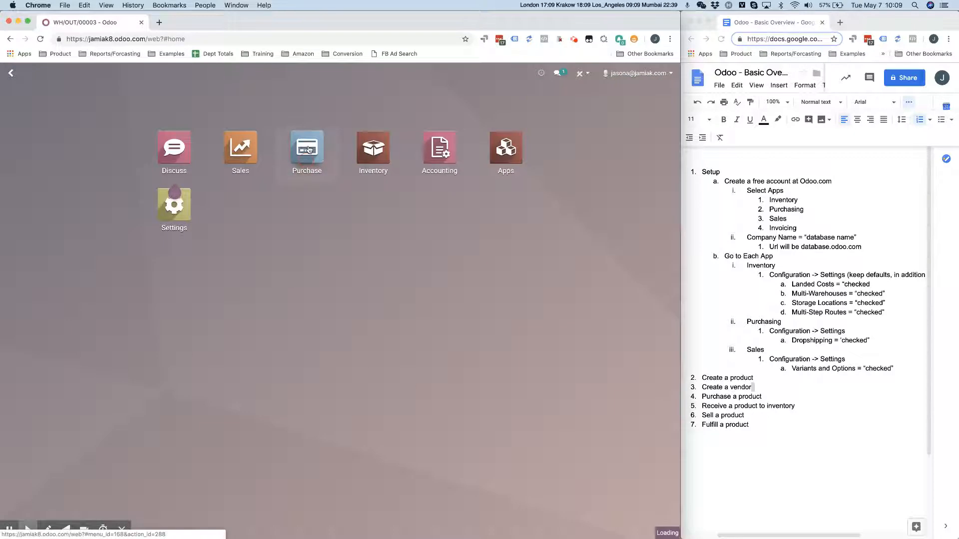
pyautogui.click(307, 148)
pyautogui.click(30, 116)
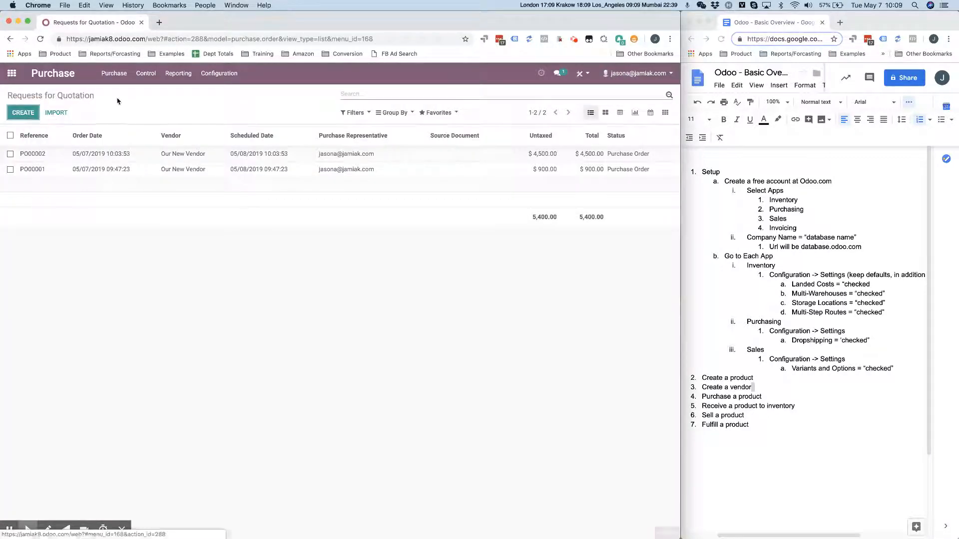
pyautogui.write('new')
pyautogui.press('BackSpace')
pyautogui.press('BackSpace')
pyautogui.press('BackSpace')
pyautogui.write('vend')
pyautogui.press('Return')
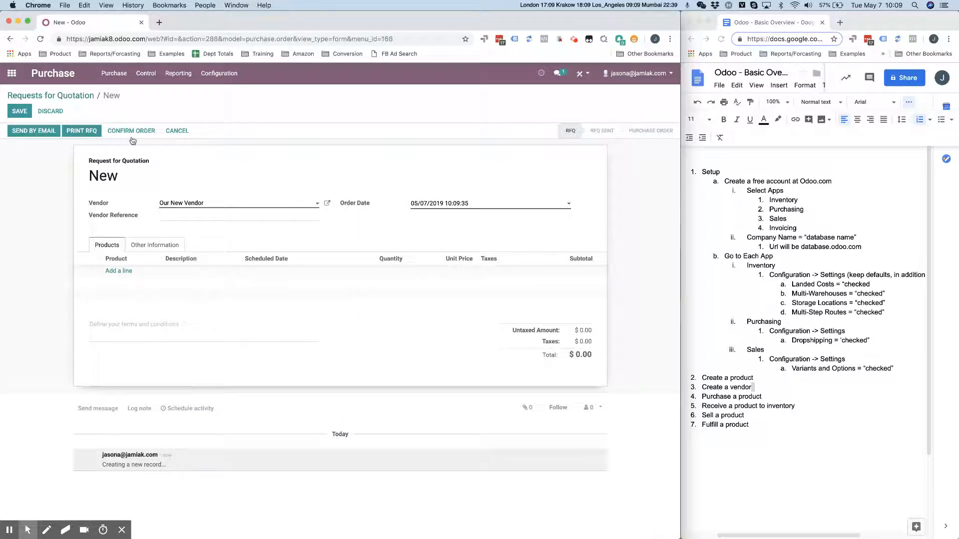
# Step: Add a line for Really Cool Product with a quantity of 200 to the request for quotation
pyautogui.click(119, 271)
pyautogui.write('really')
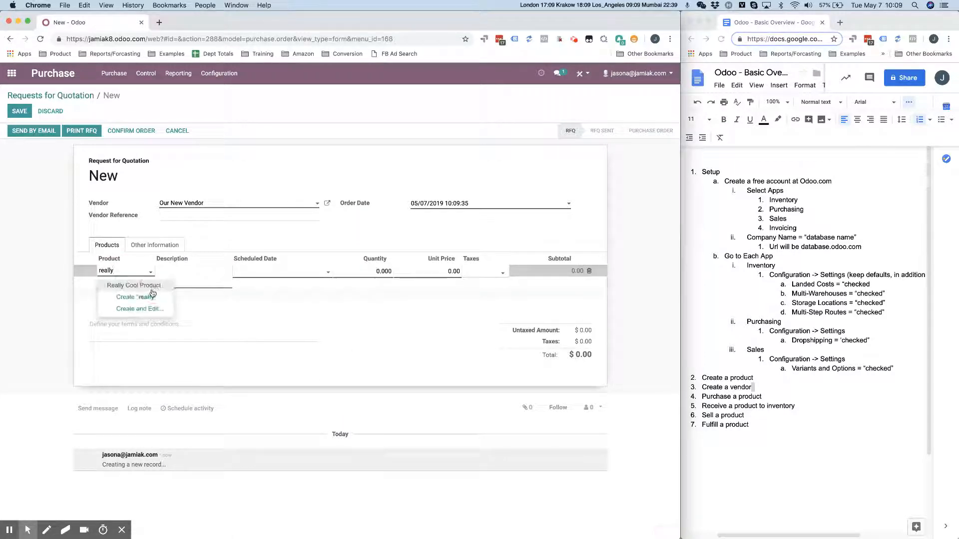
pyautogui.click(151, 287)
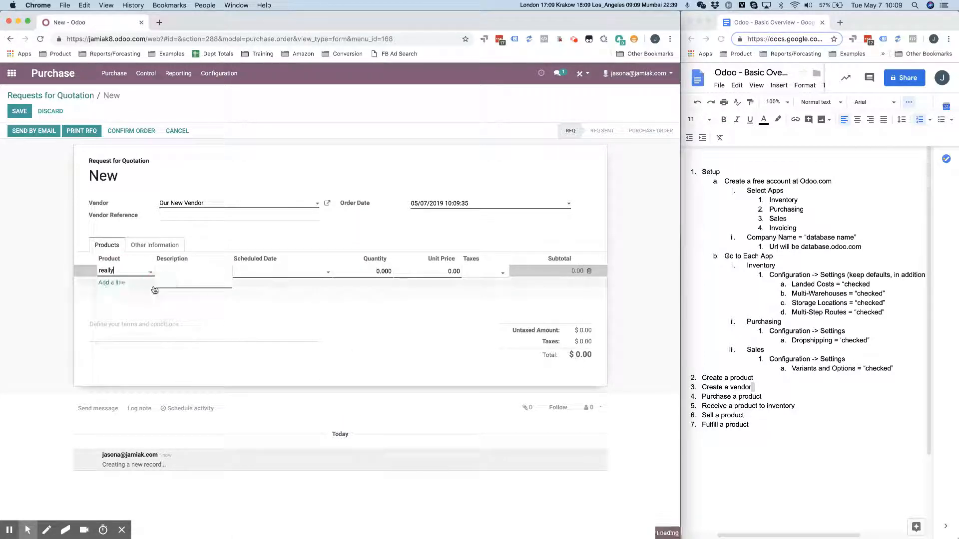
pyautogui.press('Tab')
pyautogui.write('200')
pyautogui.press('Tab')
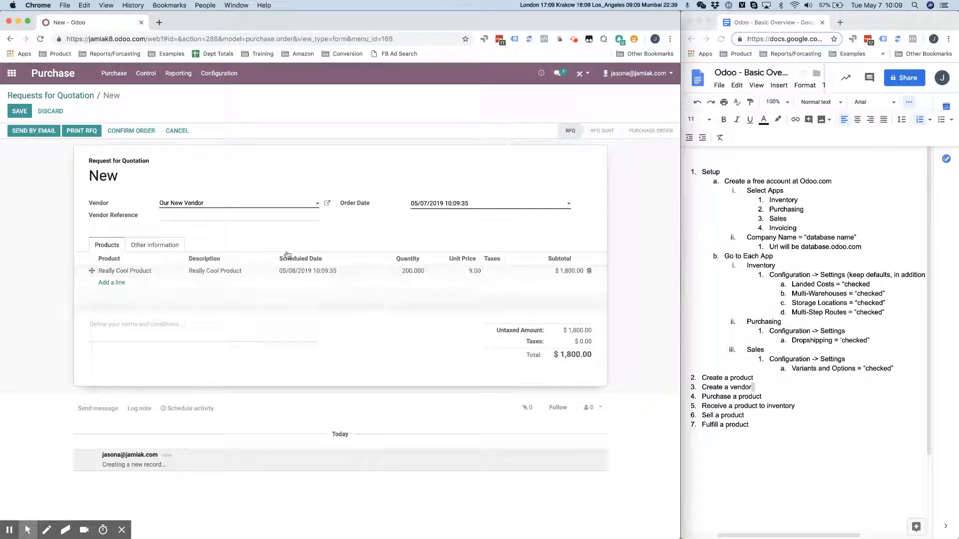
# Step: Check the request's delivery destination, then save the request for quotation and confirm the order
pyautogui.click(145, 244)
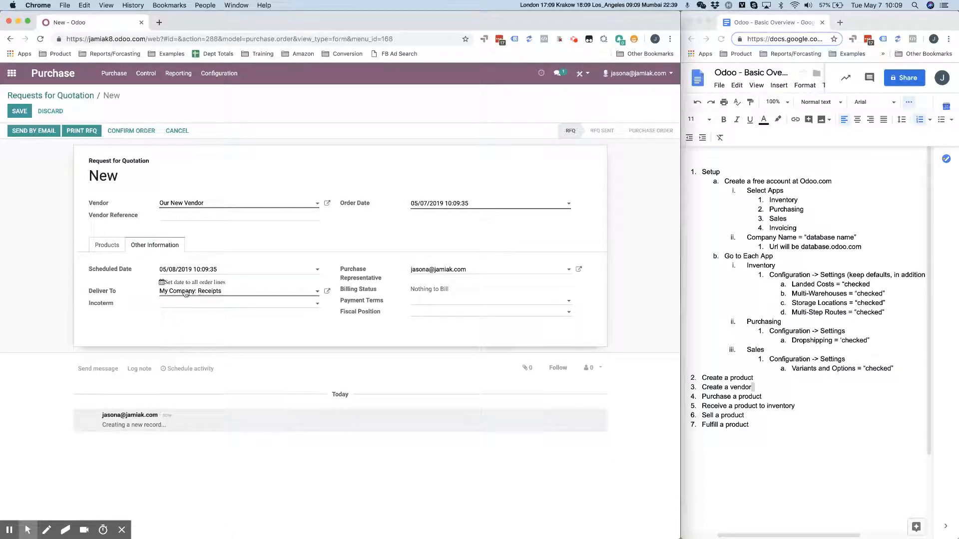
pyautogui.click(102, 247)
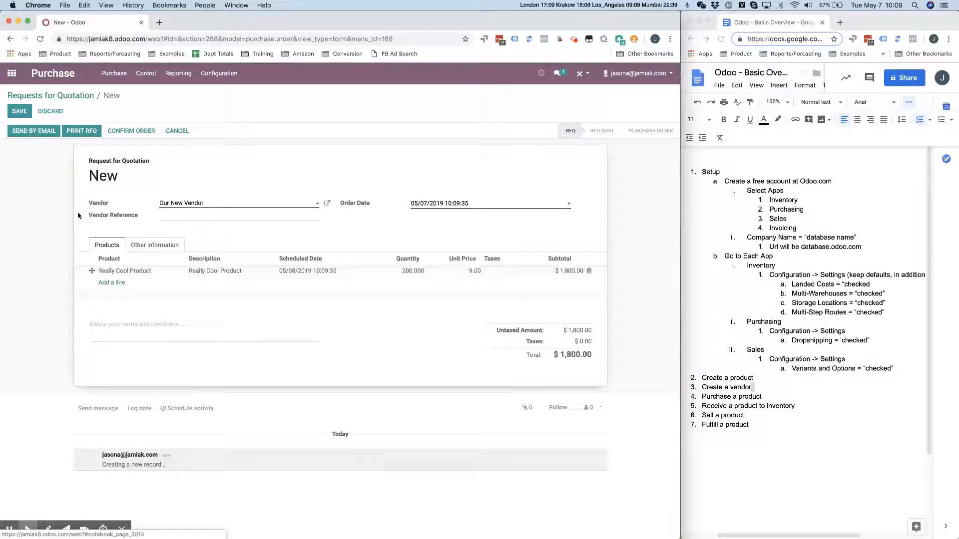
pyautogui.click(20, 112)
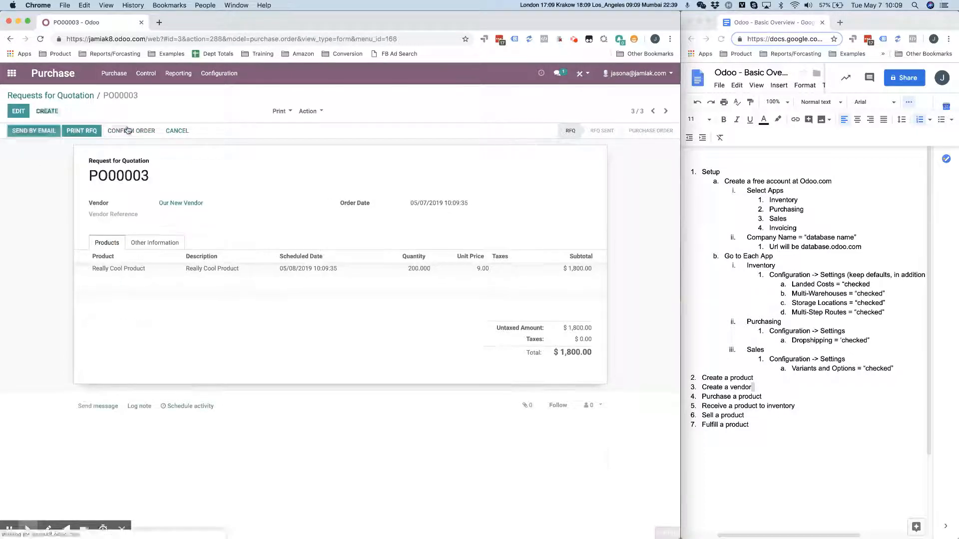
pyautogui.click(128, 130)
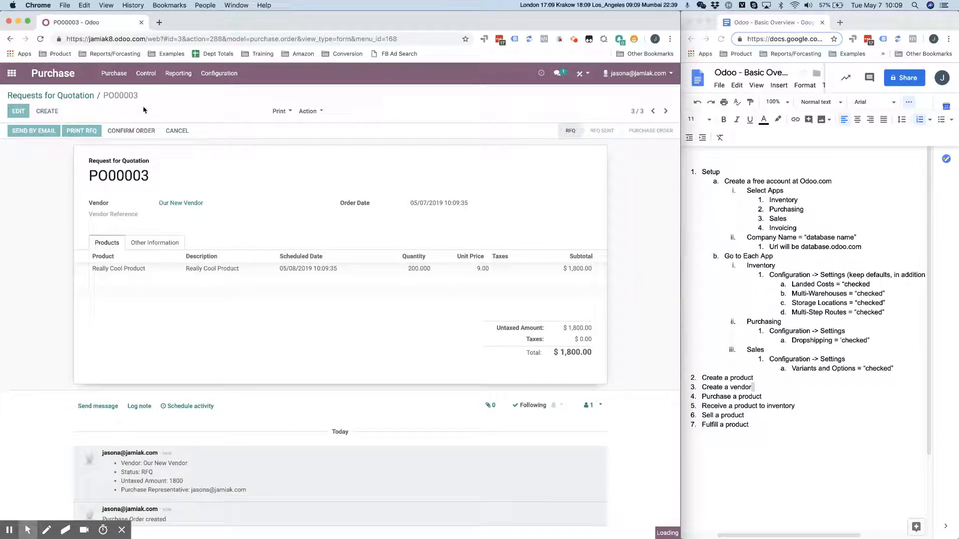
# Step: Switch to Inventory, open the pending My Company receipt from Our New Vendor, and validate it with all reserved quantities processed
pyautogui.click(7, 74)
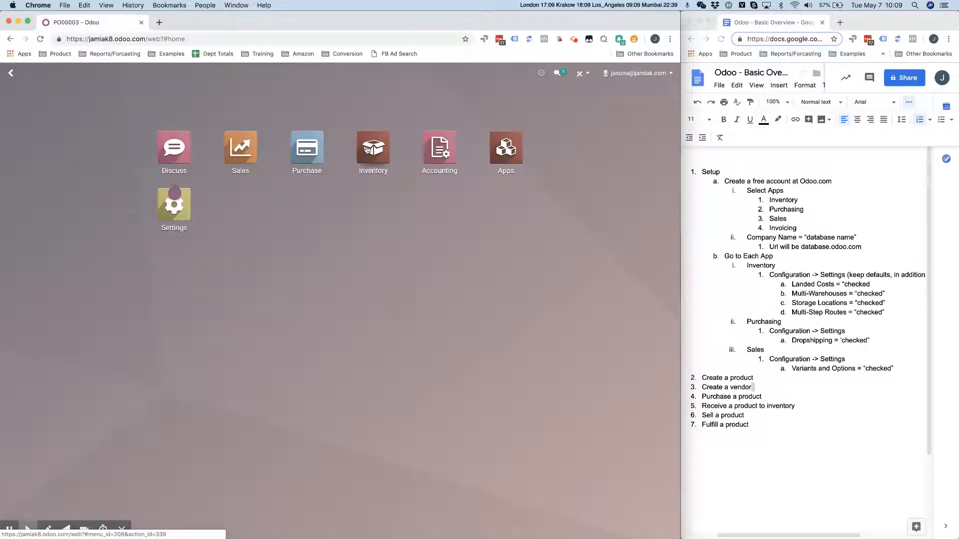
pyautogui.click(367, 150)
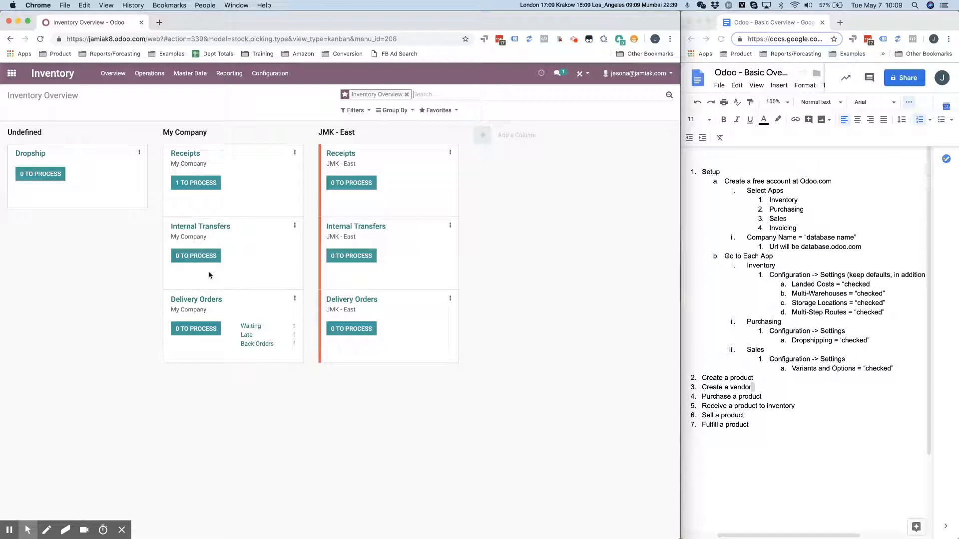
pyautogui.click(189, 190)
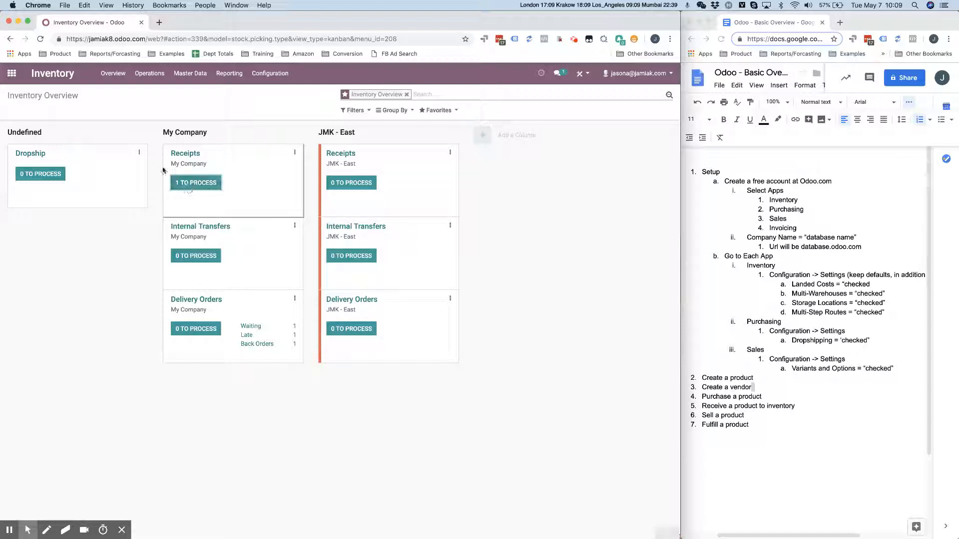
pyautogui.click(37, 158)
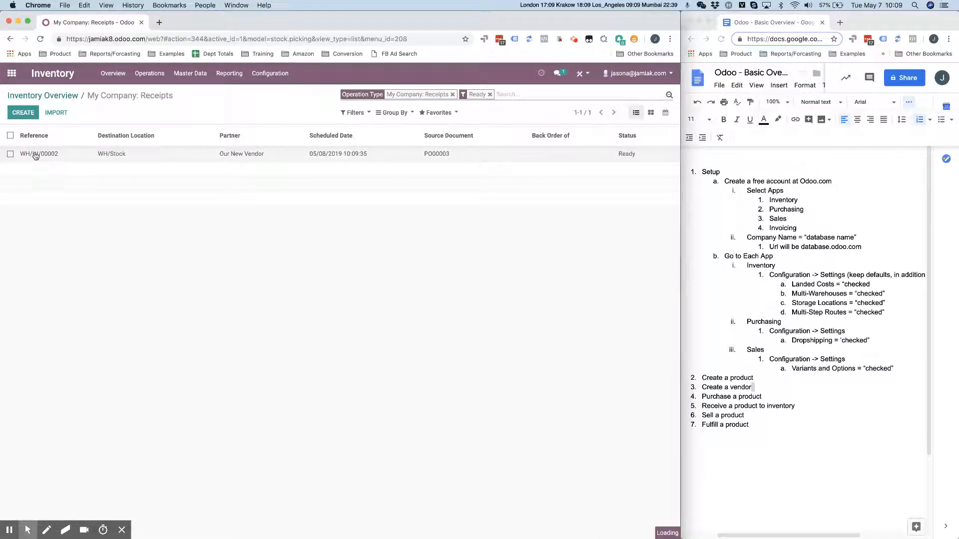
pyautogui.click(28, 137)
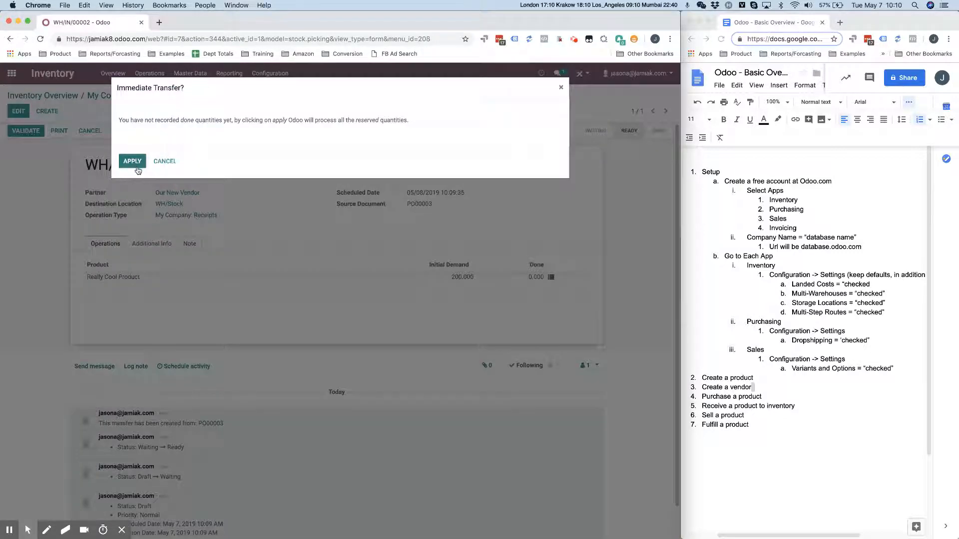
pyautogui.click(137, 166)
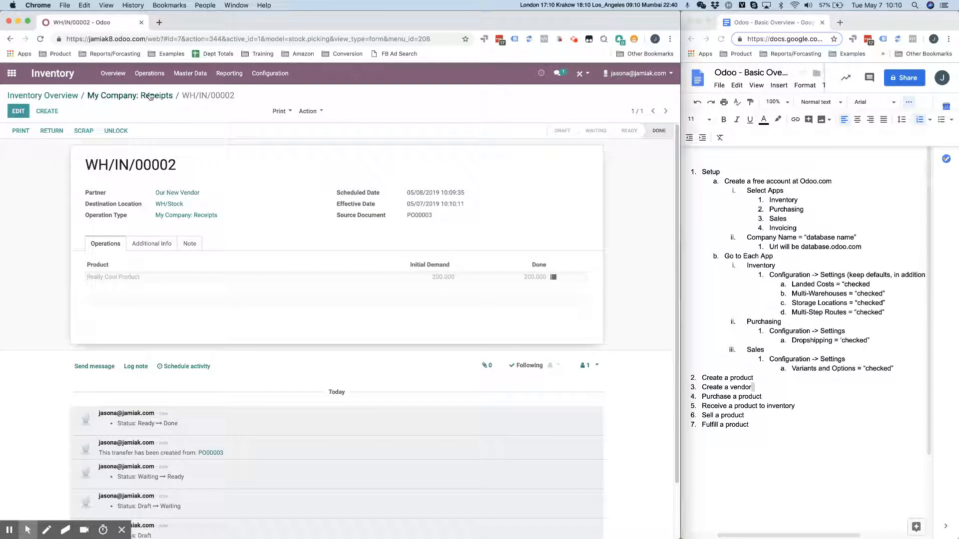
pyautogui.click(152, 96)
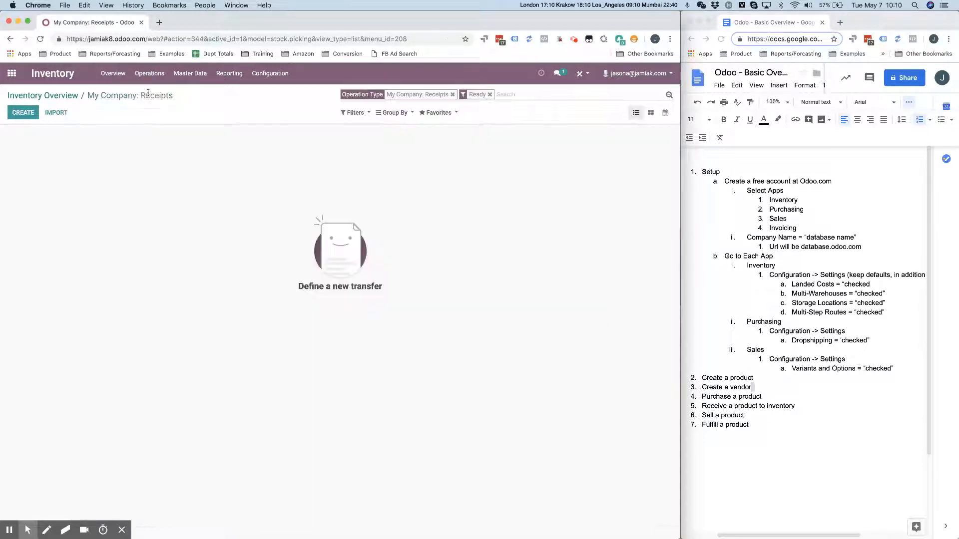
# Step: Return to the inventory overview, reopen the My Company delivery backorder for Great New Customer, and check its availability to reserve the stock
pyautogui.click(57, 96)
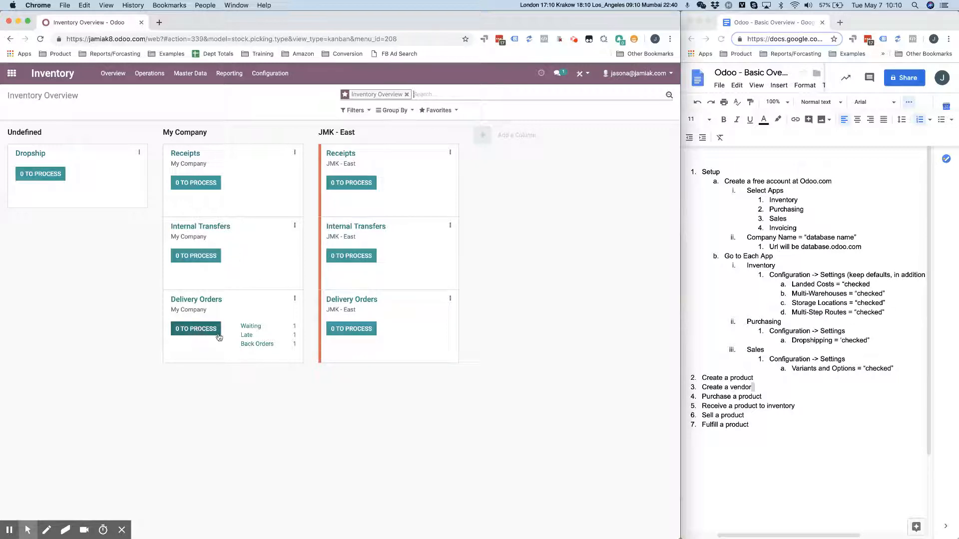
pyautogui.click(256, 344)
pyautogui.click(158, 155)
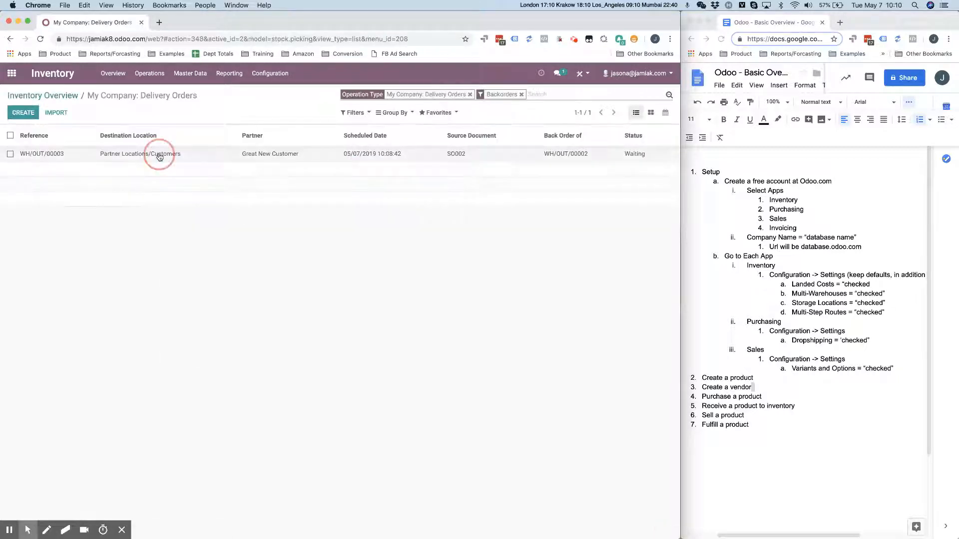
pyautogui.click(27, 133)
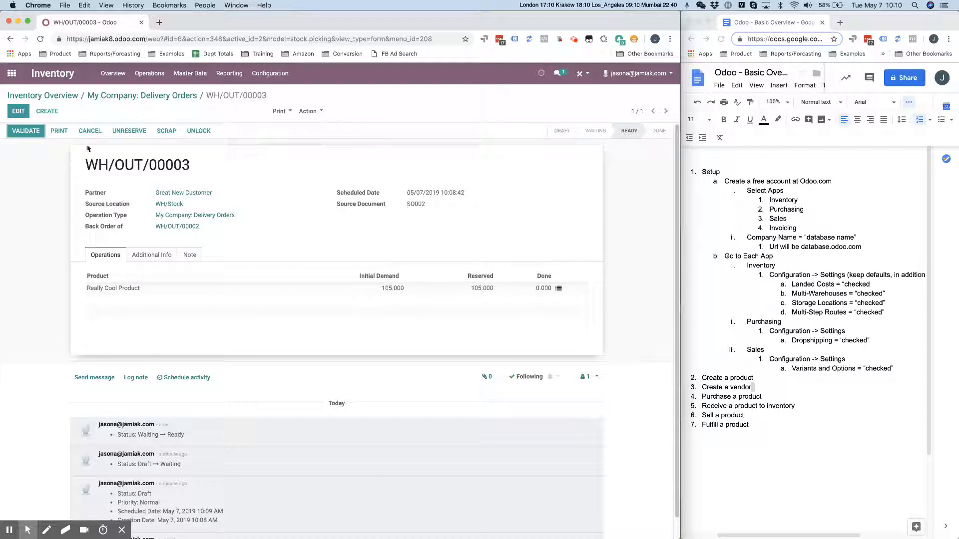
# Step: Validate the backordered delivery as an immediate transfer of all reserved quantities, then return through the delivery orders list to the inventory overview
pyautogui.click(24, 131)
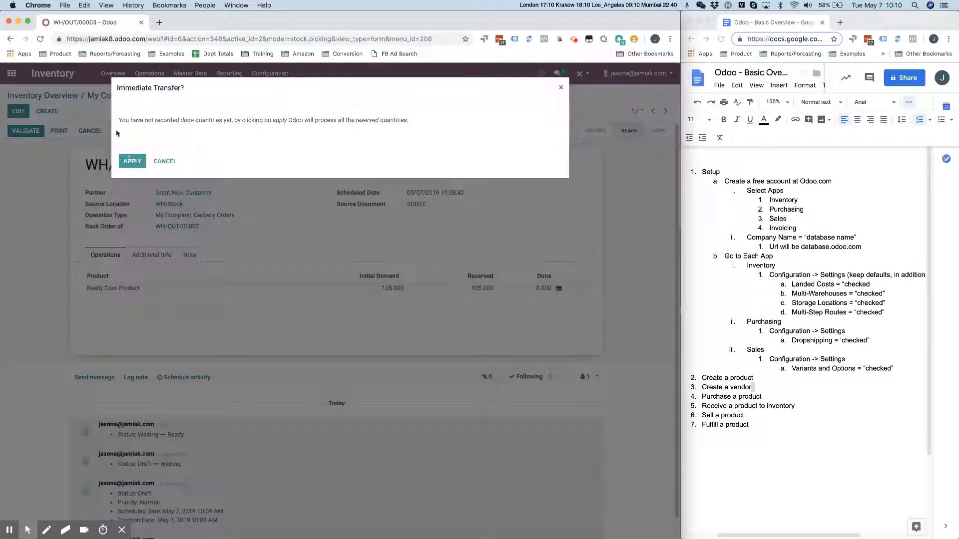
pyautogui.click(132, 162)
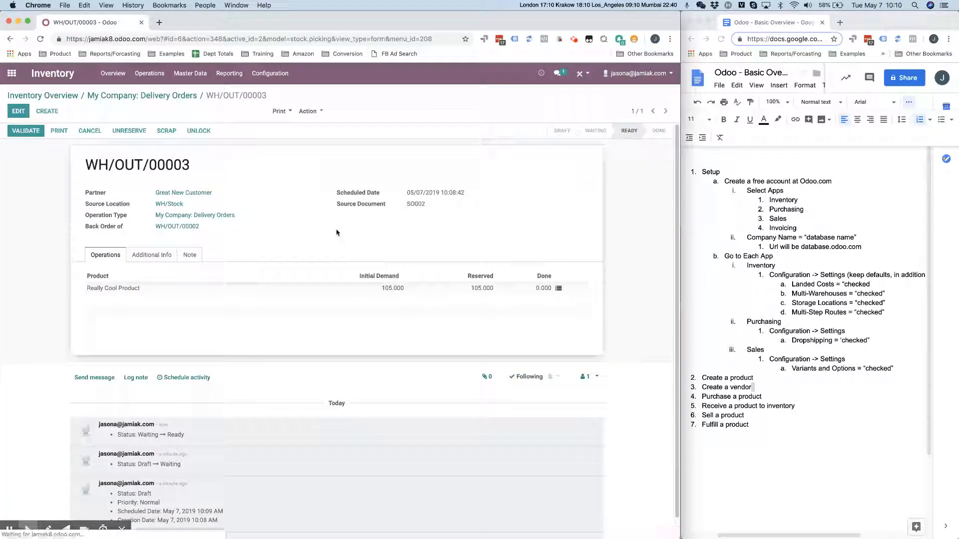
pyautogui.click(141, 96)
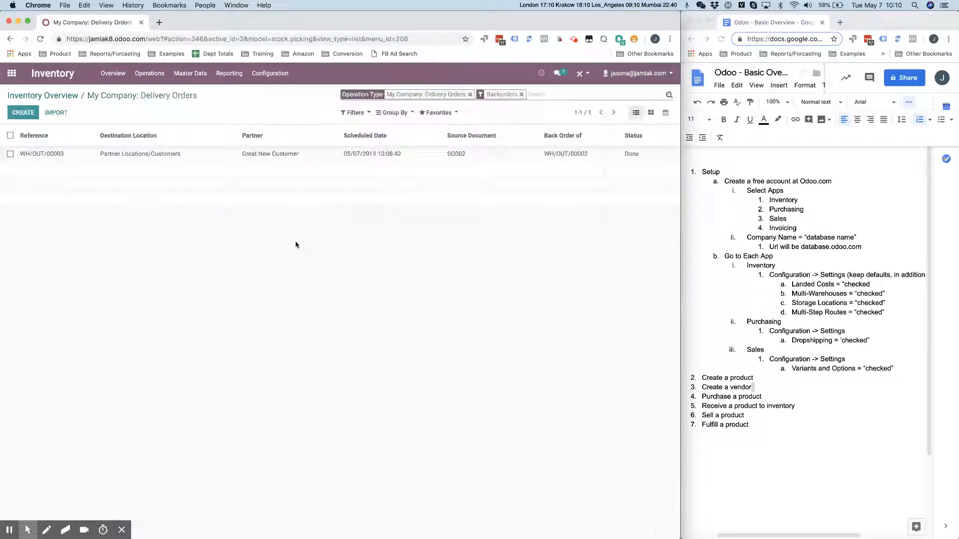
pyautogui.click(14, 96)
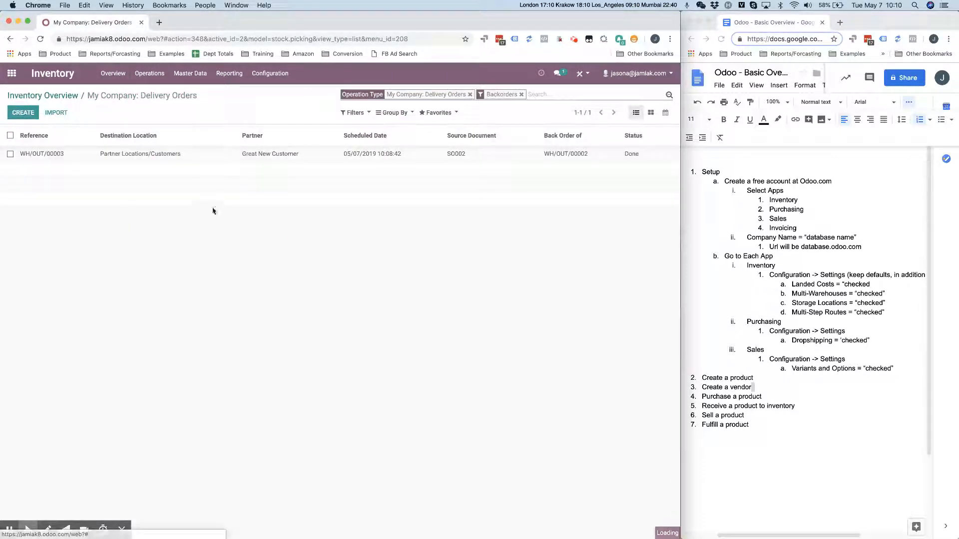